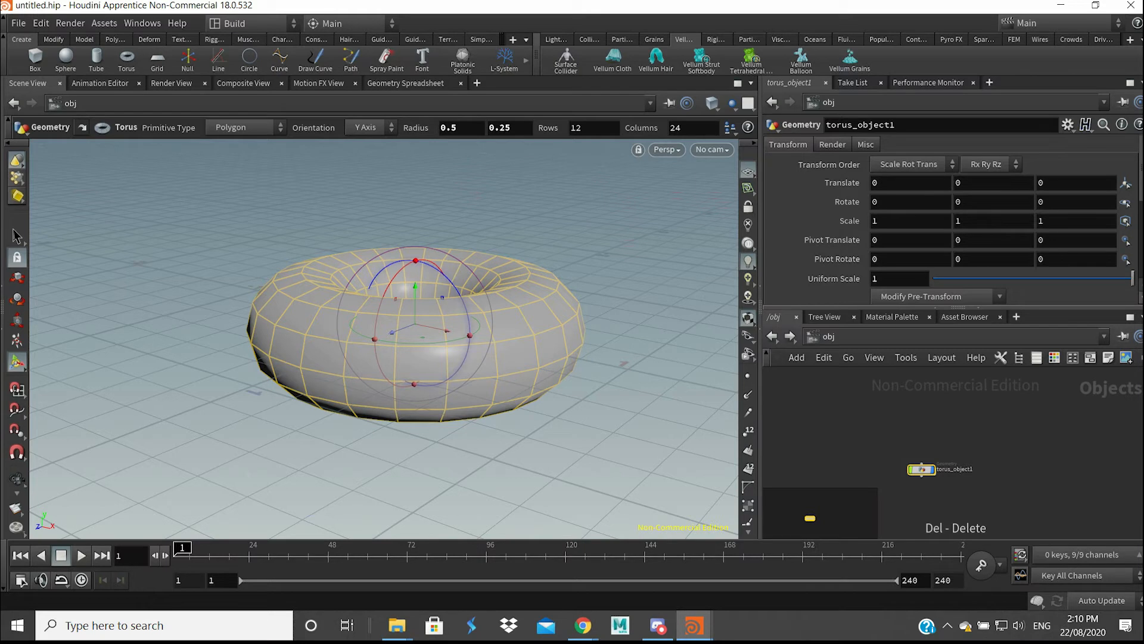
# Enter the torus object's geometry network and rename its torus node to Donut
pyautogui.keyDown('alt'); pyautogui.moveTo(381, 334); pyautogui.dragTo(447, 402); pyautogui.keyUp('alt')
pyautogui.scroll(-5, 990, 239)
pyautogui.doubleClick(922, 469)
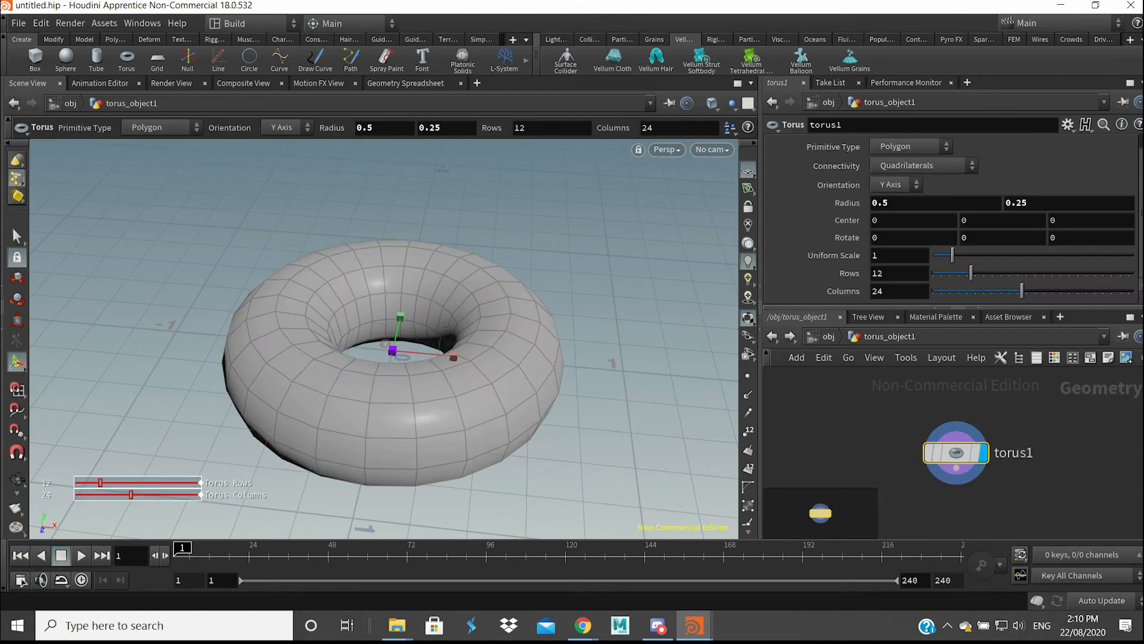
pyautogui.click(1016, 453)
pyautogui.write('Donut')
pyautogui.press('Return')
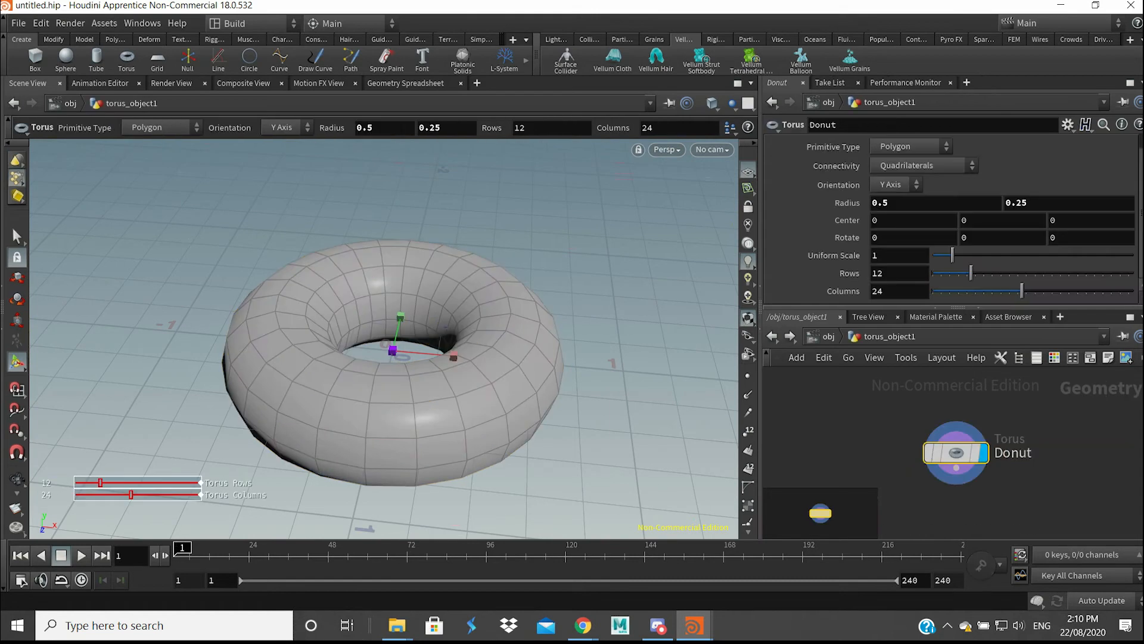
# Set the Donut torus to 50 rows and 50 columns
pyautogui.moveTo(887, 274); pyautogui.dragTo(870, 274)
pyautogui.write('50')
pyautogui.press('Tab')
pyautogui.write('50')
pyautogui.press('Return')
pyautogui.keyDown('alt'); pyautogui.moveTo(393, 387); pyautogui.dragTo(385, 345); pyautogui.keyUp('alt')
pyautogui.keyDown('alt'); pyautogui.moveTo(384, 346); pyautogui.dragTo(348, 352, button='middle'); pyautogui.keyUp('alt')
pyautogui.scroll(-2, 1100, 496)
# Add a Color node directly below the Donut node, wired to its output
pyautogui.moveTo(1000, 466); pyautogui.dragTo(934, 401, button='middle')
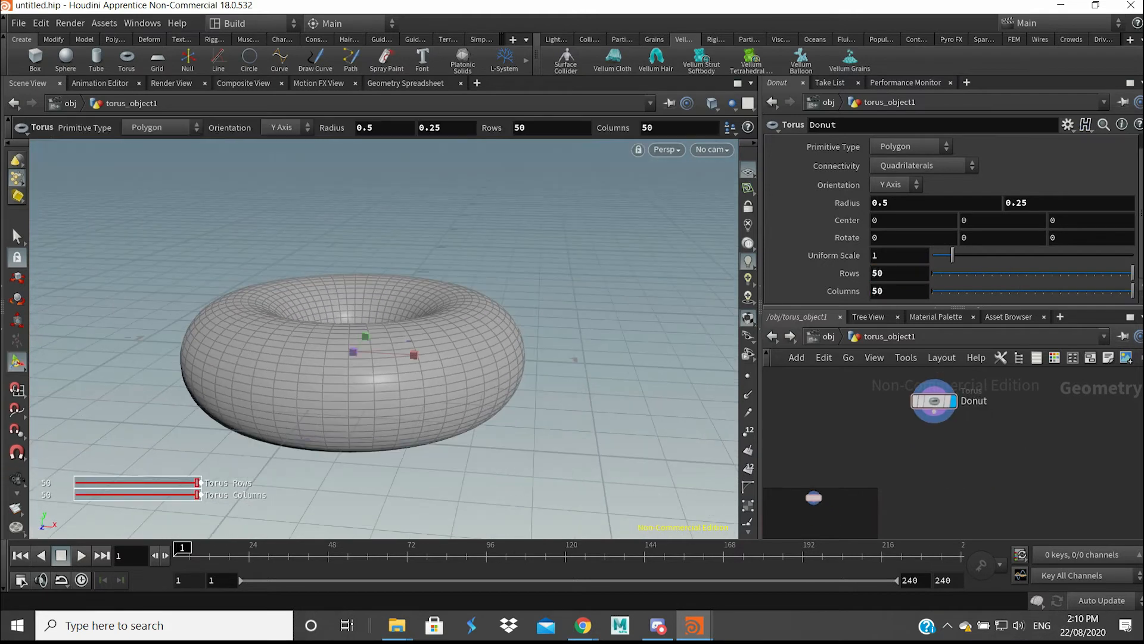
pyautogui.press('Tab')
pyautogui.write('color')
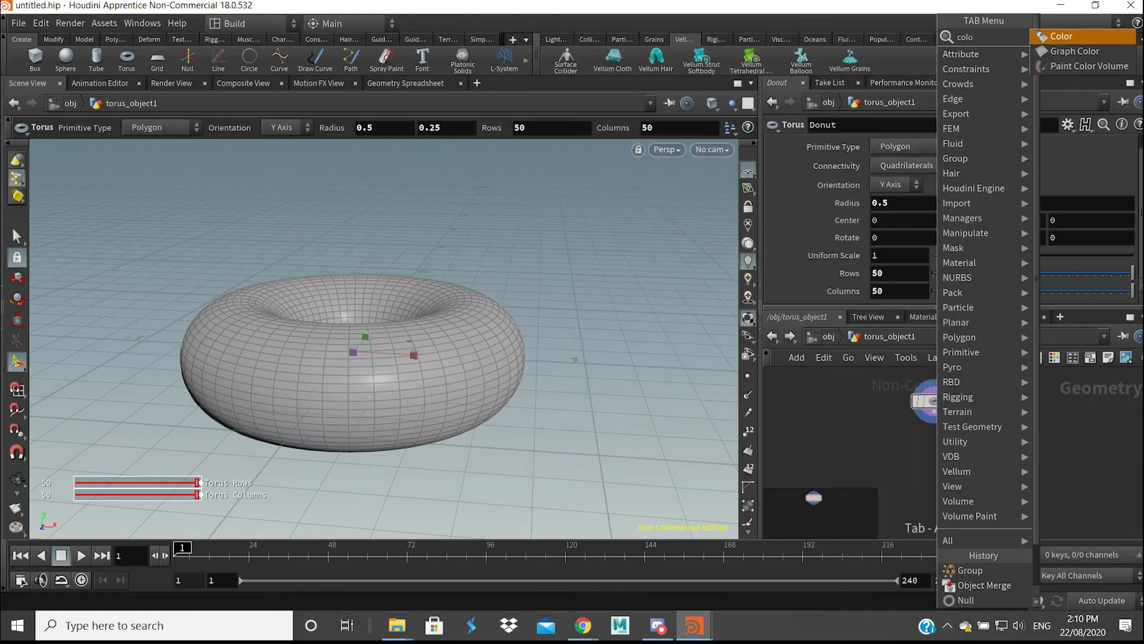
pyautogui.press('Return')
pyautogui.click(934, 441)
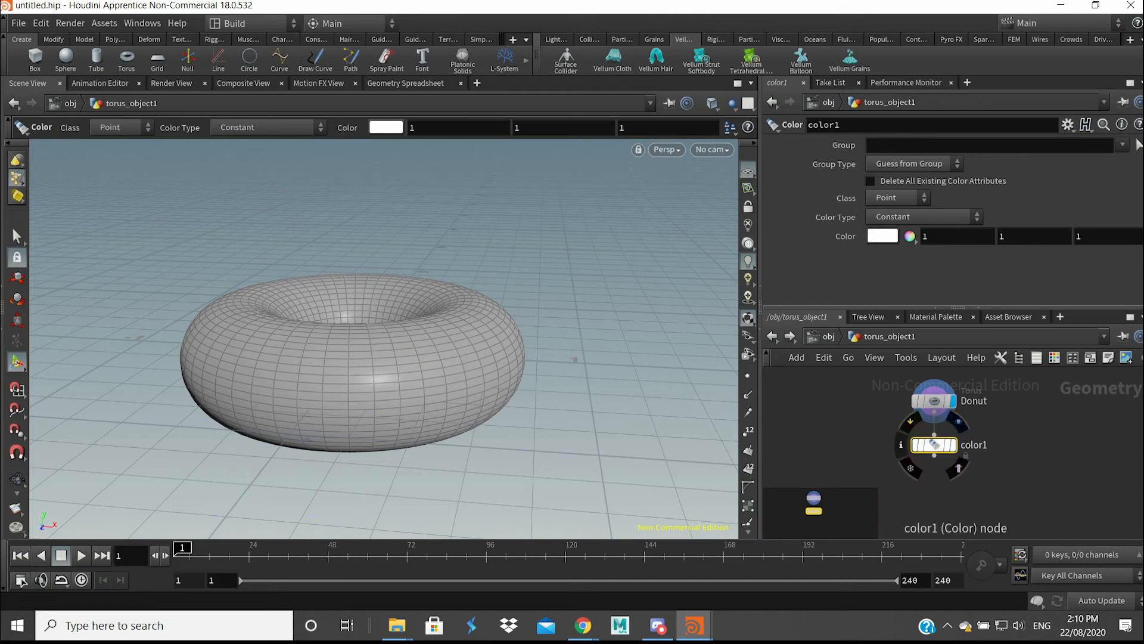
# Set the Color node to a dark brown, RGB 0.146, 0.105764, 0.0655276, and display that node's output
pyautogui.click(883, 236)
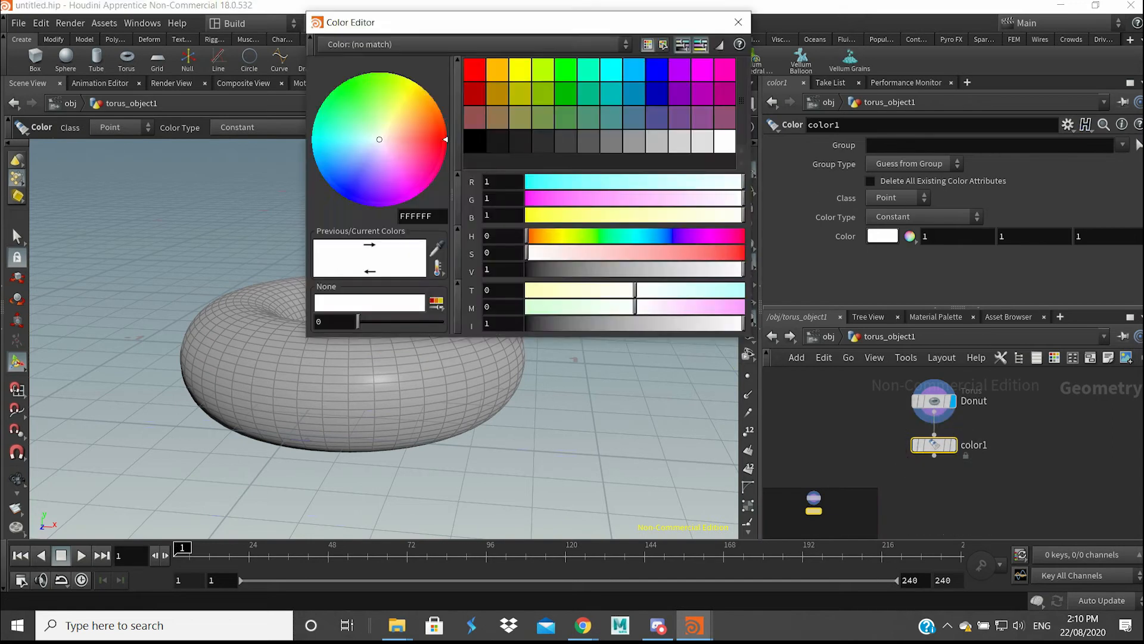
pyautogui.moveTo(742, 215); pyautogui.dragTo(539, 215)
pyautogui.moveTo(742, 270); pyautogui.dragTo(544, 270)
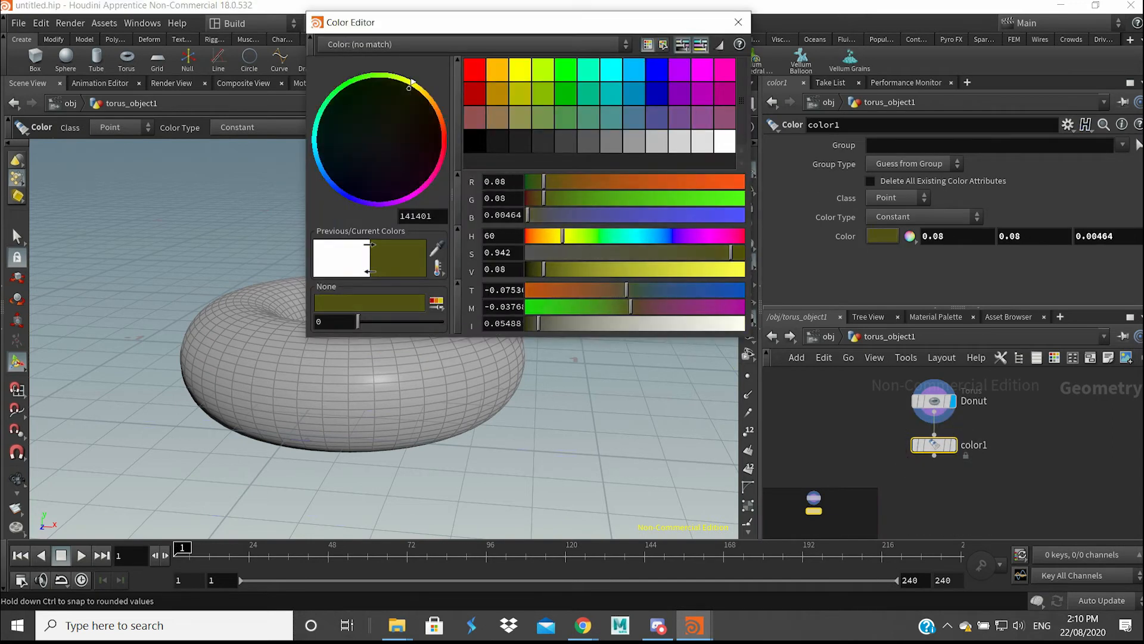
pyautogui.click(497, 94)
pyautogui.moveTo(635, 270); pyautogui.dragTo(549, 269)
pyautogui.moveTo(538, 324)
pyautogui.mouseDown()
pyautogui.moveTo(577, 324)
pyautogui.moveTo(556, 324)
pyautogui.mouseUp()
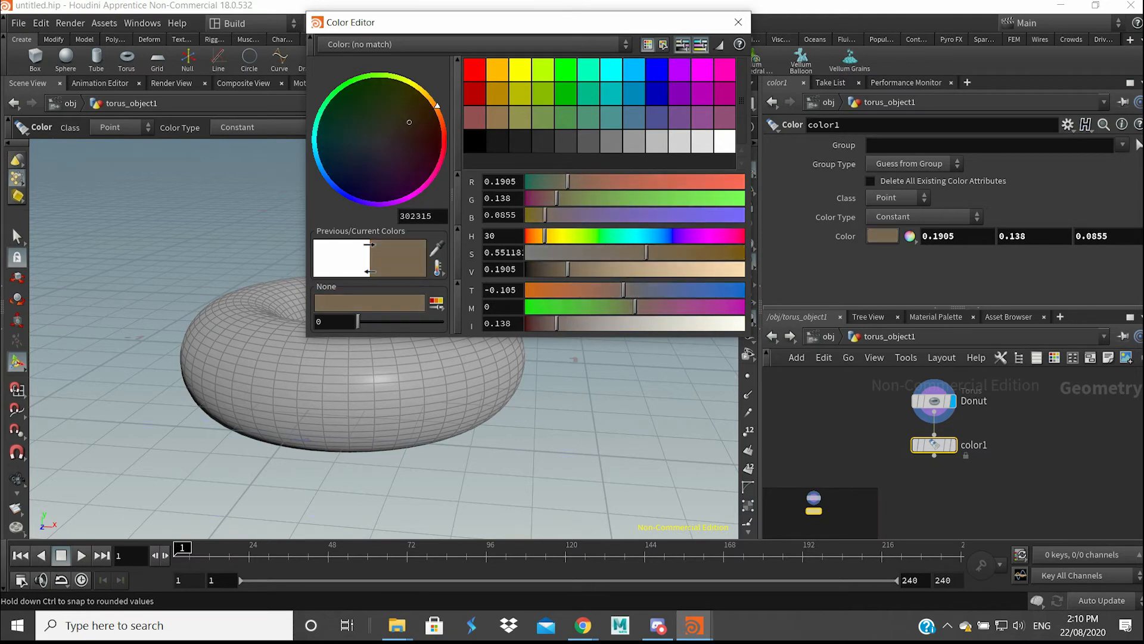
pyautogui.moveTo(568, 269); pyautogui.dragTo(559, 269)
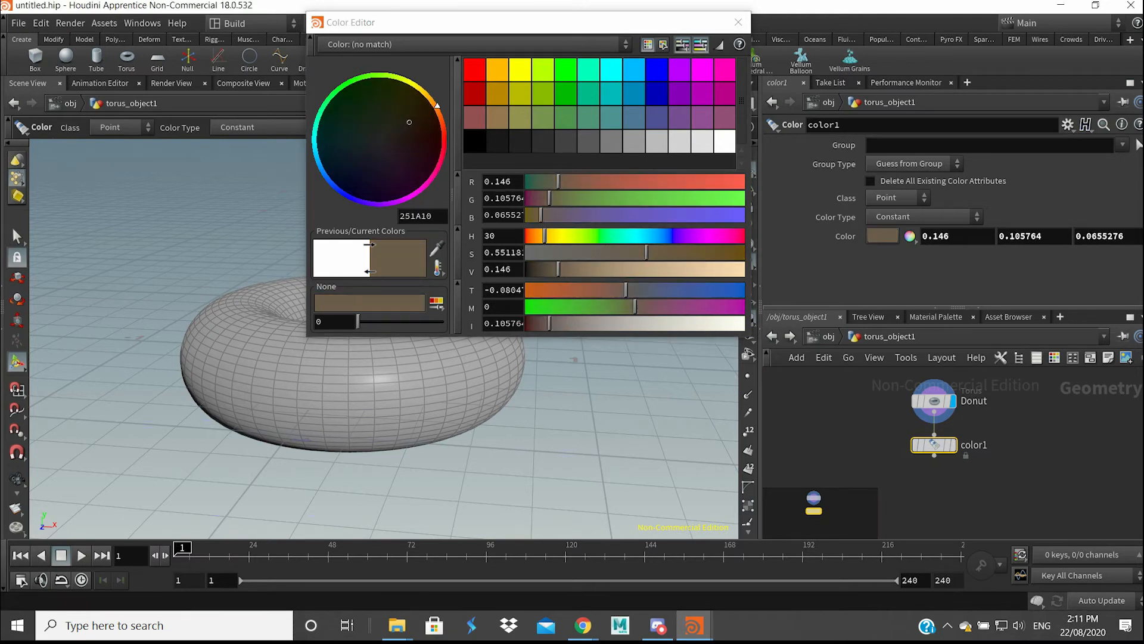
pyautogui.click(952, 444)
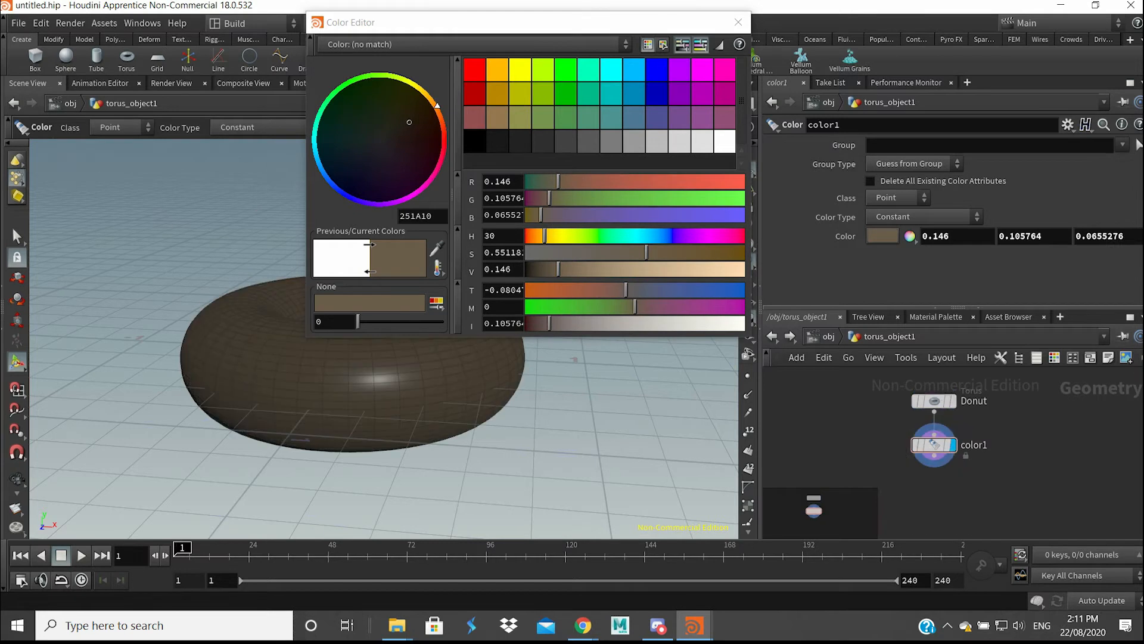
pyautogui.click(739, 22)
# Append a Mountain node after the Color node and display its output
pyautogui.keyDown('alt'); pyautogui.moveTo(453, 262); pyautogui.dragTo(346, 265); pyautogui.keyUp('alt')
pyautogui.press('Return')
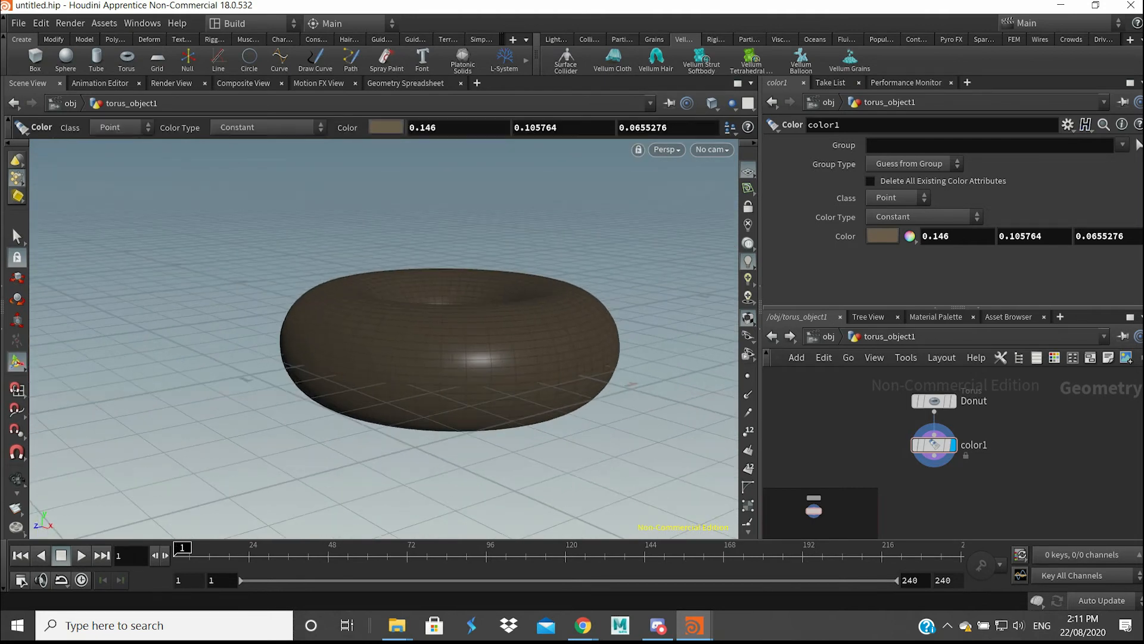
pyautogui.press('Tab')
pyautogui.write('mou')
pyautogui.press('Return')
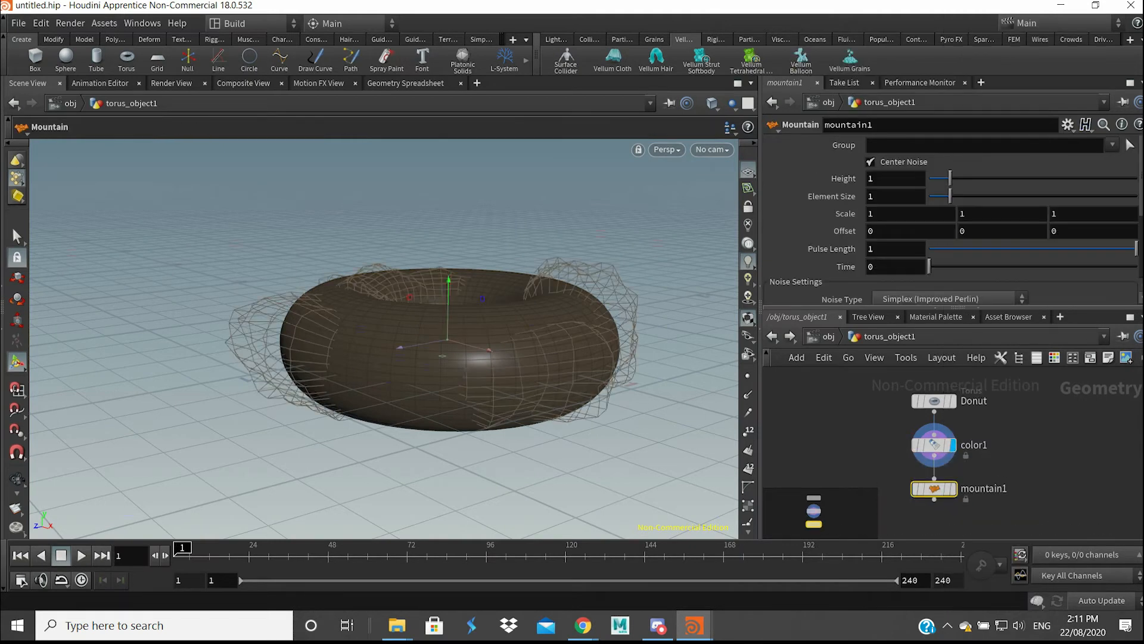
pyautogui.click(954, 489)
pyautogui.moveTo(441, 310)
pyautogui.keyDown('alt'); pyautogui.mouseDown()
pyautogui.moveTo(438, 412)
pyautogui.moveTo(441, 310)
pyautogui.mouseUp(); pyautogui.keyUp('alt')
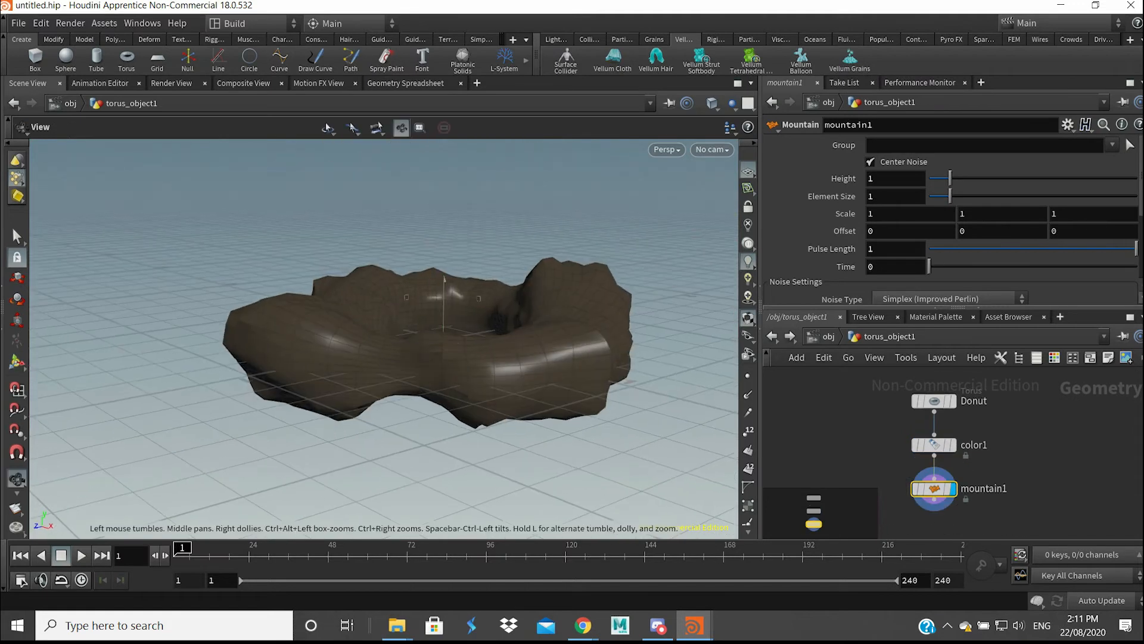
# Set the Mountain node's height to 0.1
pyautogui.press('Return')
pyautogui.write('.')
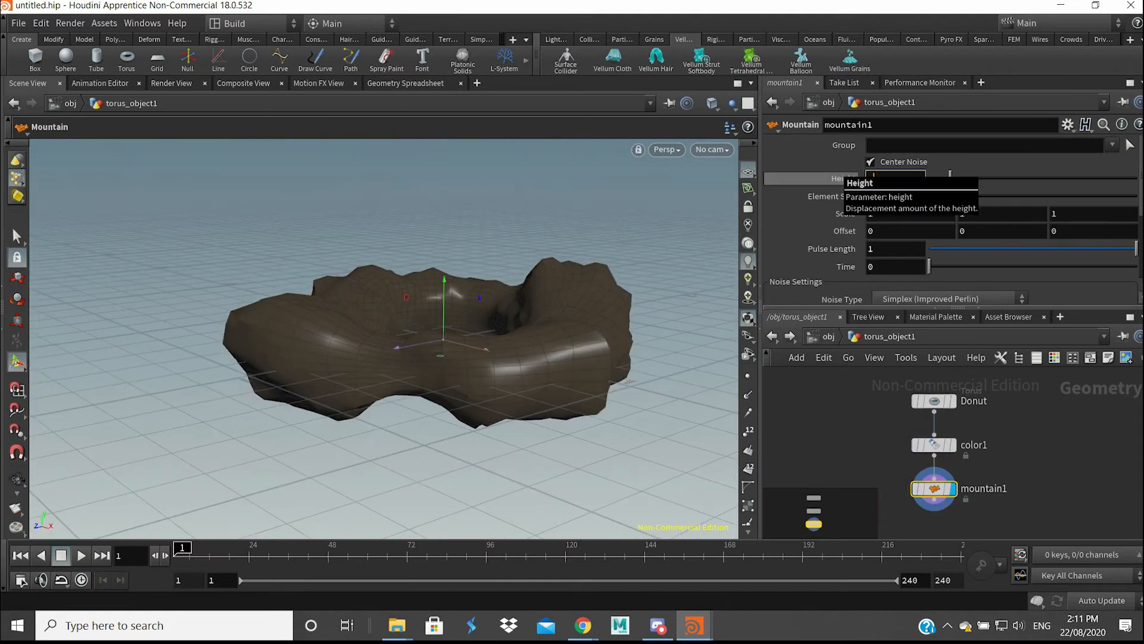
pyautogui.write('1')
pyautogui.press('Return')
pyautogui.keyDown('alt'); pyautogui.moveTo(444, 352); pyautogui.dragTo(486, 385); pyautogui.keyUp('alt')
pyautogui.click(874, 456)
pyautogui.scroll(-1, 1025, 465)
pyautogui.scroll(1, 1025, 465)
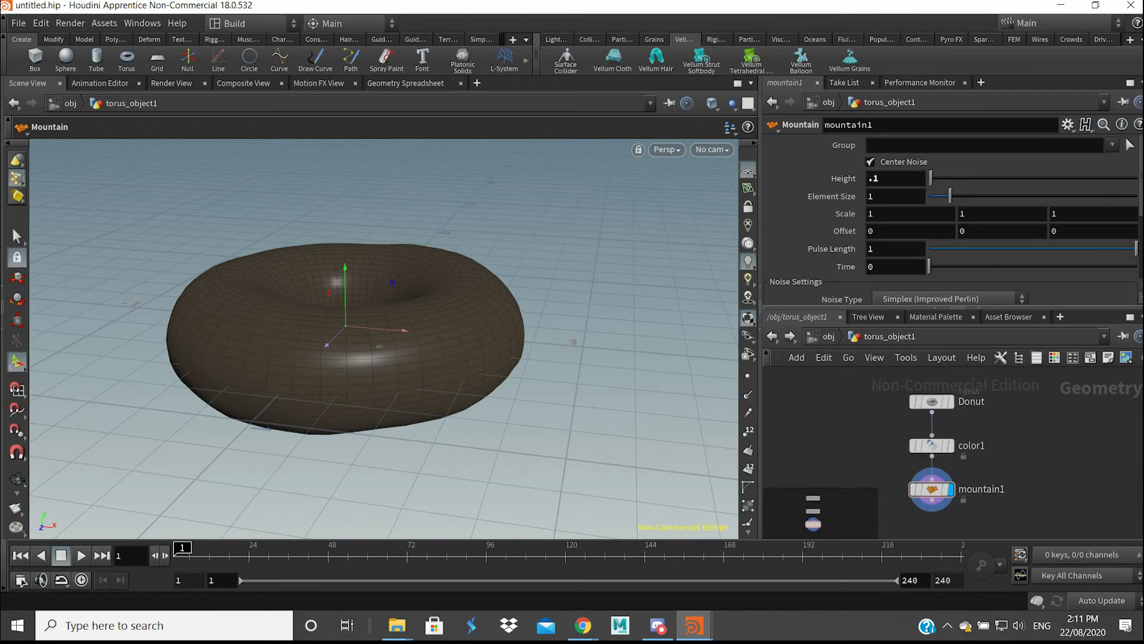
# Append a Null node after the Mountain node and name it DONUT_OUT
pyautogui.moveTo(1025, 465); pyautogui.dragTo(1002, 436, button='middle')
pyautogui.press('Return')
pyautogui.press('Tab')
pyautogui.write('nul')
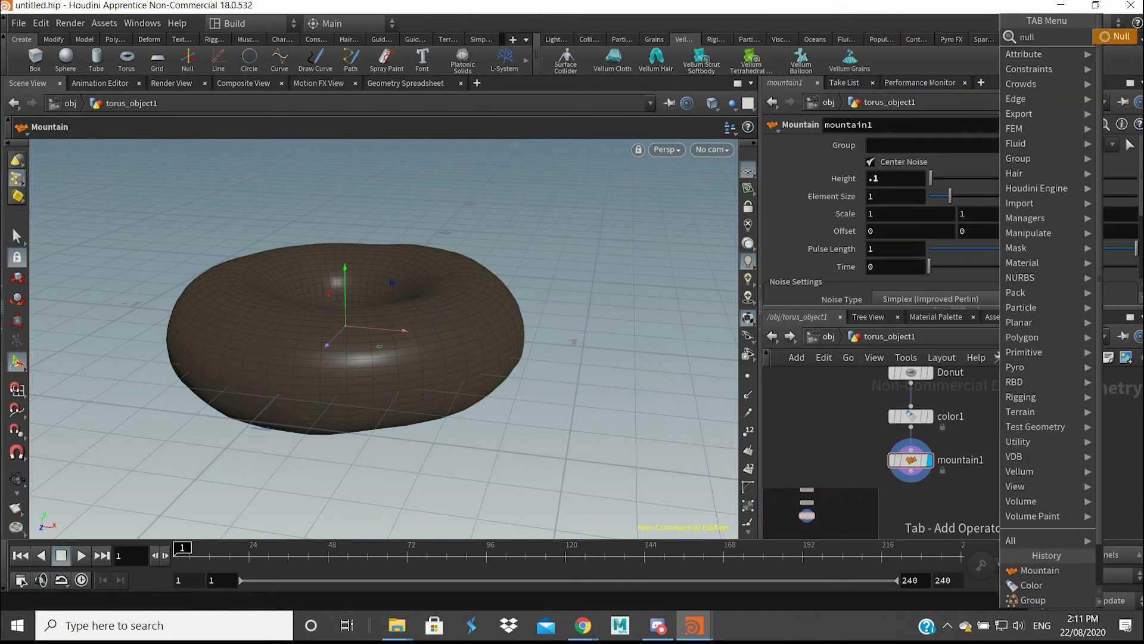
pyautogui.press('Return')
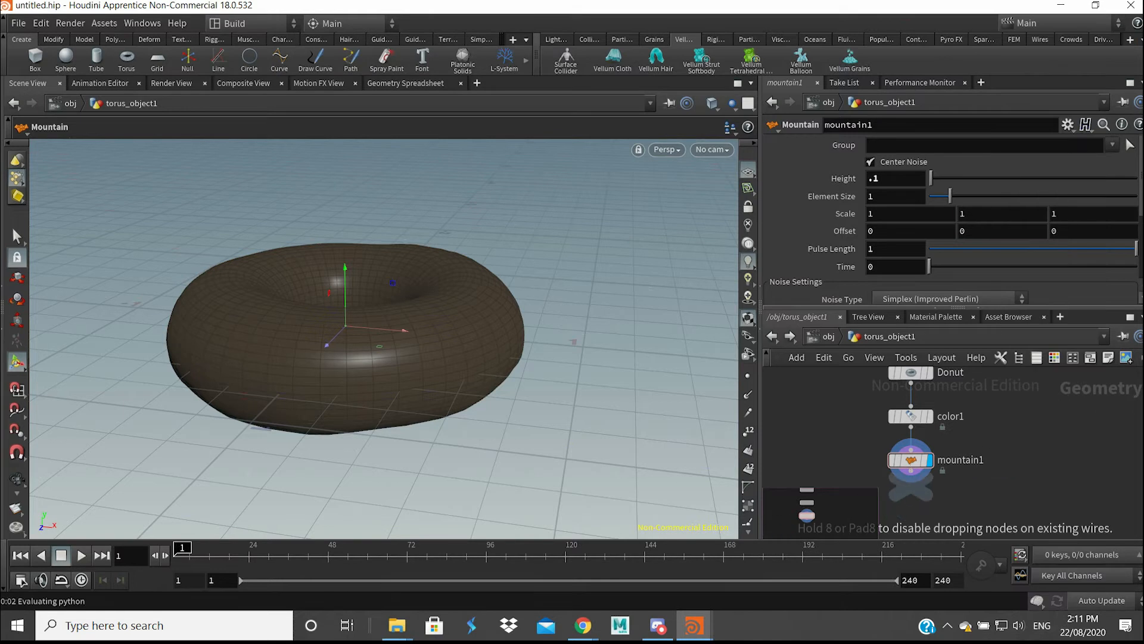
pyautogui.click(911, 471)
pyautogui.moveTo(930, 507); pyautogui.dragTo(930, 472, button='middle')
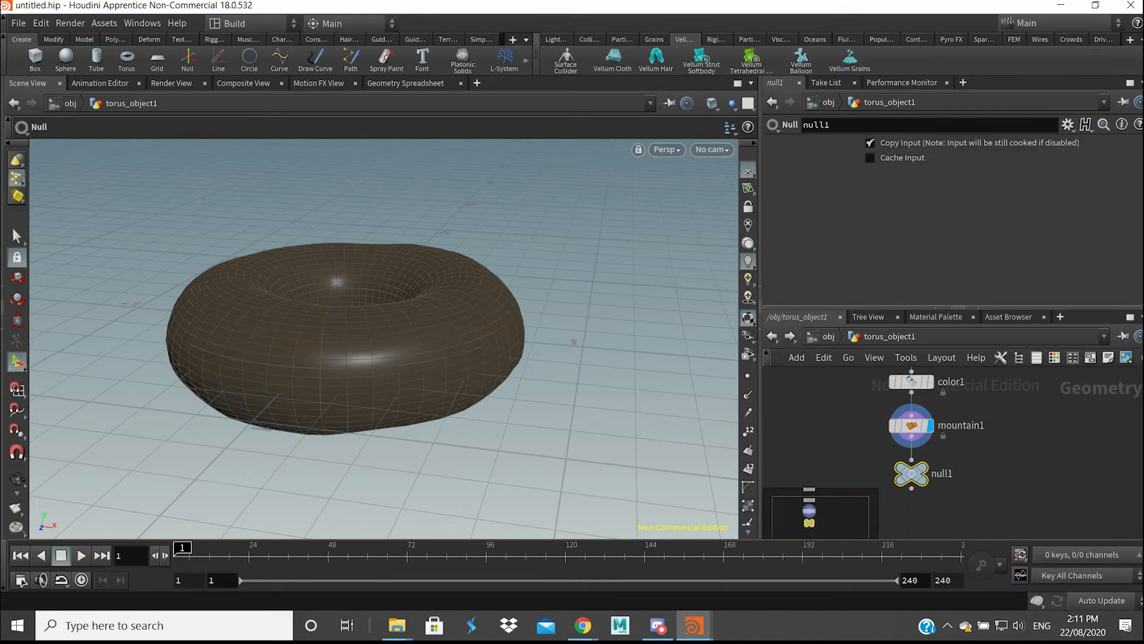
pyautogui.doubleClick(943, 474)
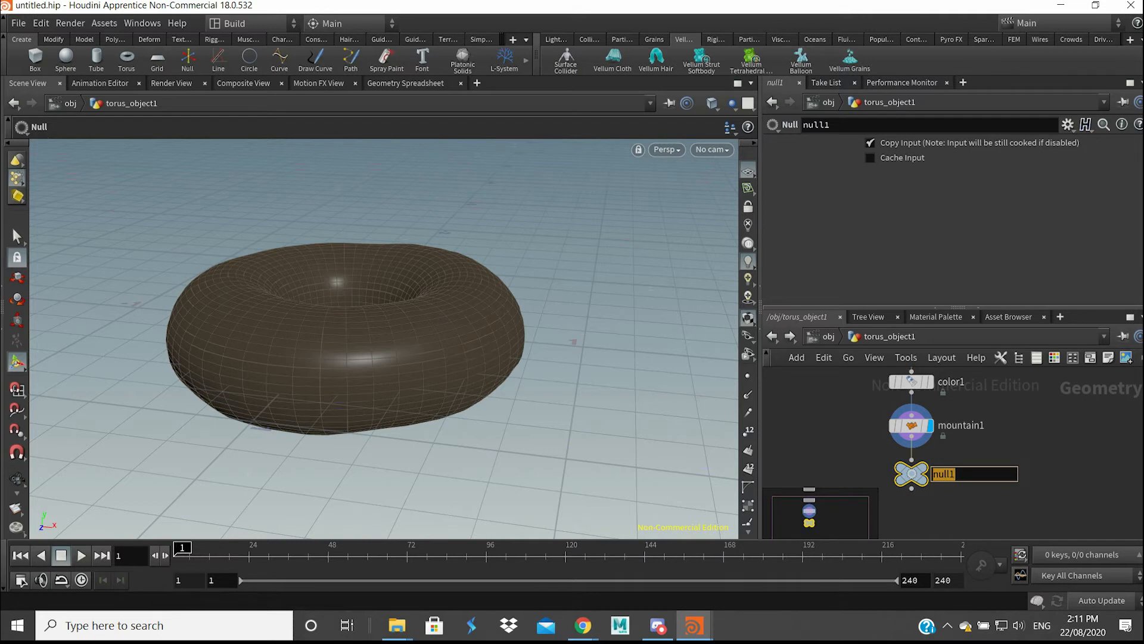
pyautogui.write('DONUT_OUT')
pyautogui.press('Return')
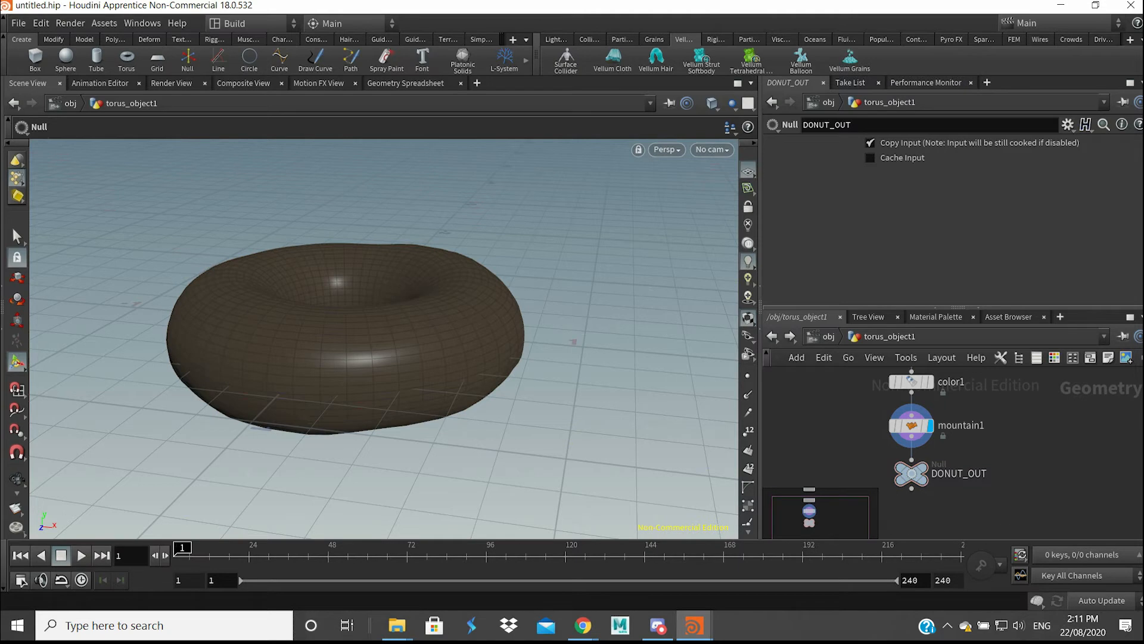
# Return to the object level and rename the torus object to Donut
pyautogui.click(822, 336)
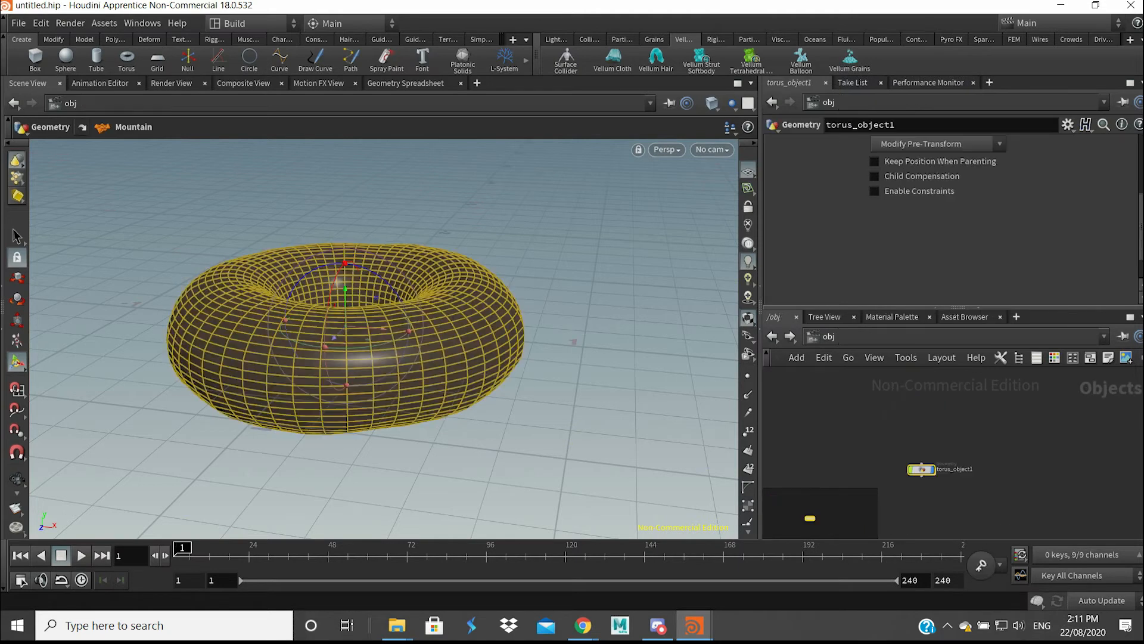
pyautogui.doubleClick(947, 469)
pyautogui.tripleClick(954, 469)
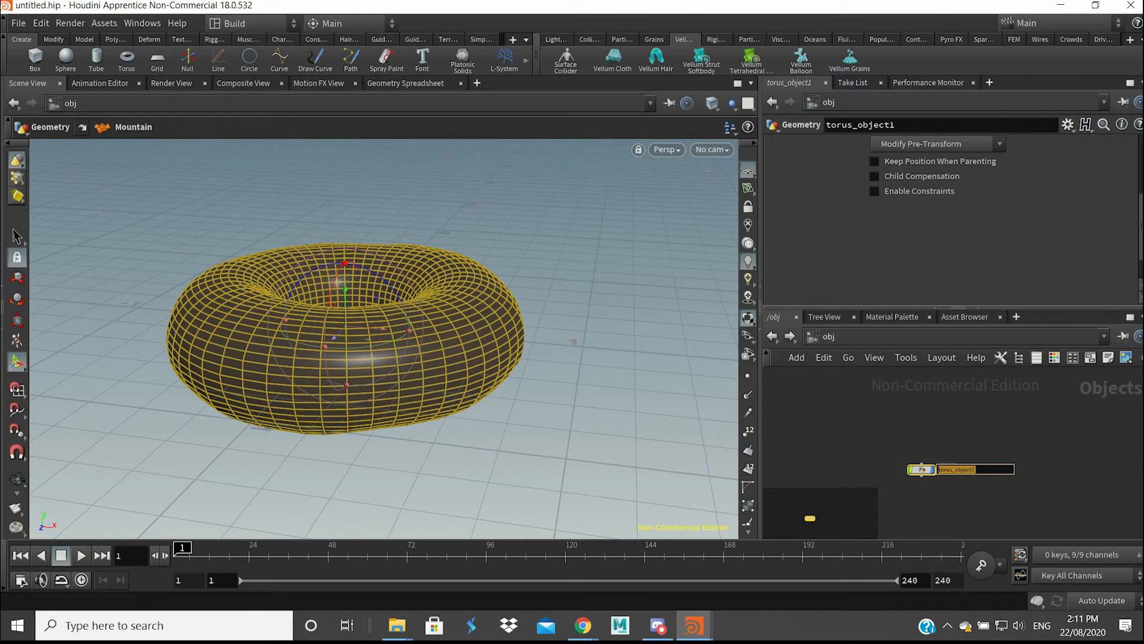
pyautogui.write('Donut')
pyautogui.press('Return')
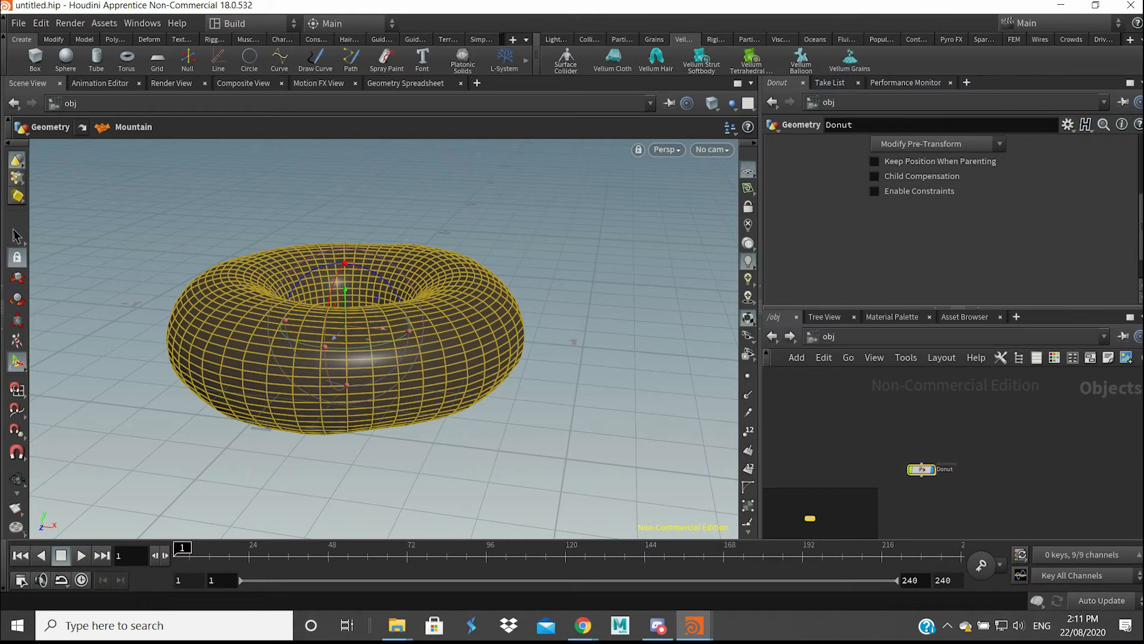
# Create a new Geometry object beside the Donut object and name it Icing
pyautogui.click(988, 444)
pyautogui.moveTo(988, 444); pyautogui.dragTo(930, 406, button='middle')
pyautogui.press('Tab')
pyautogui.press('Escape')
pyautogui.press('Tab')
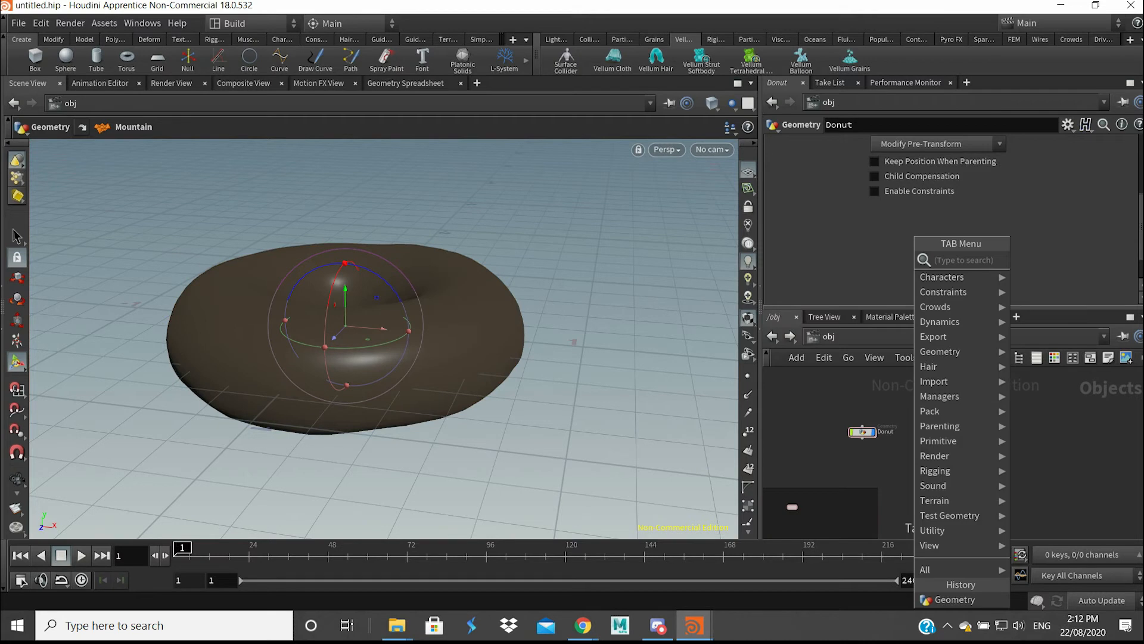
pyautogui.write('geo')
pyautogui.press('Return')
pyautogui.click(924, 432)
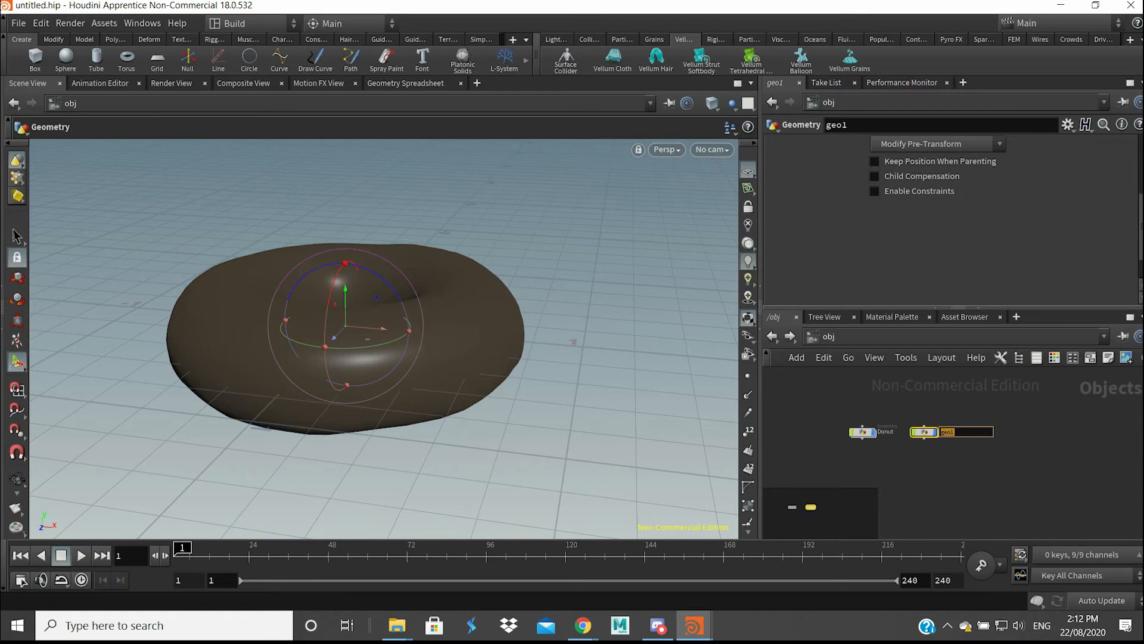
pyautogui.write('Icing')
pyautogui.press('Return')
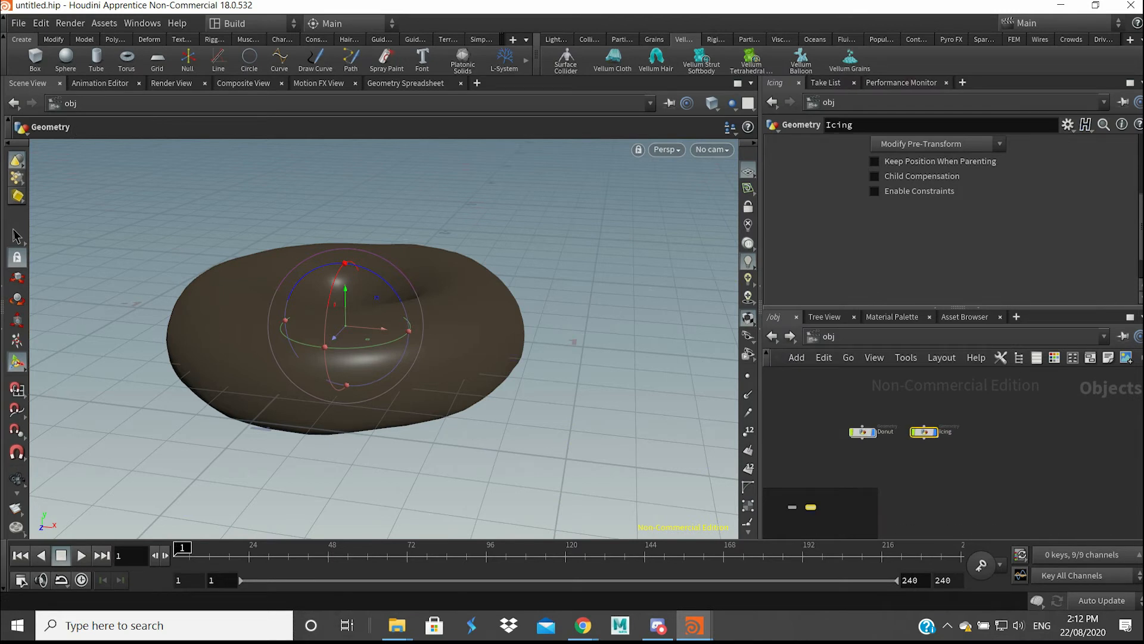
# Enter the Icing object's empty network and place an Object Merge node in it
pyautogui.doubleClick(924, 432)
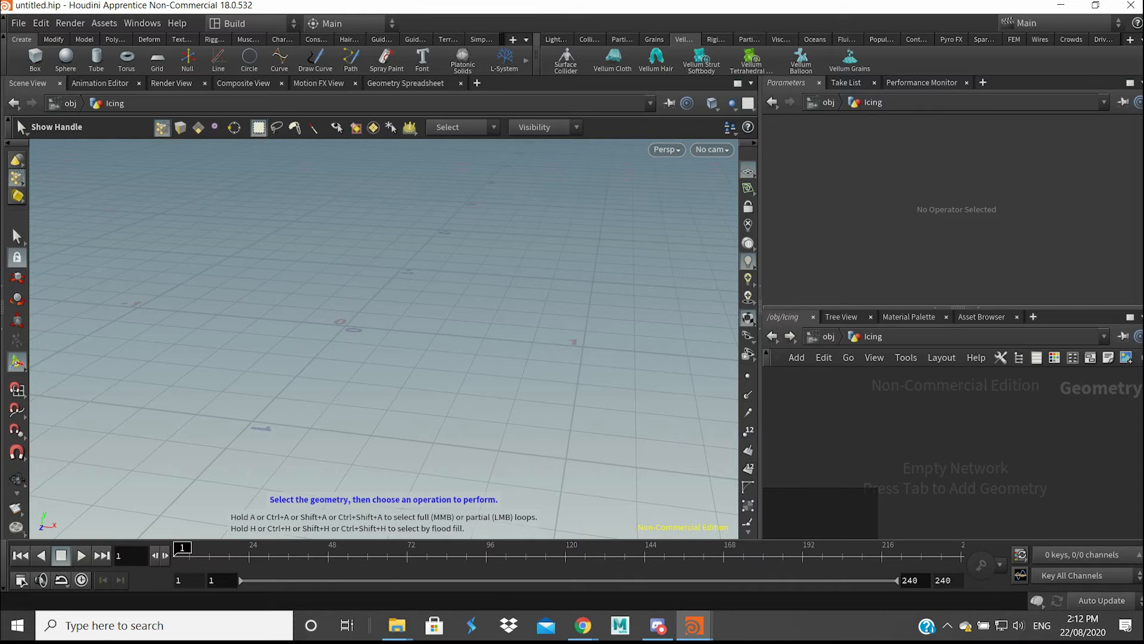
pyautogui.press('Tab')
pyautogui.write('obje')
pyautogui.press('Return')
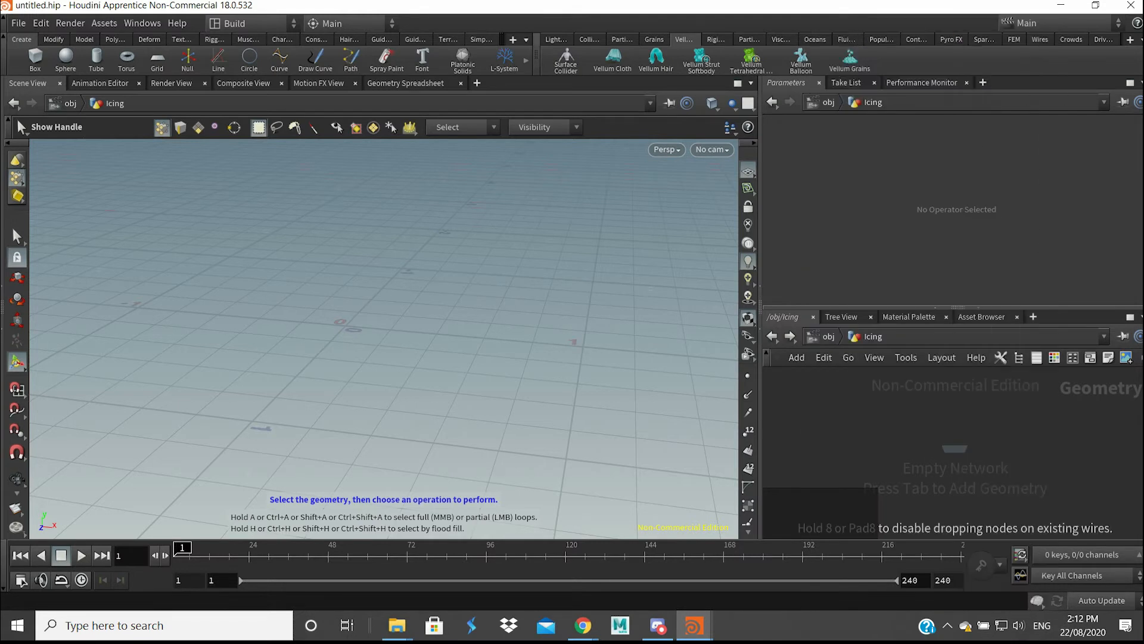
pyautogui.click(952, 419)
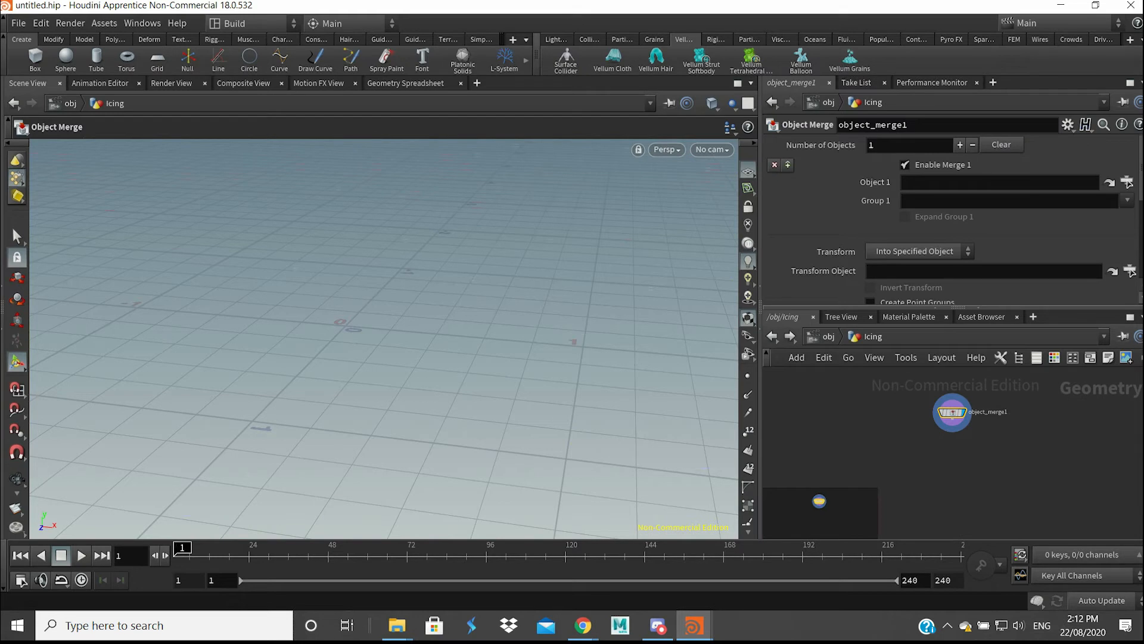
# Set Object 1 of the Object Merge node to /obj/Donut/DONUT_OUT
pyautogui.click(1109, 183)
pyautogui.click(988, 101)
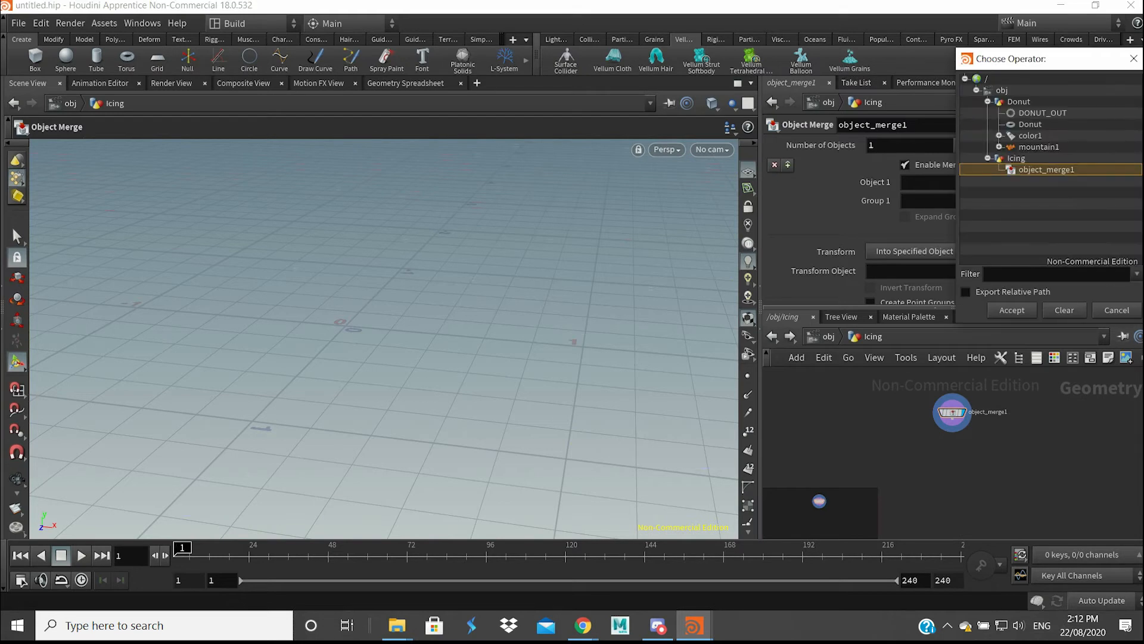
pyautogui.click(1042, 113)
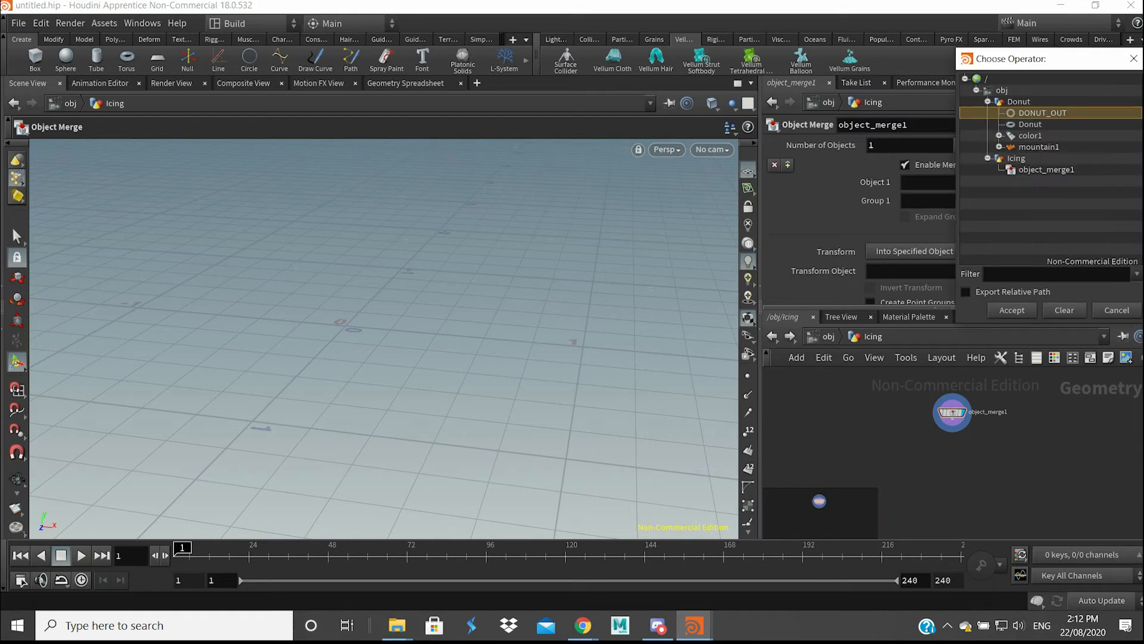
pyautogui.click(1012, 310)
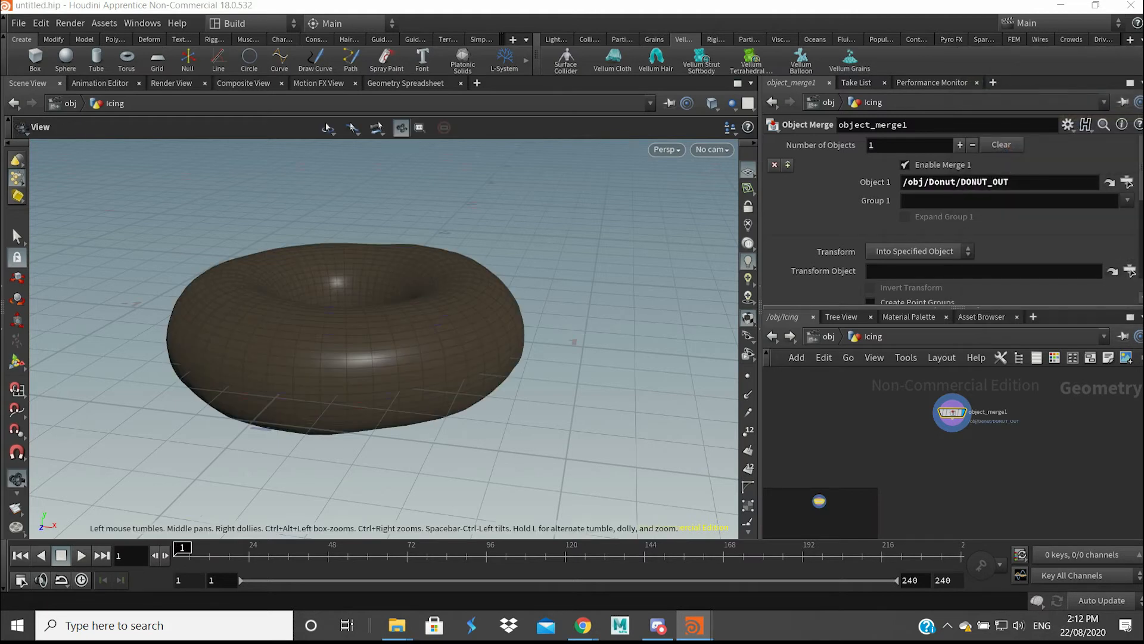
pyautogui.keyDown('alt'); pyautogui.moveTo(405, 346); pyautogui.dragTo(357, 315); pyautogui.keyUp('alt')
pyautogui.moveTo(995, 453); pyautogui.dragTo(939, 440, button='middle')
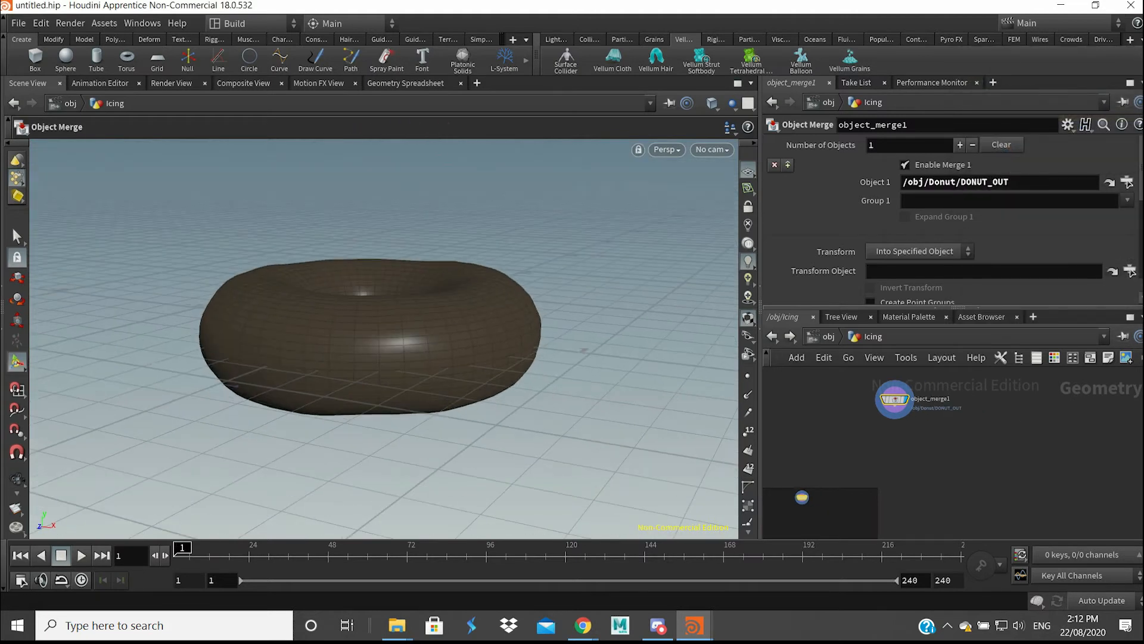
pyautogui.keyDown('alt'); pyautogui.moveTo(393, 358); pyautogui.dragTo(398, 327); pyautogui.keyUp('alt')
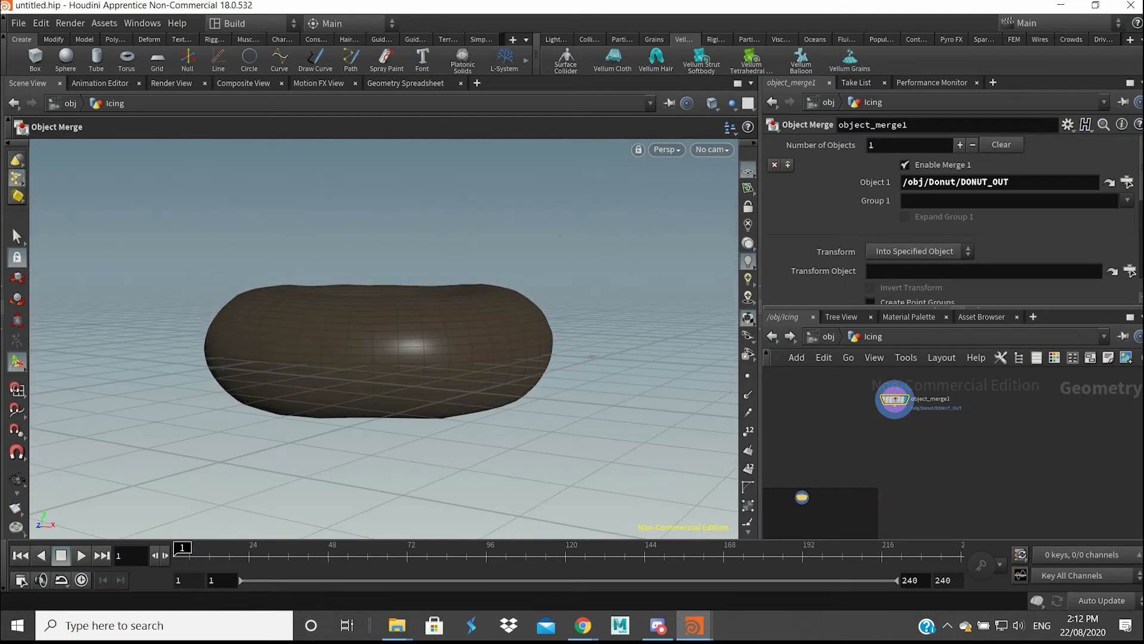
pyautogui.keyDown('alt'); pyautogui.moveTo(393, 334); pyautogui.dragTo(403, 352); pyautogui.keyUp('alt')
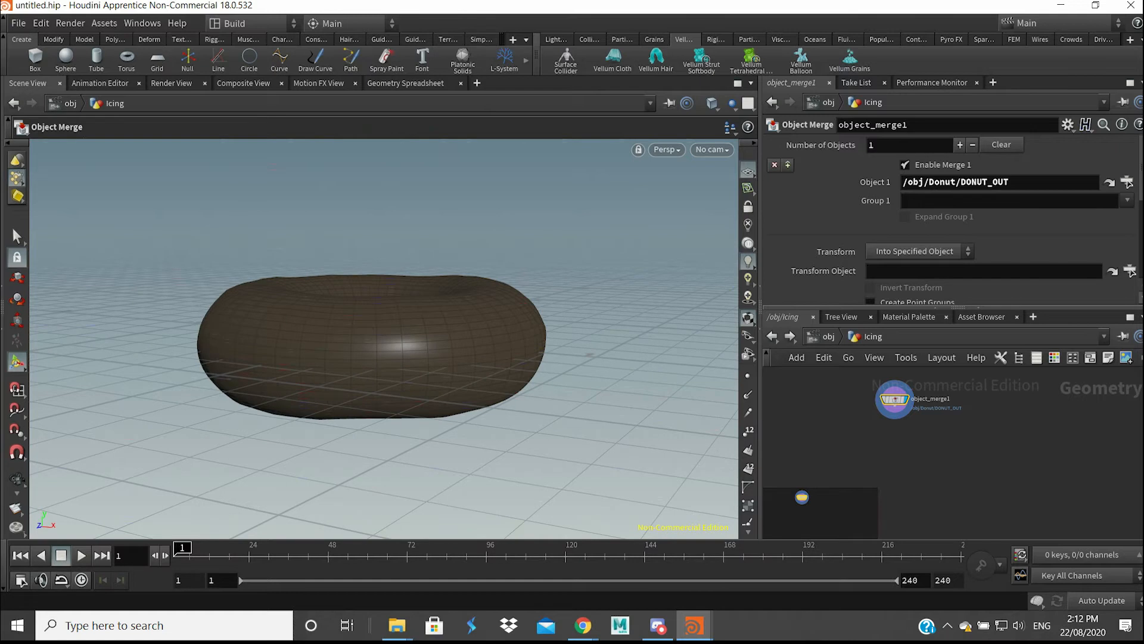
# Add a Group node after the Object Merge node and set its group type to Points
pyautogui.click(942, 447)
pyautogui.press('Tab')
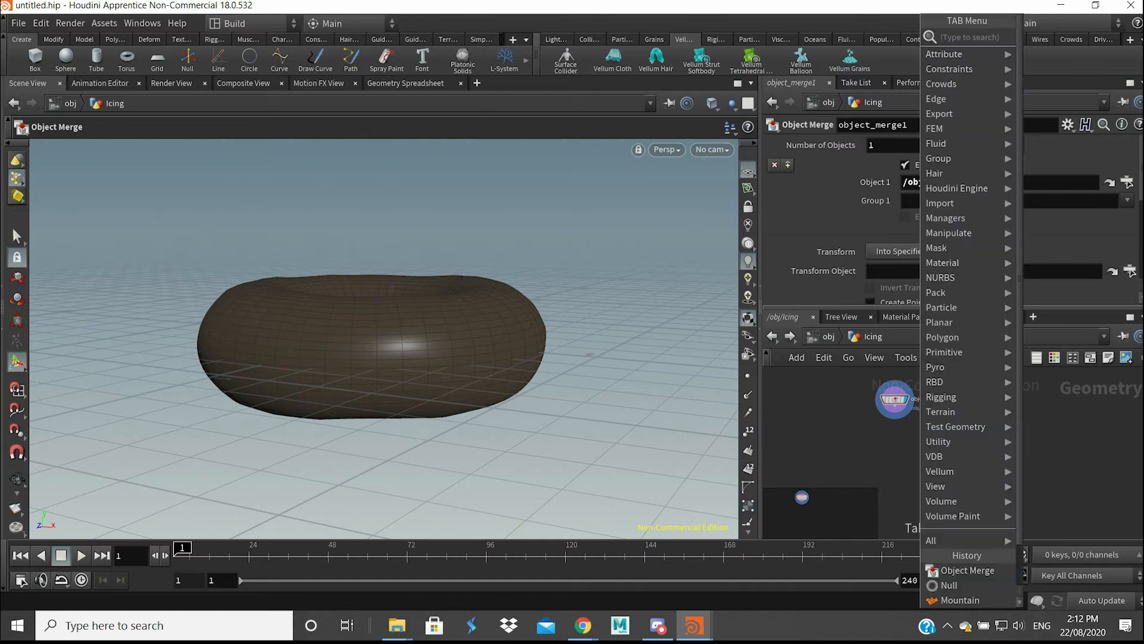
pyautogui.write('group')
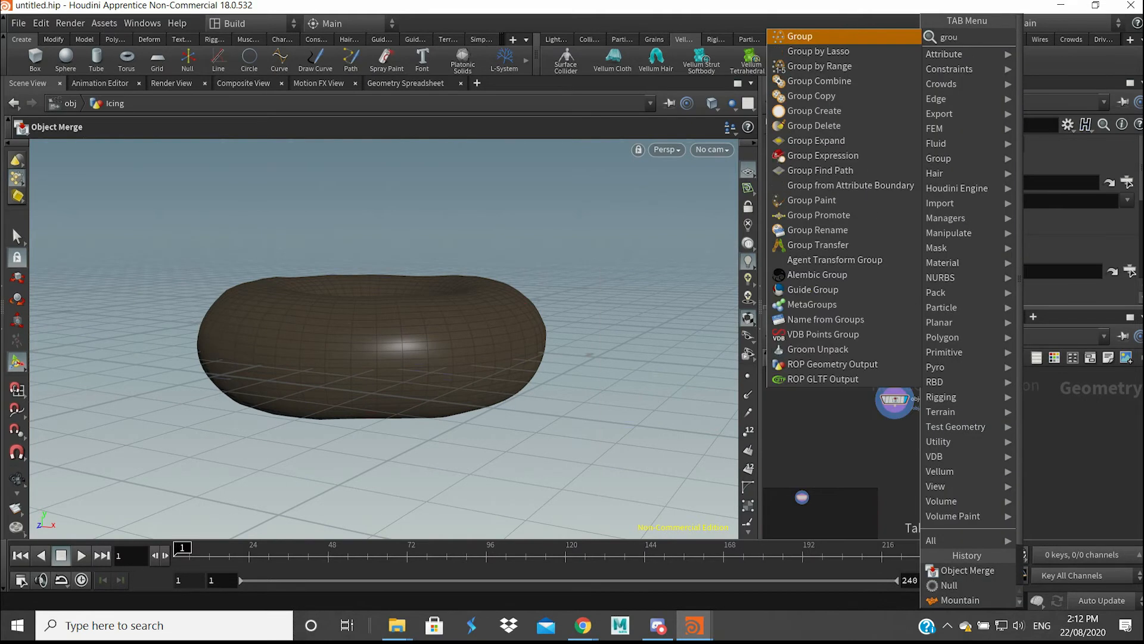
pyautogui.press('Return')
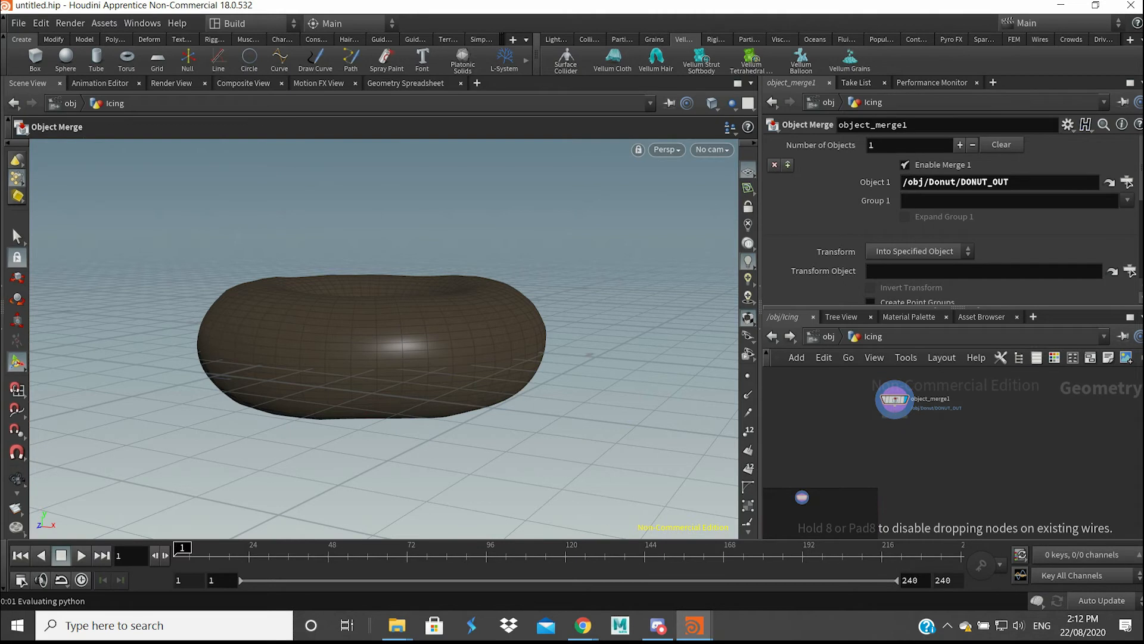
pyautogui.click(894, 441)
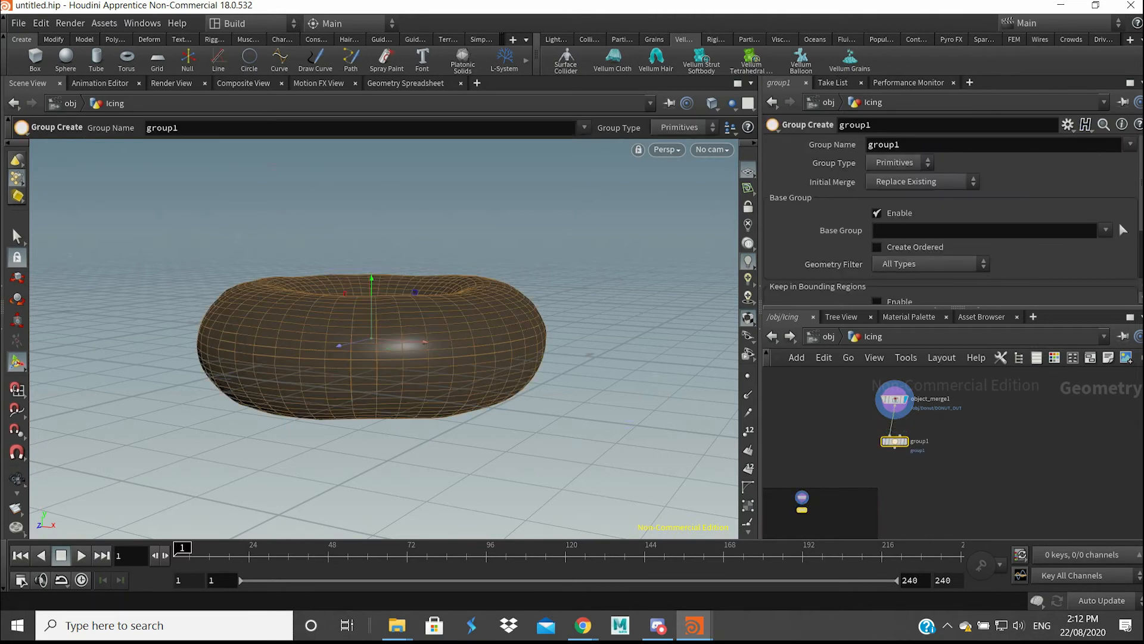
pyautogui.click(901, 162)
pyautogui.click(888, 190)
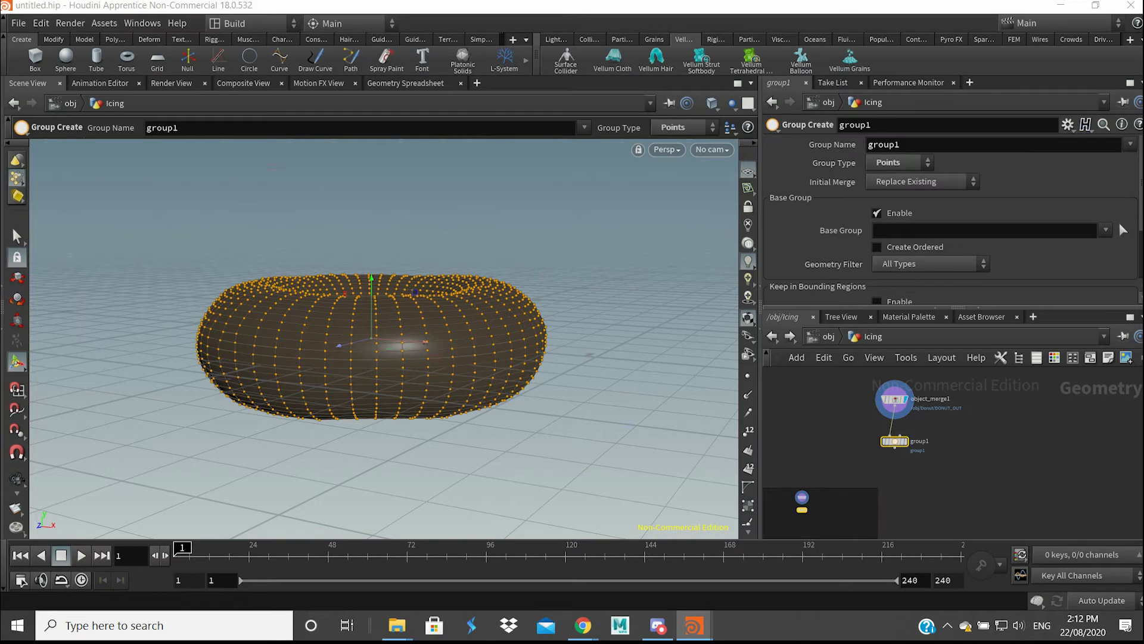
# Set the Group node's base group to the donut's upper-half points, 1300-2499, picking them from the front view
pyautogui.hotkey('space', '3')
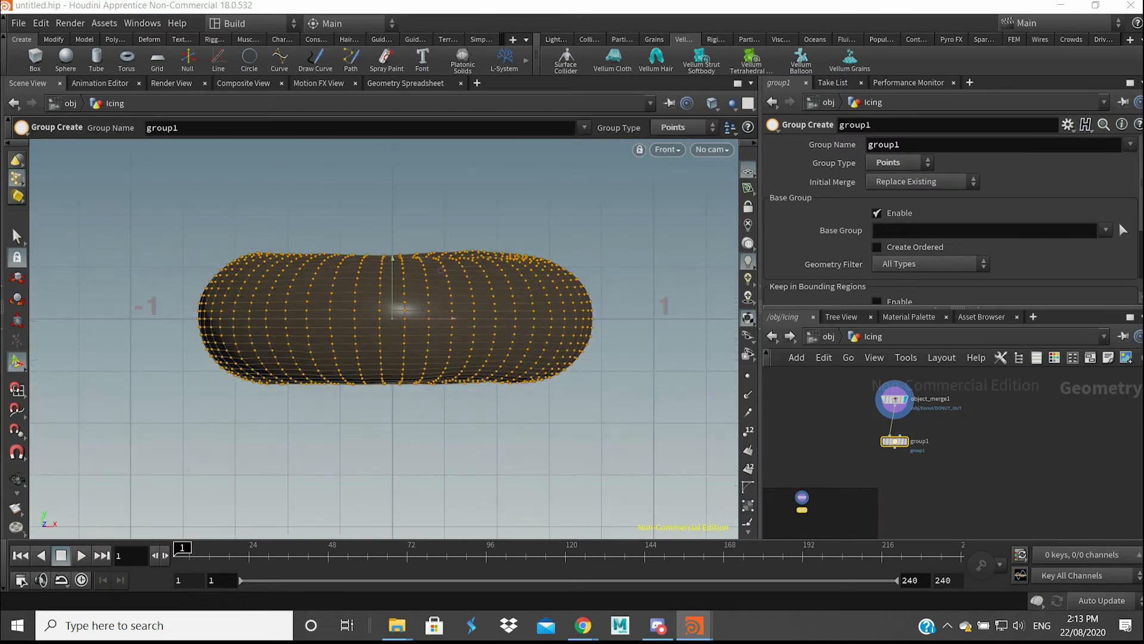
pyautogui.click(1123, 230)
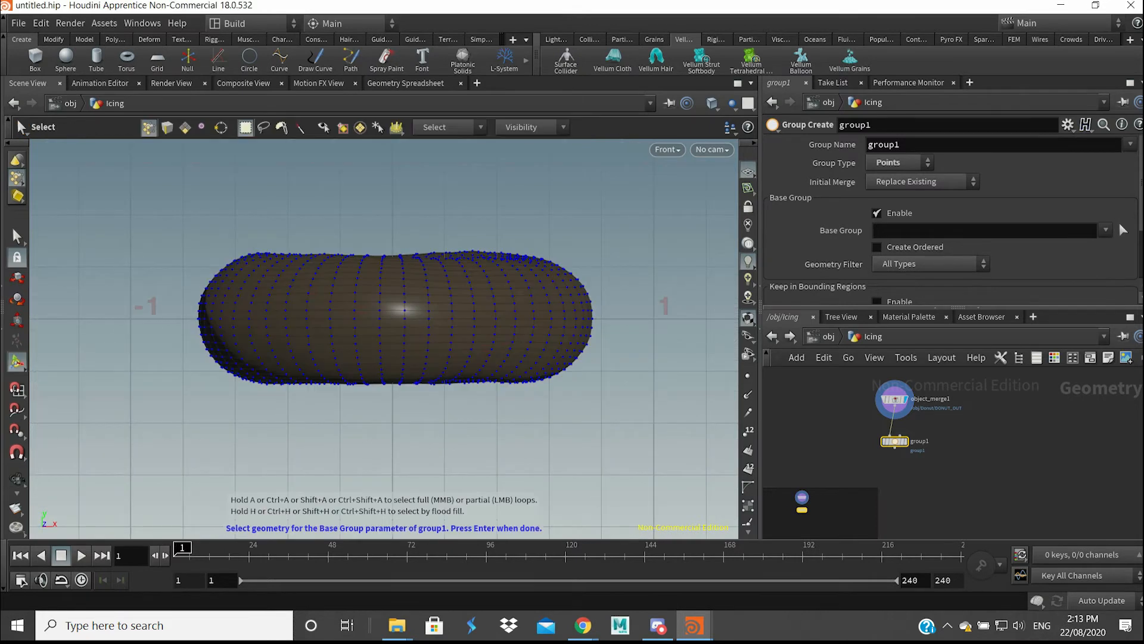
pyautogui.moveTo(142, 208); pyautogui.dragTo(618, 315)
pyautogui.hotkey('space', '1')
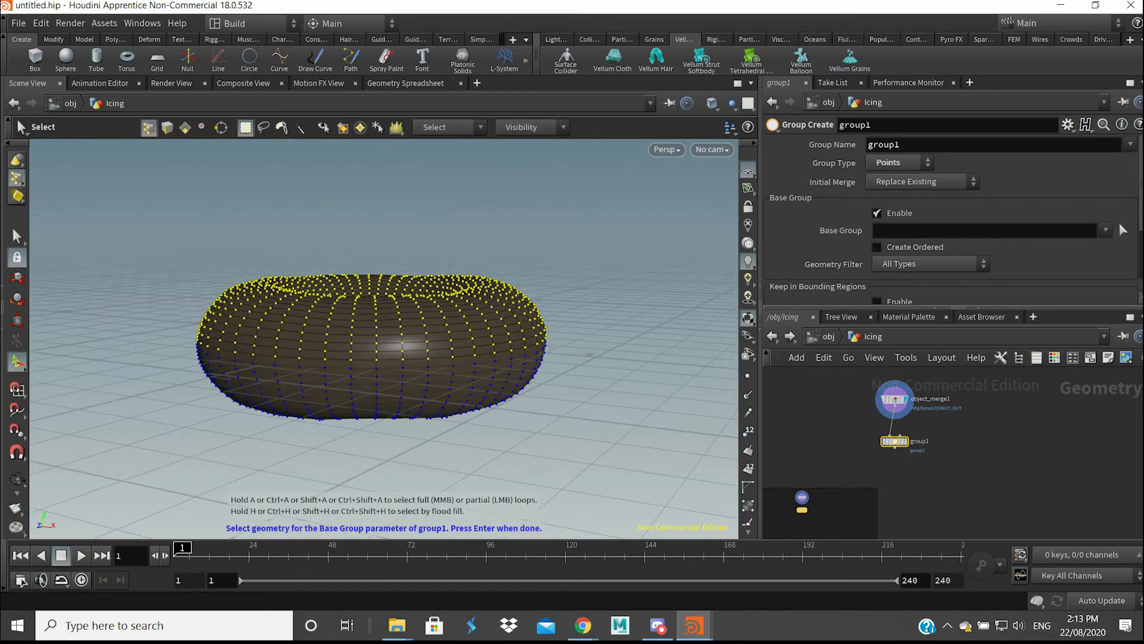
pyautogui.press('Return')
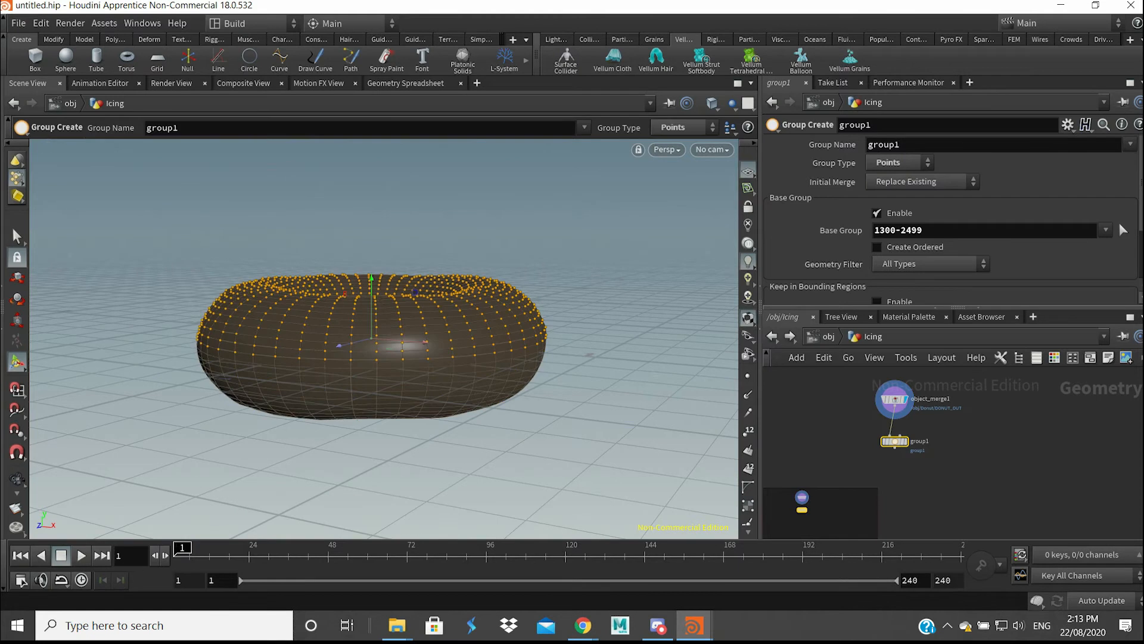
# Add a Delete node after the Group node and set its entity to Points
pyautogui.press('Tab')
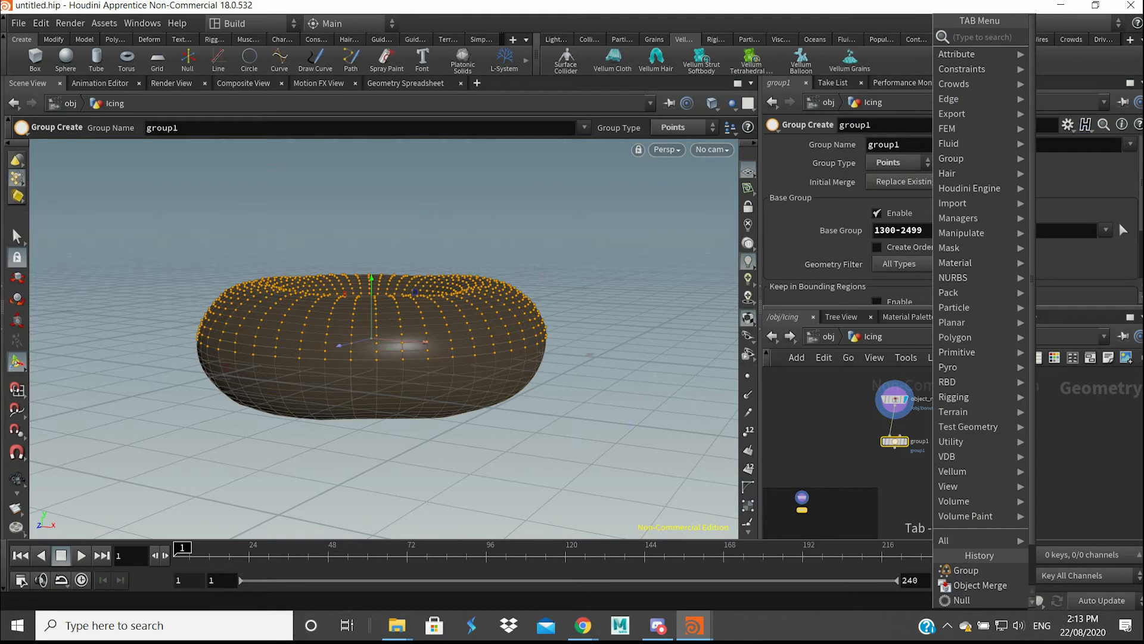
pyautogui.write('dele')
pyautogui.press('Return')
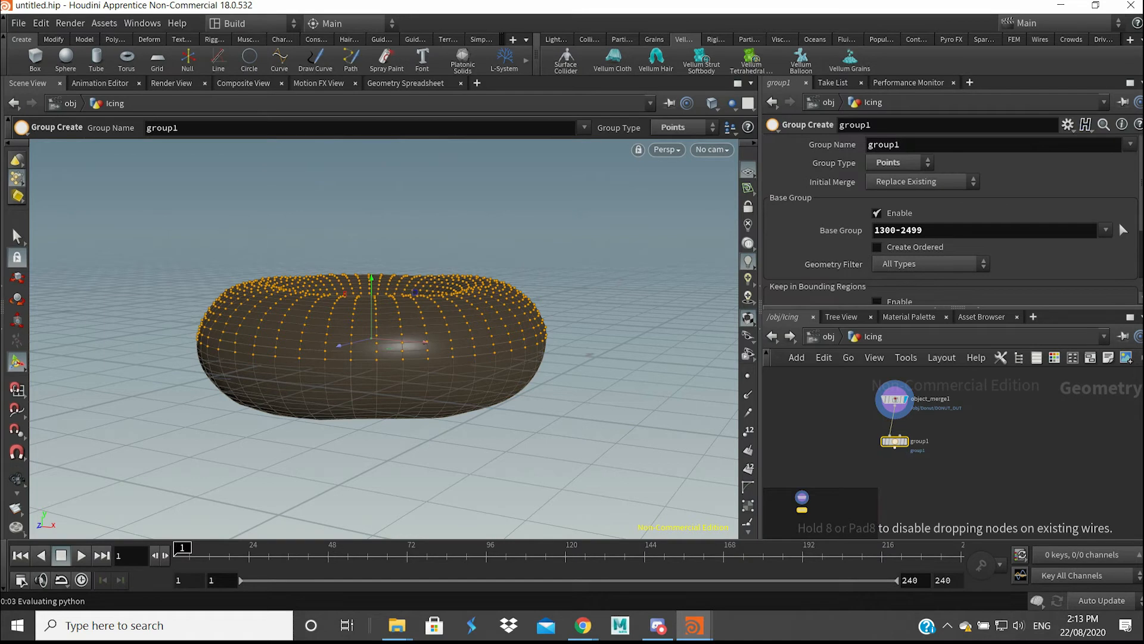
pyautogui.click(906, 164)
pyautogui.click(905, 179)
pyautogui.click(895, 183)
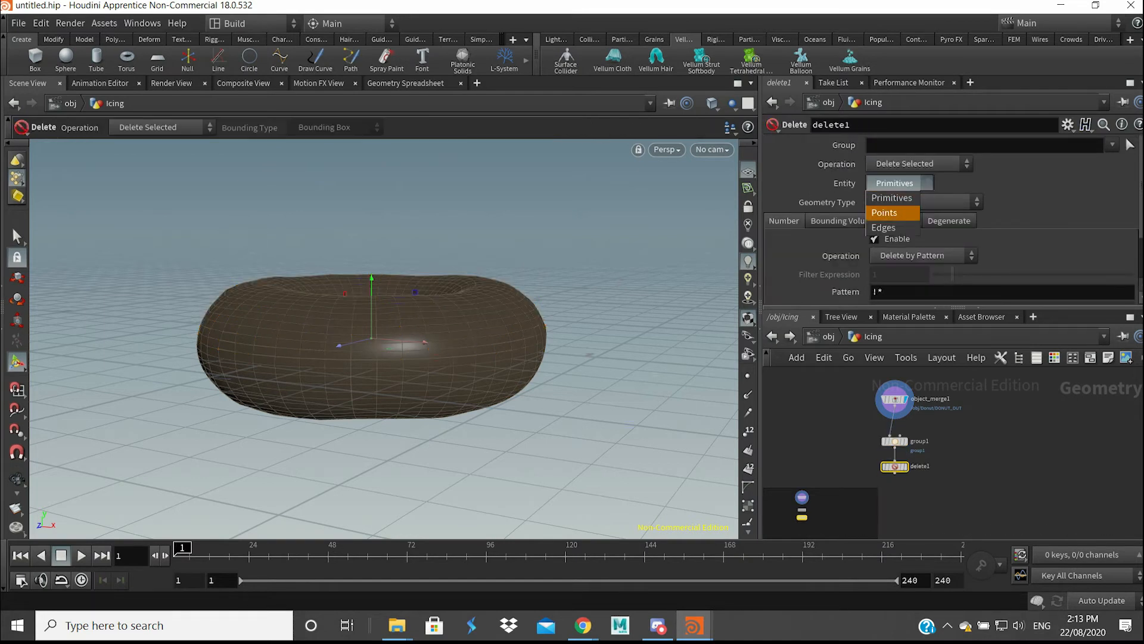
pyautogui.click(884, 212)
# Set the Delete node's group to group1 and its operation to Delete Non-Selected
pyautogui.click(1112, 145)
pyautogui.click(1122, 159)
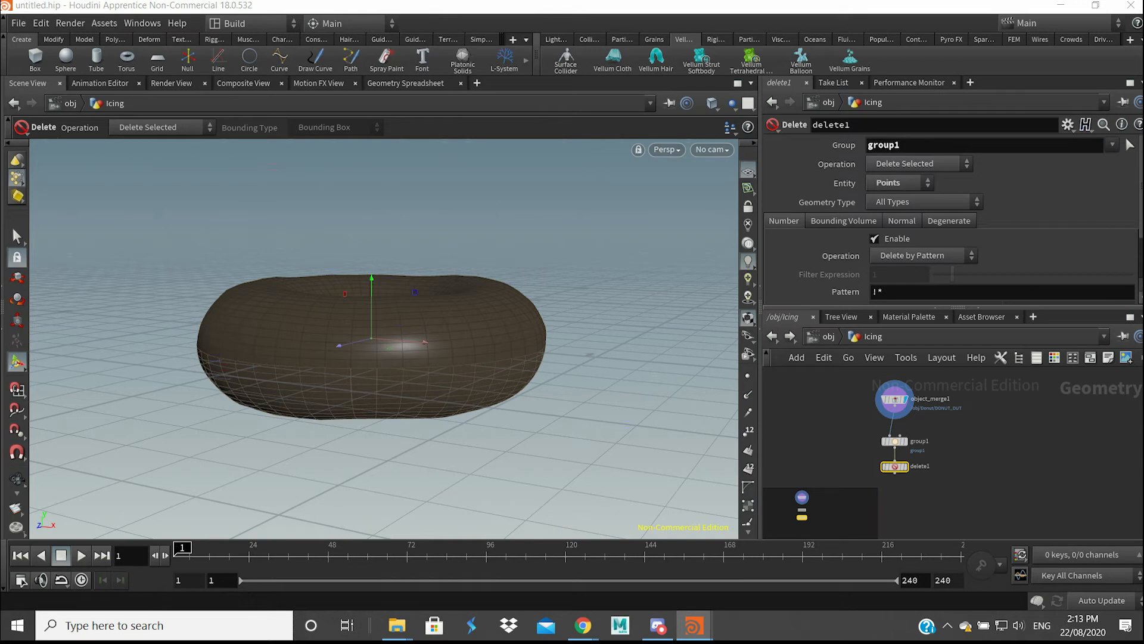
pyautogui.click(918, 164)
pyautogui.click(912, 193)
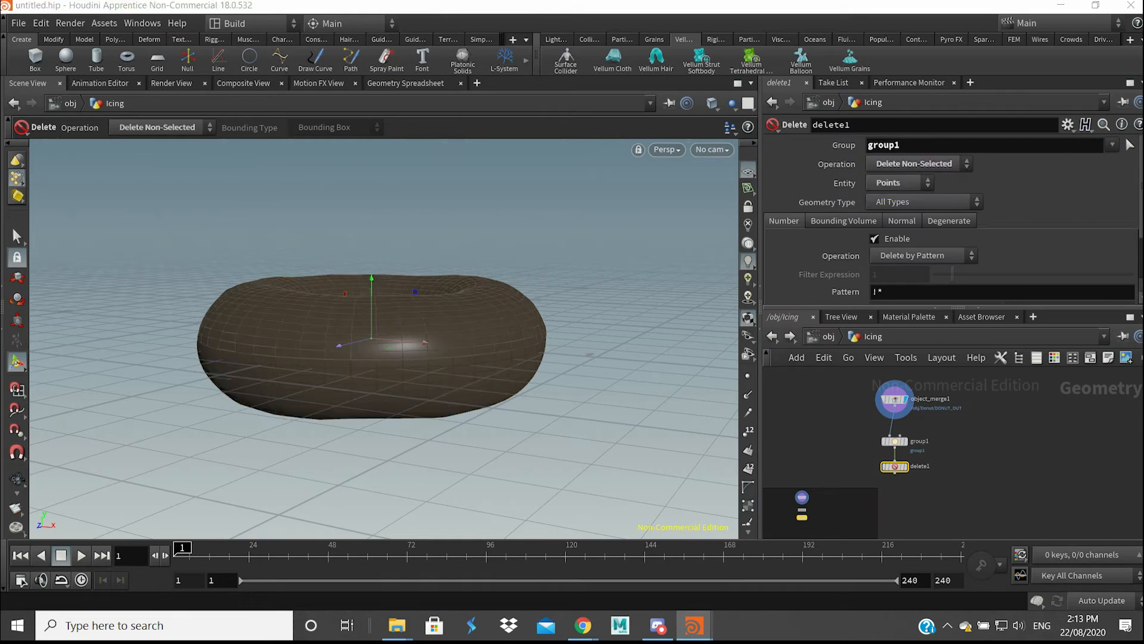
# Examine the Group node's points on the donut and check its initial merge option
pyautogui.keyDown('alt'); pyautogui.moveTo(381, 334); pyautogui.dragTo(395, 393); pyautogui.keyUp('alt')
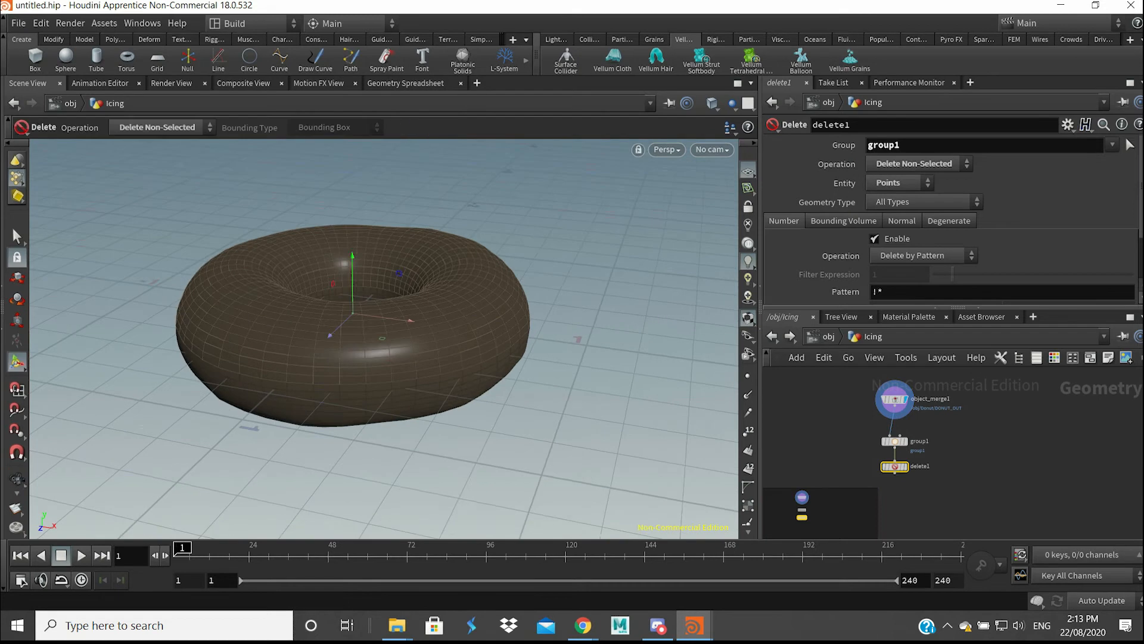
pyautogui.moveTo(894, 441)
pyautogui.click(895, 442)
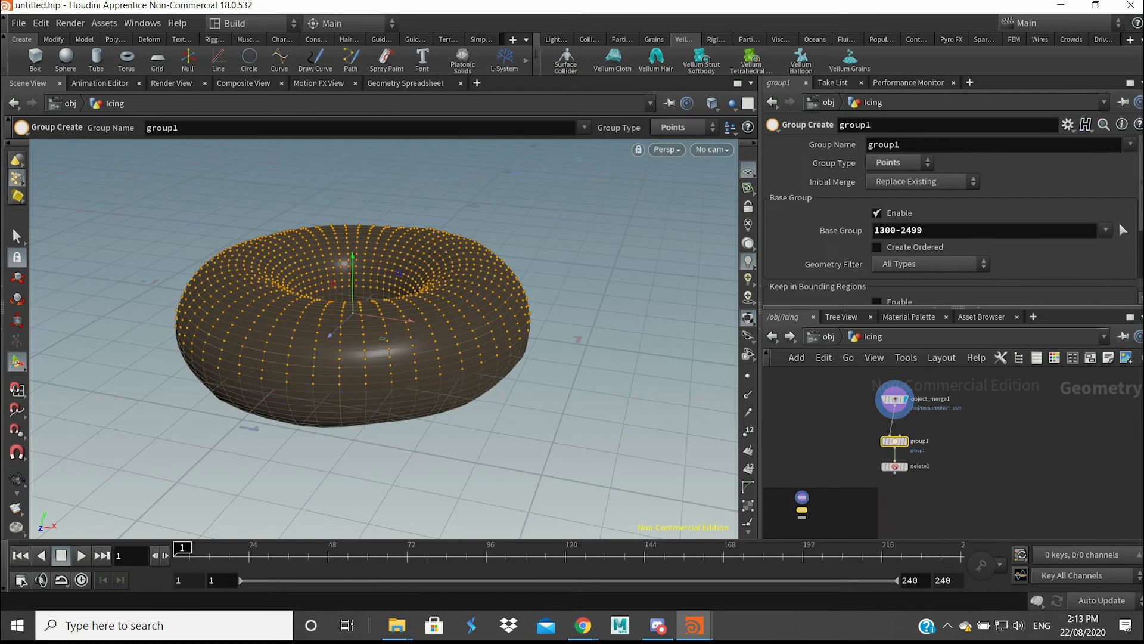
pyautogui.keyDown('alt'); pyautogui.moveTo(382, 345); pyautogui.dragTo(417, 271); pyautogui.keyUp('alt')
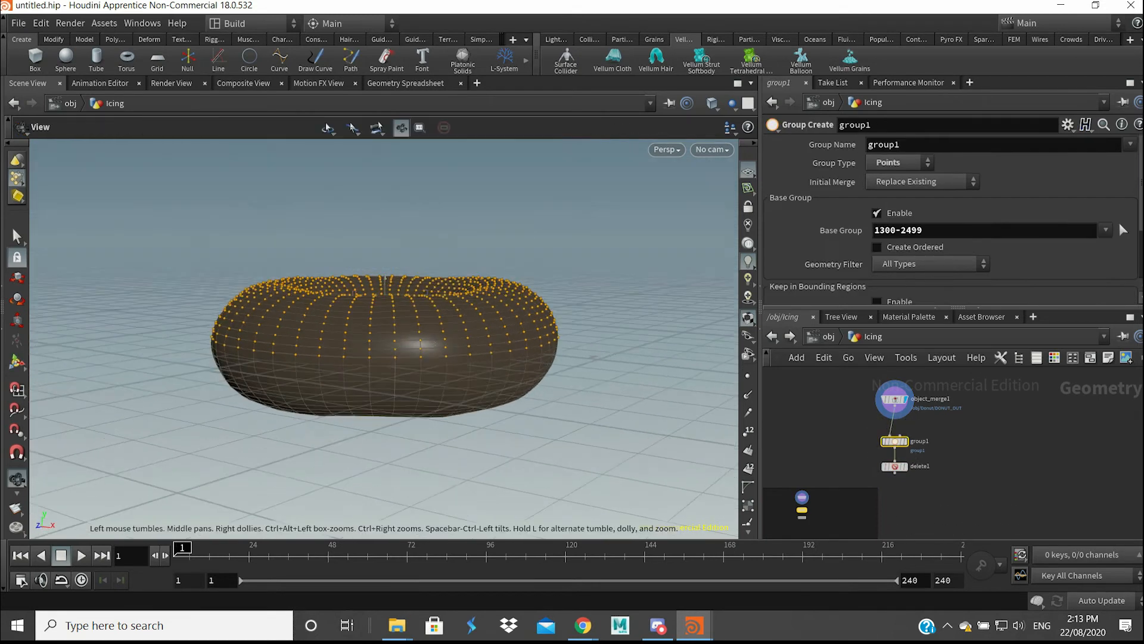
pyautogui.click(923, 182)
pyautogui.click(905, 195)
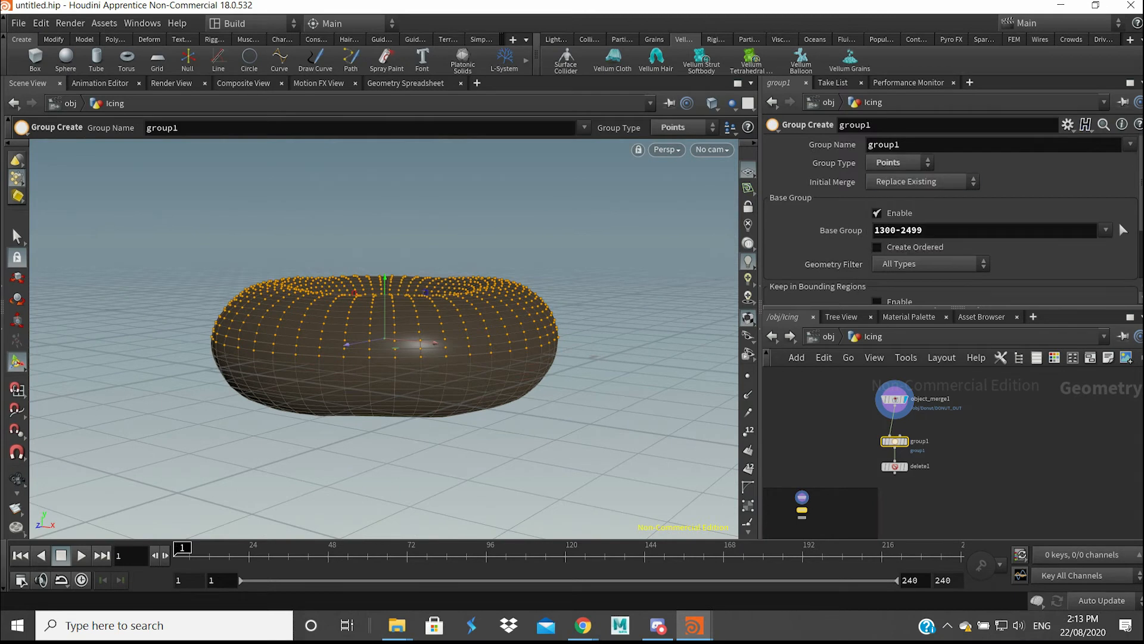
# Clear the Delete node's group and reselect Points as the entity and Delete Non-Selected as the operation
pyautogui.click(895, 466)
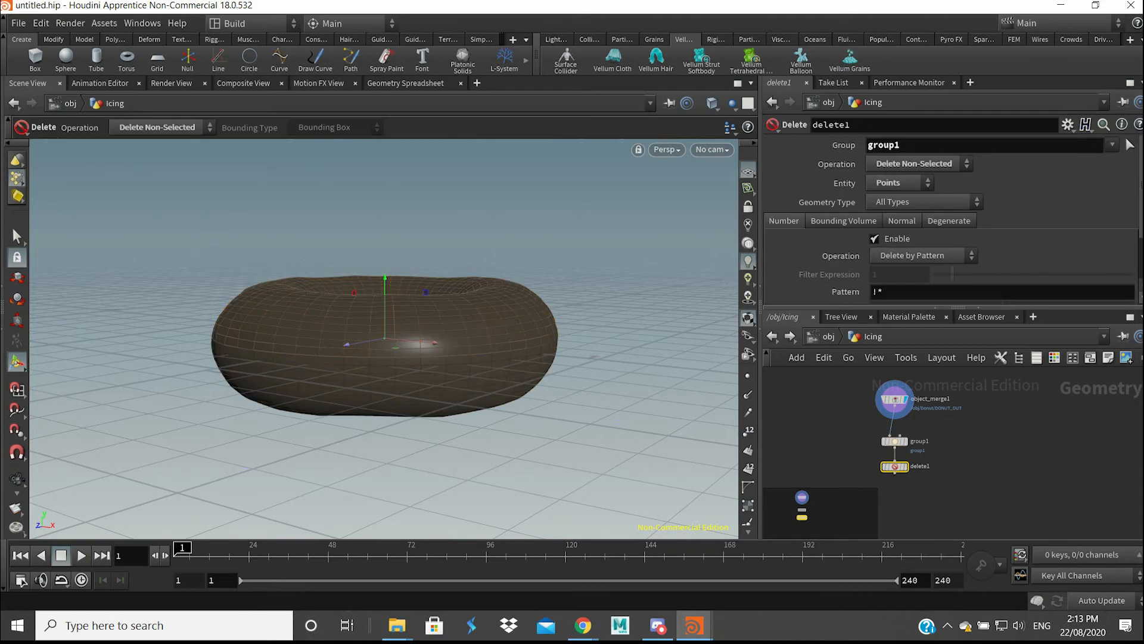
pyautogui.click(1112, 145)
pyautogui.click(1097, 161)
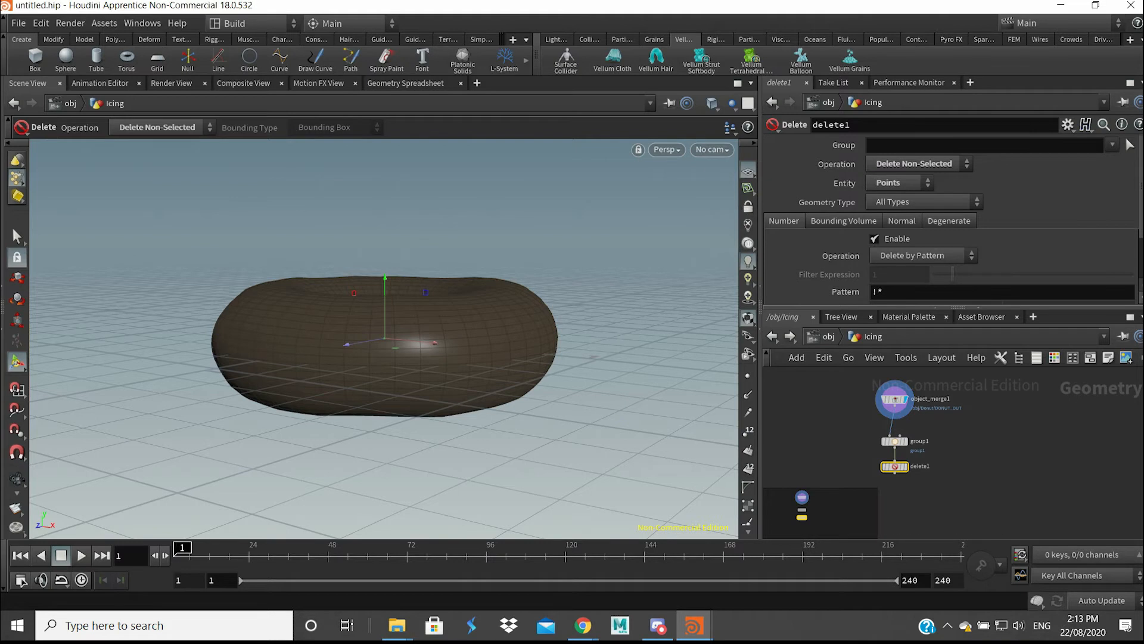
pyautogui.click(899, 183)
pyautogui.click(892, 212)
pyautogui.click(918, 164)
pyautogui.click(915, 193)
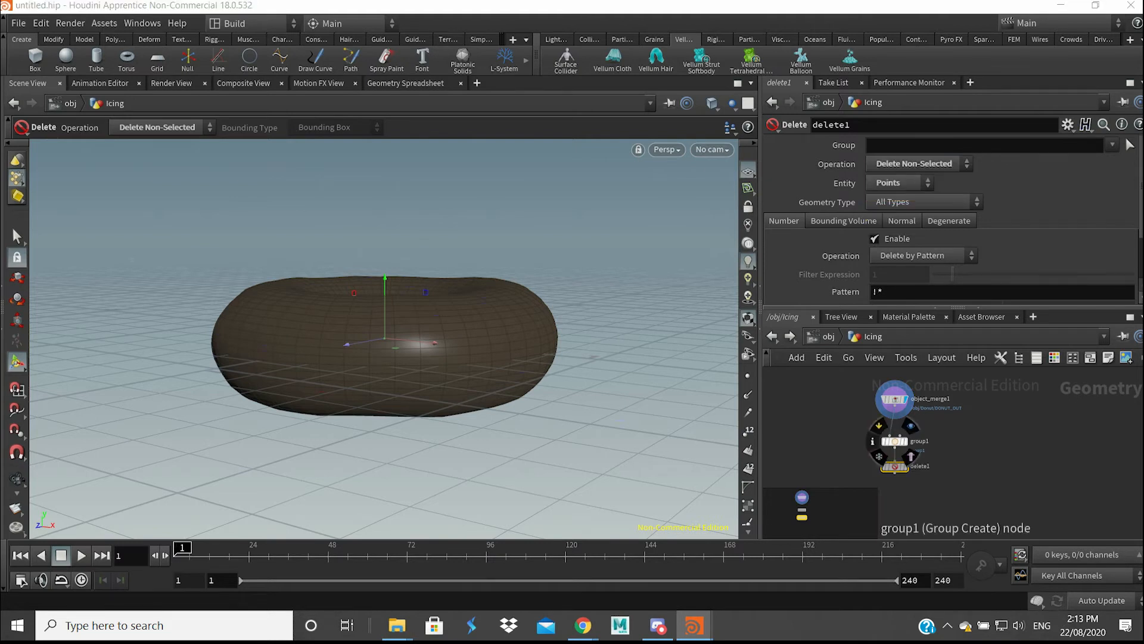
# Display the Delete node's output and reselect Delete Non-Selected as its operation
pyautogui.click(894, 441)
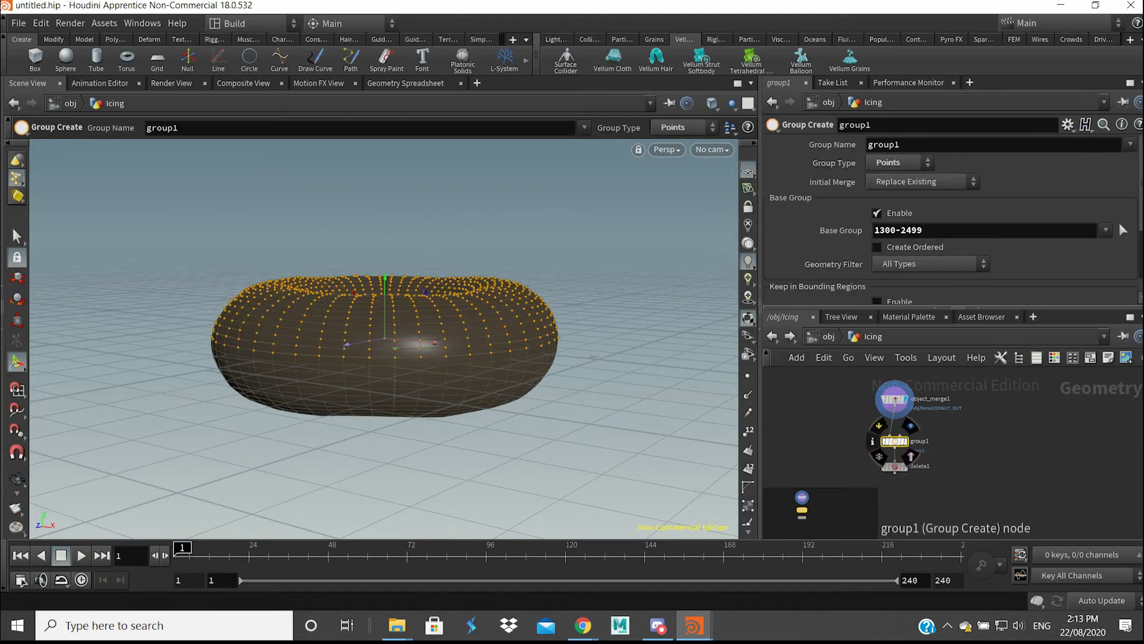
pyautogui.click(894, 466)
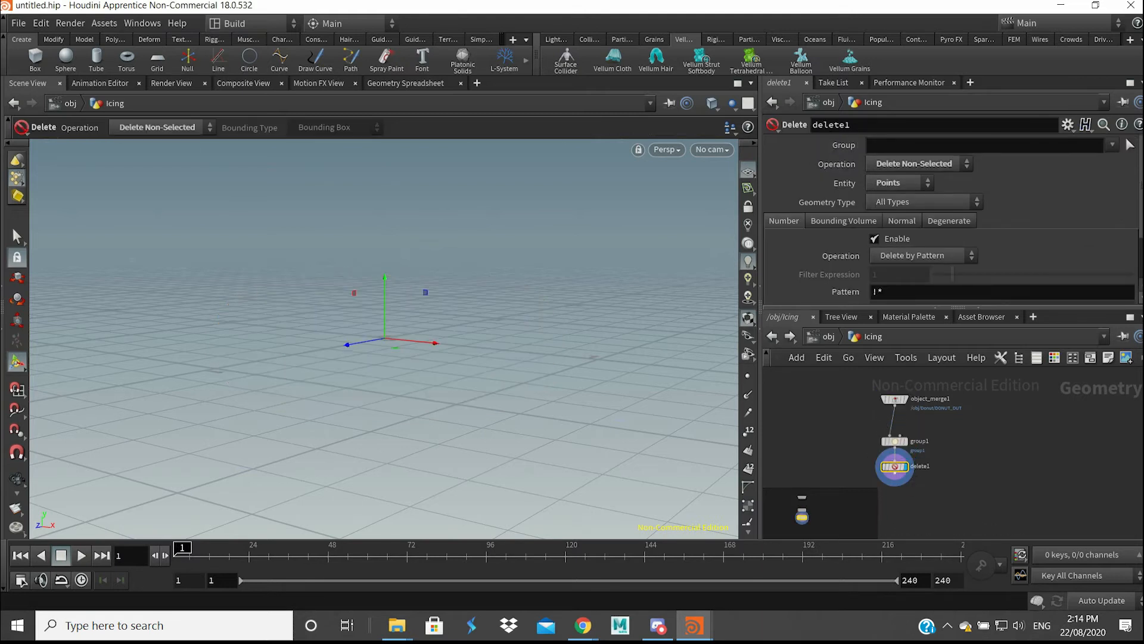
pyautogui.click(918, 164)
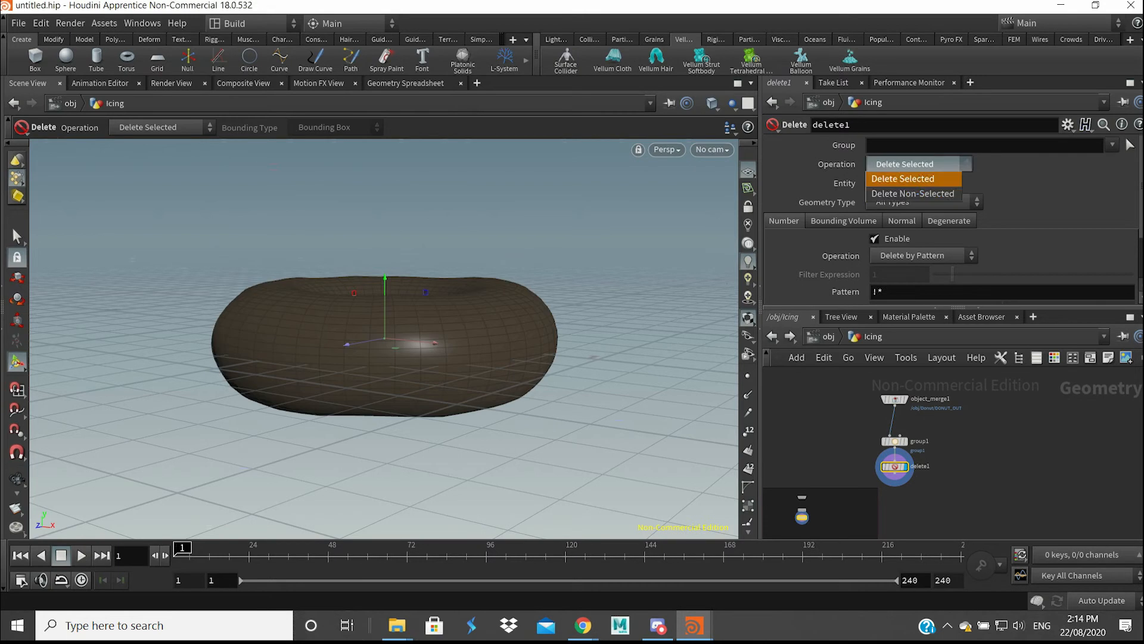
pyautogui.click(915, 192)
# Display the Group node's output to inspect the grouped points on the donut
pyautogui.click(894, 441)
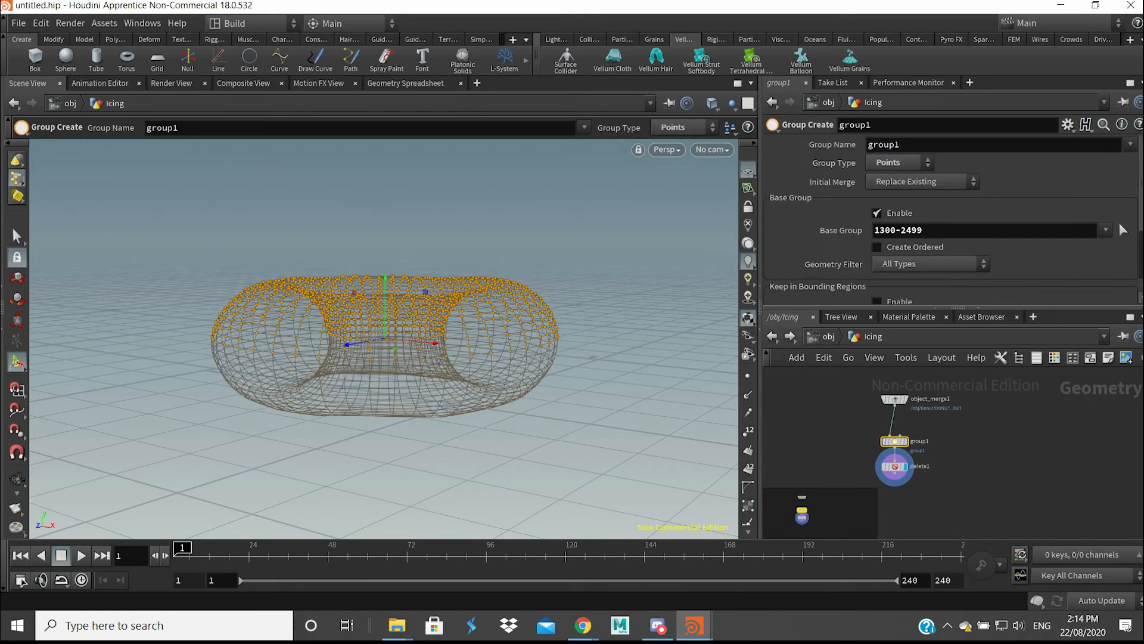
pyautogui.press('Escape')
pyautogui.press('Return')
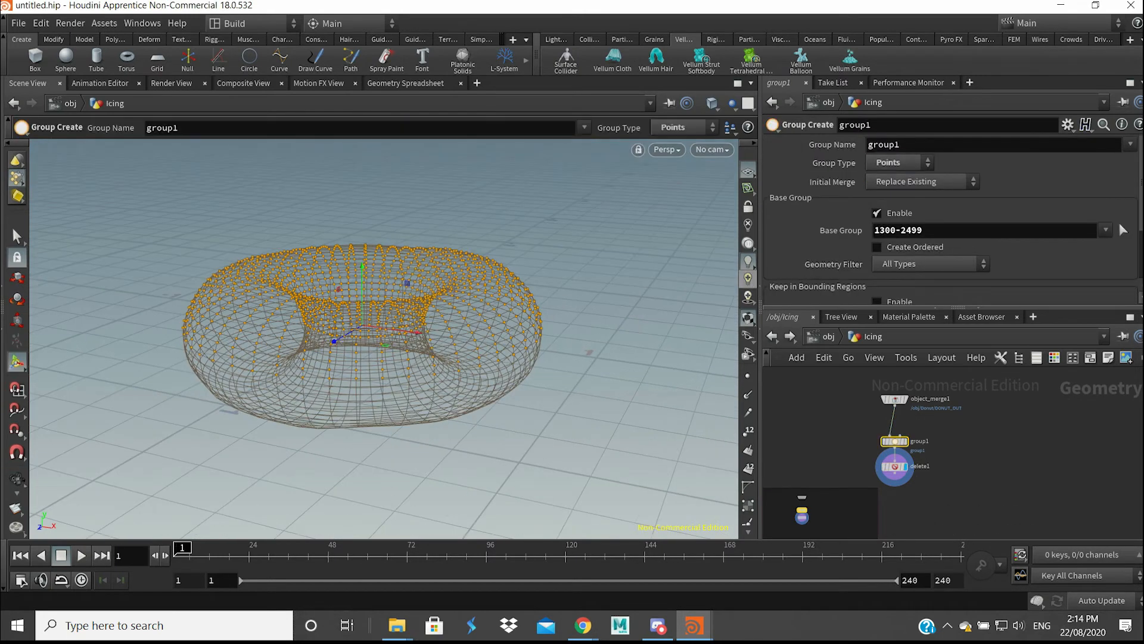
pyautogui.click(910, 429)
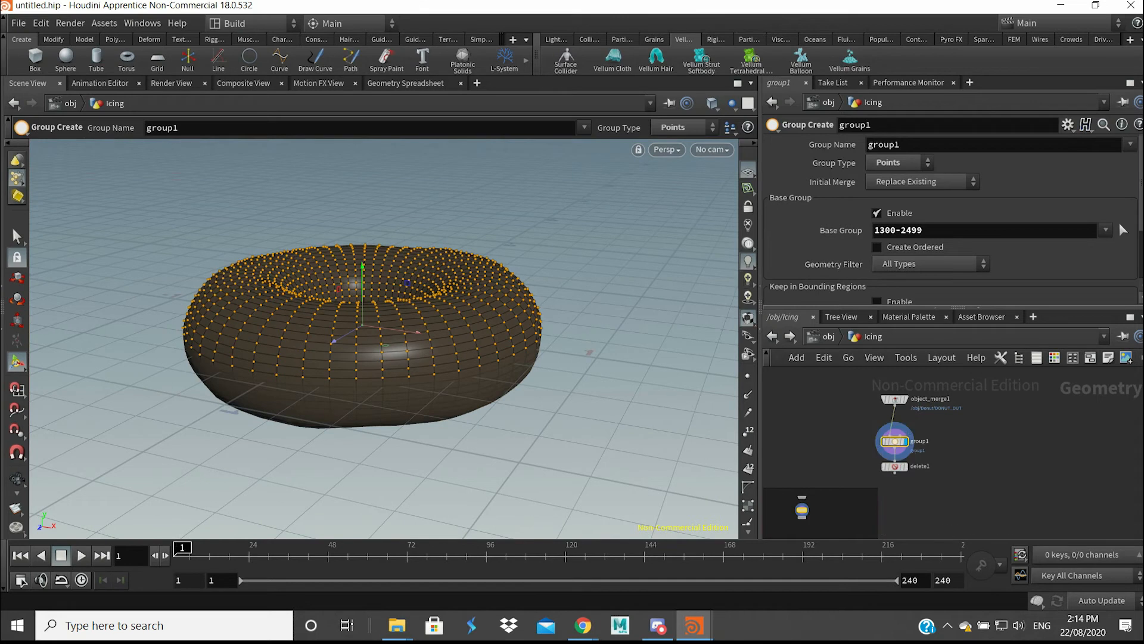
# Display the Delete node's output and set its group to group1 to keep only the donut's upper half
pyautogui.click(894, 467)
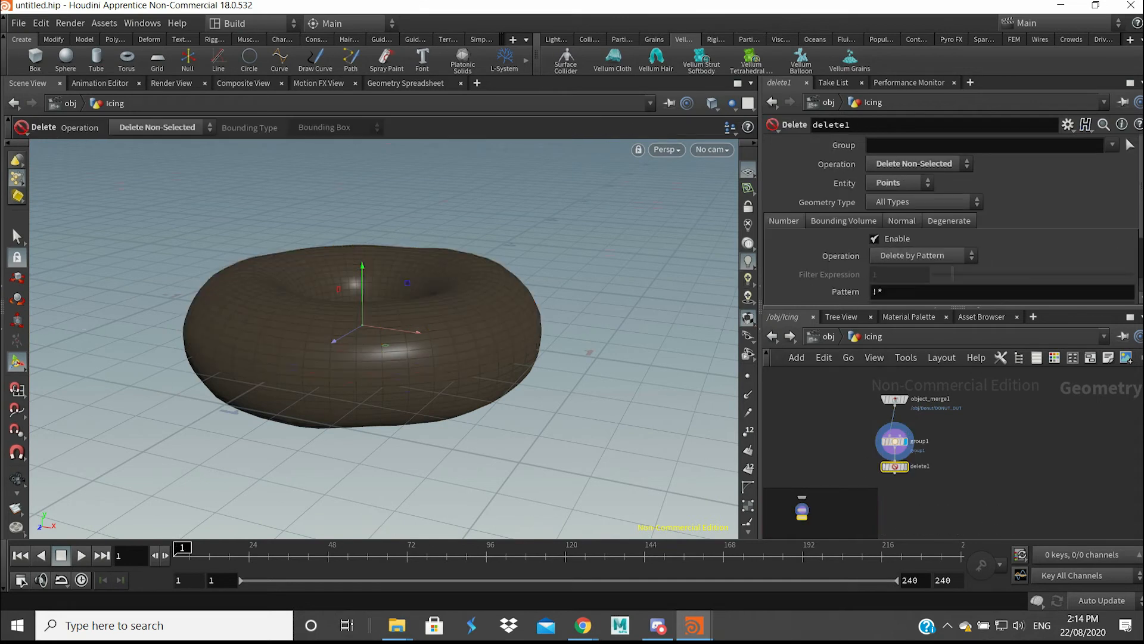
pyautogui.click(910, 455)
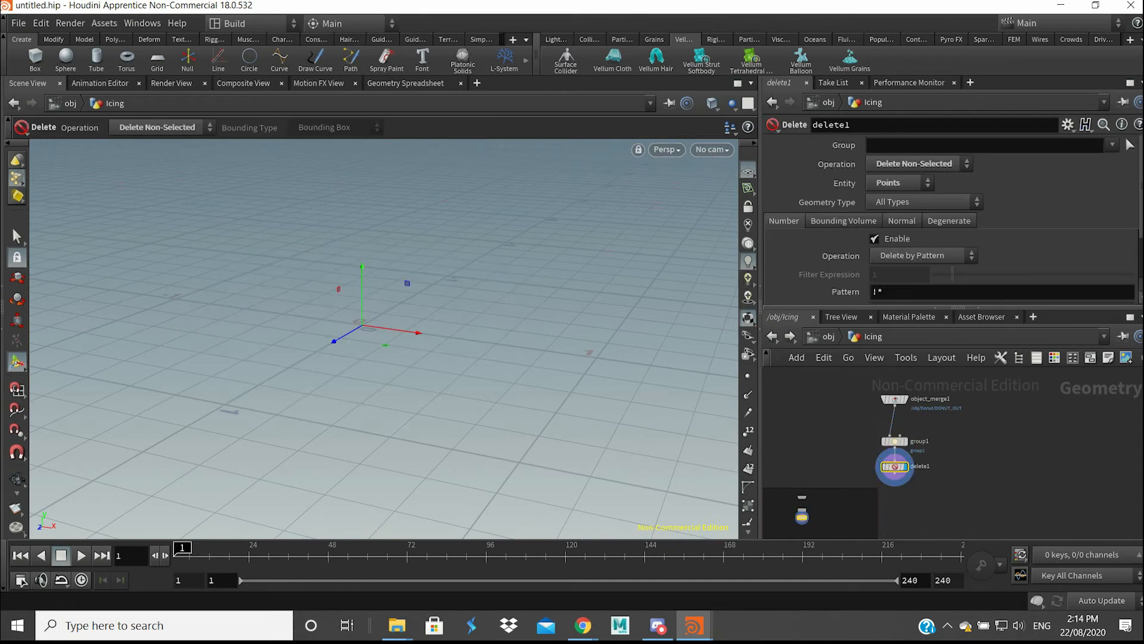
pyautogui.click(917, 164)
pyautogui.click(1025, 155)
pyautogui.click(1112, 145)
pyautogui.click(1123, 161)
pyautogui.keyDown('alt'); pyautogui.moveTo(370, 334); pyautogui.dragTo(447, 316); pyautogui.keyUp('alt')
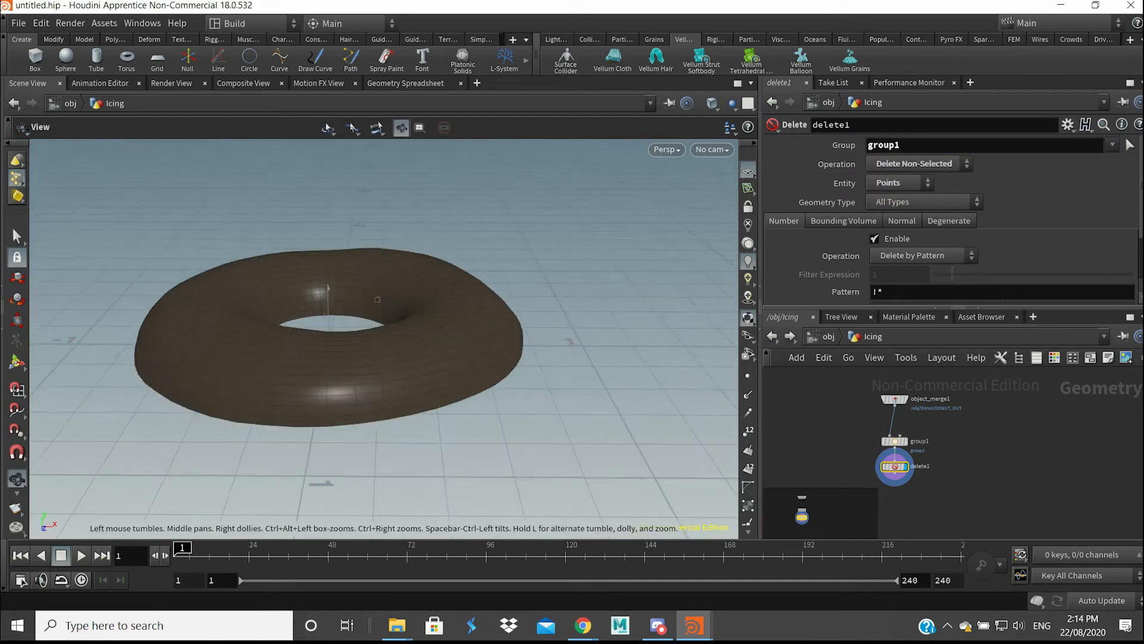
pyautogui.keyDown('alt'); pyautogui.moveTo(381, 333); pyautogui.dragTo(484, 283, button='middle'); pyautogui.keyUp('alt')
pyautogui.keyDown('alt'); pyautogui.moveTo(484, 283); pyautogui.dragTo(405, 298); pyautogui.keyUp('alt')
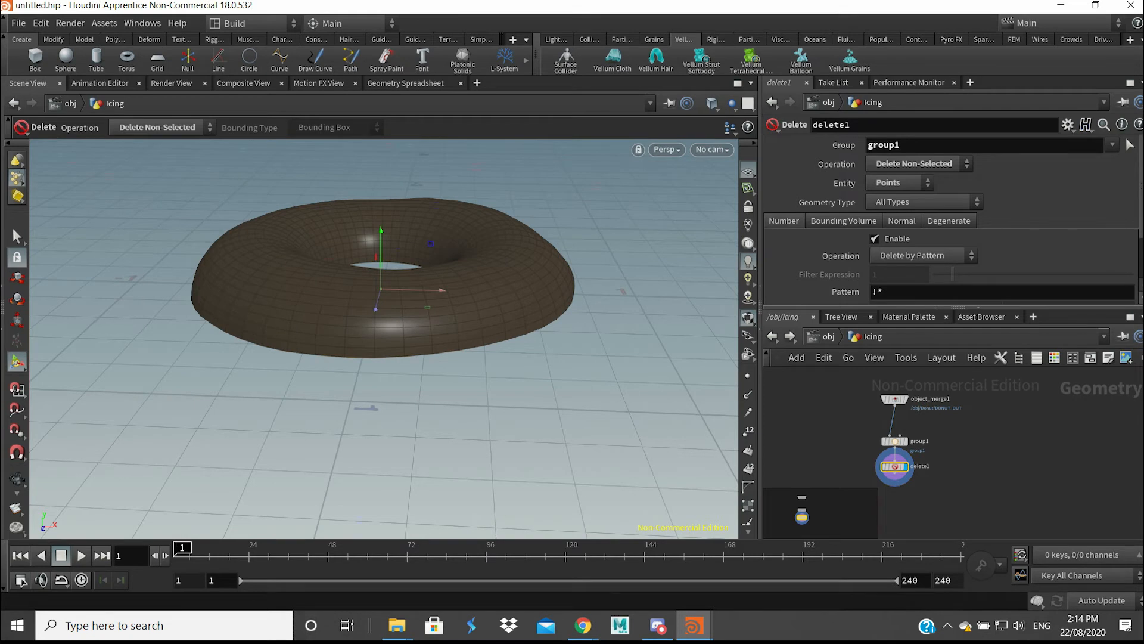
# Add a PolyExtrude node after the Delete node in the Icing network
pyautogui.click(965, 477)
pyautogui.moveTo(966, 476); pyautogui.dragTo(954, 463, button='middle')
pyautogui.press('Tab')
pyautogui.write('poly')
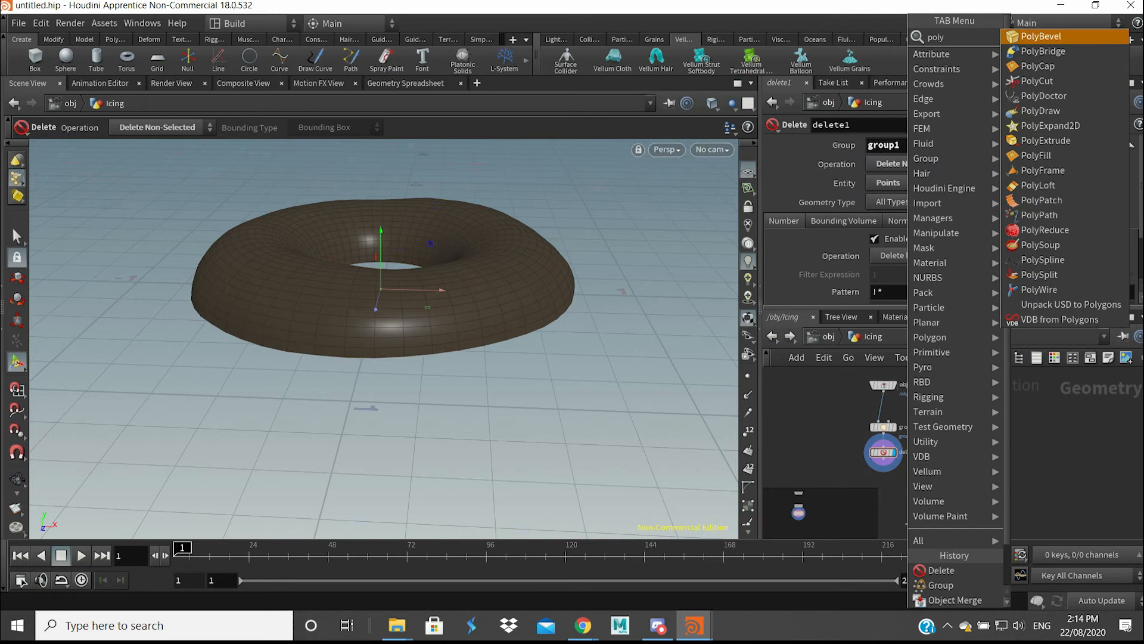
pyautogui.write('e')
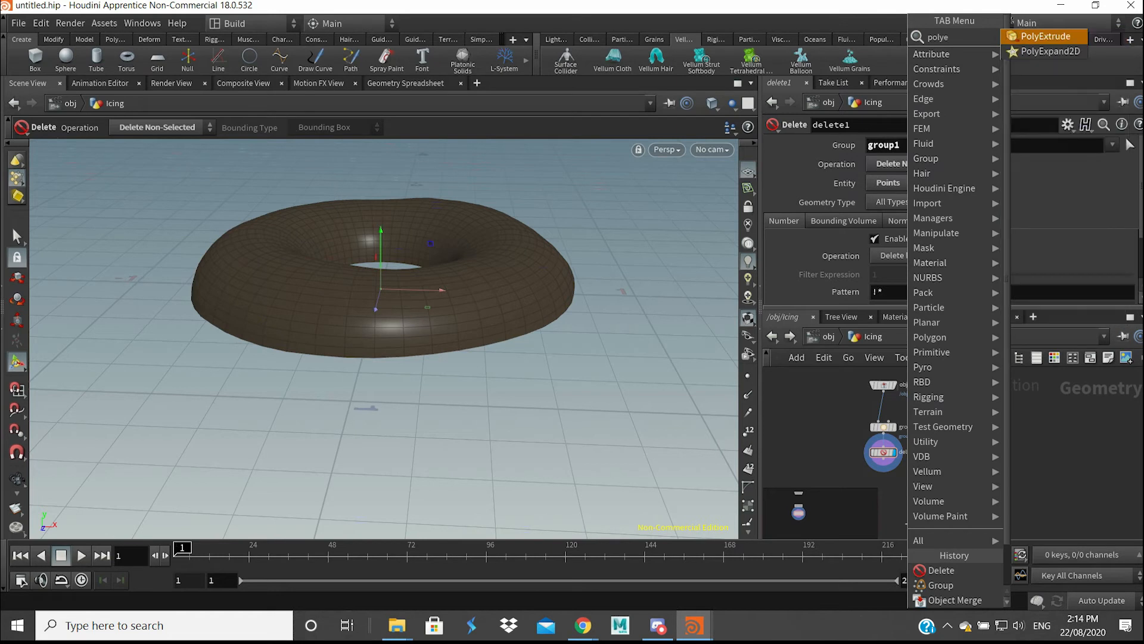
pyautogui.press('Return')
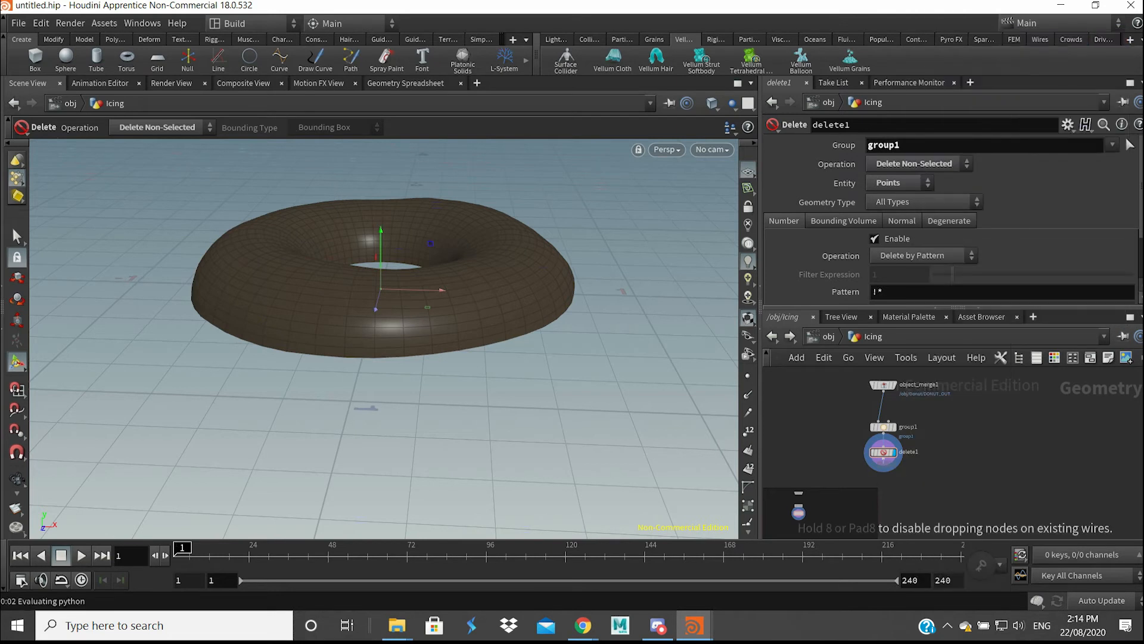
pyautogui.click(884, 477)
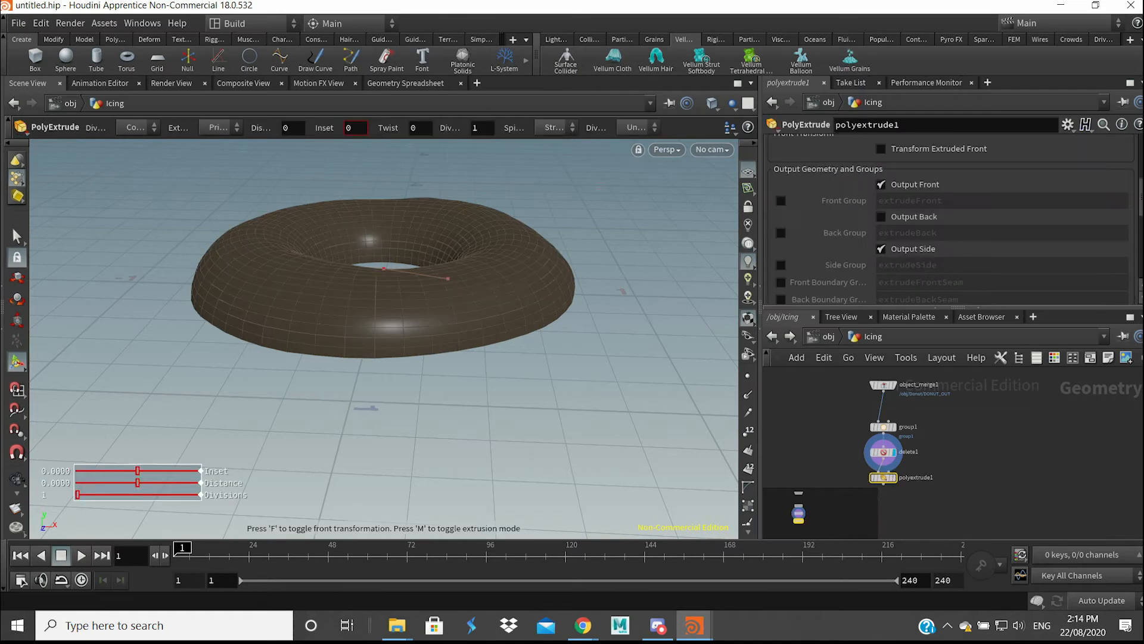
# Try an extrusion distance of 0.1 on the PolyExtrude node
pyautogui.moveTo(884, 477); pyautogui.dragTo(893, 454, button='middle')
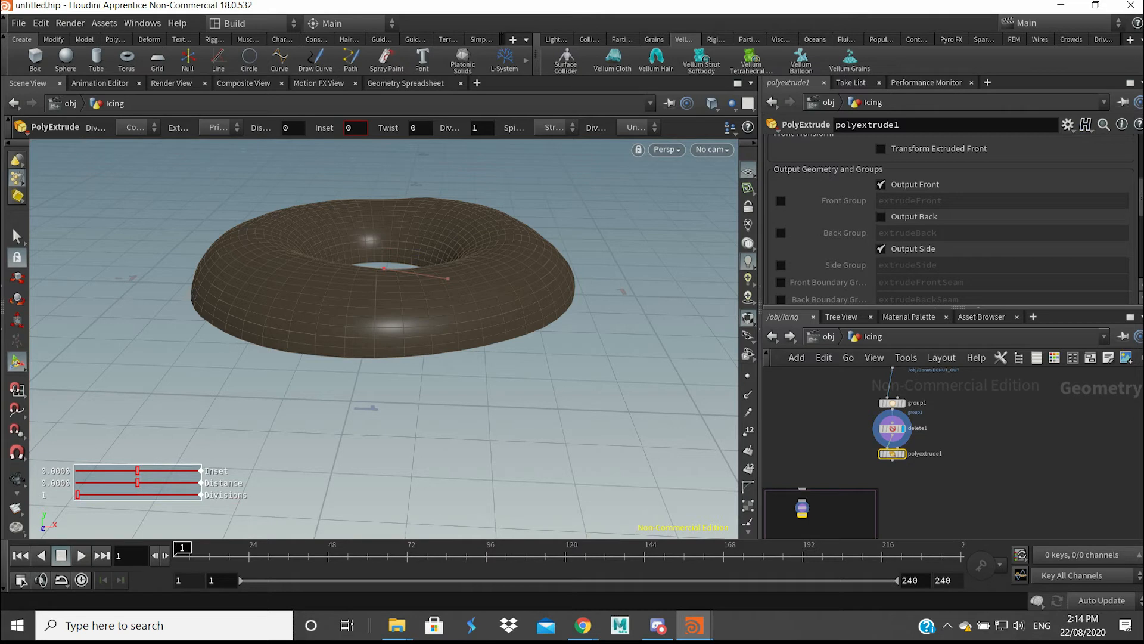
pyautogui.scroll(5, 954, 227)
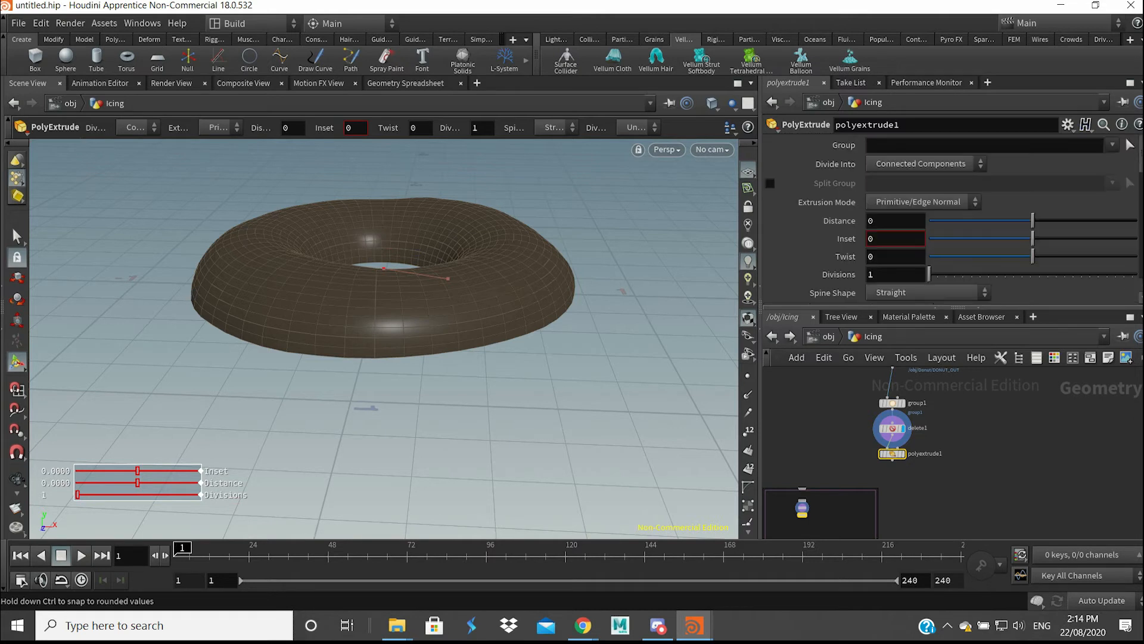
pyautogui.click(896, 220)
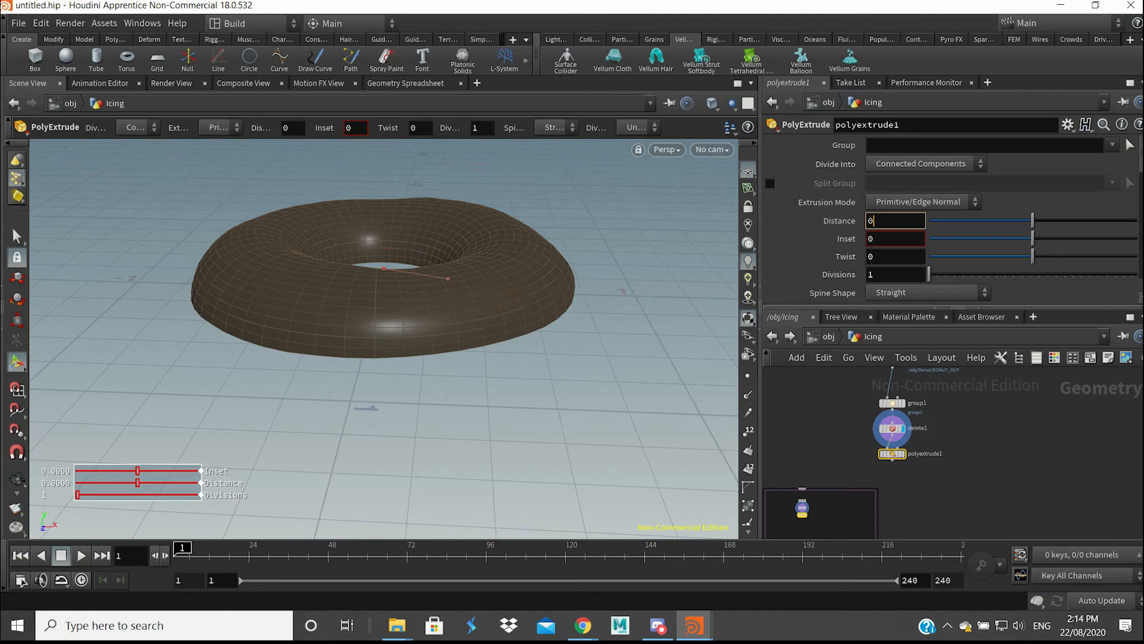
pyautogui.write('.1')
pyautogui.press('Return')
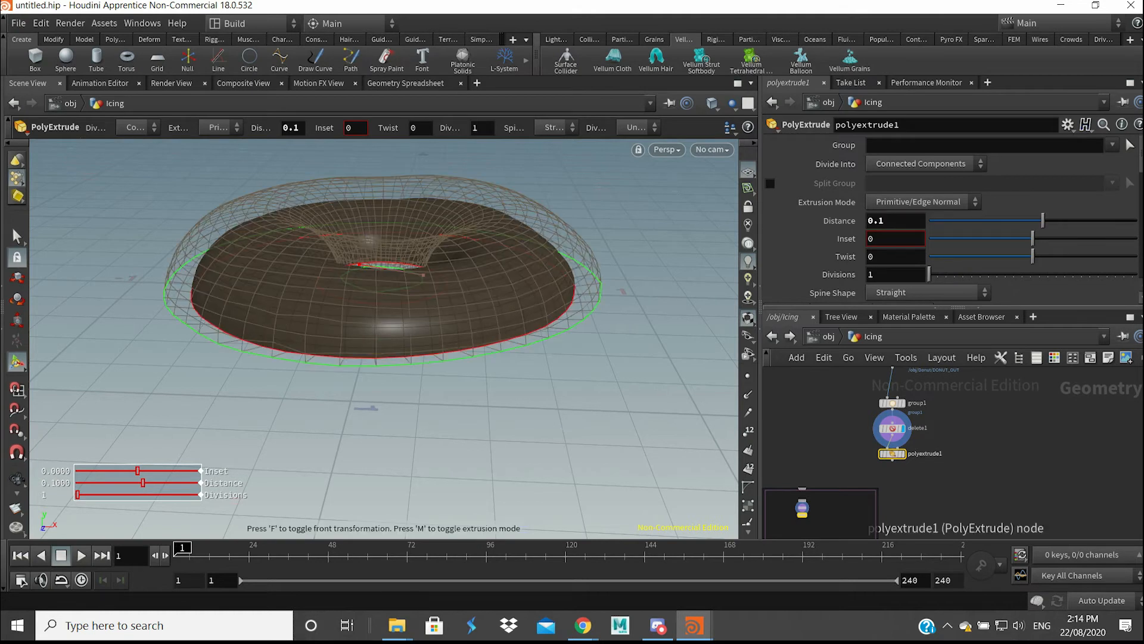
# Display the PolyExtrude node's output and set its extrusion distance to 0.01
pyautogui.click(904, 454)
pyautogui.doubleClick(882, 220)
pyautogui.write('01')
pyautogui.press('Return')
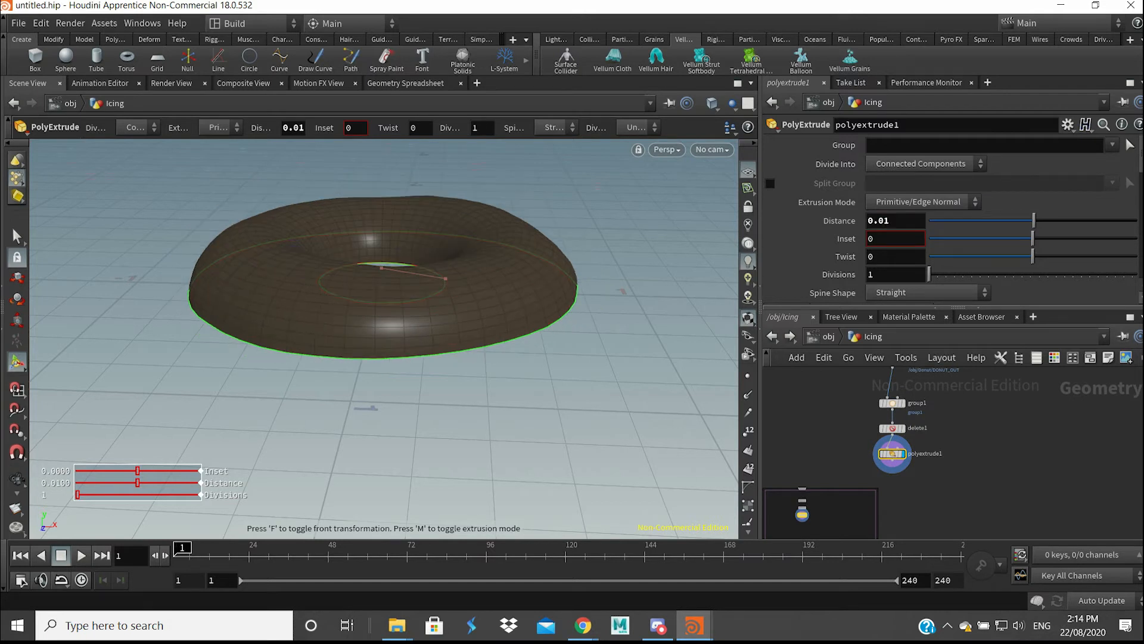
# Examine the underside of the extruded shell and check what the Output Front option contributes
pyautogui.keyDown('alt'); pyautogui.moveTo(417, 334); pyautogui.dragTo(438, 215); pyautogui.keyUp('alt')
pyautogui.keyDown('alt'); pyautogui.moveTo(438, 333); pyautogui.dragTo(462, 274, button='middle'); pyautogui.keyUp('alt')
pyautogui.keyDown('alt'); pyautogui.moveTo(462, 274); pyautogui.dragTo(421, 277); pyautogui.keyUp('alt')
pyautogui.scroll(-3, 954, 221)
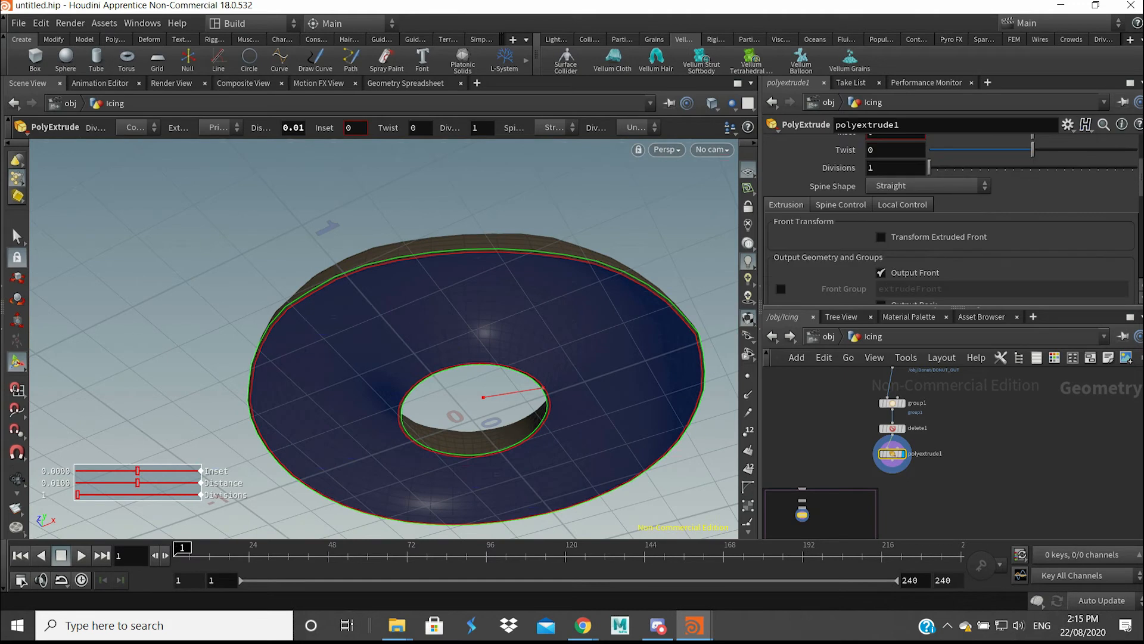
pyautogui.scroll(-3, 954, 221)
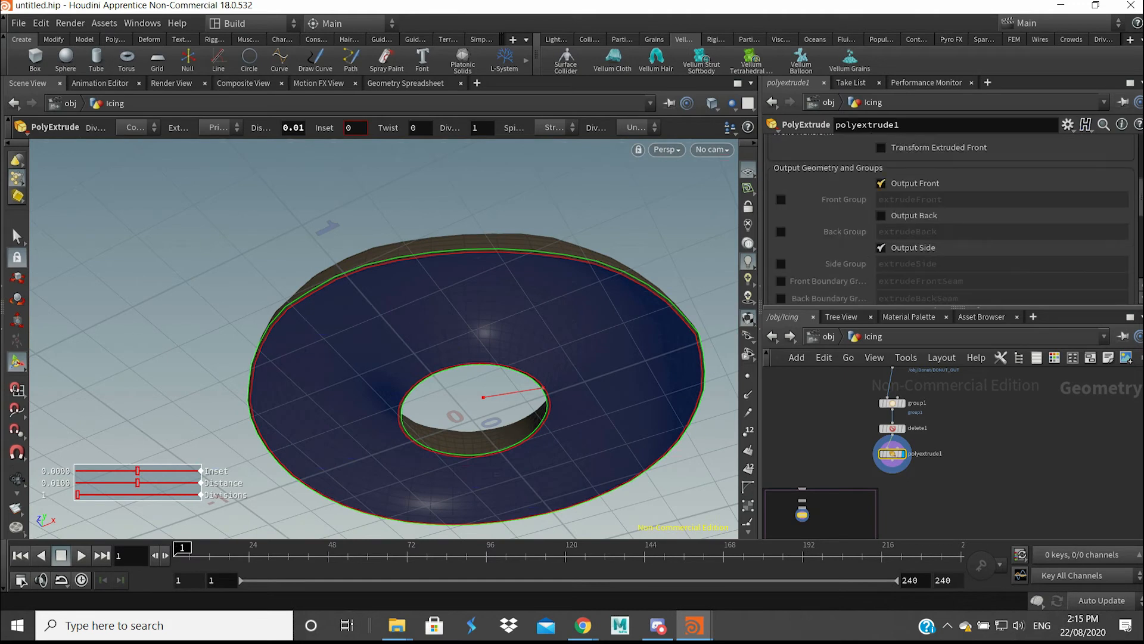
pyautogui.keyDown('alt'); pyautogui.moveTo(477, 298); pyautogui.dragTo(474, 346); pyautogui.keyUp('alt')
pyautogui.click(881, 184)
pyautogui.click(881, 183)
pyautogui.hotkey('ctrl', 'z')
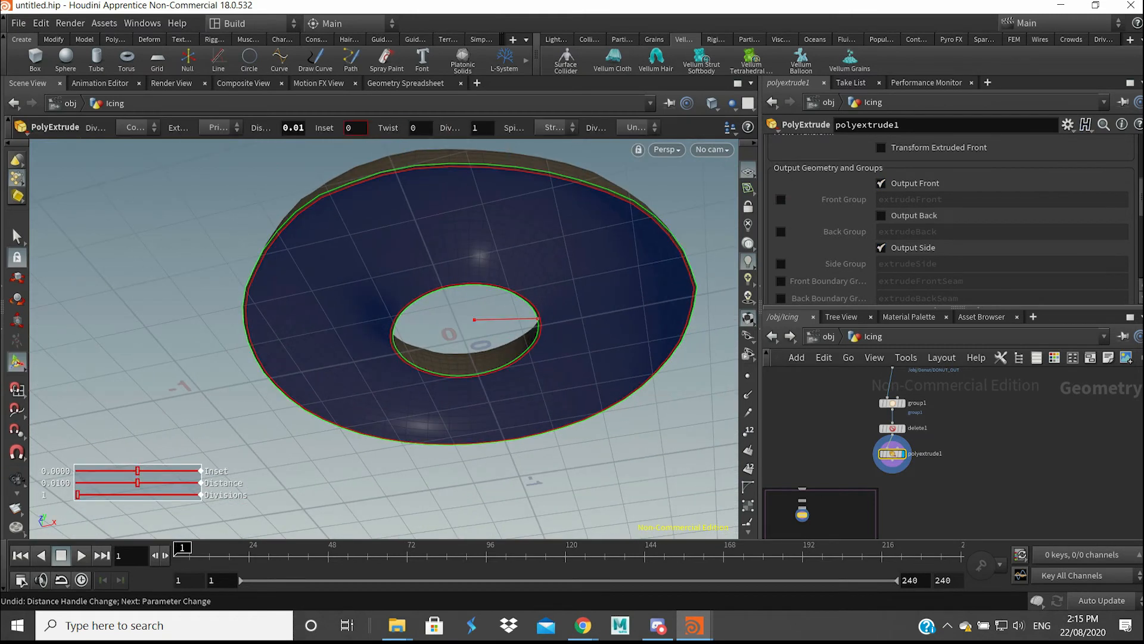
# Enable Output Back on the PolyExtrude node to close the underside of the icing
pyautogui.click(881, 216)
pyautogui.keyDown('alt'); pyautogui.moveTo(471, 351); pyautogui.dragTo(465, 417); pyautogui.keyUp('alt')
pyautogui.keyDown('alt'); pyautogui.moveTo(465, 418); pyautogui.dragTo(462, 411, button='middle'); pyautogui.keyUp('alt')
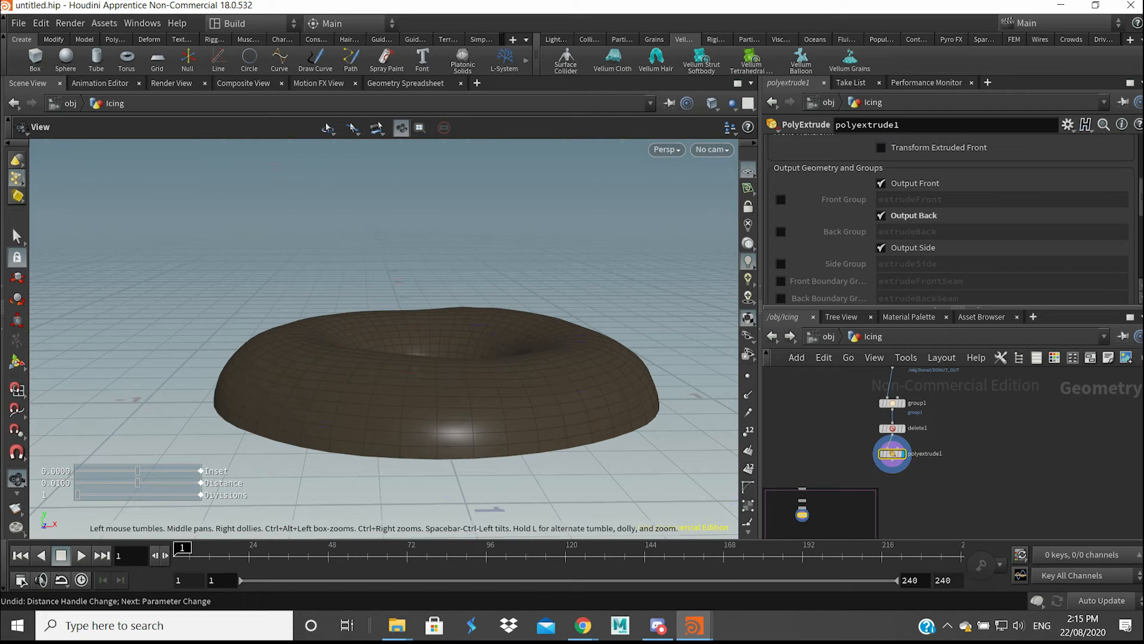
pyautogui.press('Return')
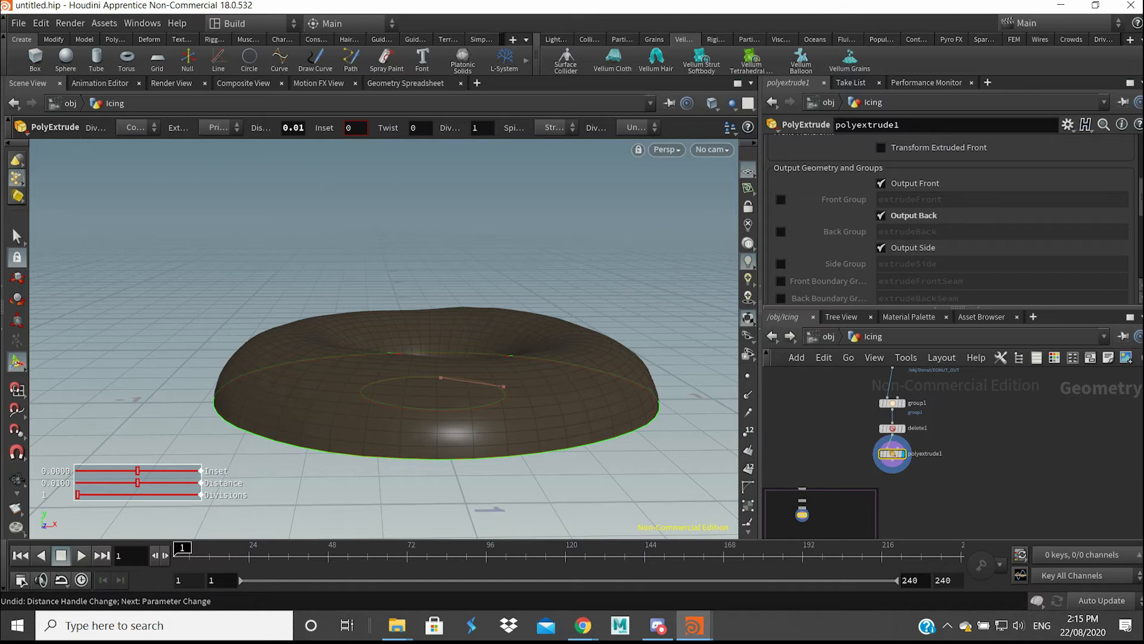
# Enable the PolyExtrude node's front group and name it IcingTop, keeping Output Front on
pyautogui.click(781, 200)
pyautogui.click(881, 184)
pyautogui.click(881, 184)
pyautogui.keyDown('alt'); pyautogui.moveTo(602, 310); pyautogui.dragTo(534, 355); pyautogui.keyUp('alt')
pyautogui.keyDown('alt'); pyautogui.moveTo(533, 354); pyautogui.dragTo(529, 353, button='middle'); pyautogui.keyUp('alt')
pyautogui.press('Return')
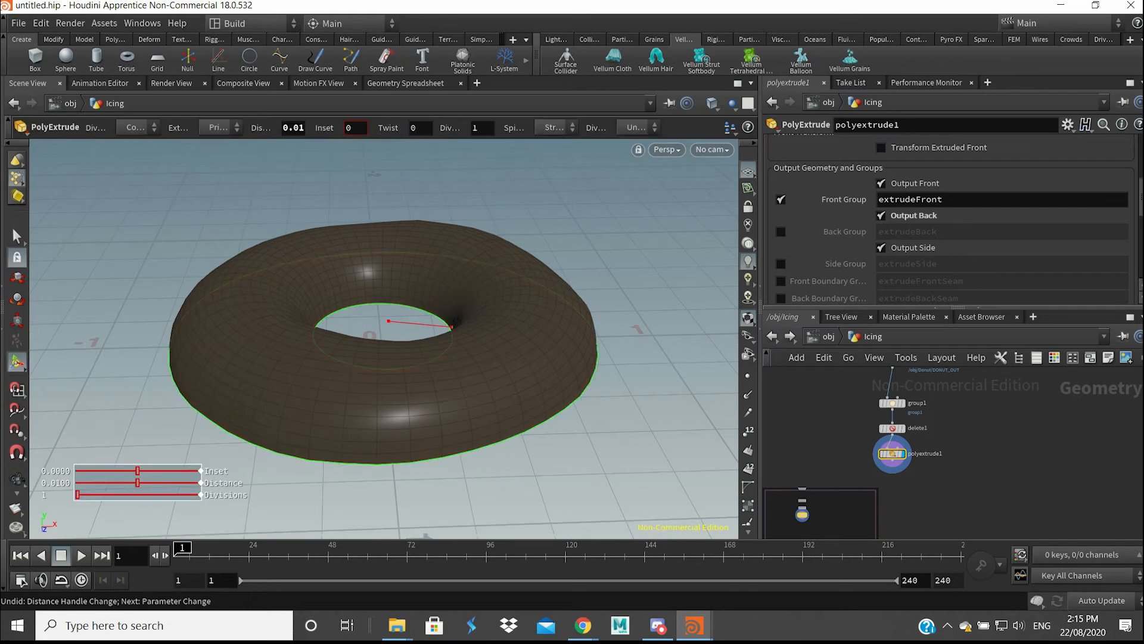
pyautogui.moveTo(959, 200); pyautogui.dragTo(853, 201)
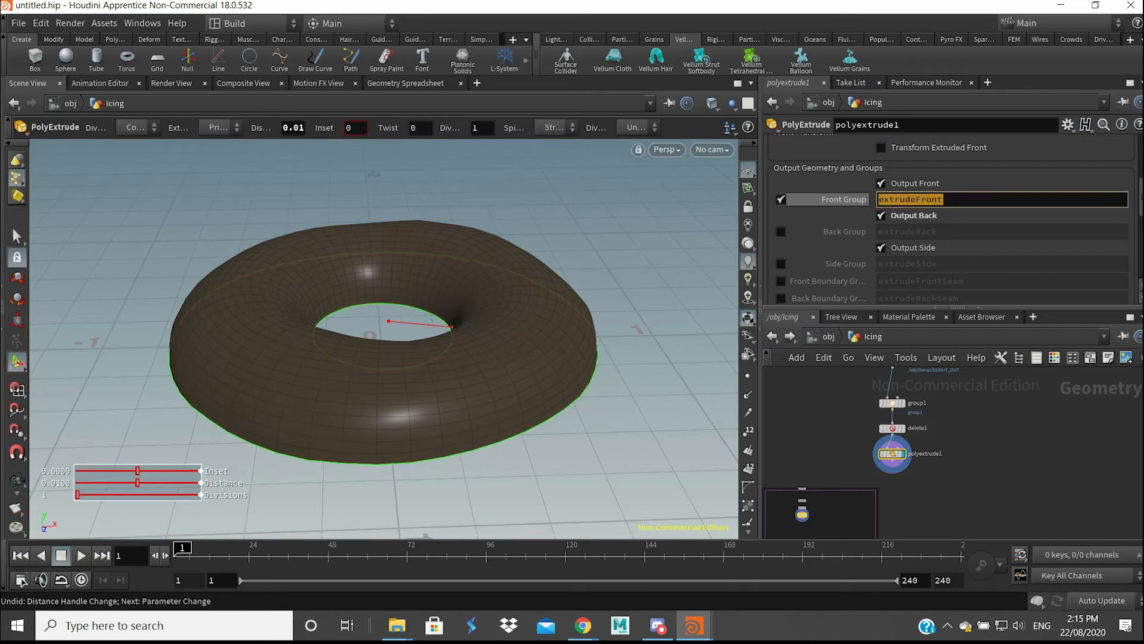
pyautogui.write('Icin')
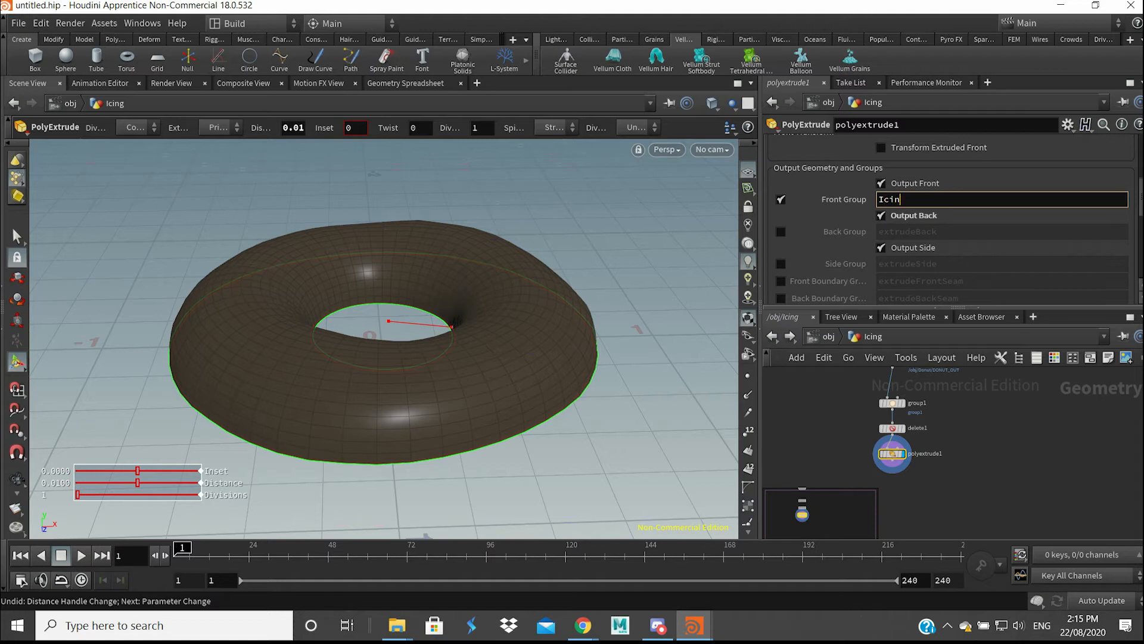
pyautogui.write('gTop')
pyautogui.press('Return')
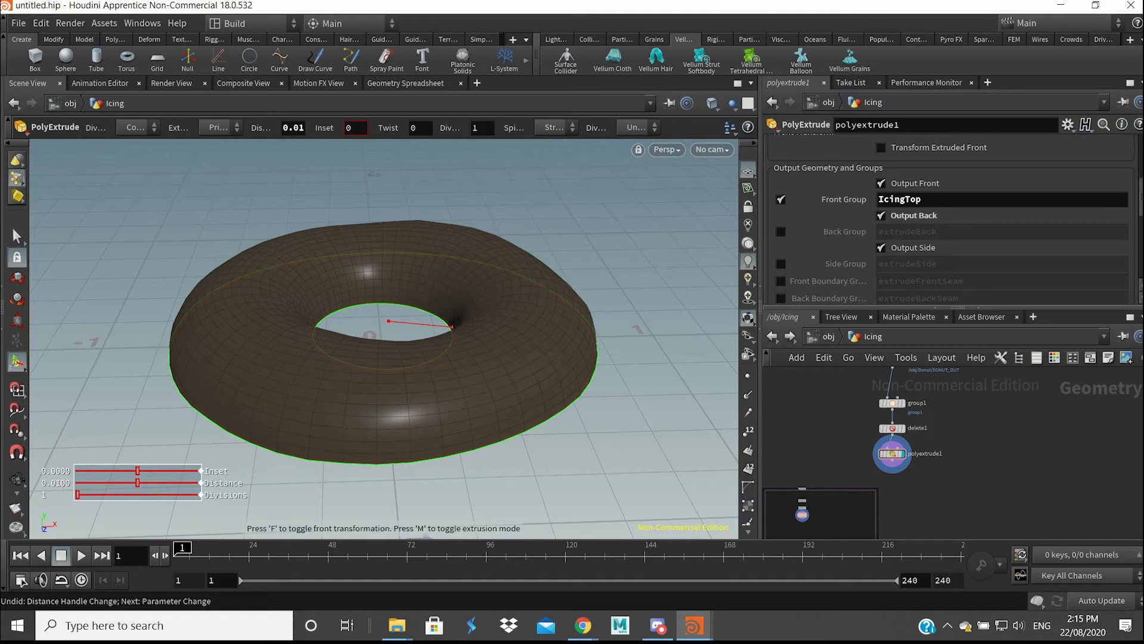
# Add a Color node after the PolyExtrude node in the Icing network
pyautogui.press('Tab')
pyautogui.write('col')
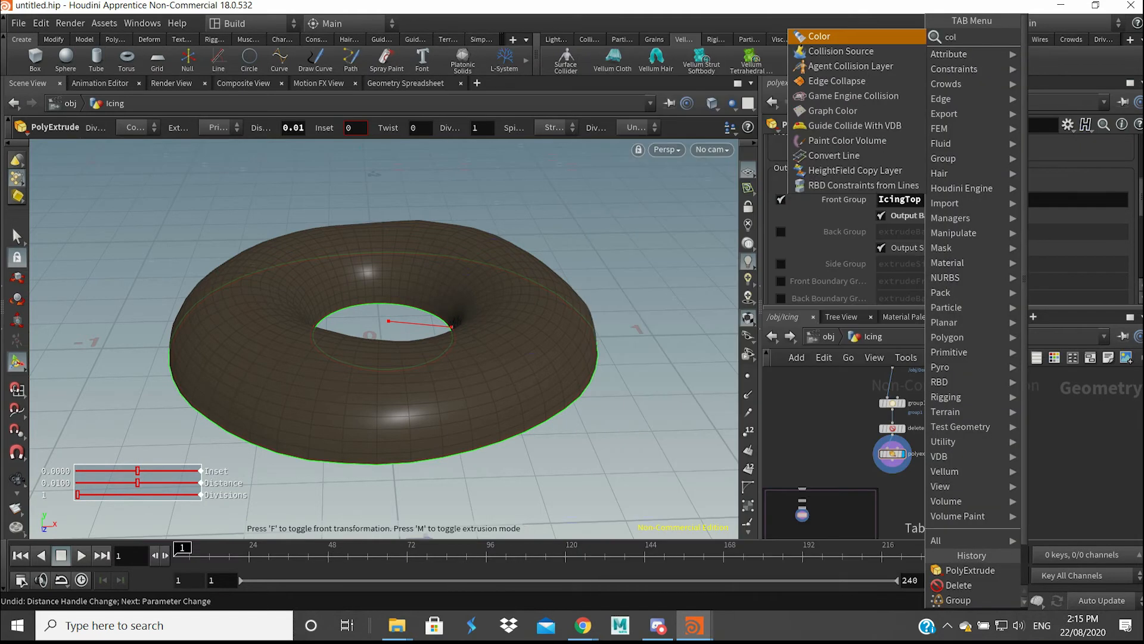
pyautogui.press('Return')
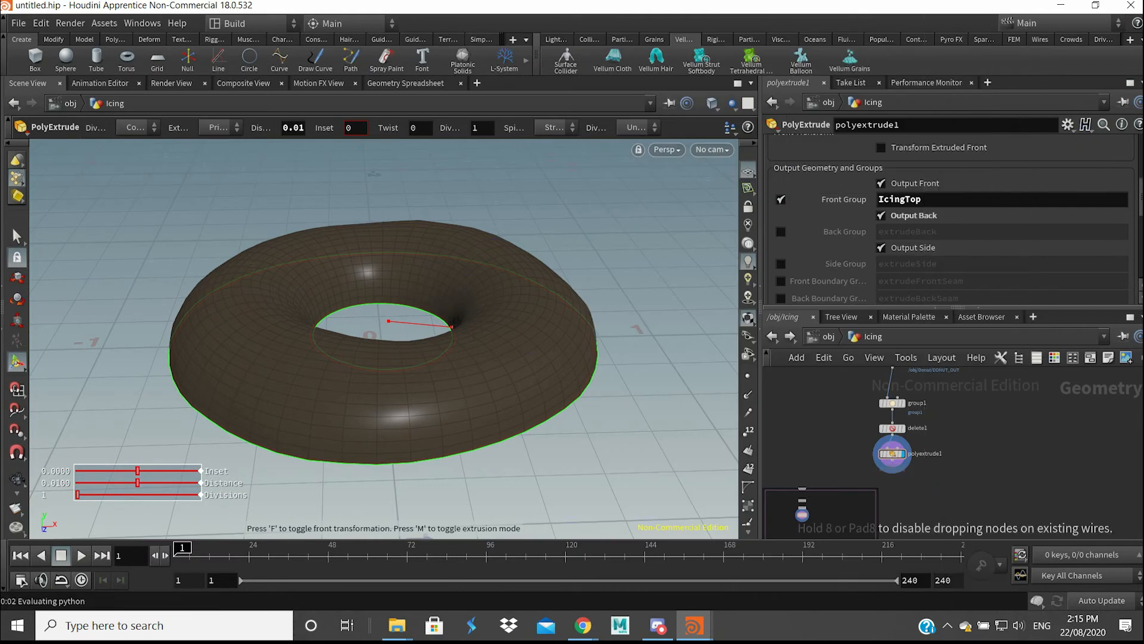
pyautogui.click(892, 476)
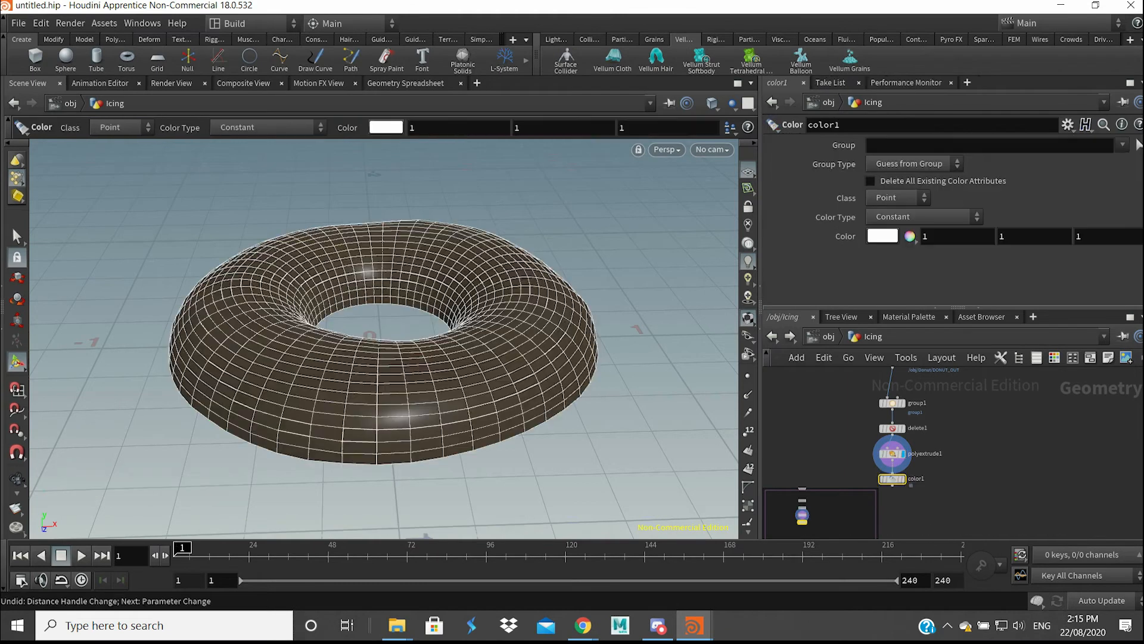
# Set the Color node's color to pink (1.20633, 0.380333, 1.20633) and display its output
pyautogui.click(882, 236)
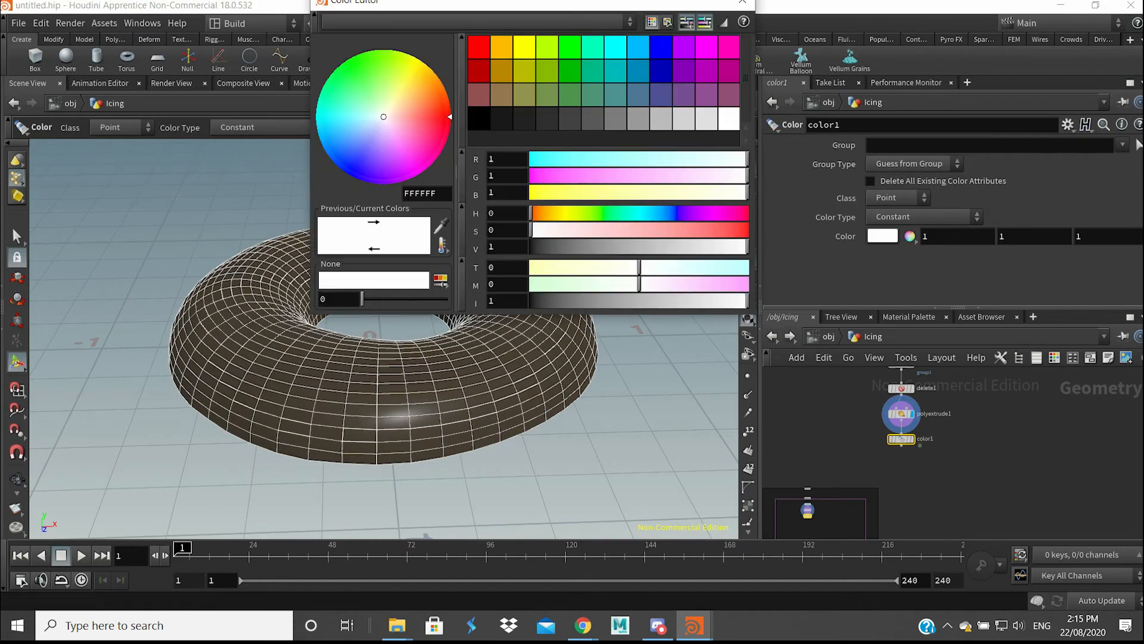
pyautogui.moveTo(409, 160); pyautogui.dragTo(417, 174)
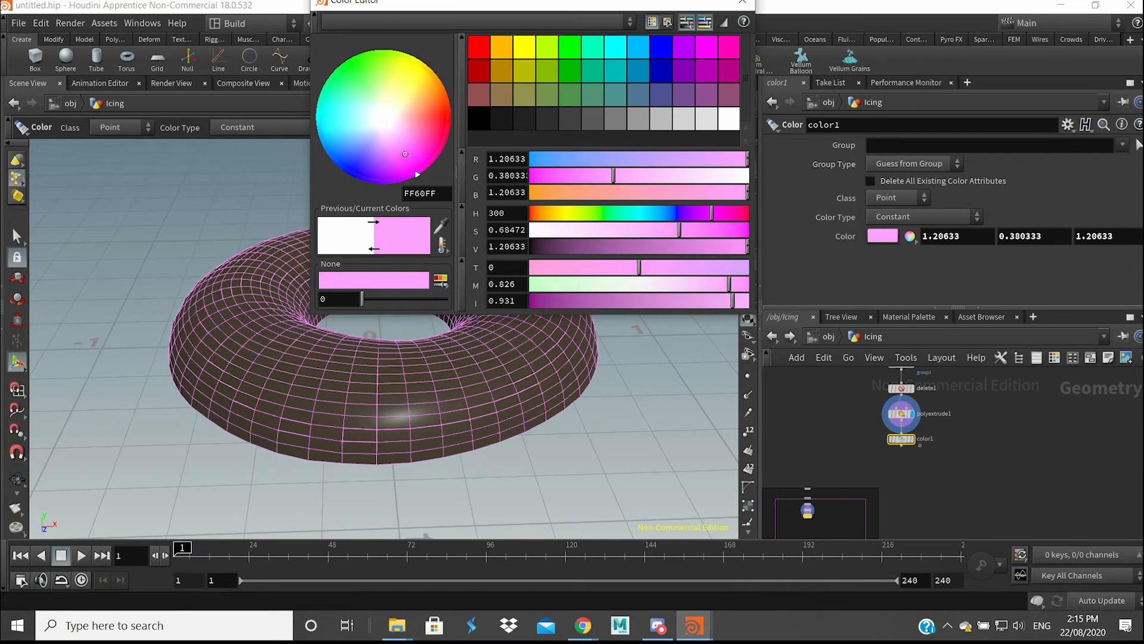
pyautogui.click(854, 442)
pyautogui.click(912, 439)
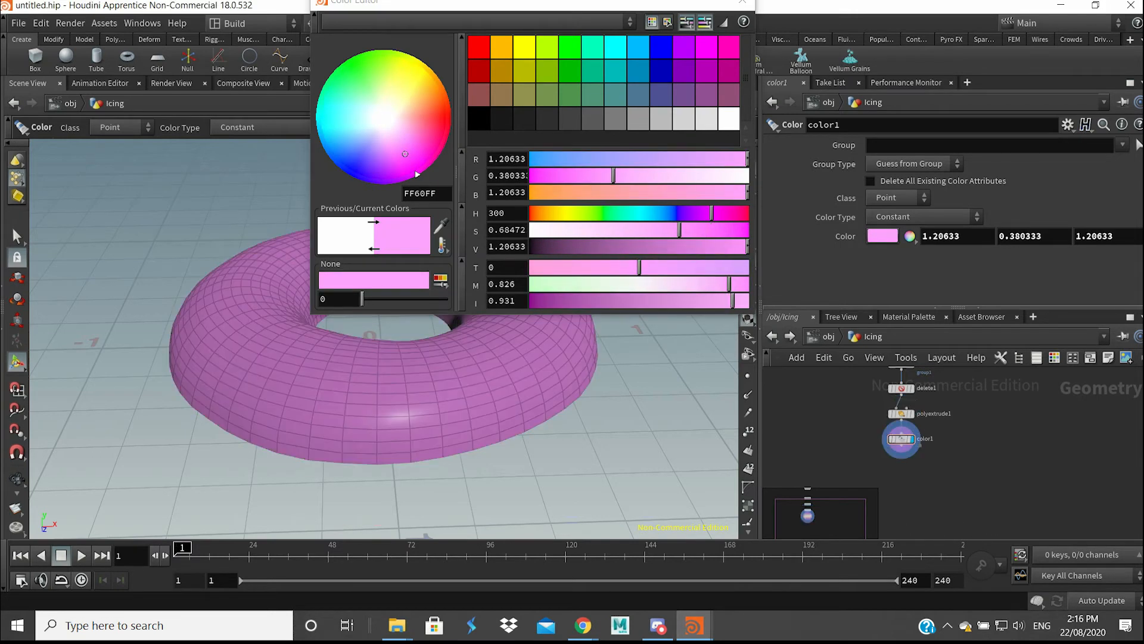
pyautogui.click(743, 3)
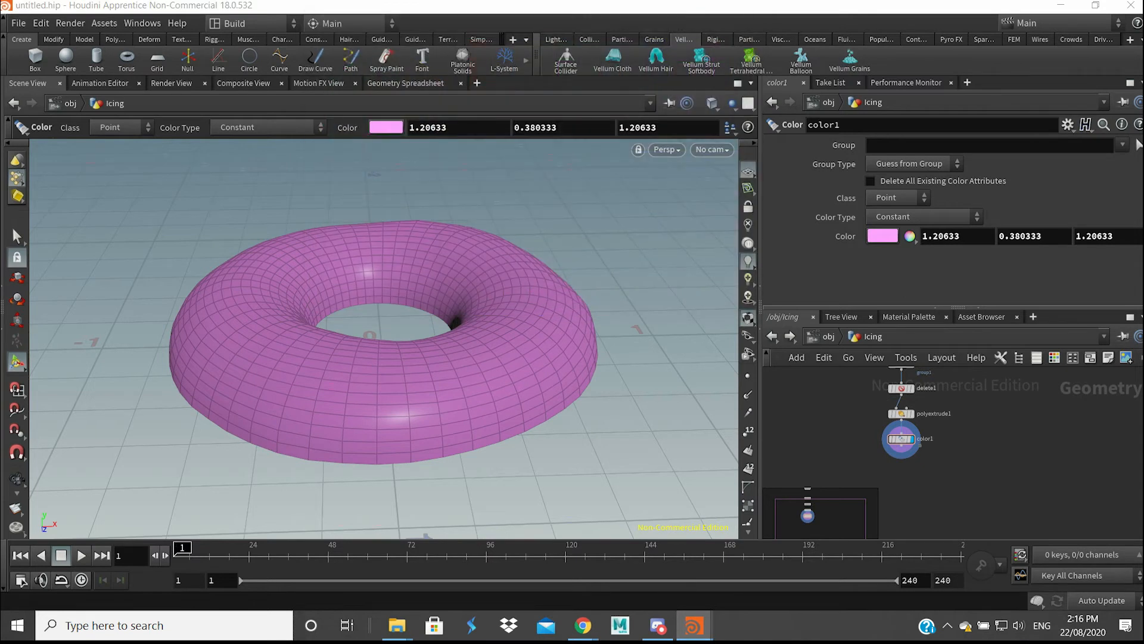
# Add a Null node after the Color node and name it ICING_OUT
pyautogui.press('Tab')
pyautogui.write('null')
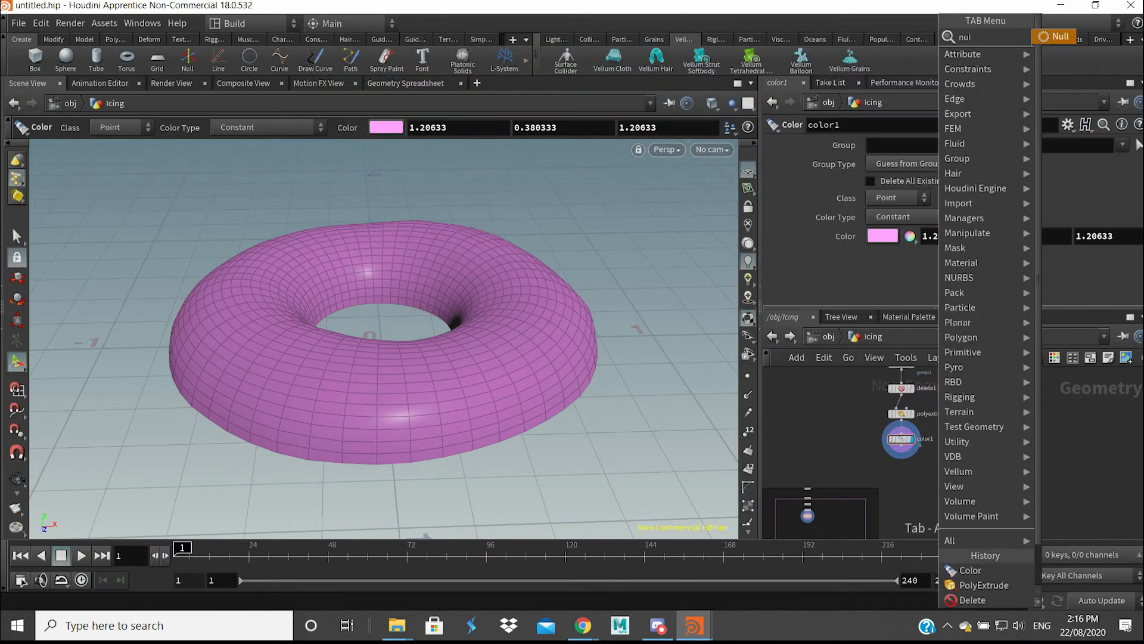
pyautogui.press('Return')
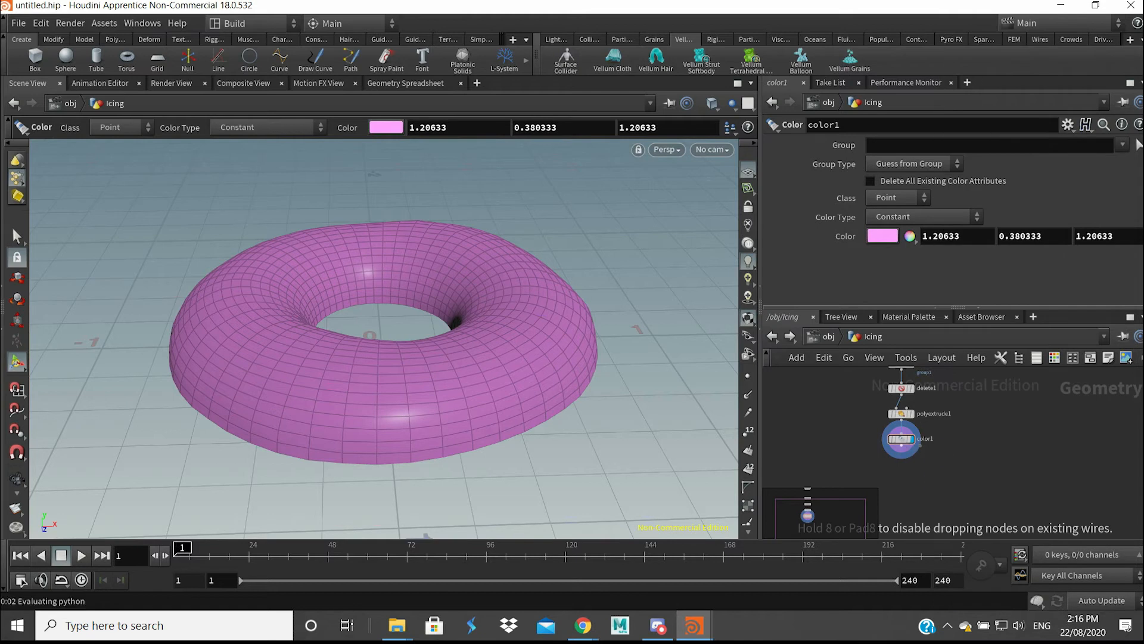
pyautogui.click(901, 467)
pyautogui.click(920, 467)
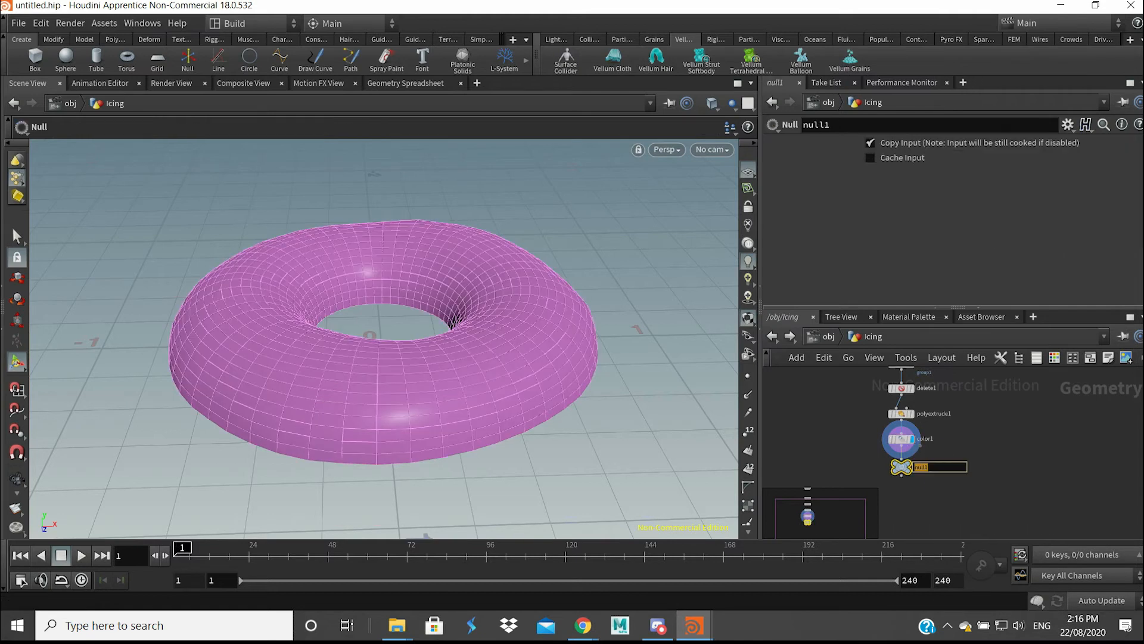
pyautogui.write('ICING_OUT')
pyautogui.press('Return')
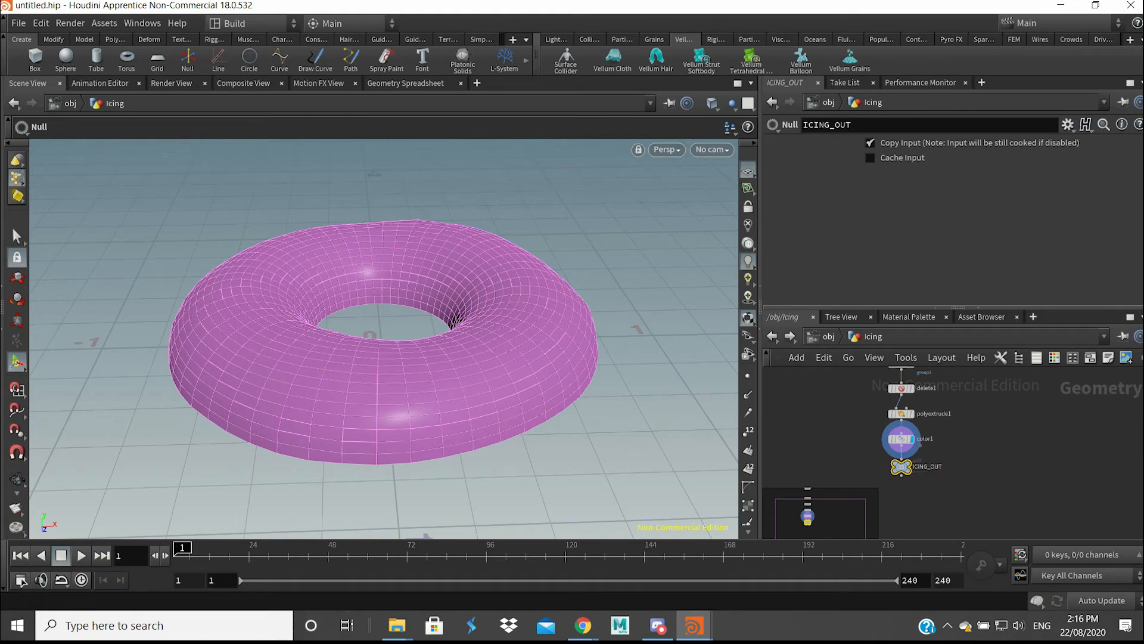
# Return to the object level and examine the pink icing on the brown donut from several angles
pyautogui.click(825, 336)
pyautogui.click(864, 468)
pyautogui.keyDown('alt'); pyautogui.moveTo(381, 334); pyautogui.dragTo(403, 164); pyautogui.keyUp('alt')
pyautogui.keyDown('alt'); pyautogui.moveTo(405, 417); pyautogui.dragTo(453, 405, button='right'); pyautogui.keyUp('alt')
pyautogui.keyDown('alt'); pyautogui.moveTo(388, 269); pyautogui.dragTo(382, 388); pyautogui.keyUp('alt')
pyautogui.keyDown('alt'); pyautogui.moveTo(406, 250); pyautogui.dragTo(363, 240, button='right'); pyautogui.keyUp('alt')
pyautogui.keyDown('alt'); pyautogui.moveTo(363, 240); pyautogui.dragTo(399, 327, button='middle'); pyautogui.keyUp('alt')
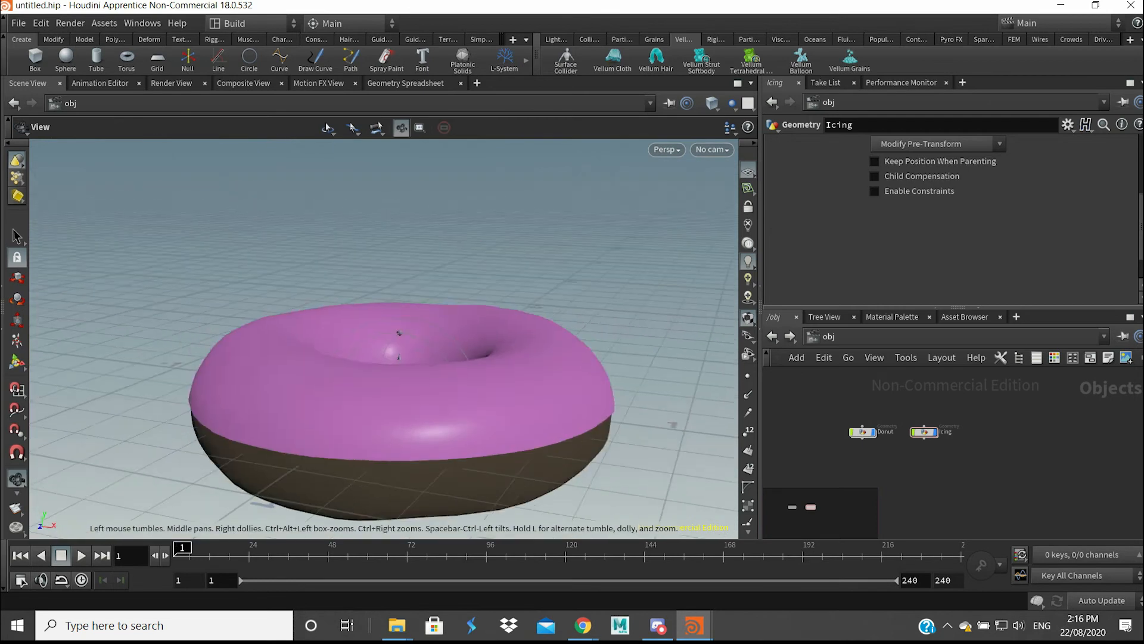
pyautogui.keyDown('alt'); pyautogui.moveTo(399, 328); pyautogui.dragTo(378, 312); pyautogui.keyUp('alt')
pyautogui.keyDown('alt'); pyautogui.moveTo(378, 312); pyautogui.dragTo(379, 267, button='middle'); pyautogui.keyUp('alt')
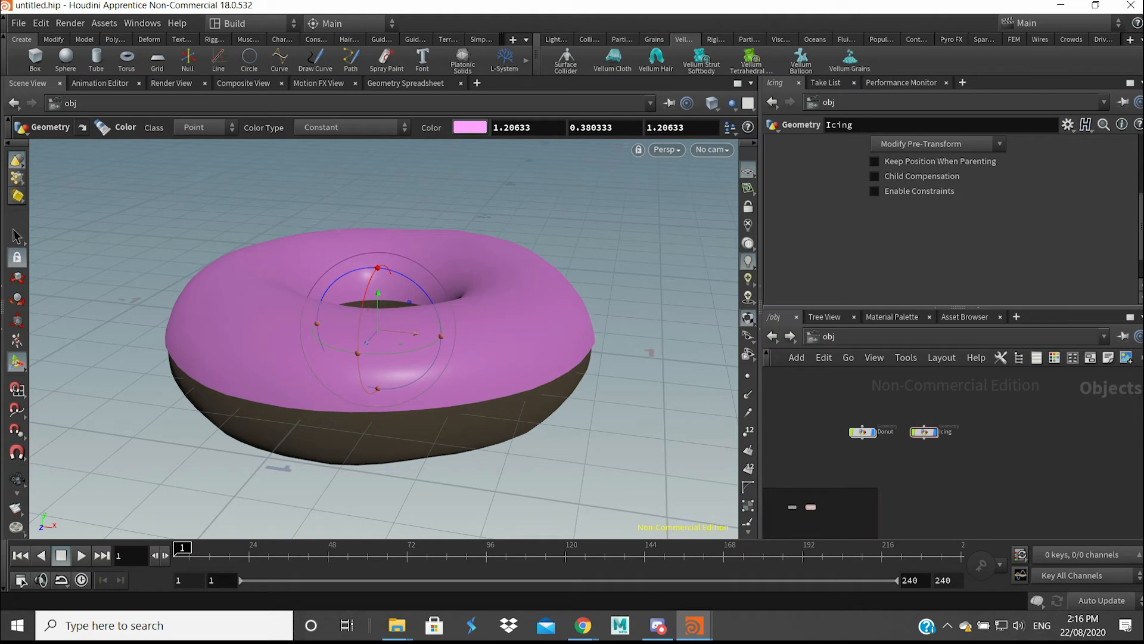
# Create a new Geometry object beside Icing and name it Sprinkles
pyautogui.press('Tab')
pyautogui.write('geo')
pyautogui.press('Return')
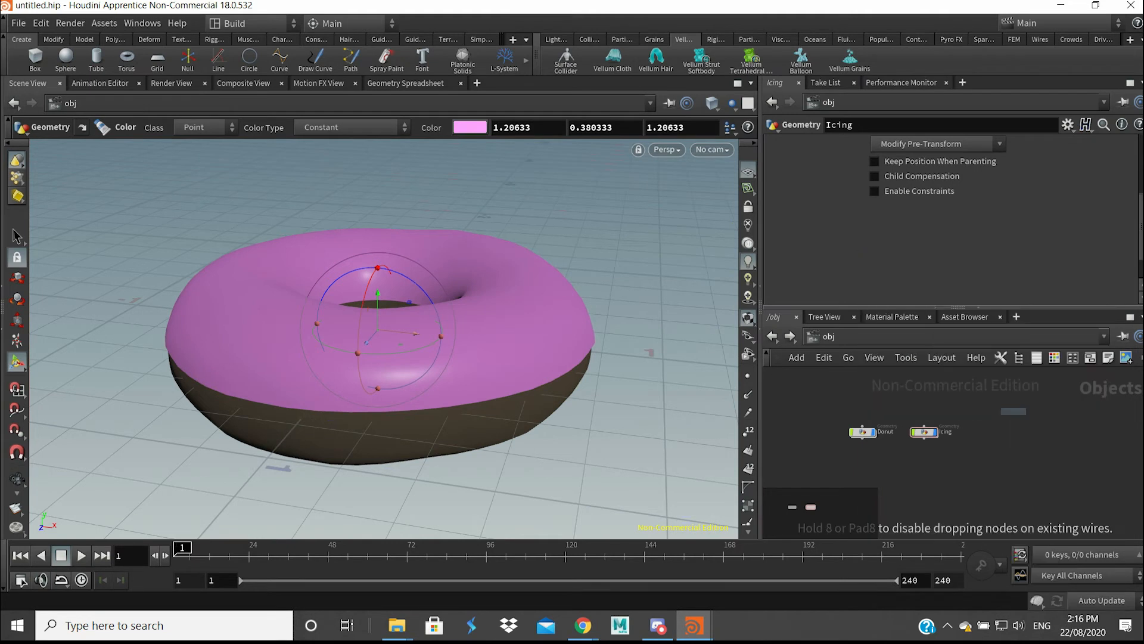
pyautogui.click(987, 413)
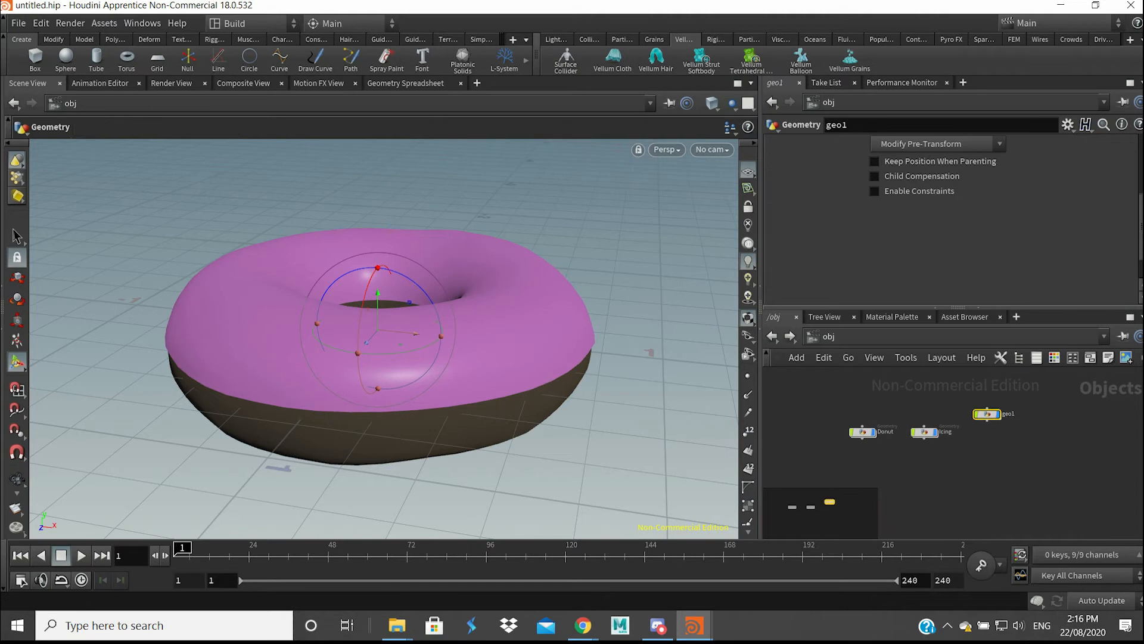
pyautogui.hotkey('ctrl', 'a')
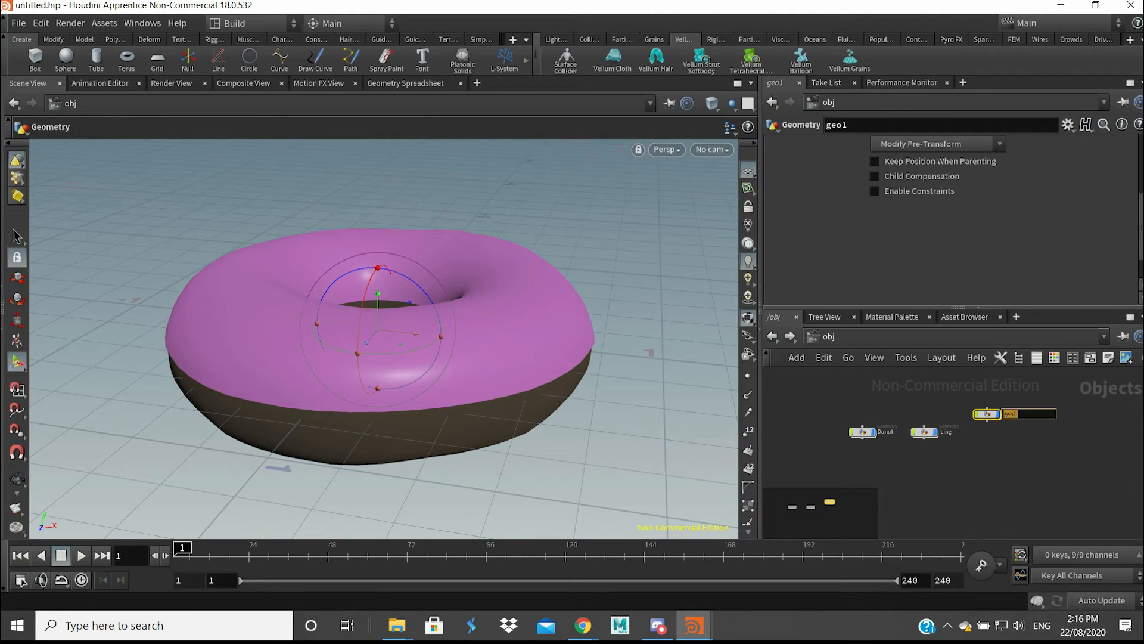
pyautogui.write('Sprinkles')
pyautogui.press('Return')
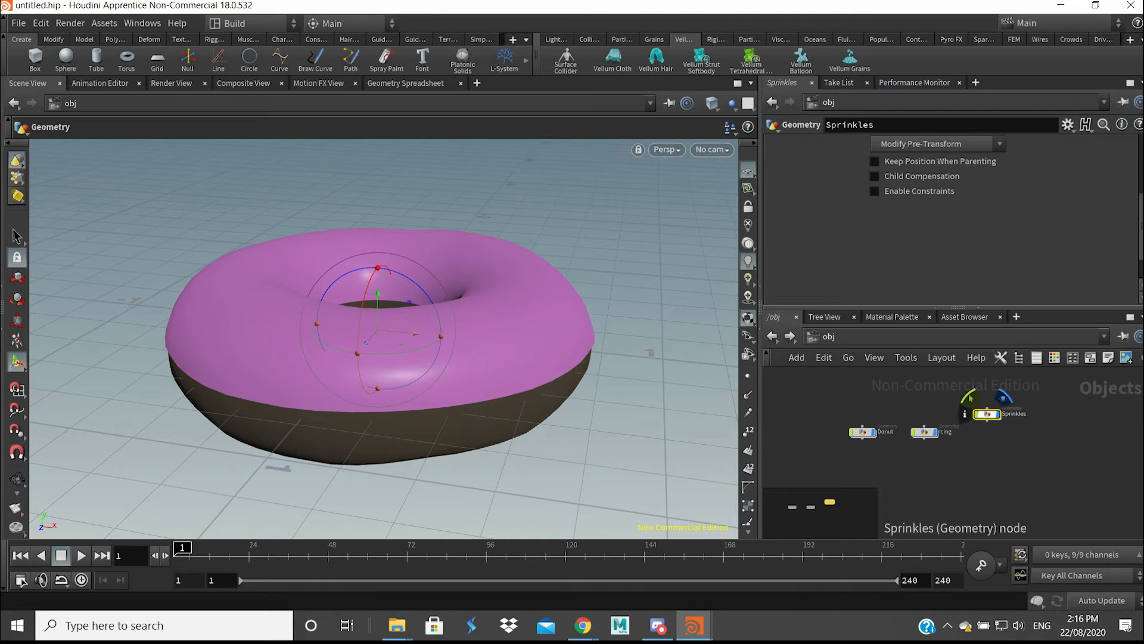
# Add an Object Merge node inside the Sprinkles object
pyautogui.doubleClick(987, 414)
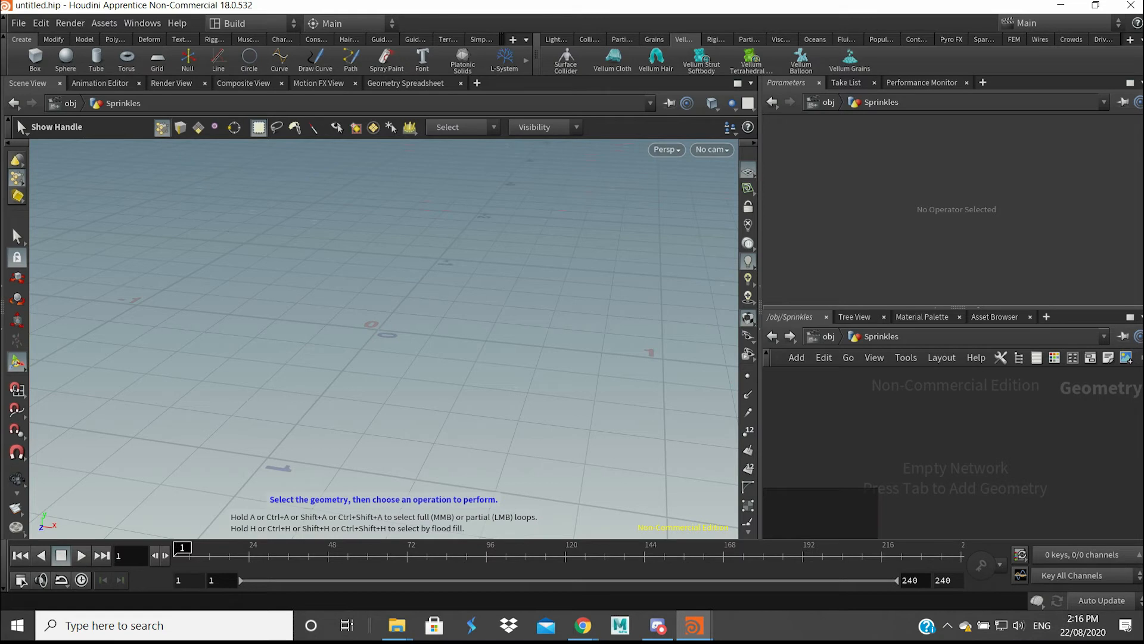
pyautogui.press('Tab')
pyautogui.write('objec')
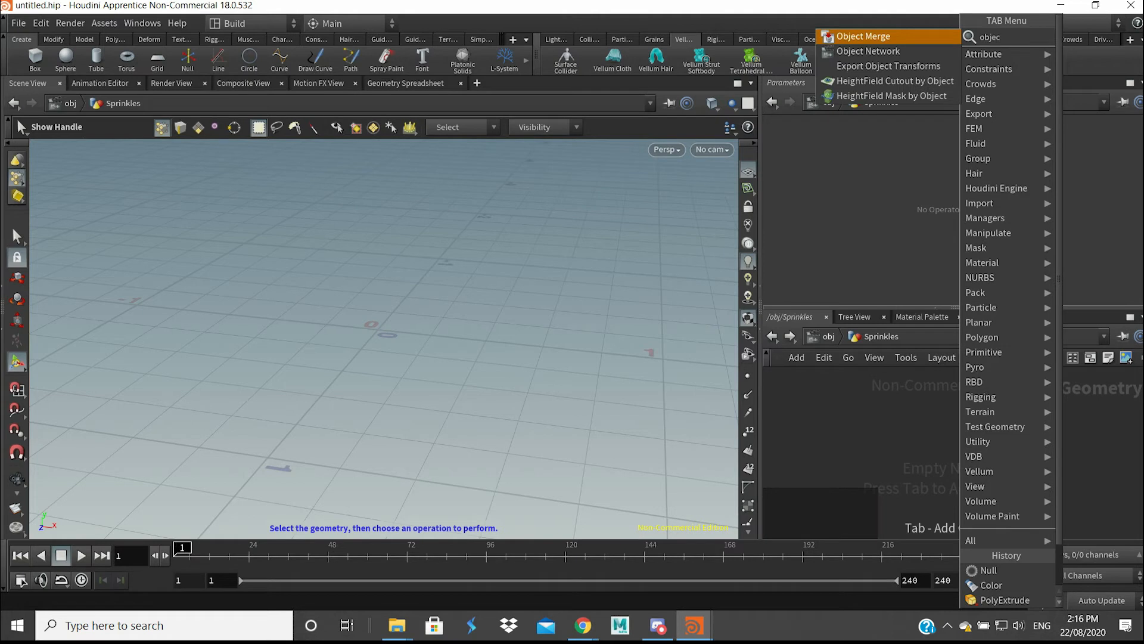
pyautogui.press('Escape')
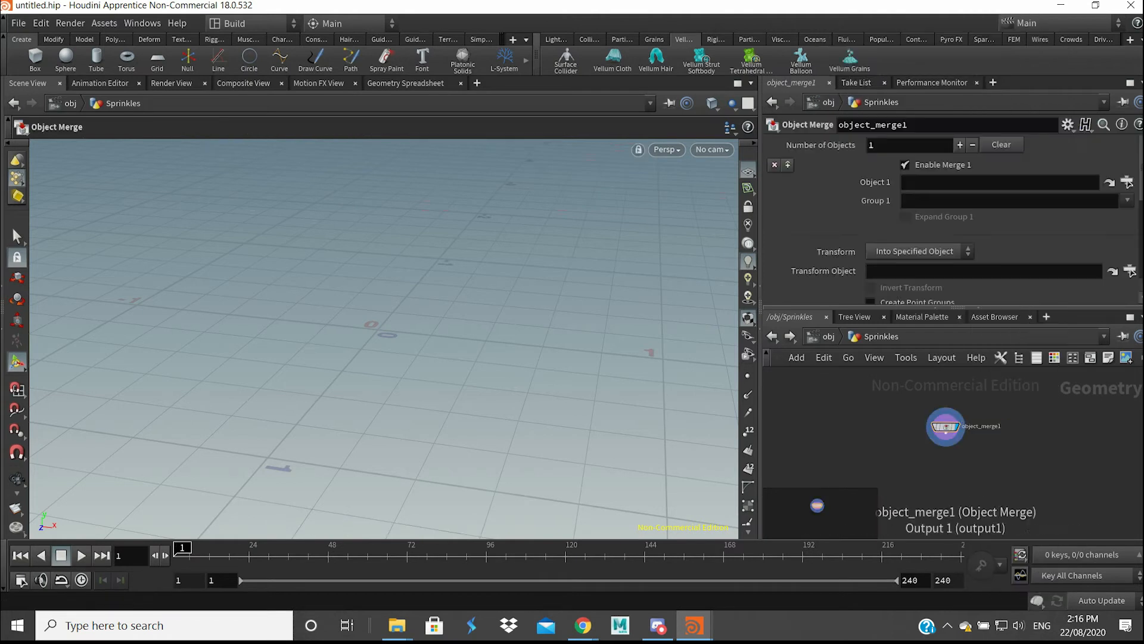
# Set the Object Merge's Object 1 source to /obj/Icing/ICING_OUT and reposition the node slightly in the network
pyautogui.click(1127, 182)
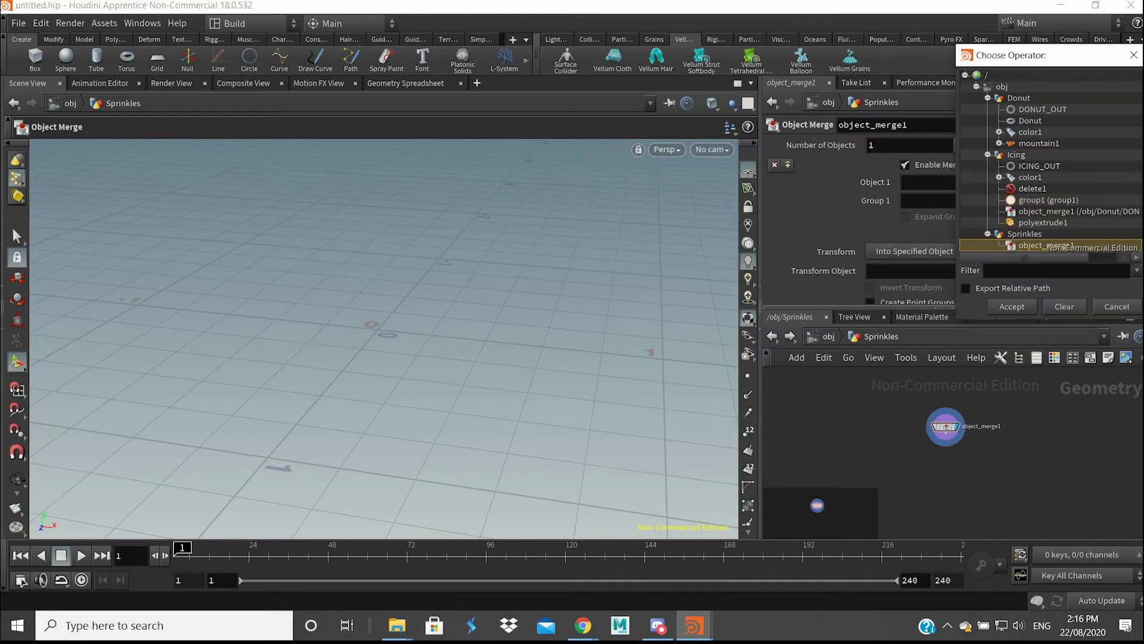
pyautogui.click(1039, 166)
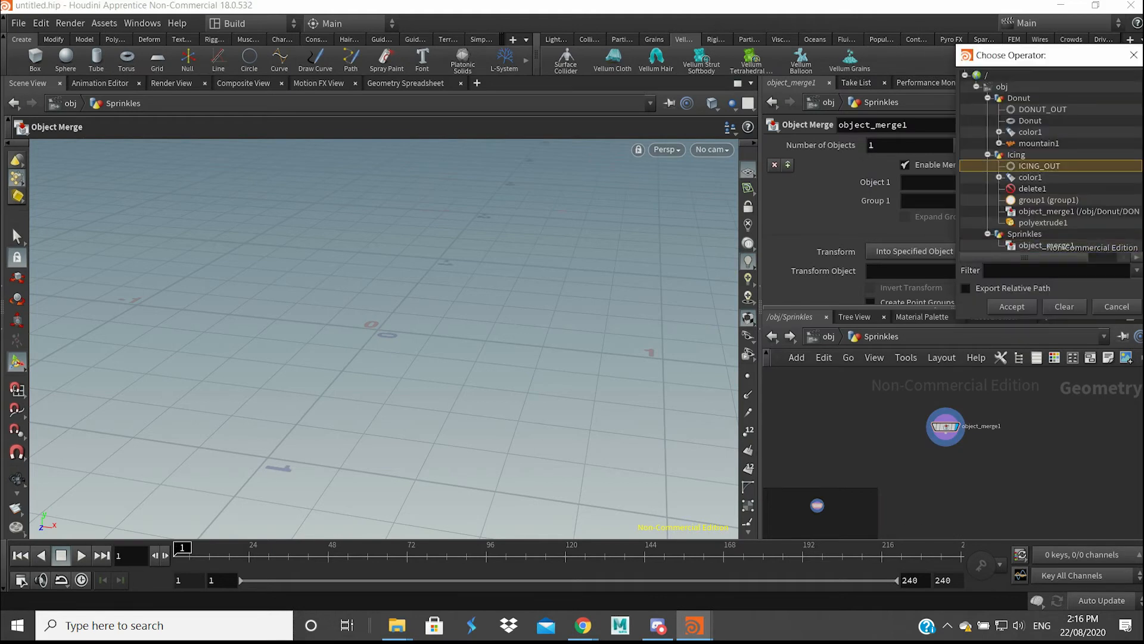
pyautogui.click(1012, 306)
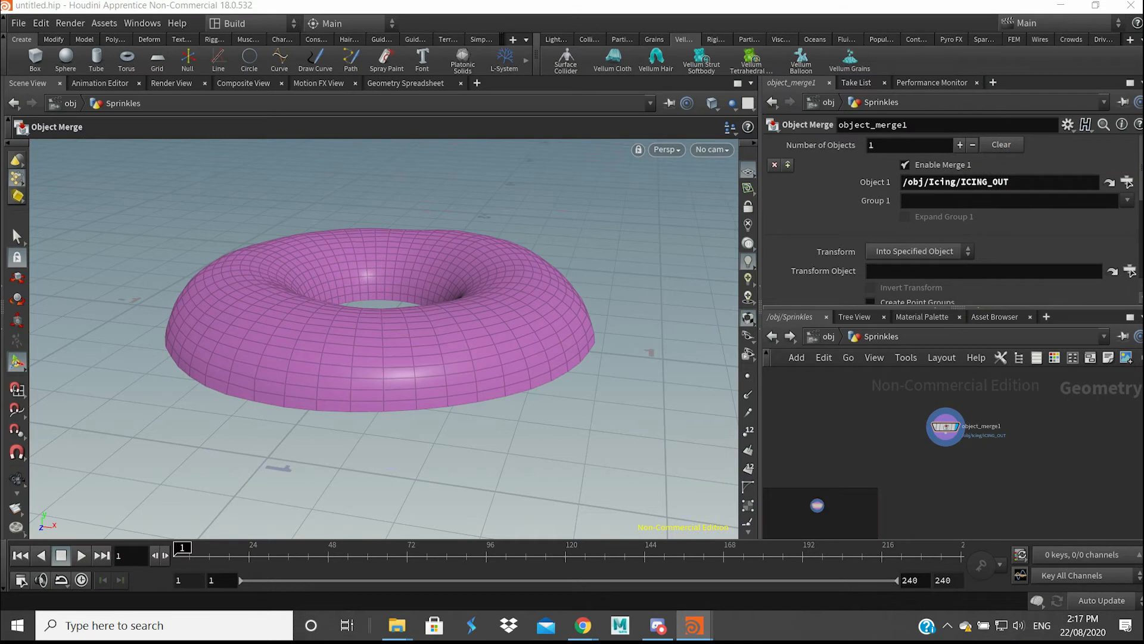
pyautogui.moveTo(946, 426); pyautogui.dragTo(922, 418)
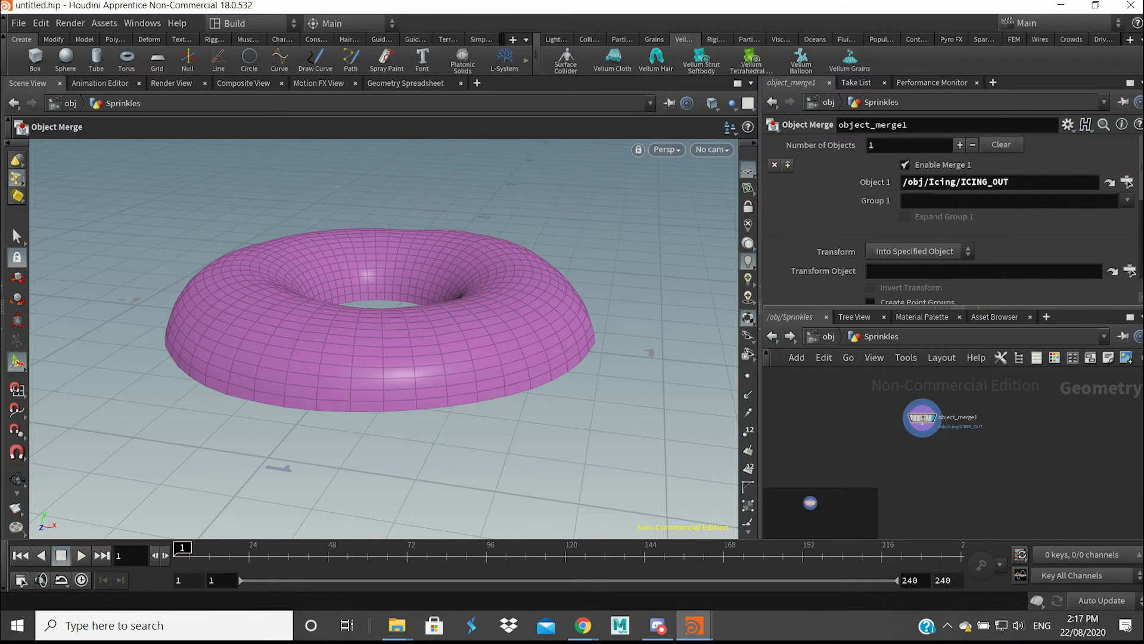
# Add a Delete node fed by the Object Merge node
pyautogui.moveTo(387, 412)
pyautogui.keyDown('alt'); pyautogui.mouseDown()
pyautogui.moveTo(393, 280)
pyautogui.moveTo(385, 418)
pyautogui.mouseUp(); pyautogui.keyUp('alt')
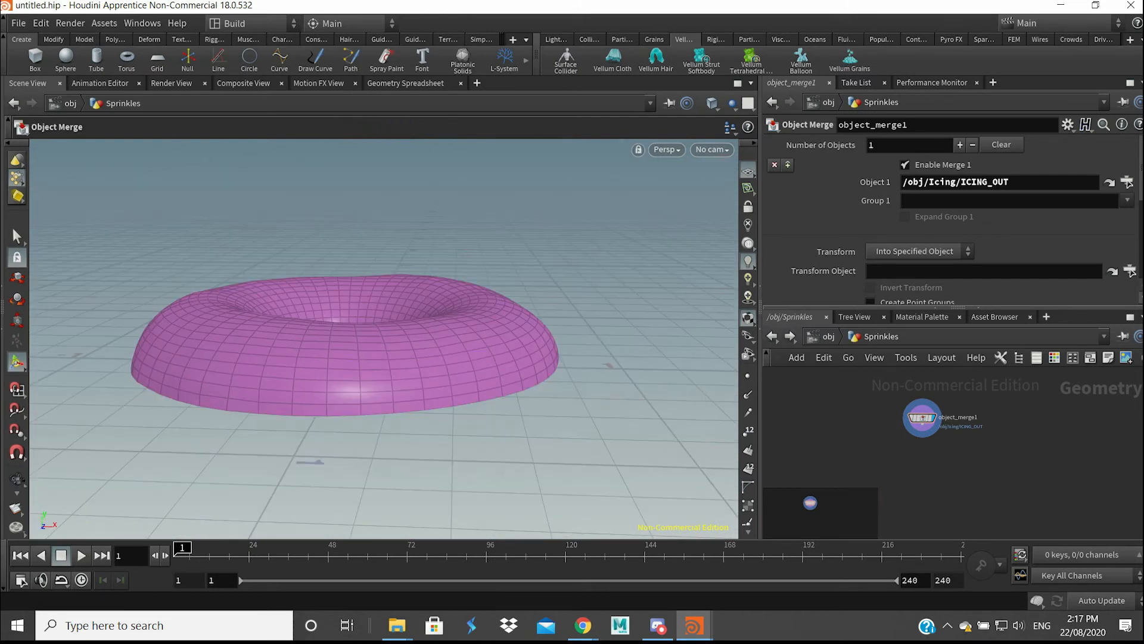
pyautogui.press('Tab')
pyautogui.write('delete')
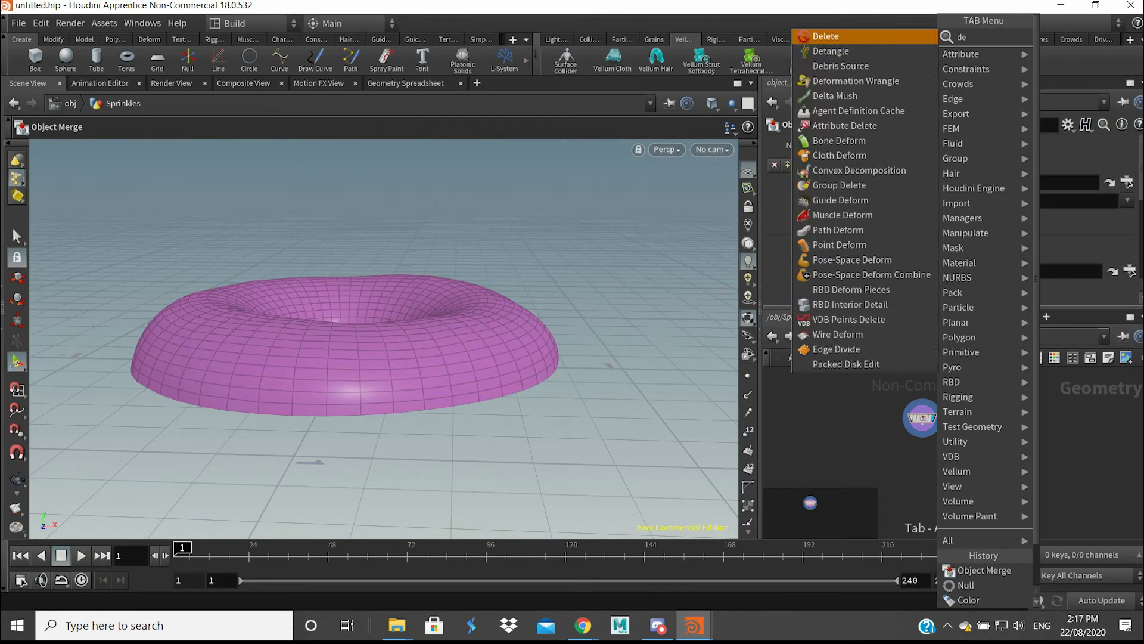
pyautogui.press('Return')
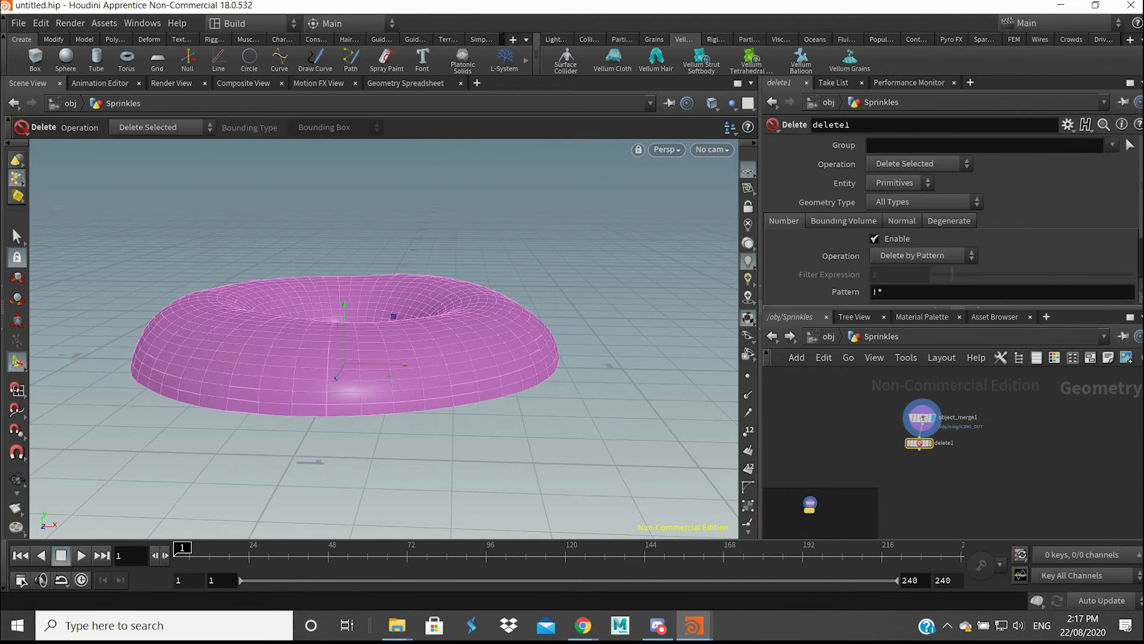
# Set the Delete node's group to IcingTop and its operation to Delete Non-Selected, keeping Primitives as the entity
pyautogui.click(1112, 145)
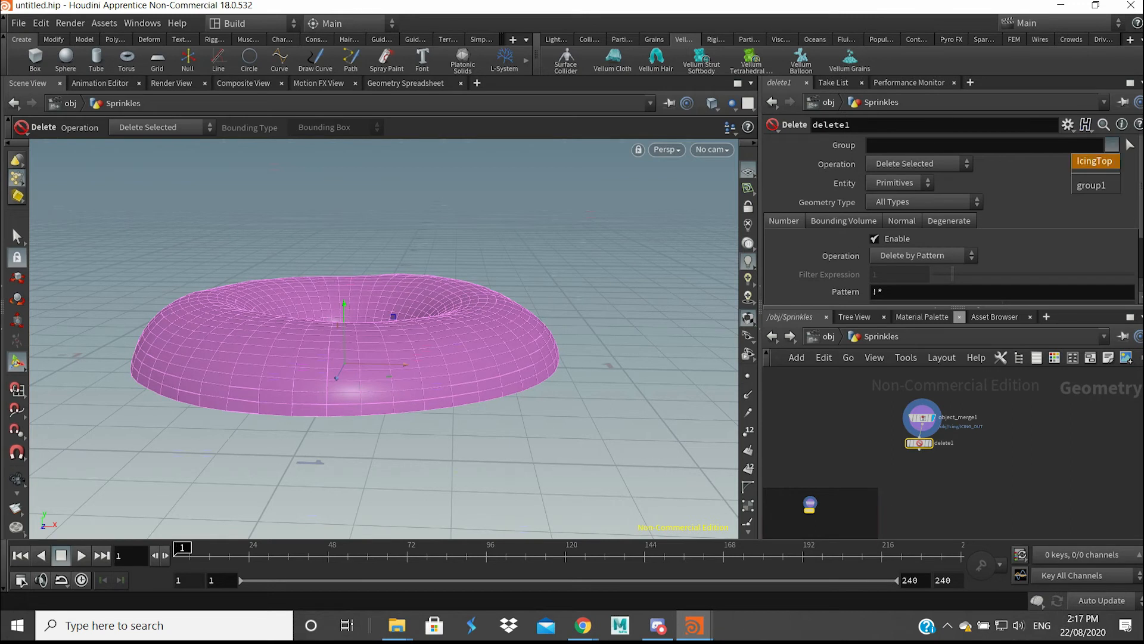
pyautogui.click(1095, 161)
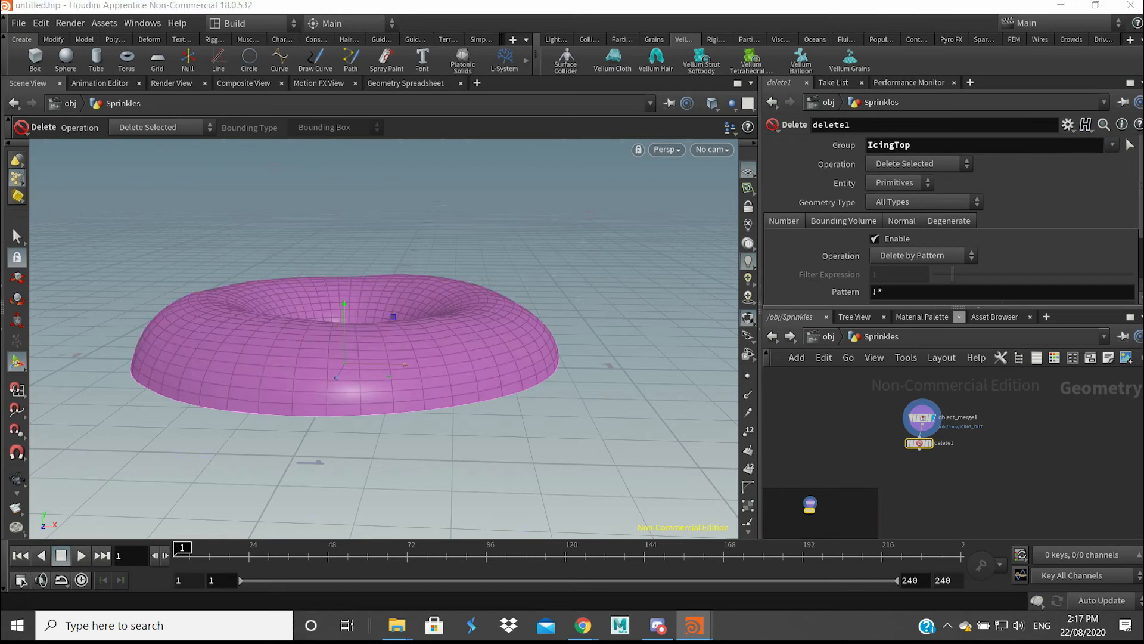
pyautogui.click(917, 163)
pyautogui.click(915, 193)
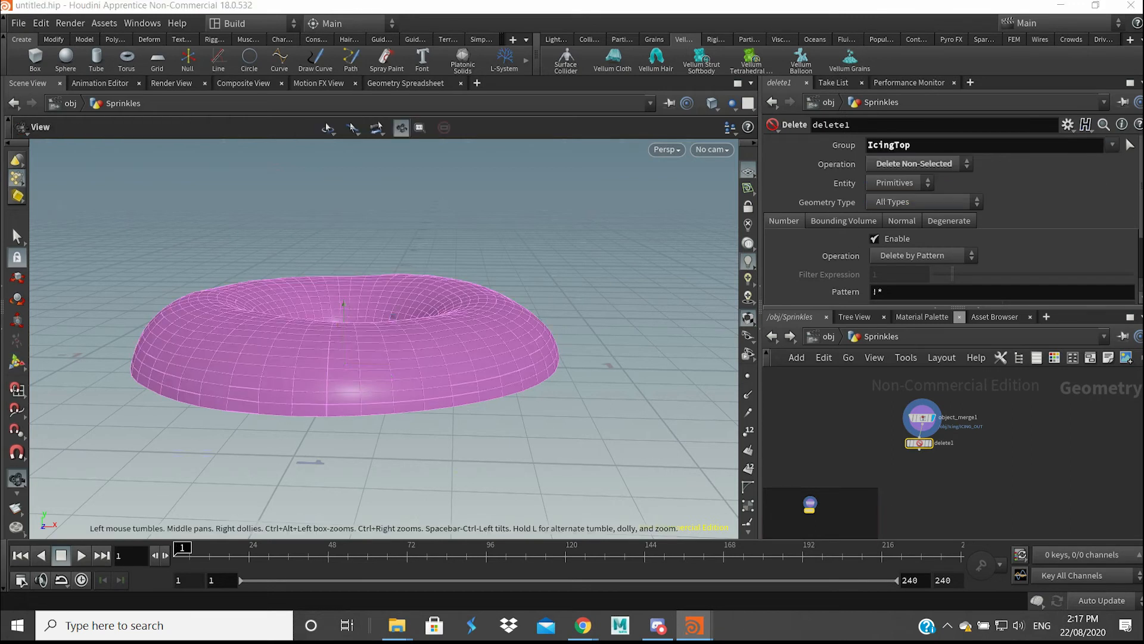
pyautogui.click(900, 183)
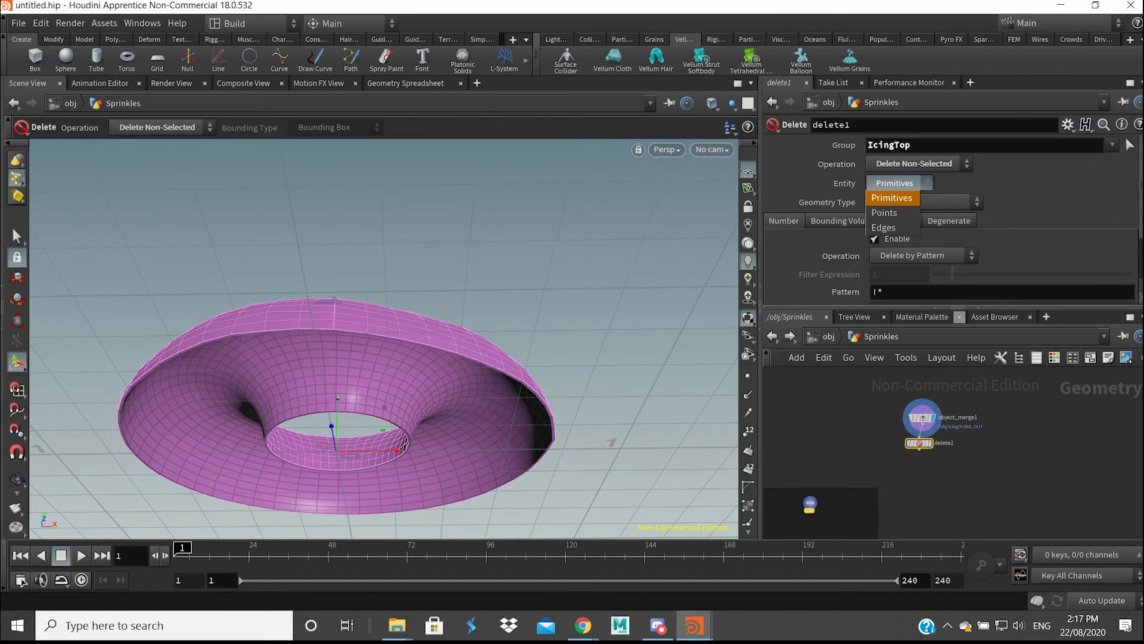
pyautogui.click(892, 198)
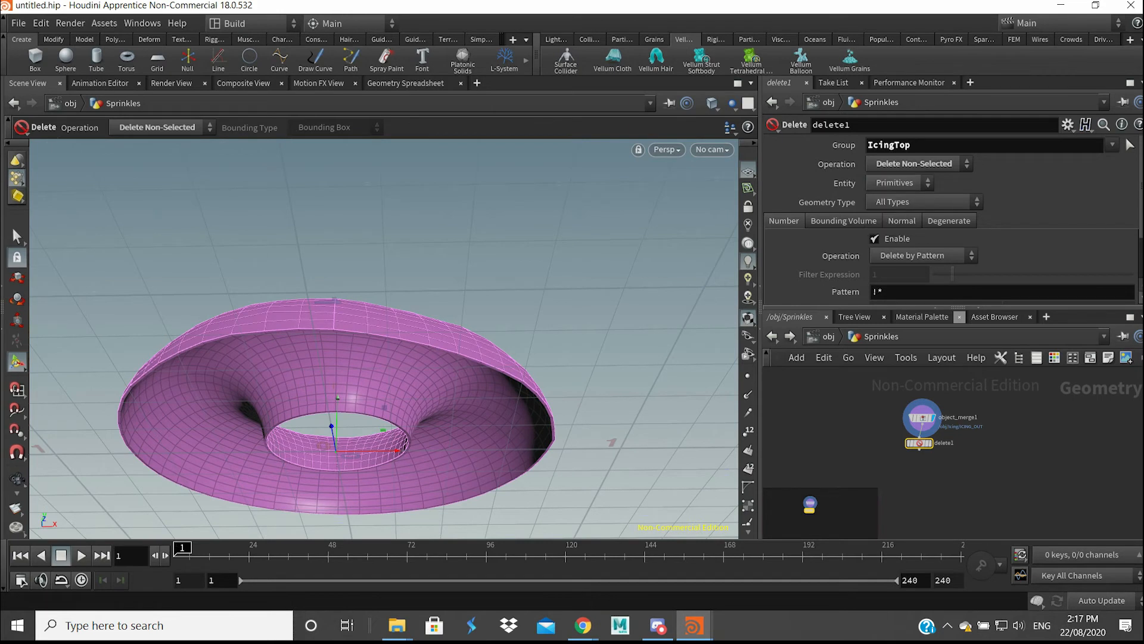
# Display the Delete node's output and check the remaining icing surface from below and above
pyautogui.moveTo(381, 364)
pyautogui.keyDown('alt'); pyautogui.mouseDown()
pyautogui.moveTo(382, 325)
pyautogui.moveTo(381, 341)
pyautogui.mouseUp(); pyautogui.keyUp('alt')
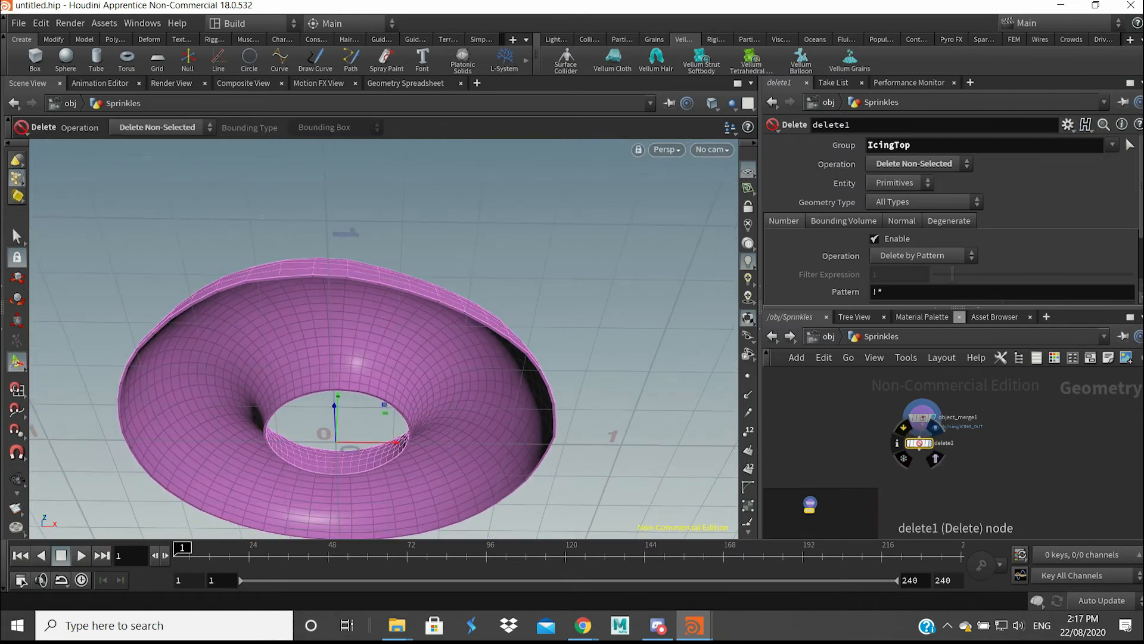
pyautogui.click(937, 427)
pyautogui.keyDown('alt'); pyautogui.moveTo(512, 346); pyautogui.dragTo(501, 378); pyautogui.keyUp('alt')
pyautogui.keyDown('alt'); pyautogui.moveTo(501, 378); pyautogui.dragTo(512, 316, button='middle'); pyautogui.keyUp('alt')
pyautogui.moveTo(380, 380); pyautogui.dragTo(394, 464)
pyautogui.press('Return')
pyautogui.keyDown('alt'); pyautogui.moveTo(387, 358); pyautogui.dragTo(388, 459); pyautogui.keyUp('alt')
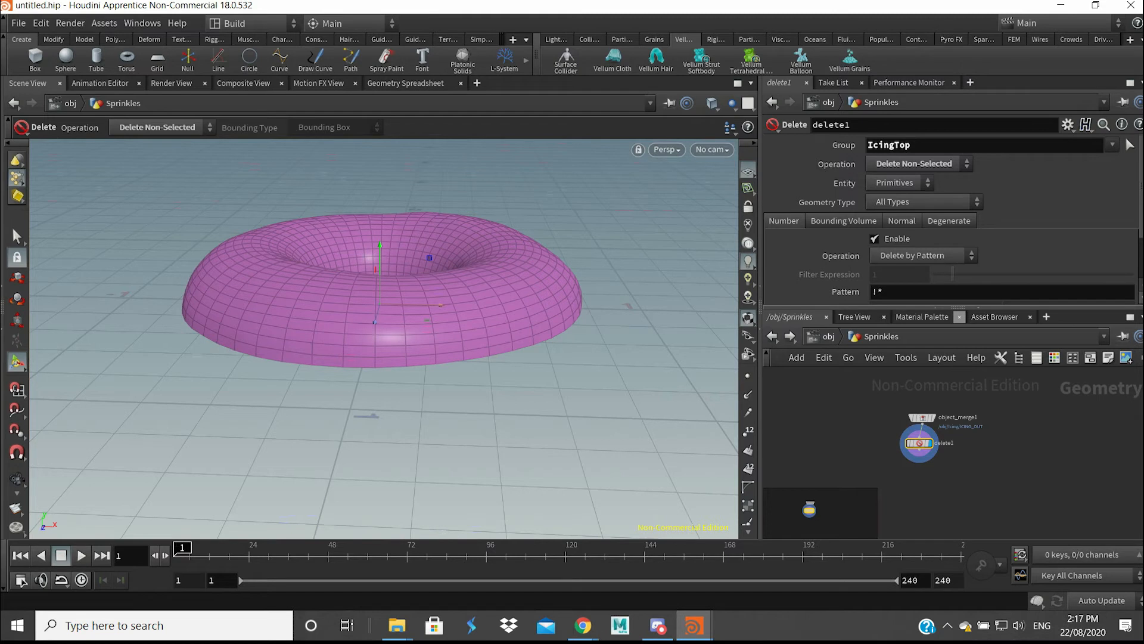
# Add a Scatter node after the Delete node
pyautogui.click(973, 477)
pyautogui.press('Tab')
pyautogui.write('scat')
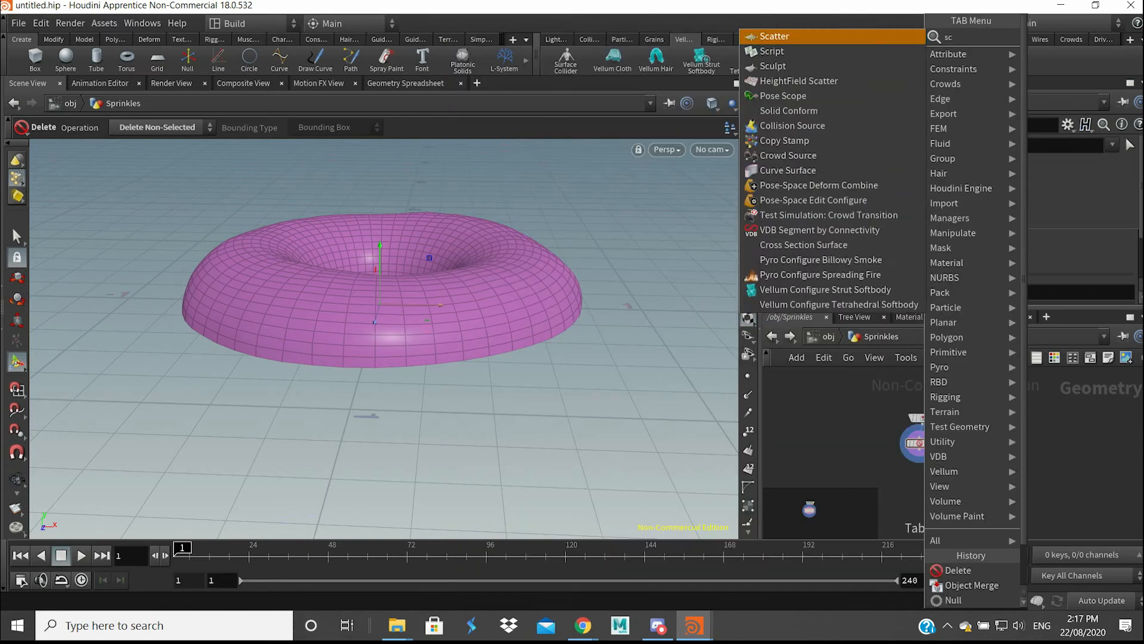
pyautogui.press('Return')
pyautogui.click(922, 483)
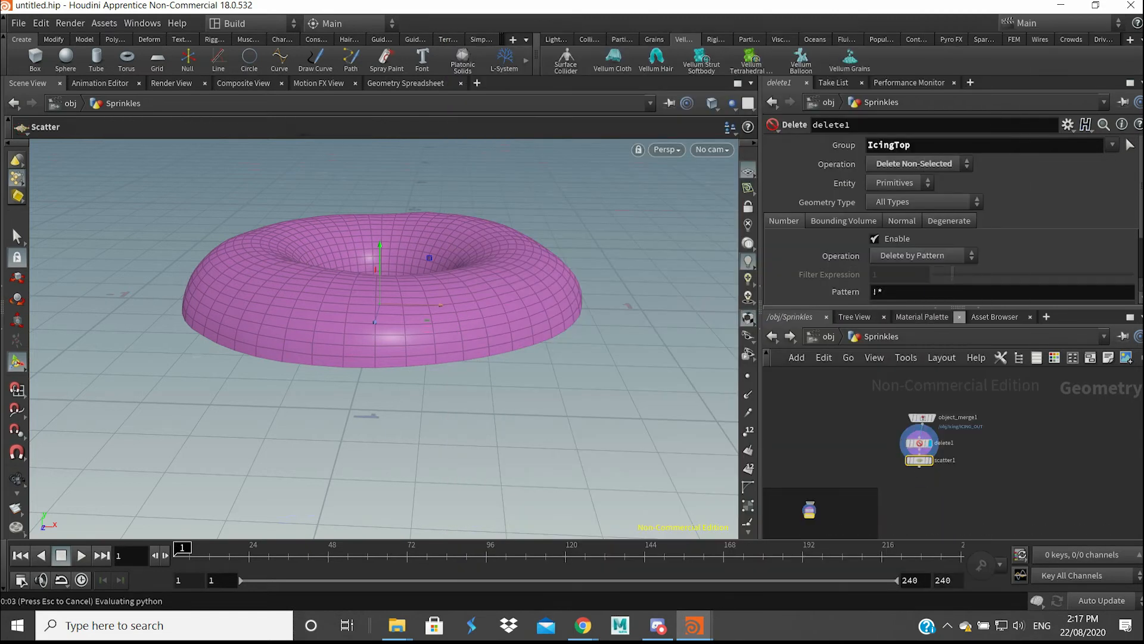
# Display the Scatter node's output and inspect the points spread over the icing shape
pyautogui.keyDown('alt'); pyautogui.moveTo(429, 298); pyautogui.dragTo(378, 319); pyautogui.keyUp('alt')
pyautogui.click(748, 376)
pyautogui.keyDown('alt'); pyautogui.moveTo(536, 334); pyautogui.dragTo(424, 381); pyautogui.keyUp('alt')
pyautogui.press('Return')
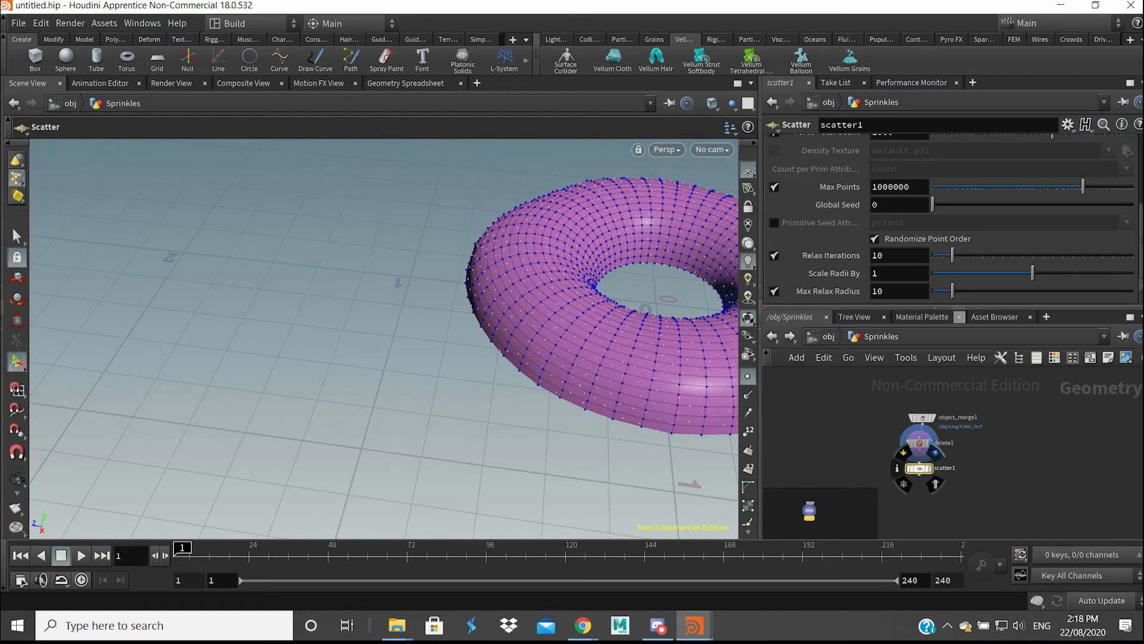
pyautogui.click(930, 469)
pyautogui.keyDown('alt'); pyautogui.moveTo(477, 381); pyautogui.dragTo(519, 352); pyautogui.keyUp('alt')
pyautogui.click(748, 376)
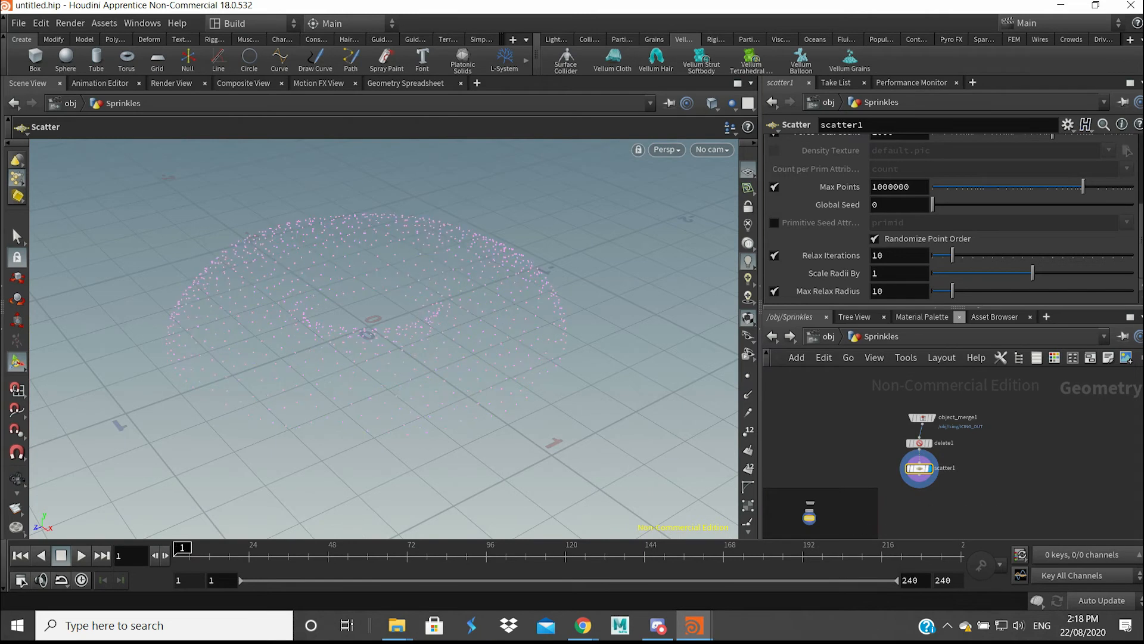
# Set the Scatter node's Force Total Count to 100
pyautogui.scroll(4, 953, 226)
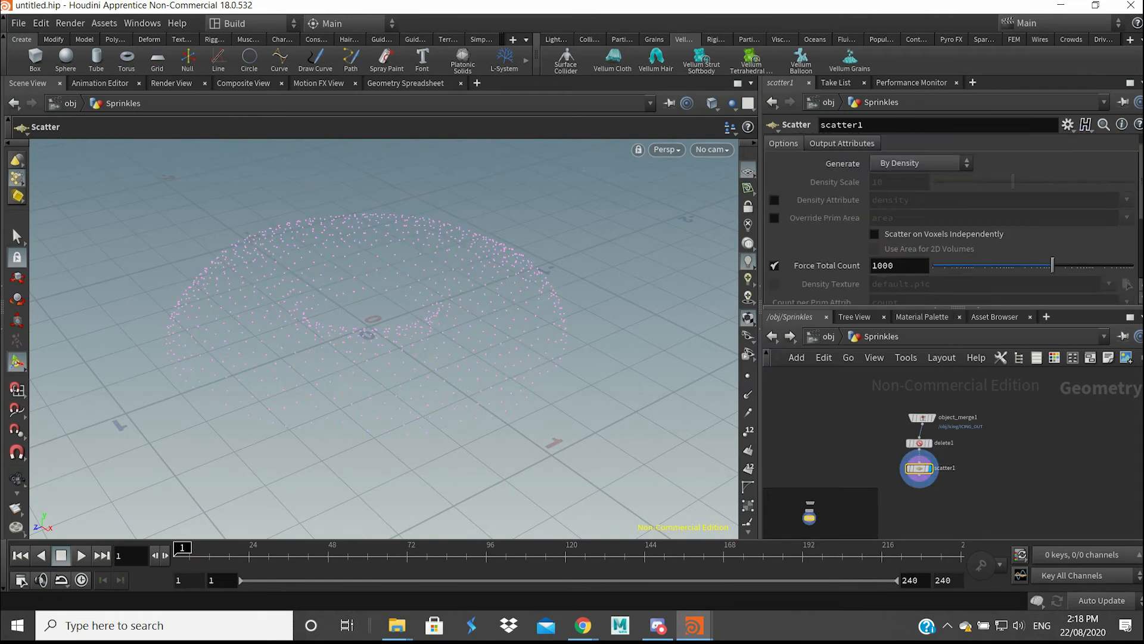
pyautogui.doubleClick(885, 266)
pyautogui.write('100')
pyautogui.press('Return')
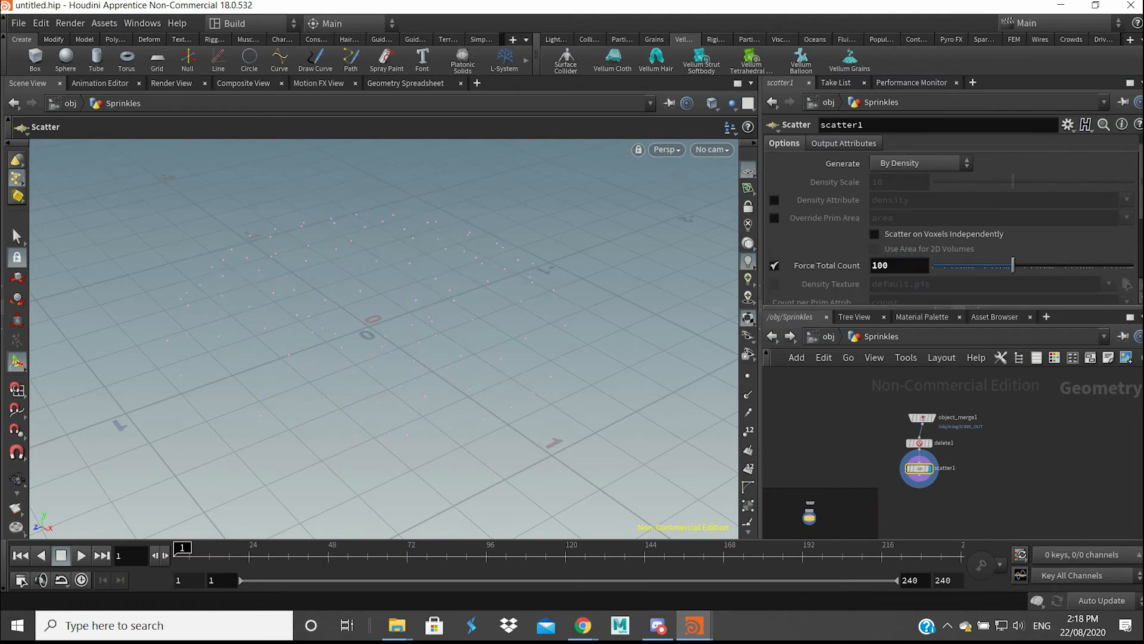
# Try 0 for the Scatter node's Relax Iterations and settle on 1
pyautogui.scroll(-3, 953, 227)
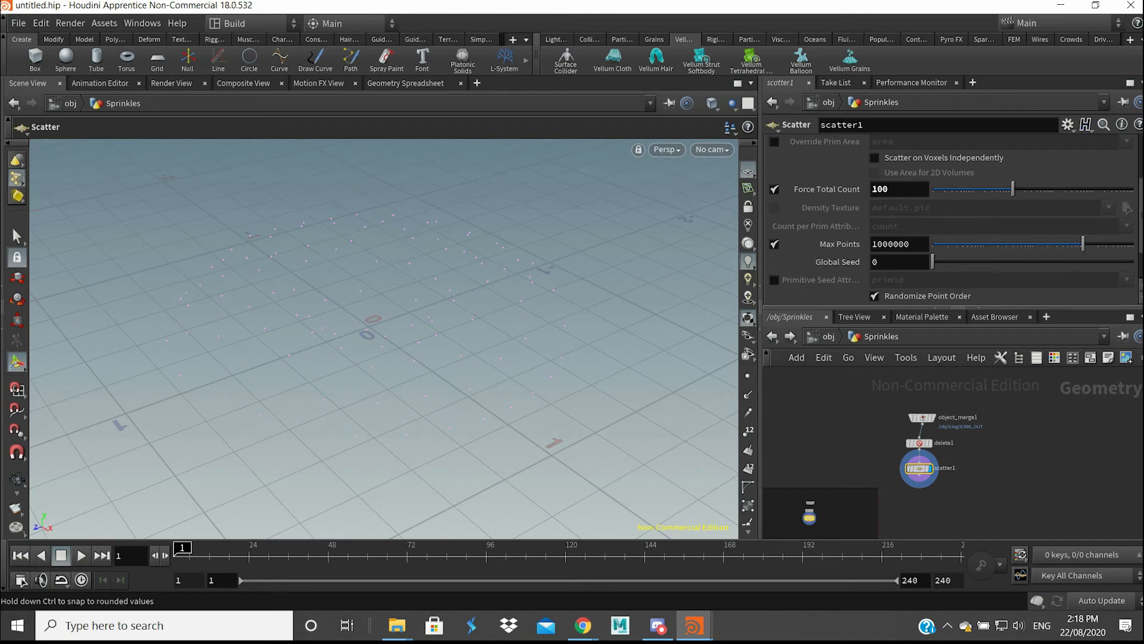
pyautogui.scroll(-3, 954, 227)
pyautogui.keyDown('alt'); pyautogui.moveTo(382, 334); pyautogui.dragTo(444, 373); pyautogui.keyUp('alt')
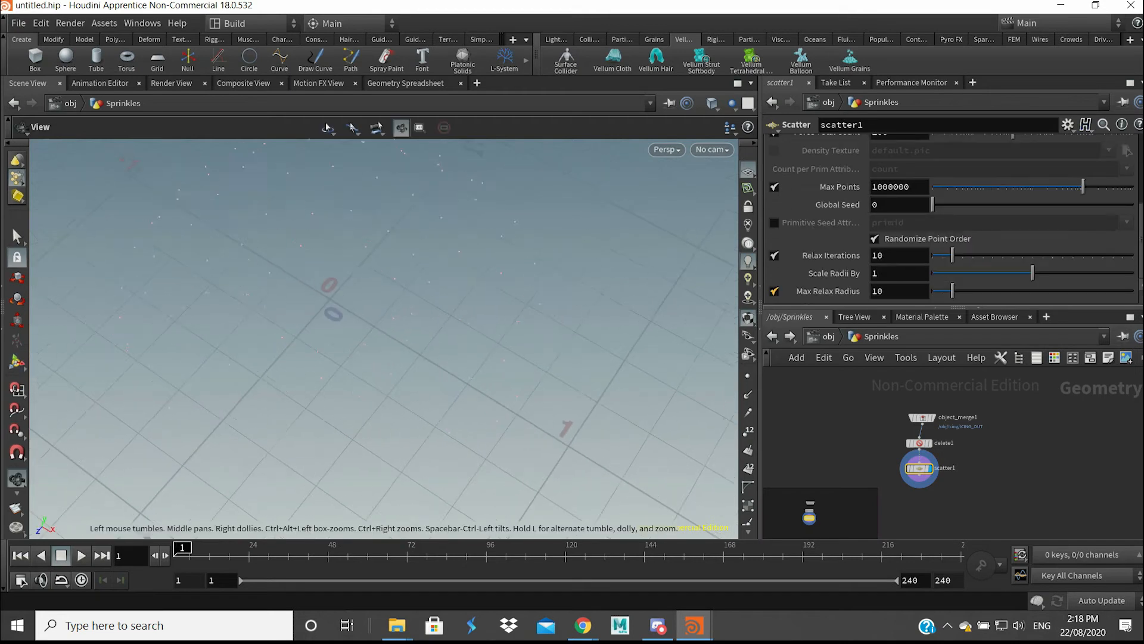
pyautogui.keyDown('alt'); pyautogui.moveTo(444, 373); pyautogui.dragTo(491, 378, button='middle'); pyautogui.keyUp('alt')
pyautogui.moveTo(873, 255); pyautogui.dragTo(938, 256)
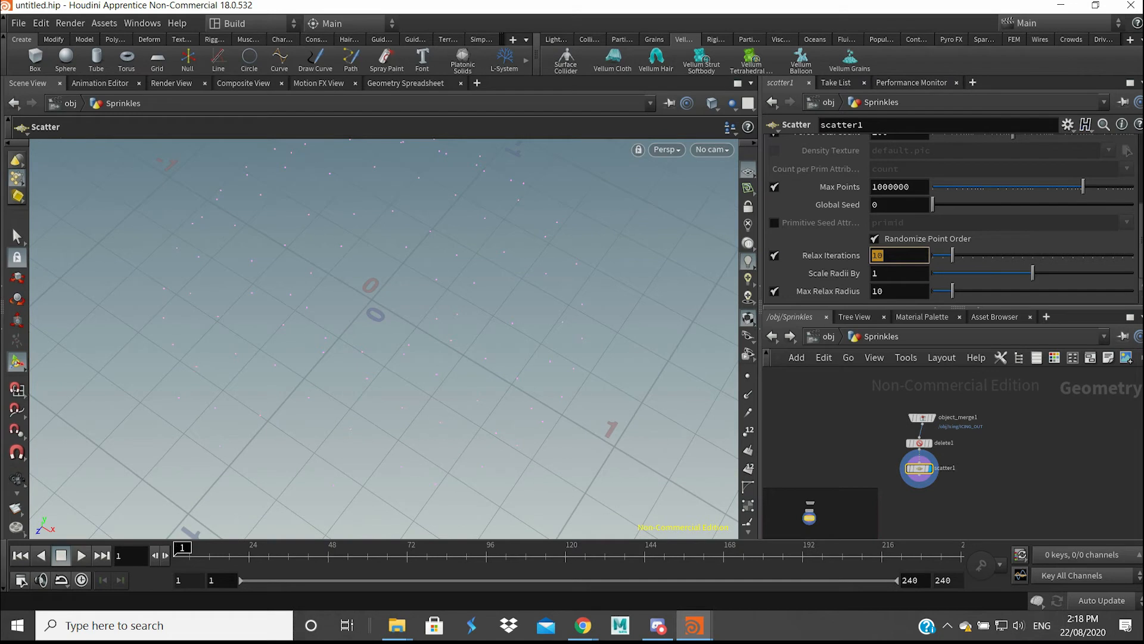
pyautogui.write('0')
pyautogui.press('Return')
pyautogui.moveTo(882, 256); pyautogui.dragTo(852, 256)
pyautogui.write('1')
pyautogui.press('Return')
# Turn on point display in the viewport and examine the distribution of the scattered points from several angles
pyautogui.keyDown('alt'); pyautogui.moveTo(417, 358); pyautogui.dragTo(358, 298); pyautogui.keyUp('alt')
pyautogui.keyDown('alt'); pyautogui.moveTo(357, 298); pyautogui.dragTo(307, 274, button='middle'); pyautogui.keyUp('alt')
pyautogui.click(748, 376)
pyautogui.keyDown('alt'); pyautogui.moveTo(453, 310); pyautogui.dragTo(322, 351); pyautogui.keyUp('alt')
pyautogui.keyDown('alt'); pyautogui.moveTo(417, 334); pyautogui.dragTo(414, 360); pyautogui.keyUp('alt')
pyautogui.keyDown('alt'); pyautogui.moveTo(415, 361); pyautogui.dragTo(382, 351, button='right'); pyautogui.keyUp('alt')
pyautogui.keyDown('alt'); pyautogui.moveTo(382, 351); pyautogui.dragTo(504, 298); pyautogui.keyUp('alt')
pyautogui.keyDown('alt'); pyautogui.moveTo(444, 334); pyautogui.dragTo(444, 319); pyautogui.keyUp('alt')
pyautogui.keyDown('alt'); pyautogui.moveTo(444, 319); pyautogui.dragTo(411, 345, button='middle'); pyautogui.keyUp('alt')
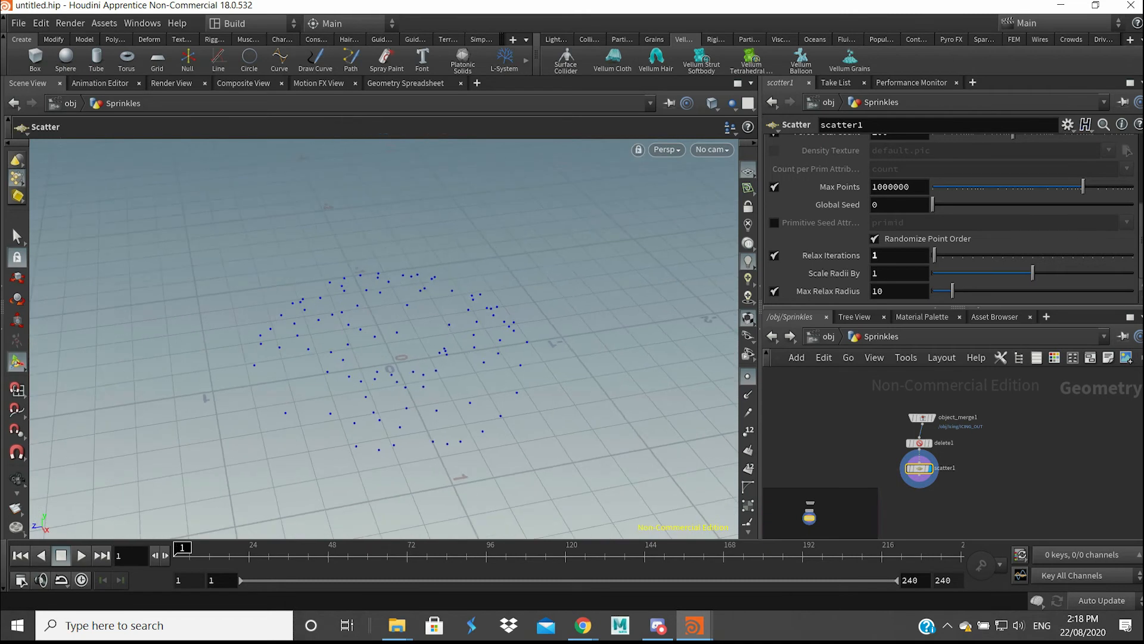
# Add a Tube node beside the Scatter node in the Sprinkles network
pyautogui.moveTo(920, 469); pyautogui.dragTo(919, 481)
pyautogui.moveTo(920, 481); pyautogui.dragTo(924, 435, button='middle')
pyautogui.press('Tab')
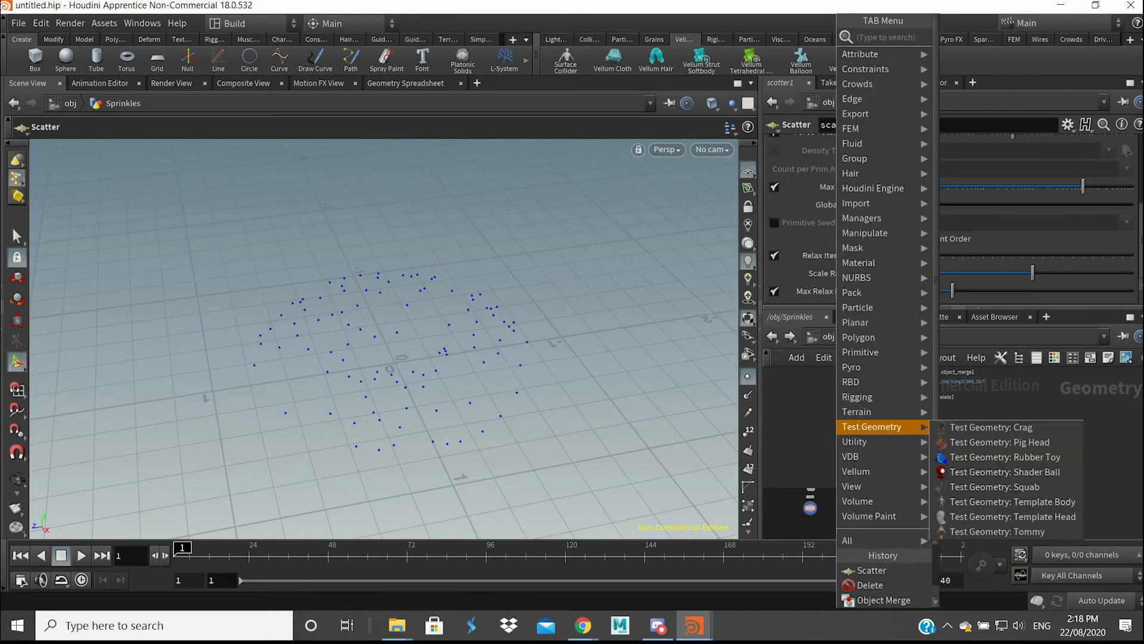
pyautogui.press('Escape')
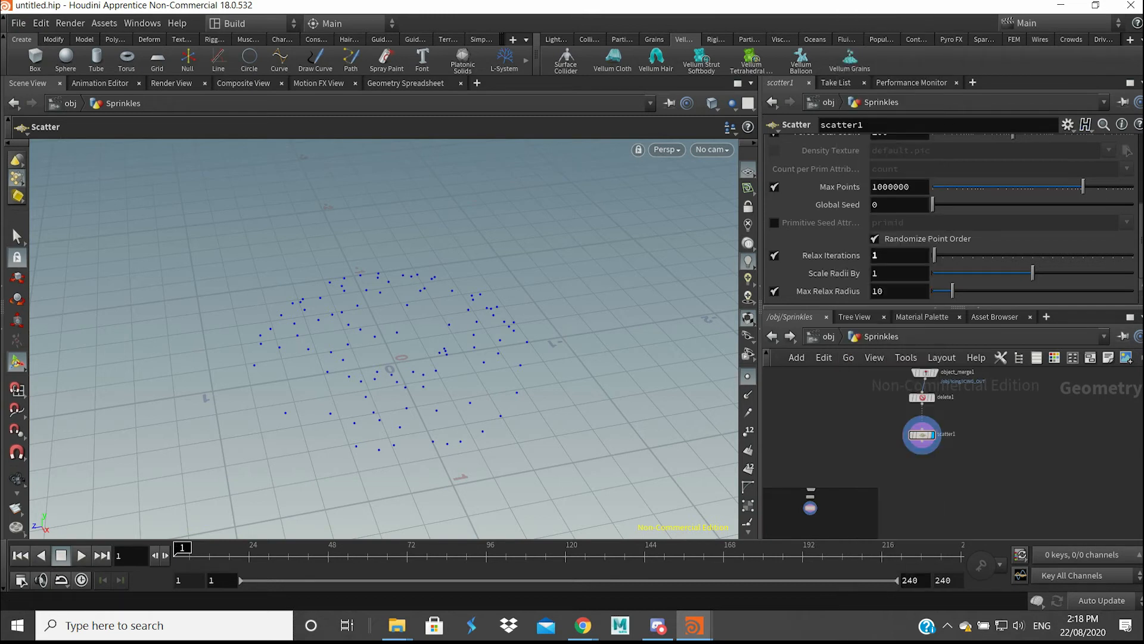
pyautogui.press('Tab')
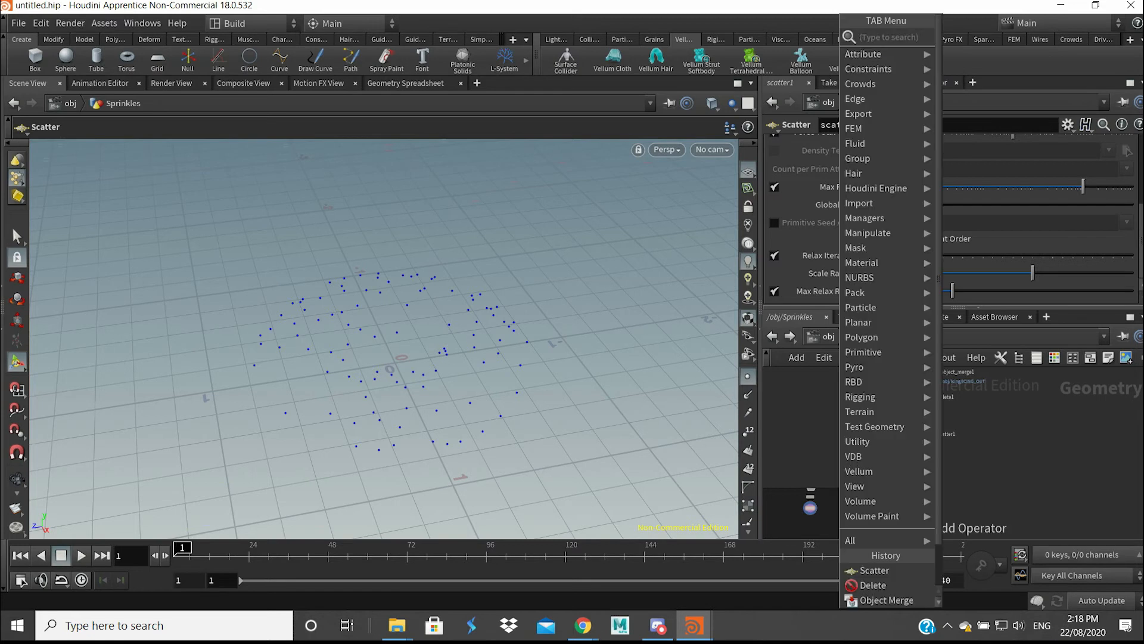
pyautogui.write('tube')
pyautogui.press('Return')
pyautogui.click(839, 428)
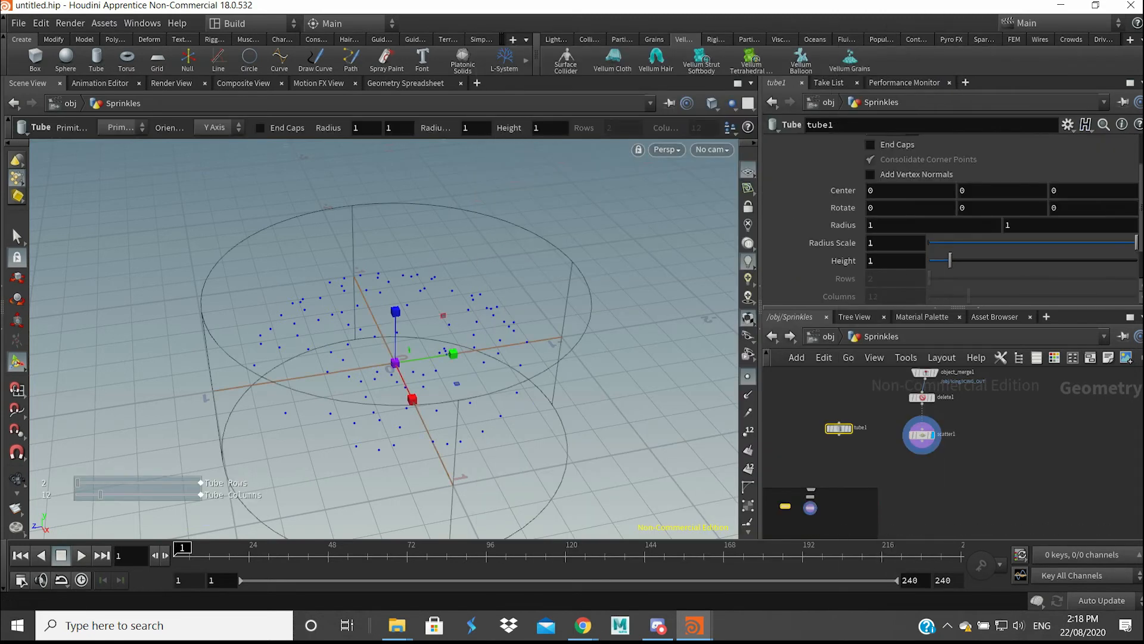
# Set the Tube's primitive type to Polygon with End Caps enabled, and display its output
pyautogui.scroll(2, 953, 221)
pyautogui.click(906, 144)
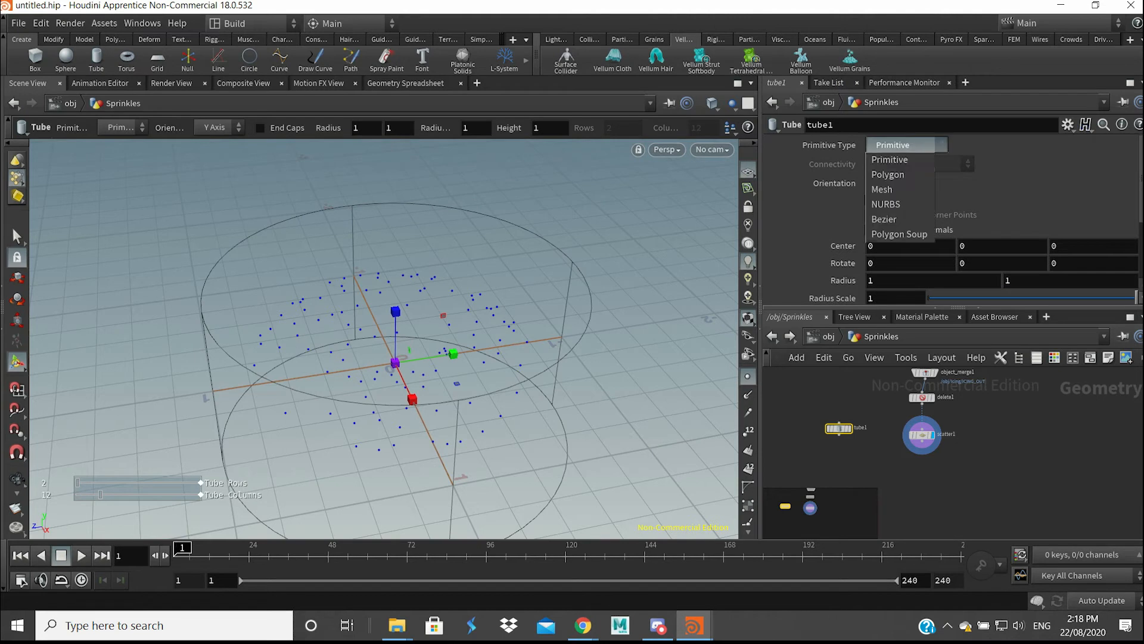
pyautogui.click(900, 174)
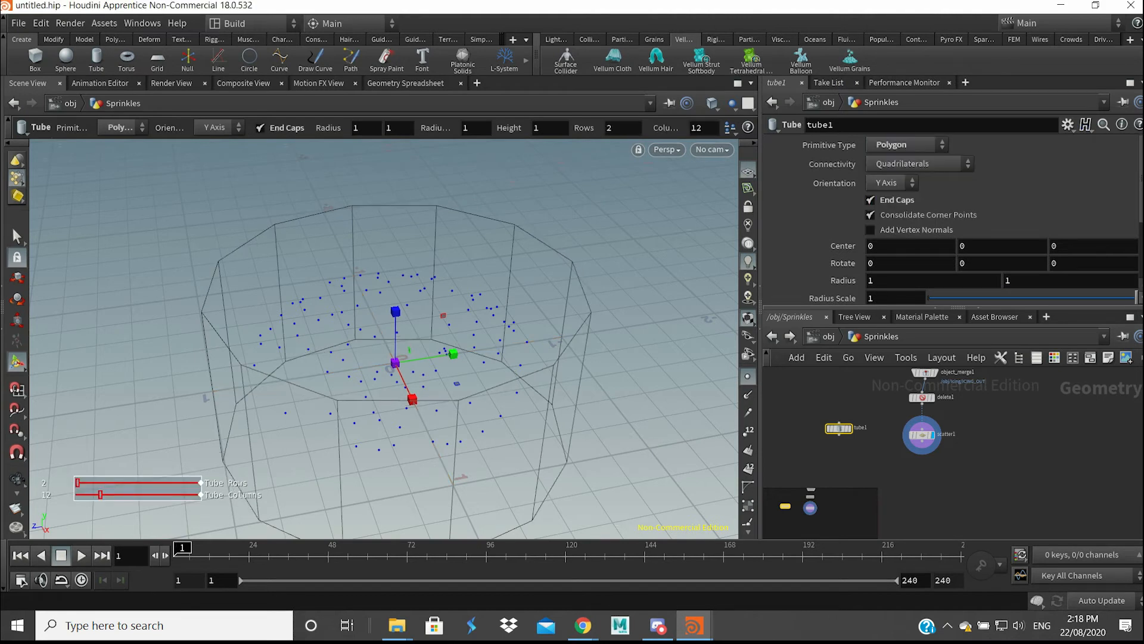
pyautogui.scroll(-2, 953, 221)
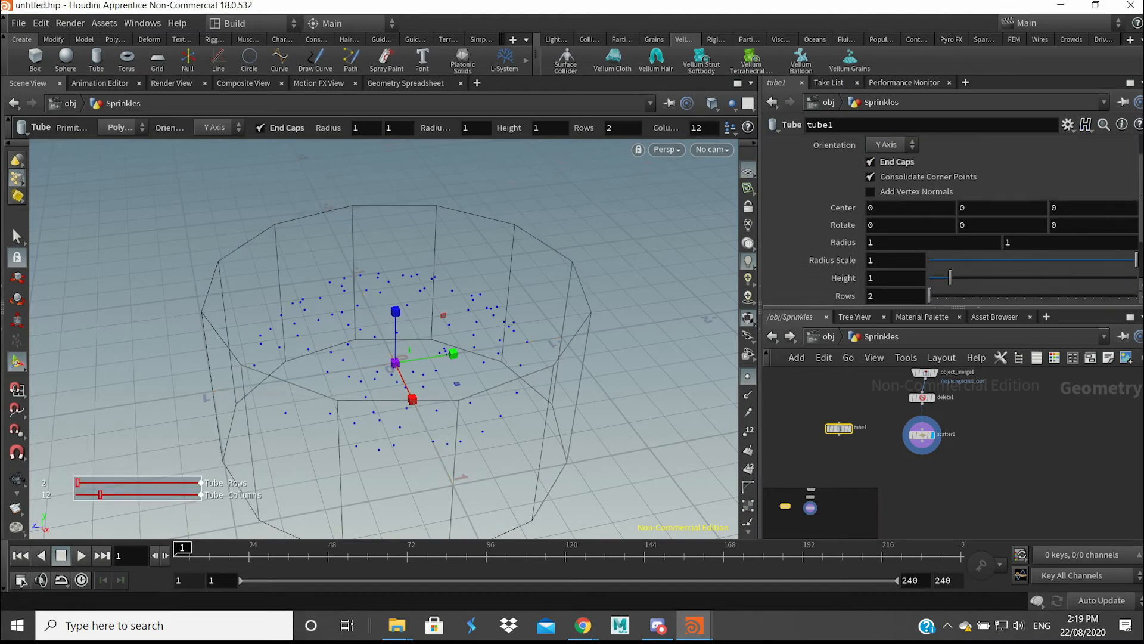
pyautogui.click(849, 427)
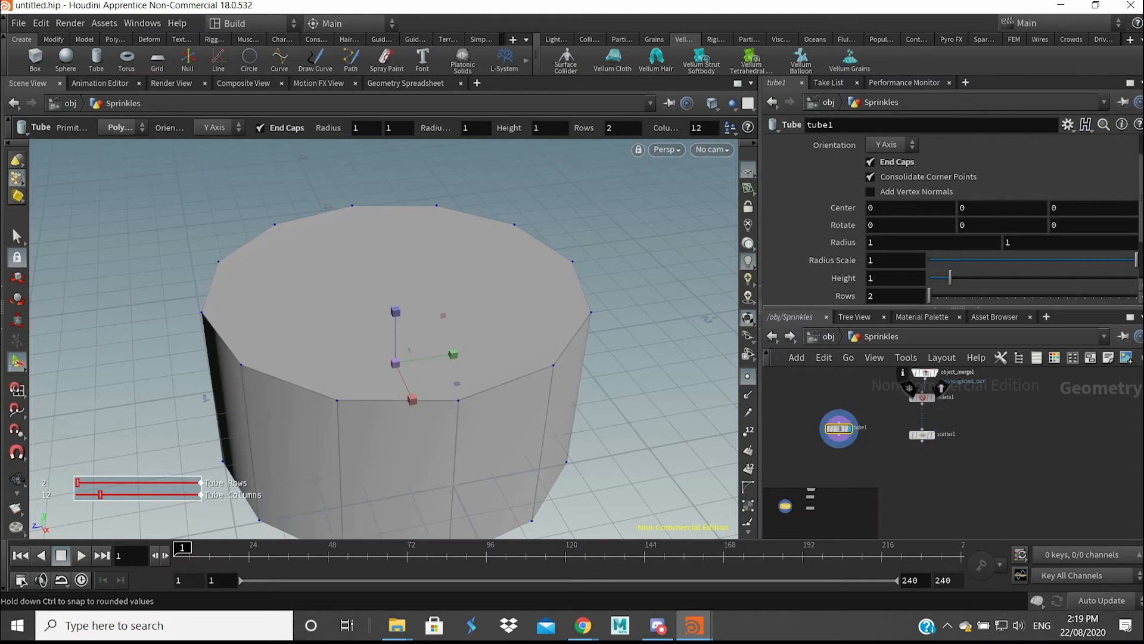
# Reduce the Tube's Radius Scale to 0.202
pyautogui.moveTo(965, 260)
pyautogui.mouseDown()
pyautogui.moveTo(938, 260)
pyautogui.moveTo(975, 260)
pyautogui.mouseUp()
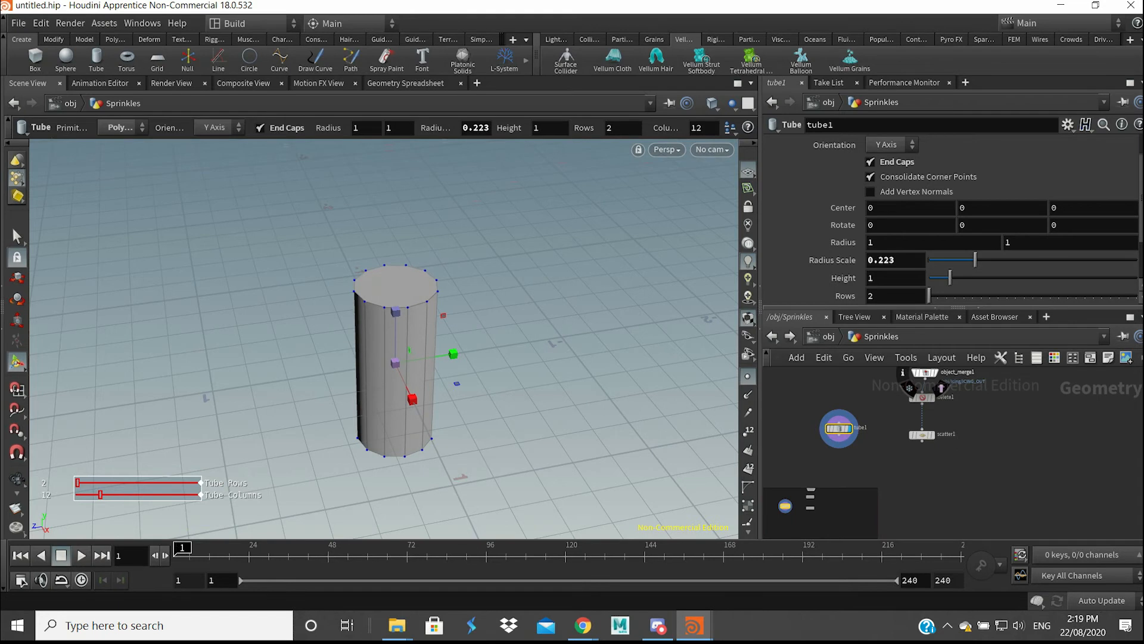
pyautogui.press('Escape')
pyautogui.moveTo(411, 387); pyautogui.dragTo(397, 378)
pyautogui.scroll(2, 396, 379)
pyautogui.moveTo(397, 378); pyautogui.dragTo(459, 329, button='middle')
pyautogui.moveTo(459, 329); pyautogui.dragTo(492, 372)
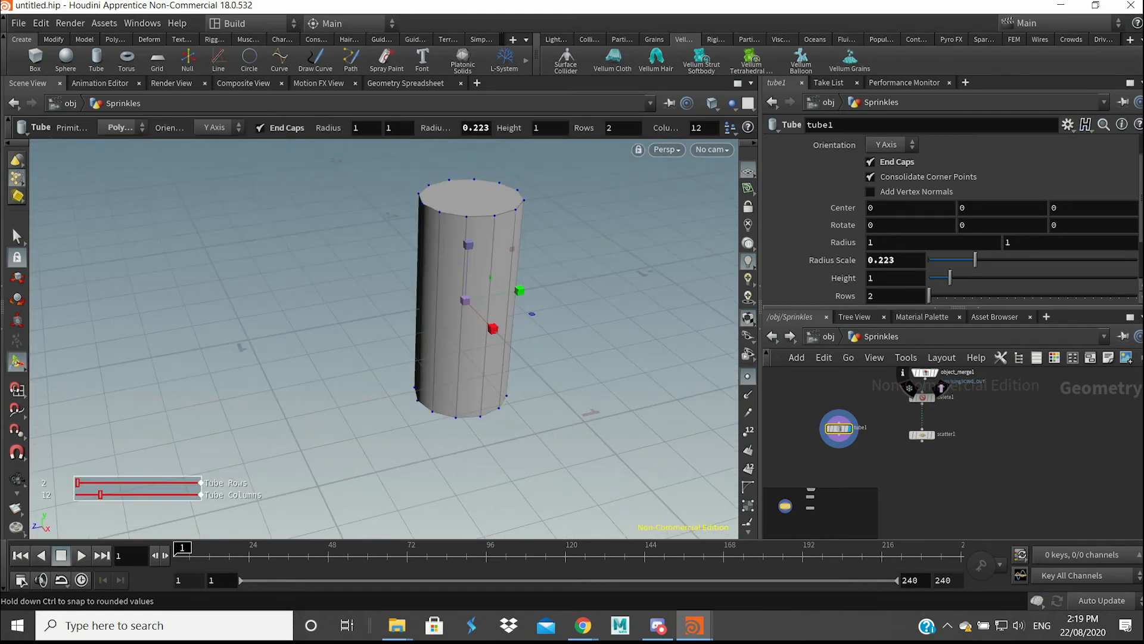
pyautogui.moveTo(975, 260); pyautogui.dragTo(971, 260)
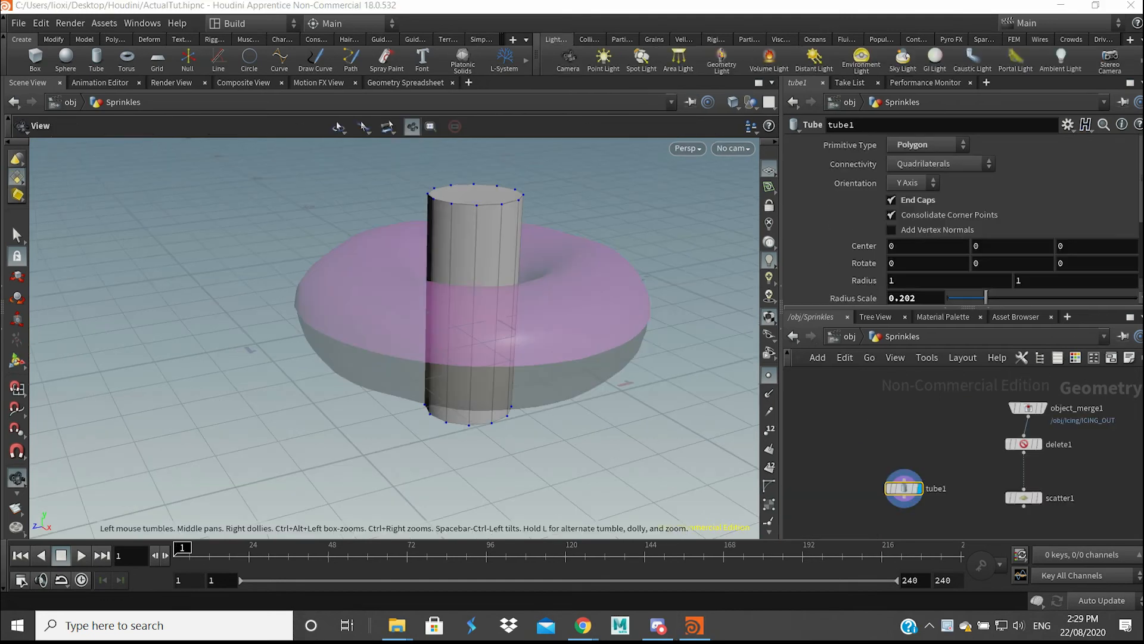
pyautogui.moveTo(453, 357); pyautogui.dragTo(404, 375)
pyautogui.moveTo(411, 357); pyautogui.dragTo(393, 383, button='middle')
pyautogui.moveTo(394, 384)
pyautogui.mouseDown()
pyautogui.moveTo(406, 355)
pyautogui.moveTo(396, 374)
pyautogui.mouseUp()
pyautogui.moveTo(395, 374); pyautogui.dragTo(372, 358, button='middle')
pyautogui.moveTo(372, 359); pyautogui.dragTo(407, 371)
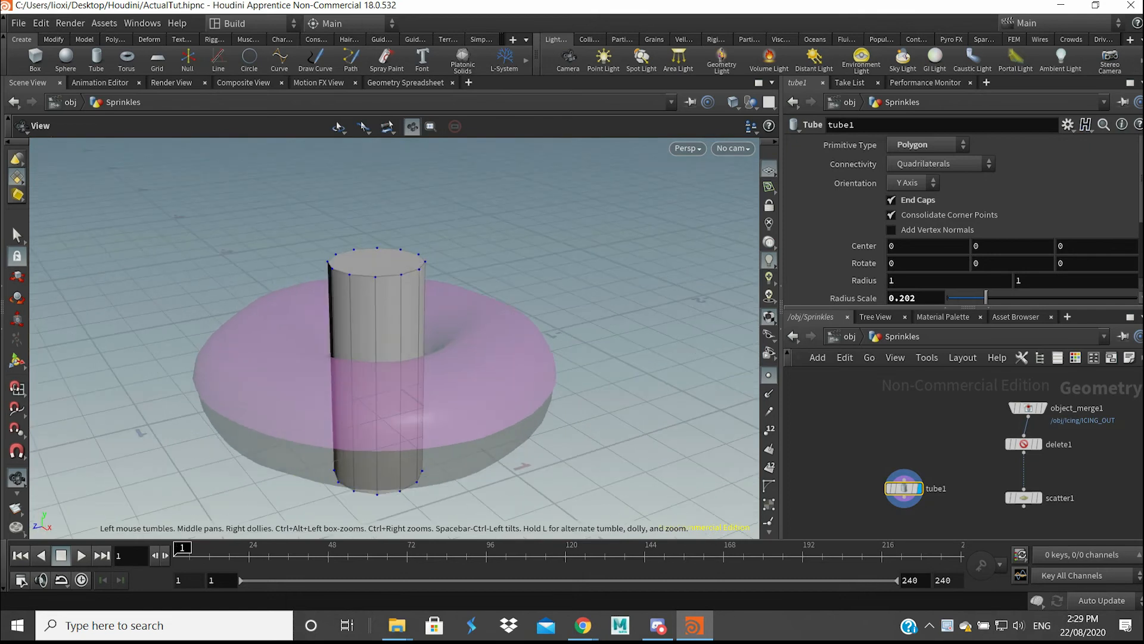
pyautogui.moveTo(405, 371); pyautogui.dragTo(390, 336, button='middle')
# Add a Copy to Points node below the Tube and Scatter nodes
pyautogui.moveTo(969, 477); pyautogui.dragTo(940, 438, button='middle')
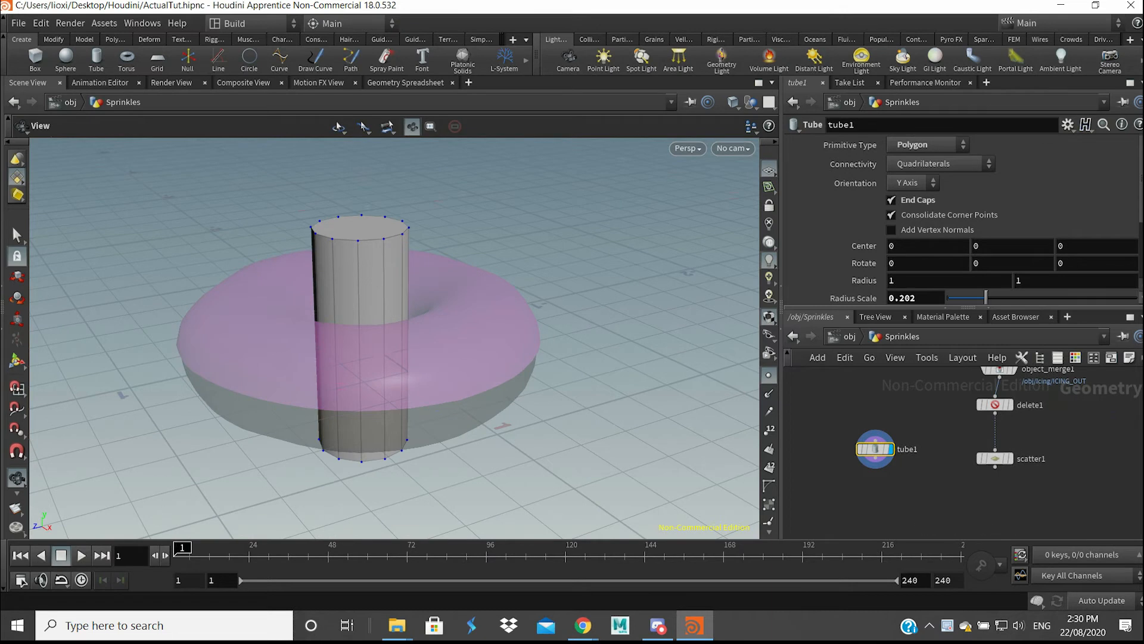
pyautogui.press('Tab')
pyautogui.write('copy')
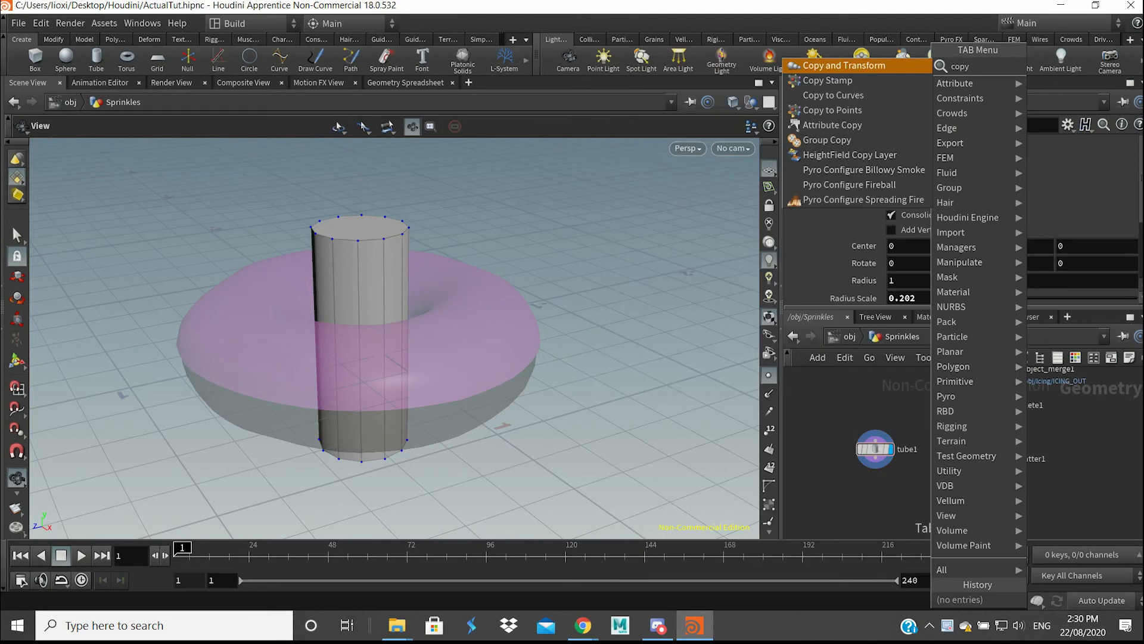
pyautogui.write('to')
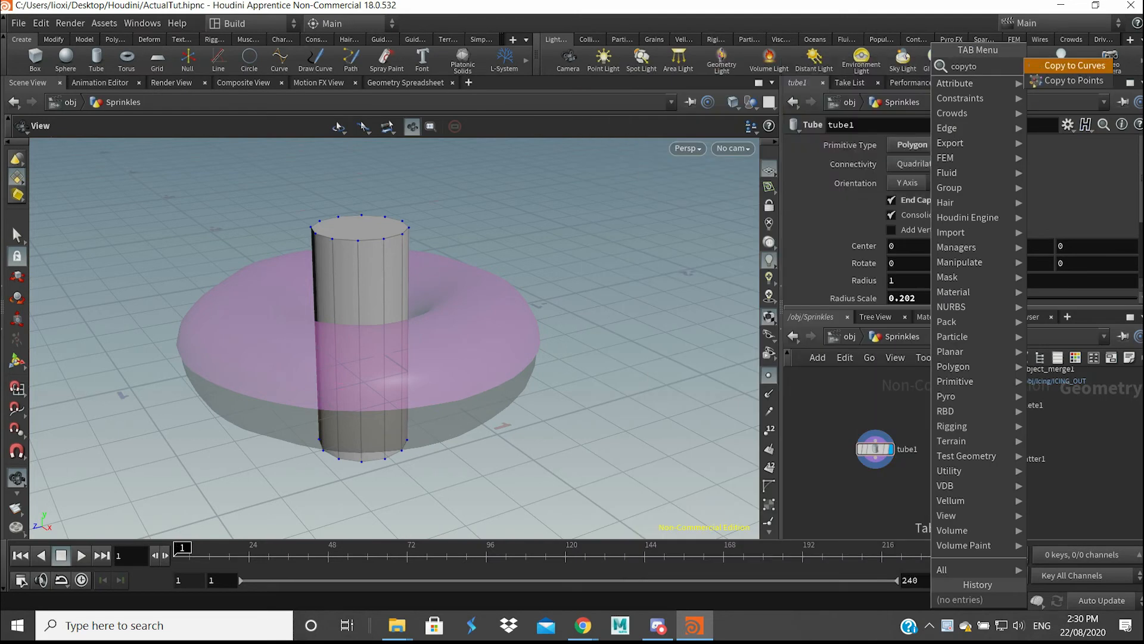
pyautogui.press('Down')
pyautogui.press('Return')
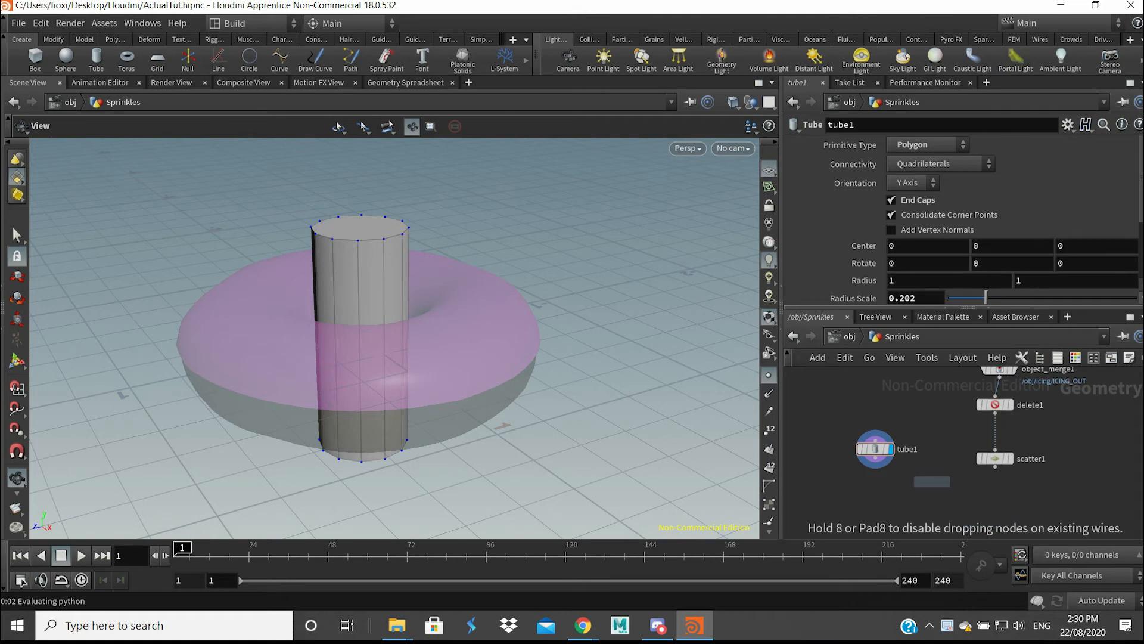
pyautogui.click(903, 485)
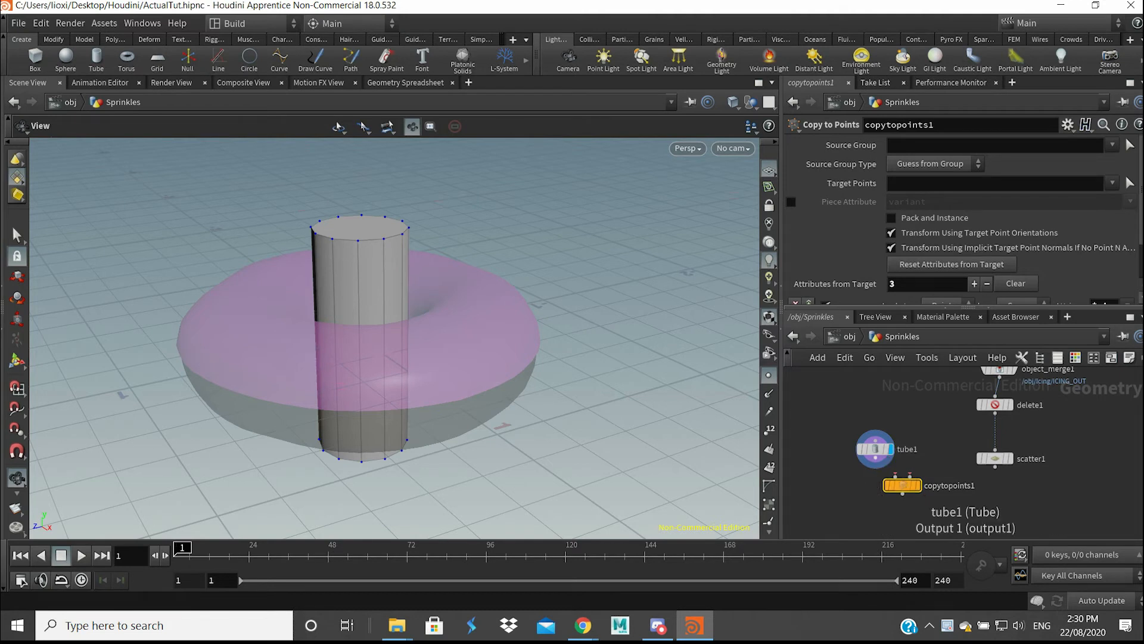
# Wire the Tube into the Copy to Points node's first input and the Scatter into its second, and display its output
pyautogui.moveTo(875, 467); pyautogui.dragTo(896, 475)
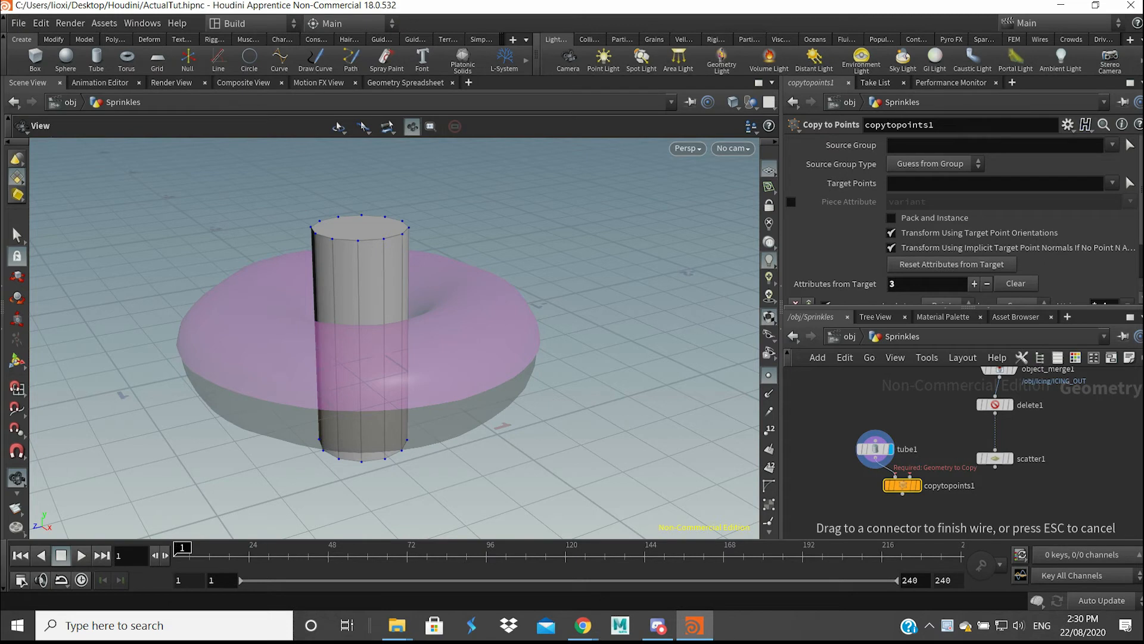
pyautogui.click(895, 475)
pyautogui.moveTo(995, 467); pyautogui.dragTo(927, 497)
pyautogui.click(946, 477)
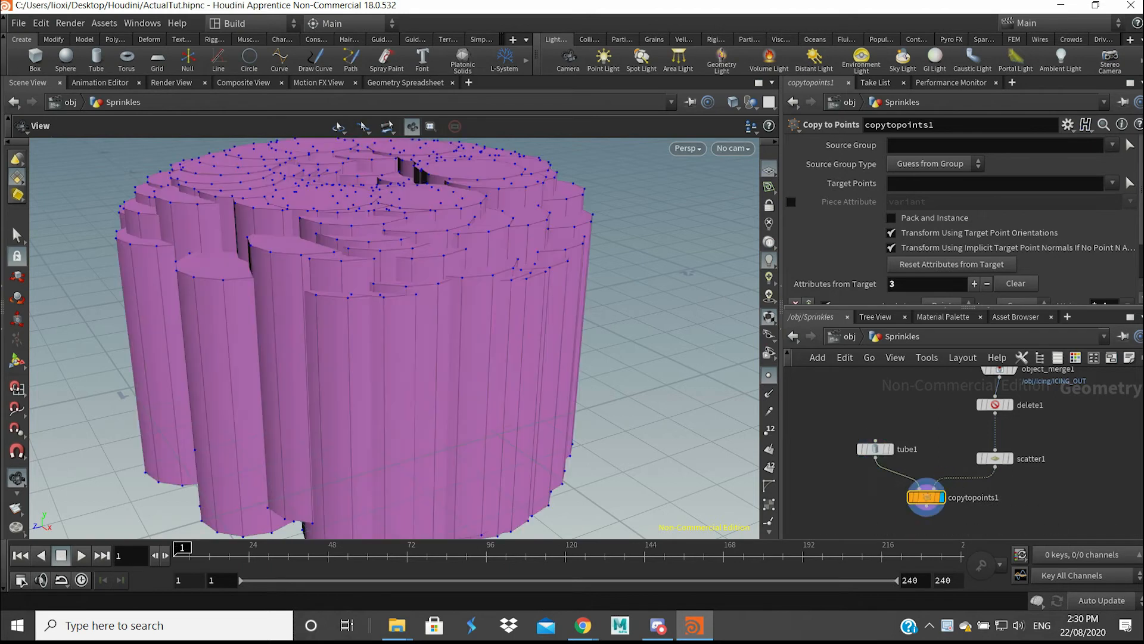
pyautogui.moveTo(417, 358); pyautogui.dragTo(373, 390)
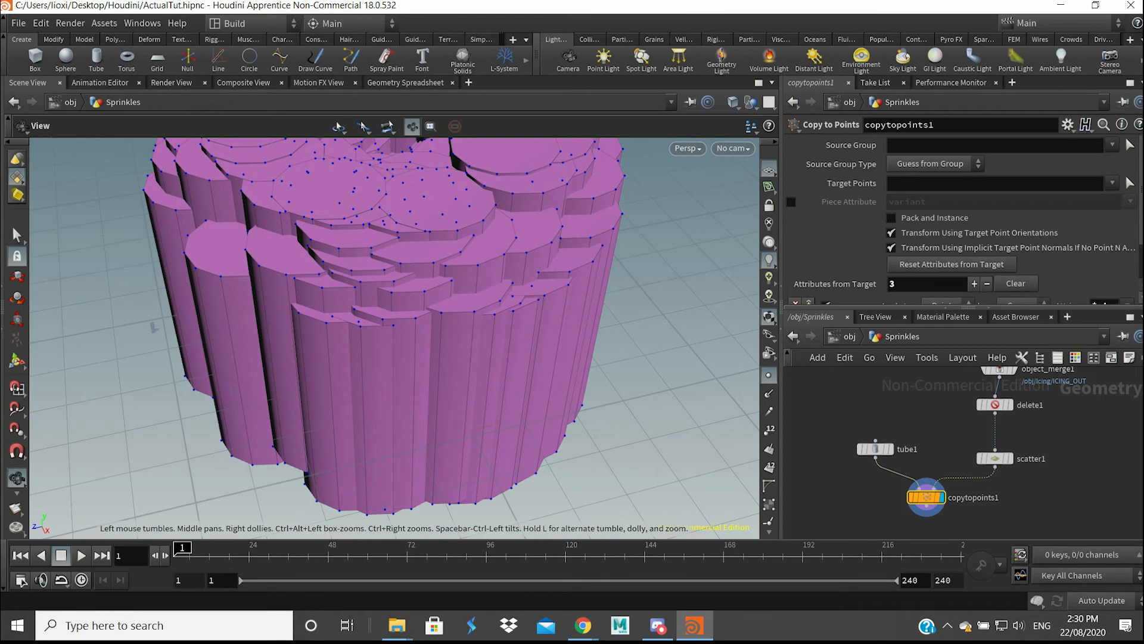
# Examine the Tube node's info and close it
pyautogui.moveTo(876, 449)
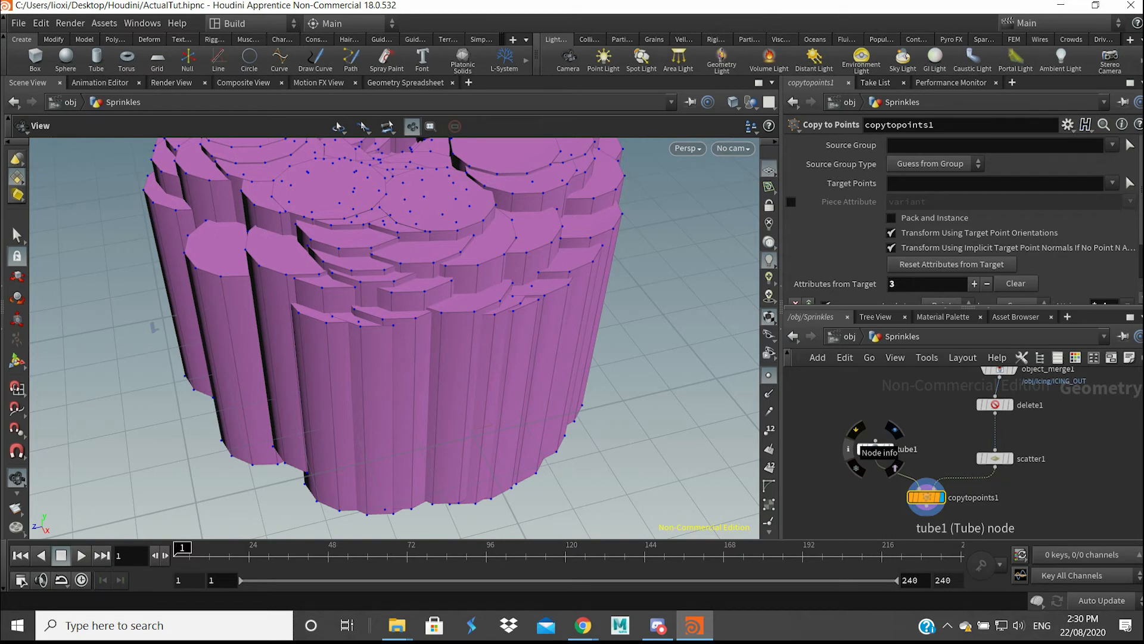
pyautogui.click(848, 449)
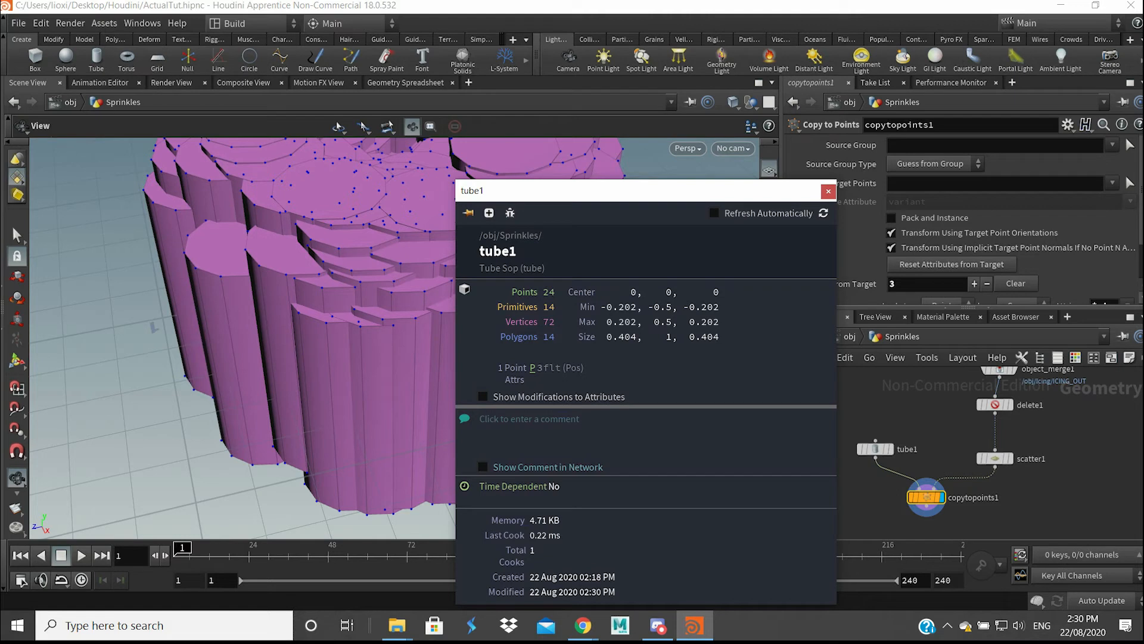
pyautogui.moveTo(646, 191); pyautogui.dragTo(618, 194)
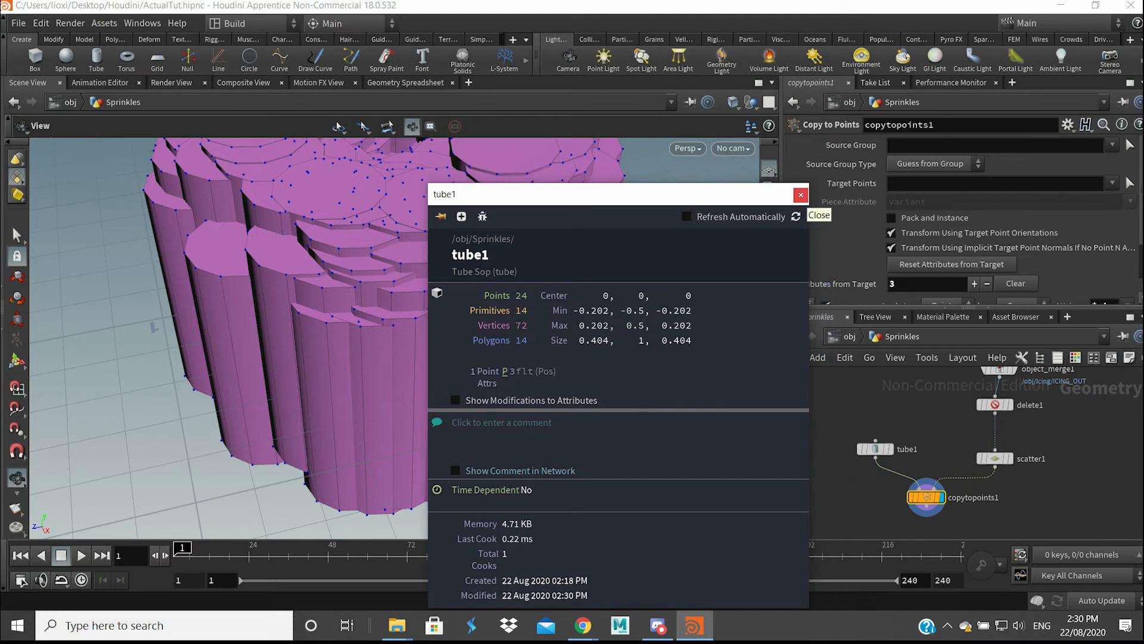
pyautogui.click(801, 194)
# Move the Object Merge, Delete and Scatter nodes up to make room above the Copy to Points node
pyautogui.scroll(-3, 987, 429)
pyautogui.moveTo(980, 384); pyautogui.dragTo(1013, 458)
pyautogui.moveTo(992, 447); pyautogui.dragTo(994, 418)
pyautogui.click(1036, 456)
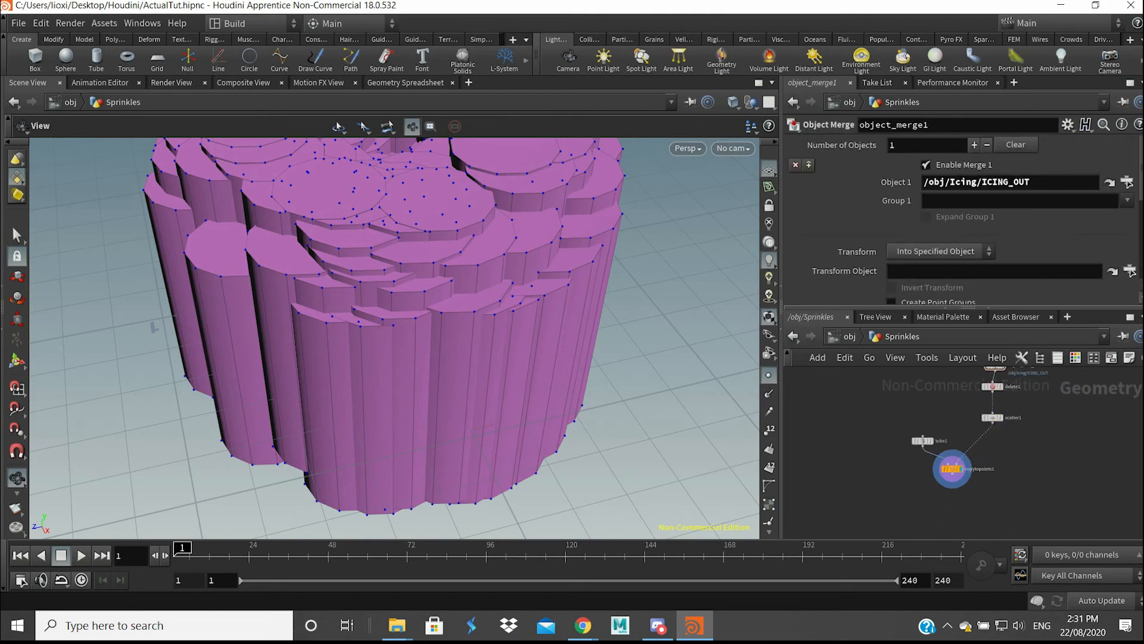
# Insert an Attribute Create node on the wire between the Scatter and Copy to Points nodes
pyautogui.moveTo(394, 298); pyautogui.dragTo(372, 316, button='middle')
pyautogui.scroll(-3, 399, 360)
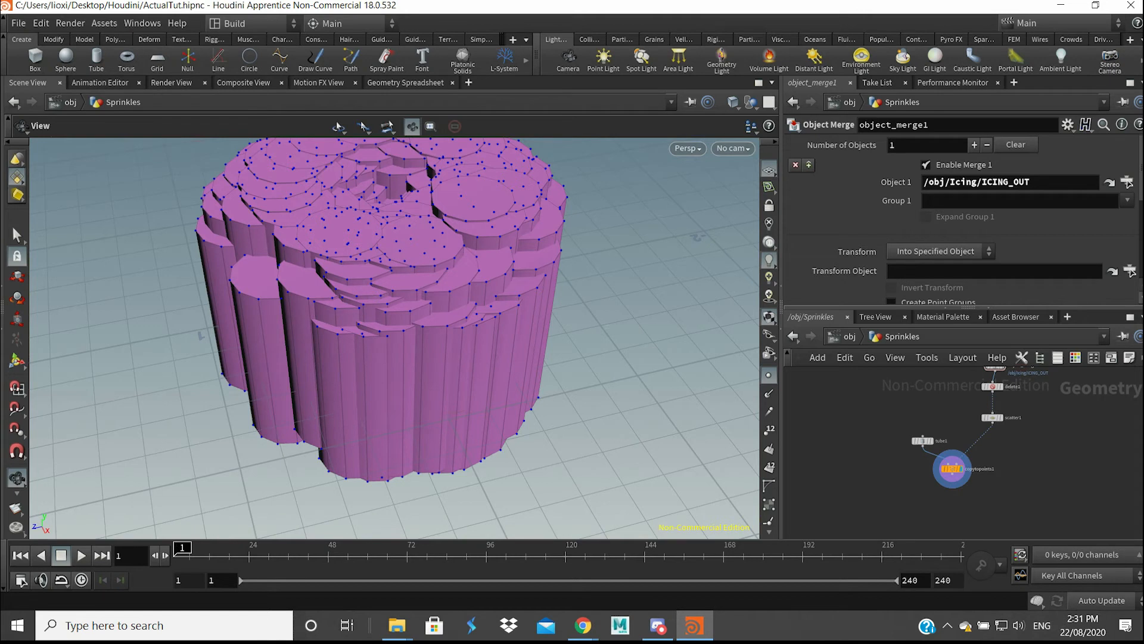
pyautogui.press('Tab')
pyautogui.write('attr')
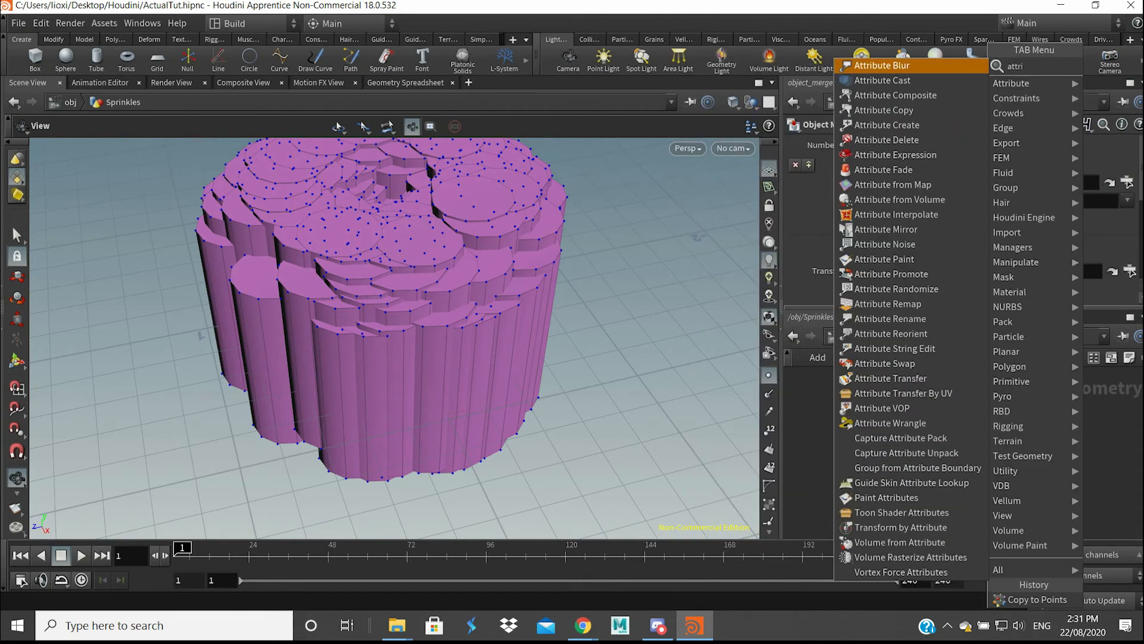
pyautogui.write('ibuteb')
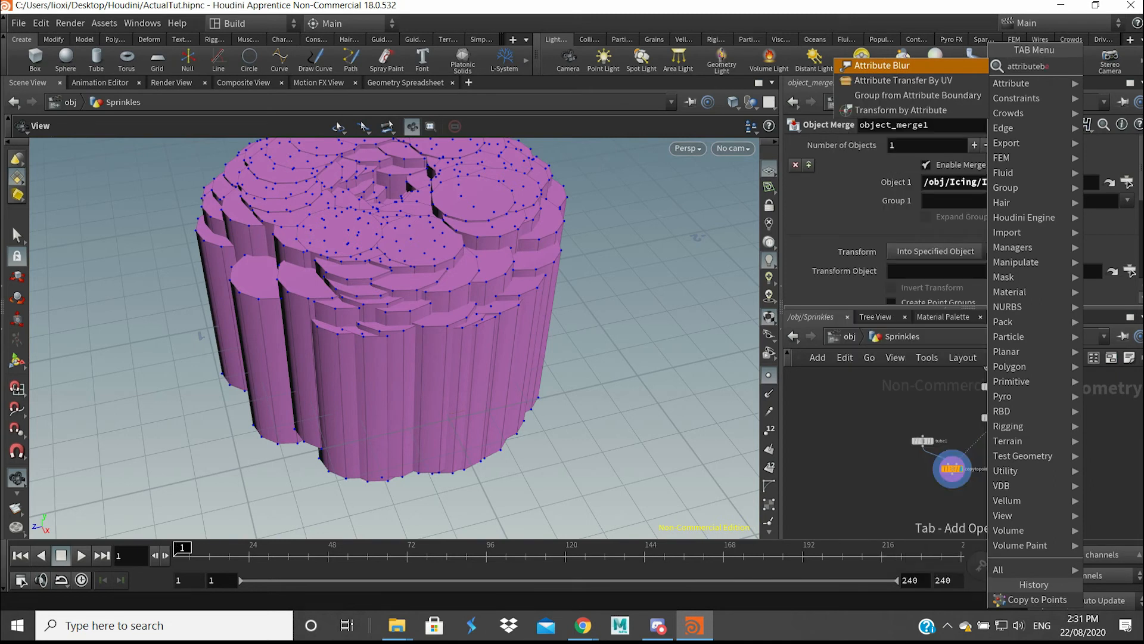
pyautogui.press('BackSpace')
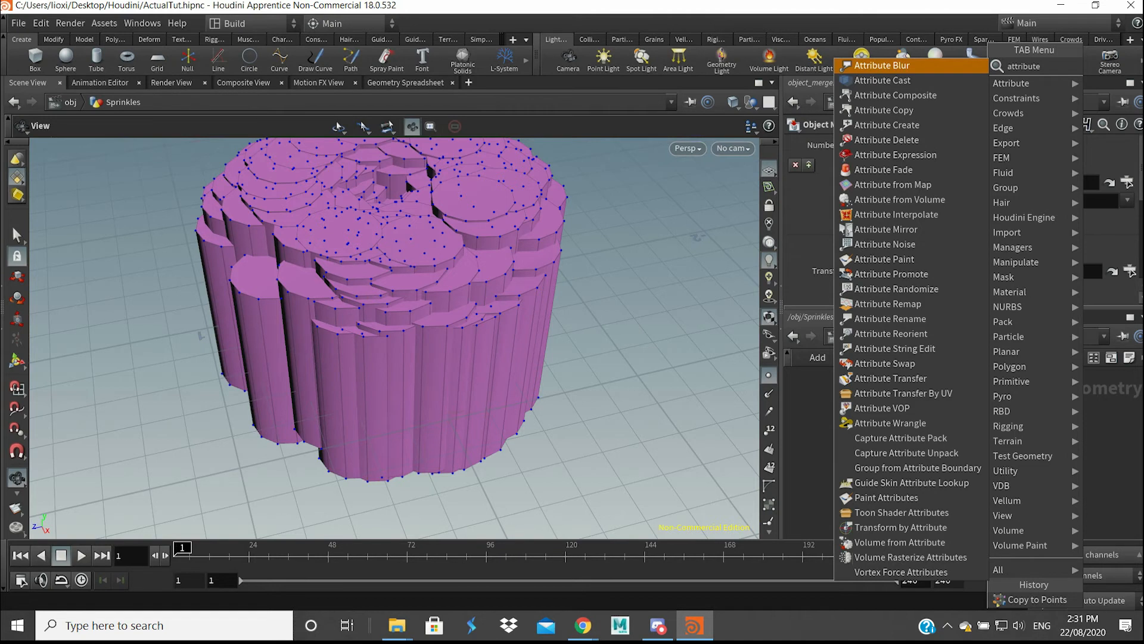
pyautogui.write('c')
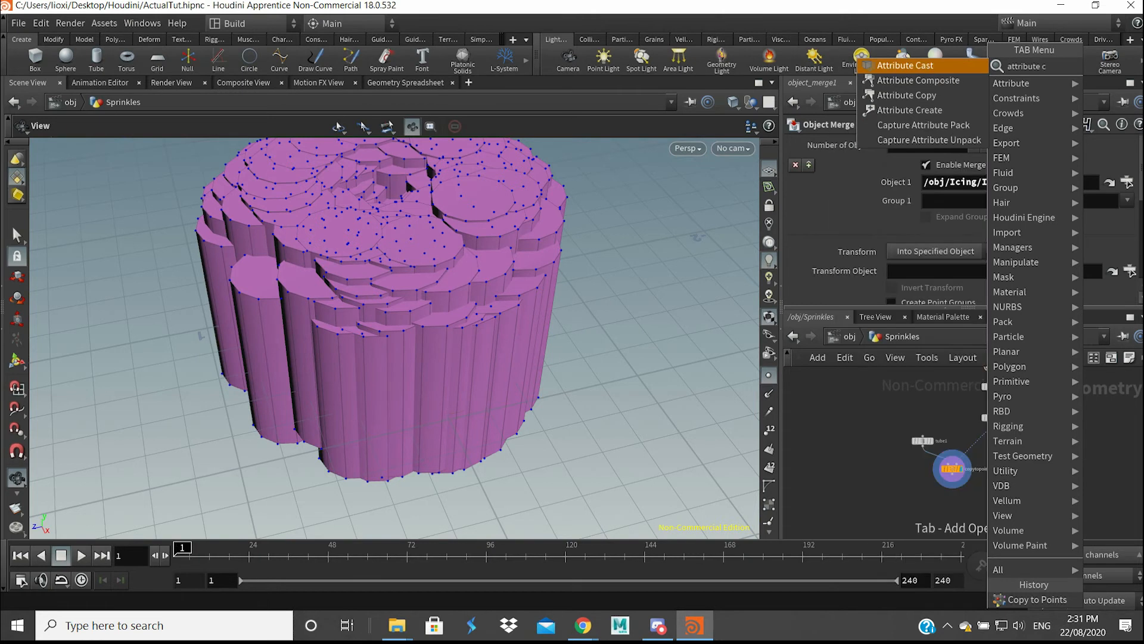
pyautogui.write('rea')
pyautogui.press('Return')
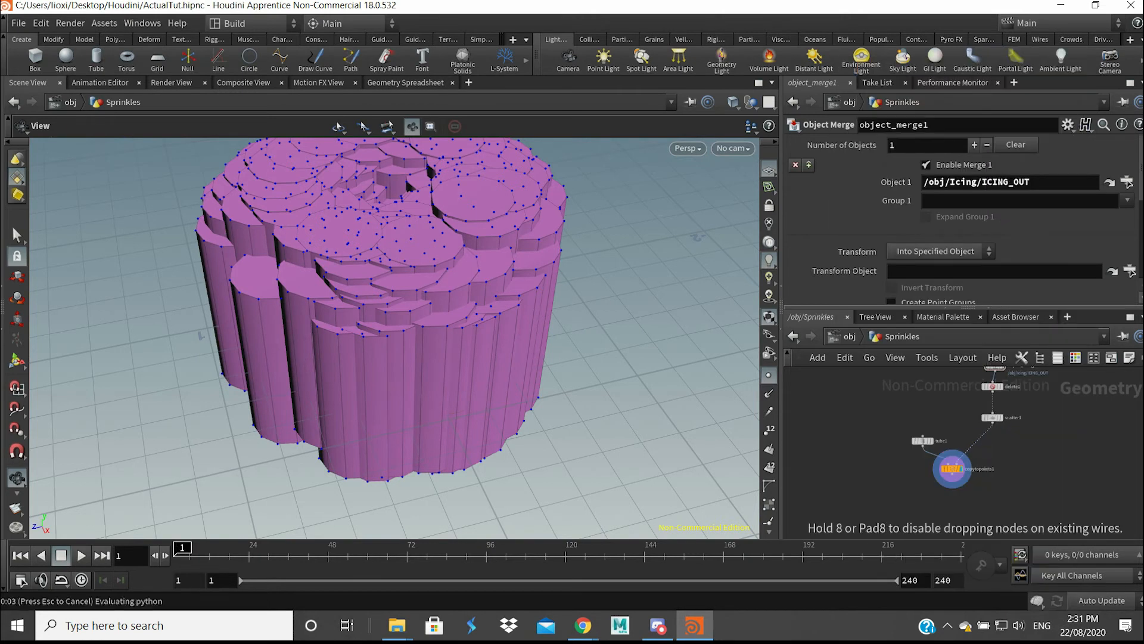
pyautogui.moveTo(1013, 477); pyautogui.dragTo(984, 488, button='middle')
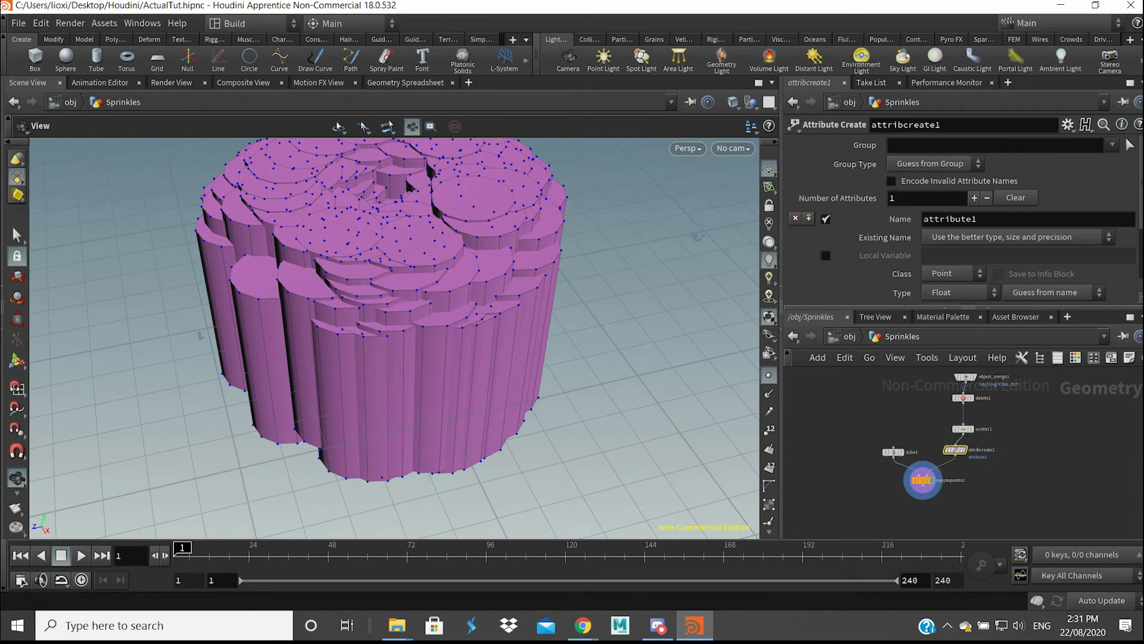
# Align the Attribute Create node directly beneath the Scatter node
pyautogui.scroll(5, 957, 394)
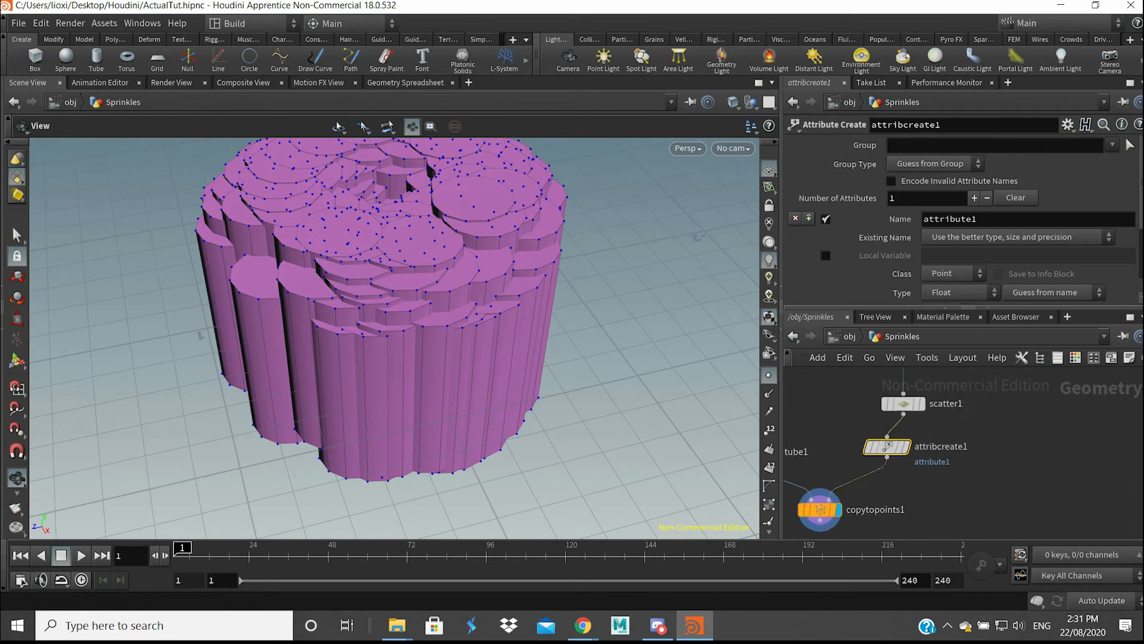
pyautogui.moveTo(966, 456); pyautogui.dragTo(970, 434)
pyautogui.moveTo(989, 453); pyautogui.dragTo(998, 412, button='middle')
pyautogui.click(998, 412)
pyautogui.moveTo(962, 452); pyautogui.dragTo(980, 437)
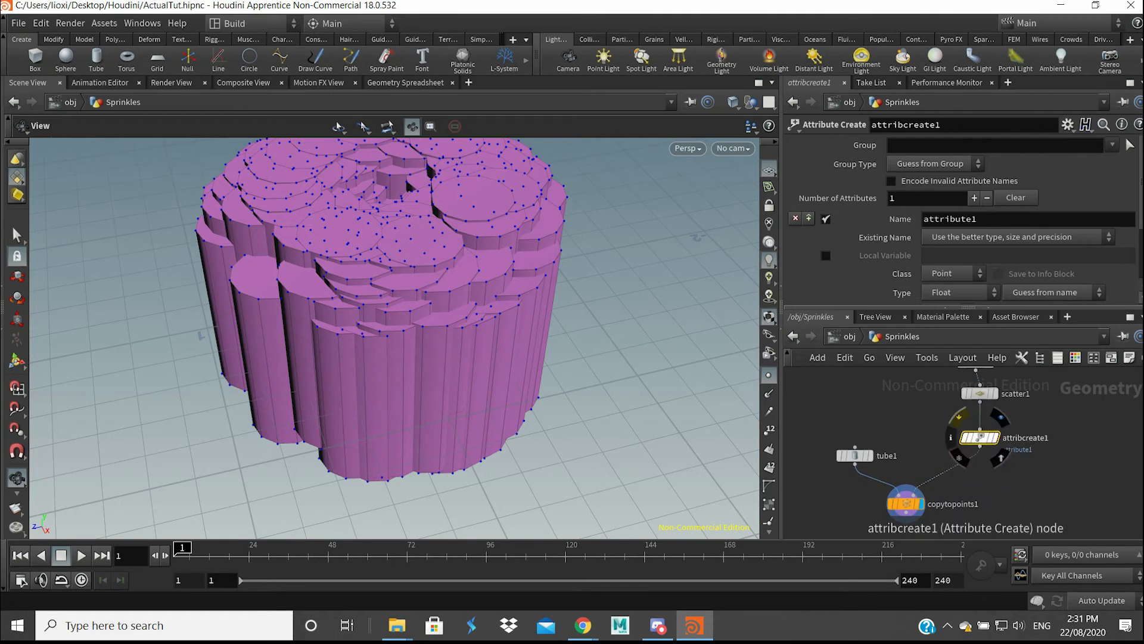
# Name the attribute in the Attribute Create node pscale
pyautogui.scroll(-3, 966, 226)
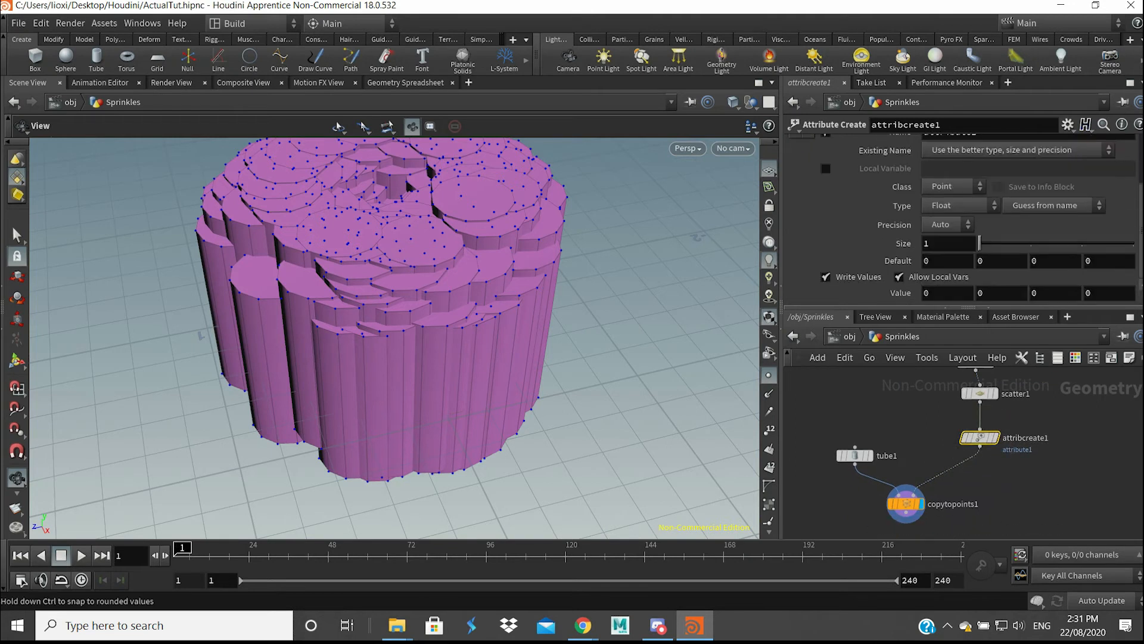
pyautogui.scroll(3, 965, 226)
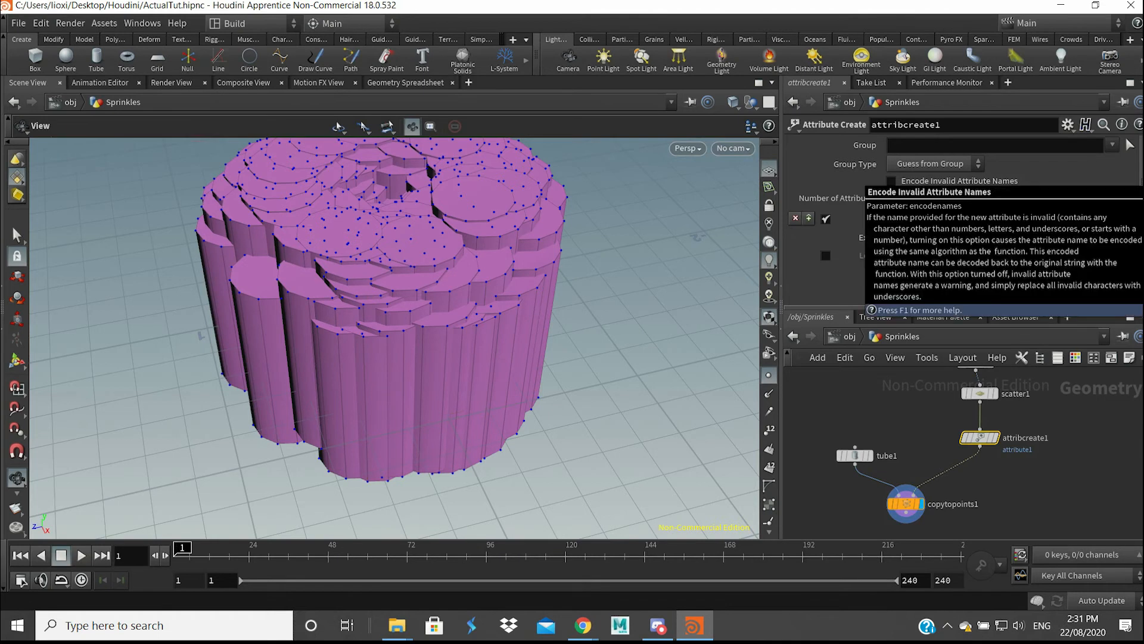
pyautogui.moveTo(989, 219); pyautogui.dragTo(907, 219)
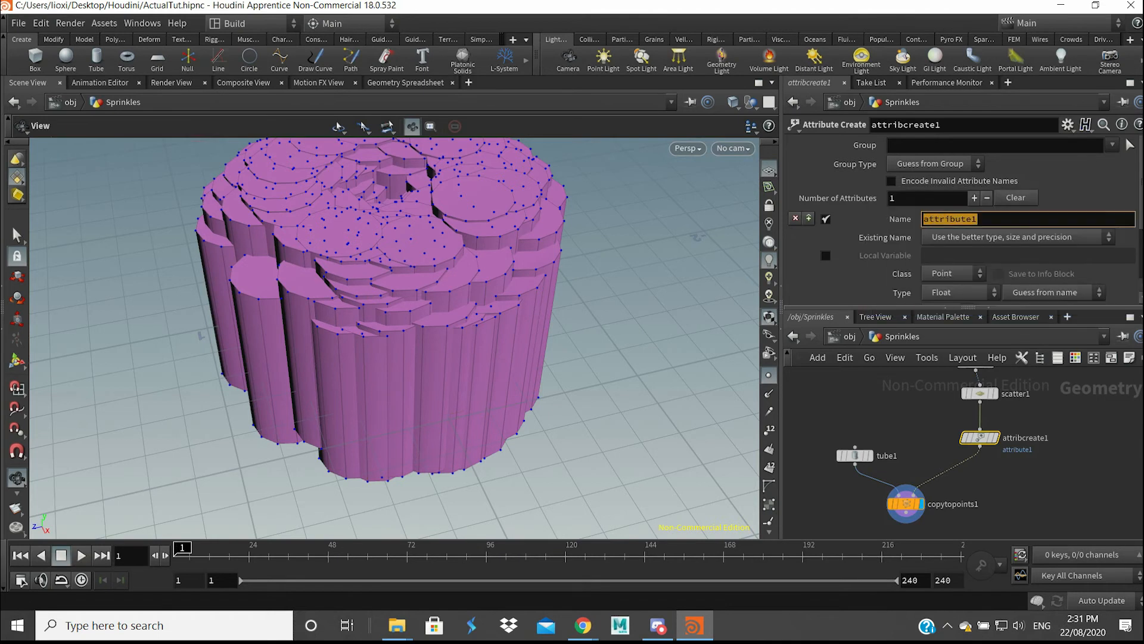
pyautogui.write('pscale')
pyautogui.press('Return')
# Set all four components of the pscale attribute's Value to 0.02 and turn off point display in the viewport
pyautogui.scroll(5, 357, 333)
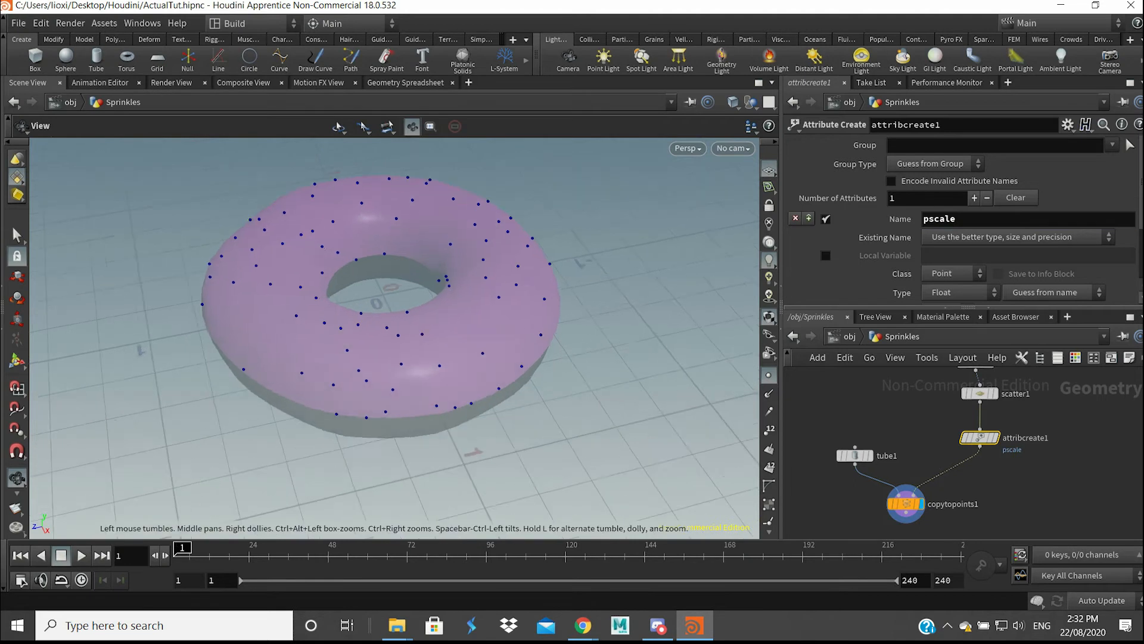
pyautogui.scroll(-3, 382, 309)
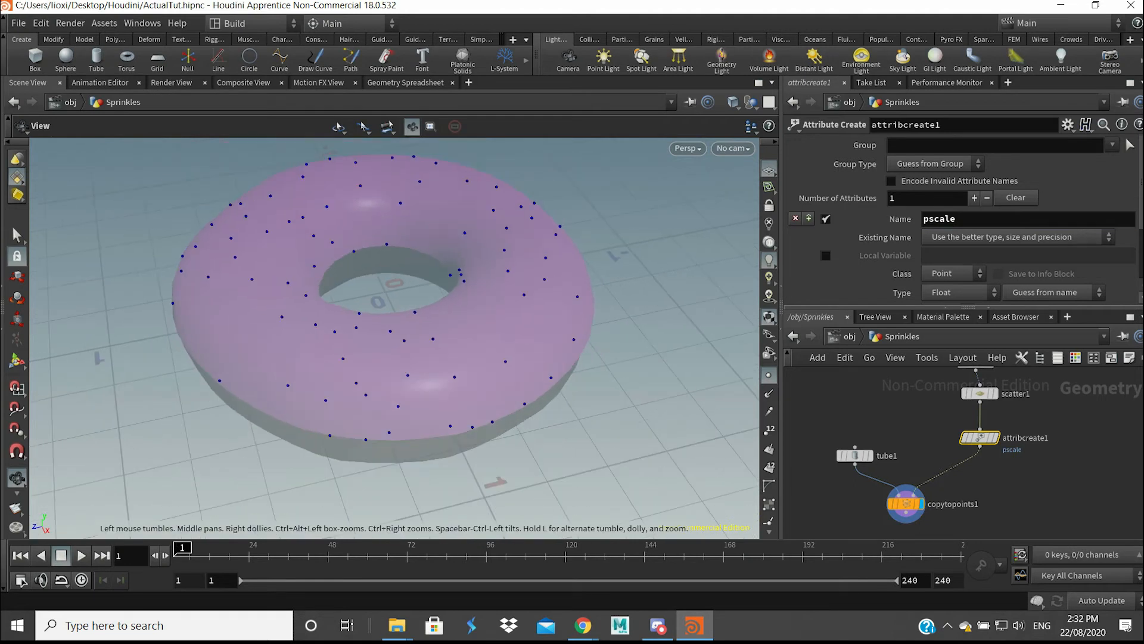
pyautogui.scroll(-3, 962, 221)
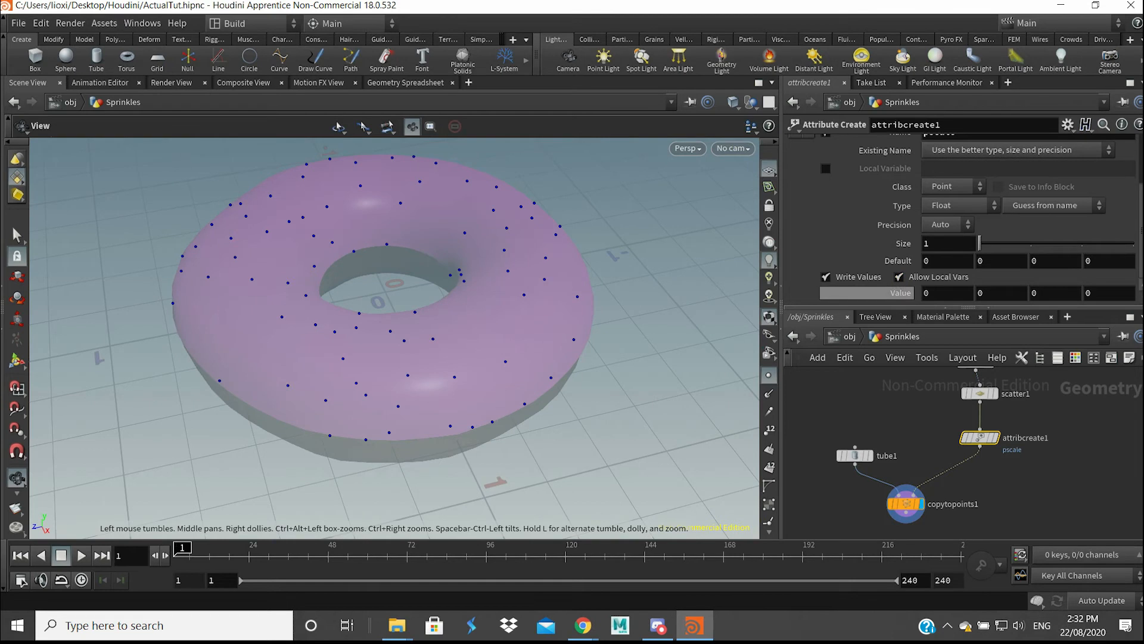
pyautogui.middleClick(903, 292)
pyautogui.moveTo(907, 316); pyautogui.dragTo(930, 345, button='middle')
pyautogui.click(768, 375)
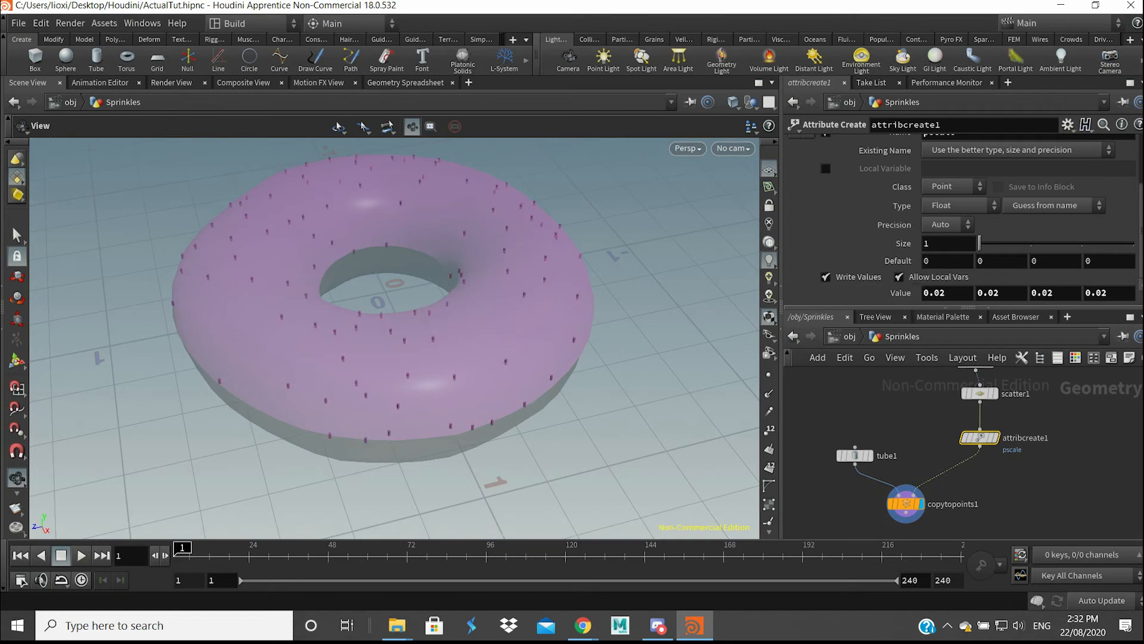
# Raise all four components of the pscale attribute's Value to 0.05 to enlarge the sprinkles
pyautogui.moveTo(417, 340); pyautogui.dragTo(373, 337)
pyautogui.moveTo(488, 358); pyautogui.dragTo(476, 334, button='right')
pyautogui.moveTo(477, 298); pyautogui.dragTo(503, 399, button='middle')
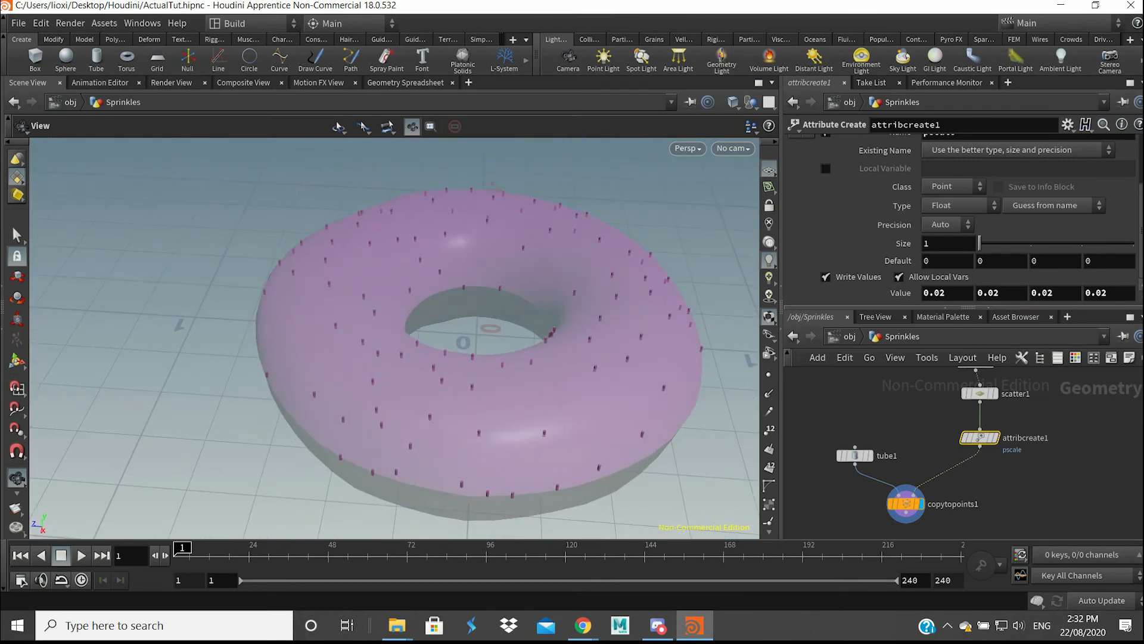
pyautogui.scroll(3, 963, 218)
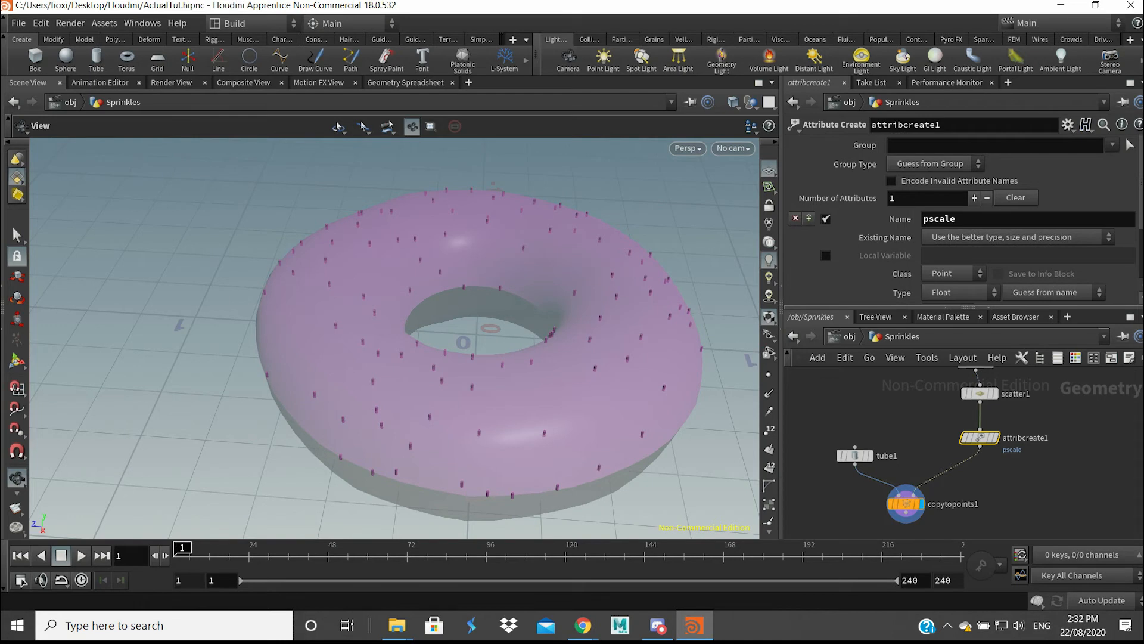
pyautogui.scroll(-3, 962, 218)
pyautogui.moveTo(891, 293); pyautogui.dragTo(963, 325, button='middle')
pyautogui.moveTo(453, 358); pyautogui.dragTo(438, 384)
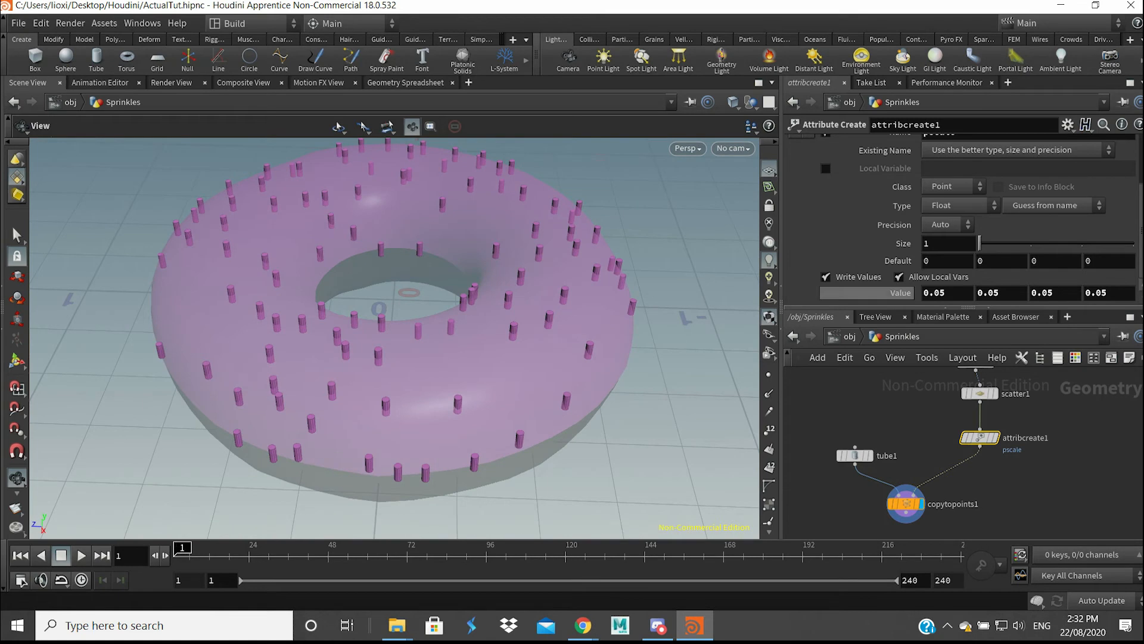
# Reduce all four components of the pscale attribute's Value to 0.03 to shrink the sprinkles
pyautogui.moveTo(896, 318); pyautogui.dragTo(870, 310, button='middle')
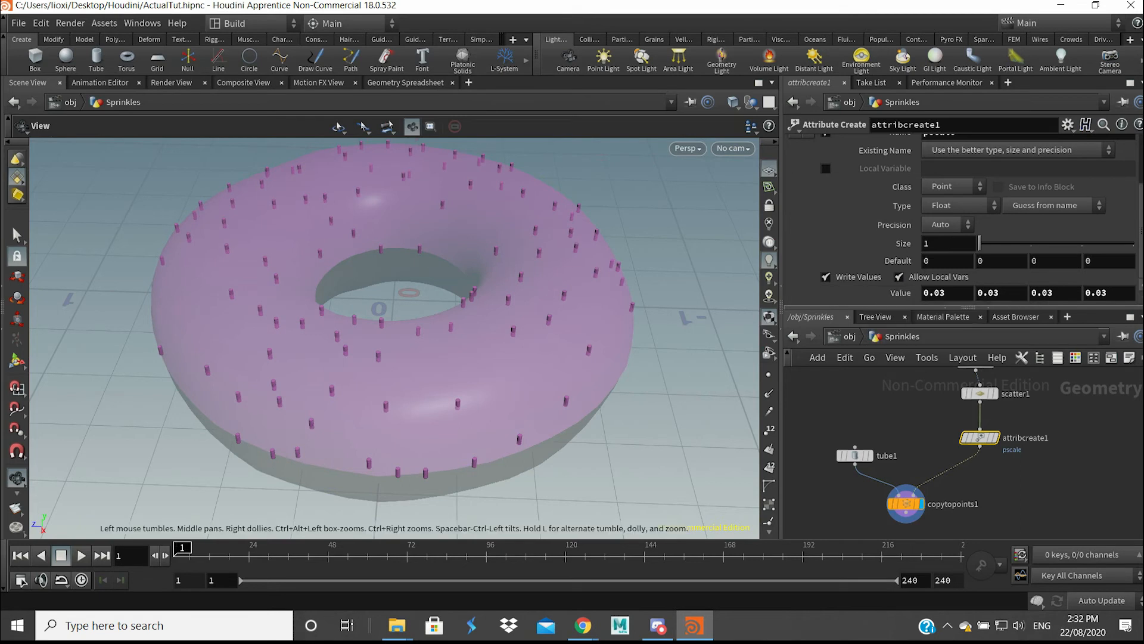
pyautogui.moveTo(452, 334); pyautogui.dragTo(495, 324)
pyautogui.scroll(-4, 501, 322)
pyautogui.moveTo(501, 321); pyautogui.dragTo(494, 245, button='middle')
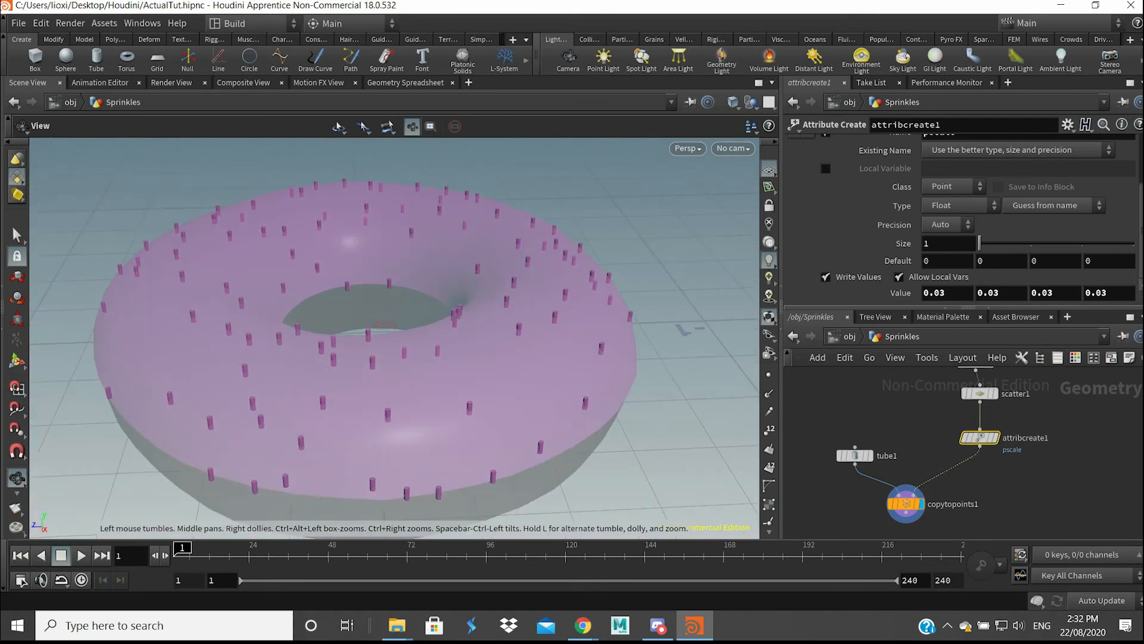
# Shift the node chain down to Attribute Create upward to make room above the Copy to Points node
pyautogui.click(921, 420)
pyautogui.scroll(-4, 992, 432)
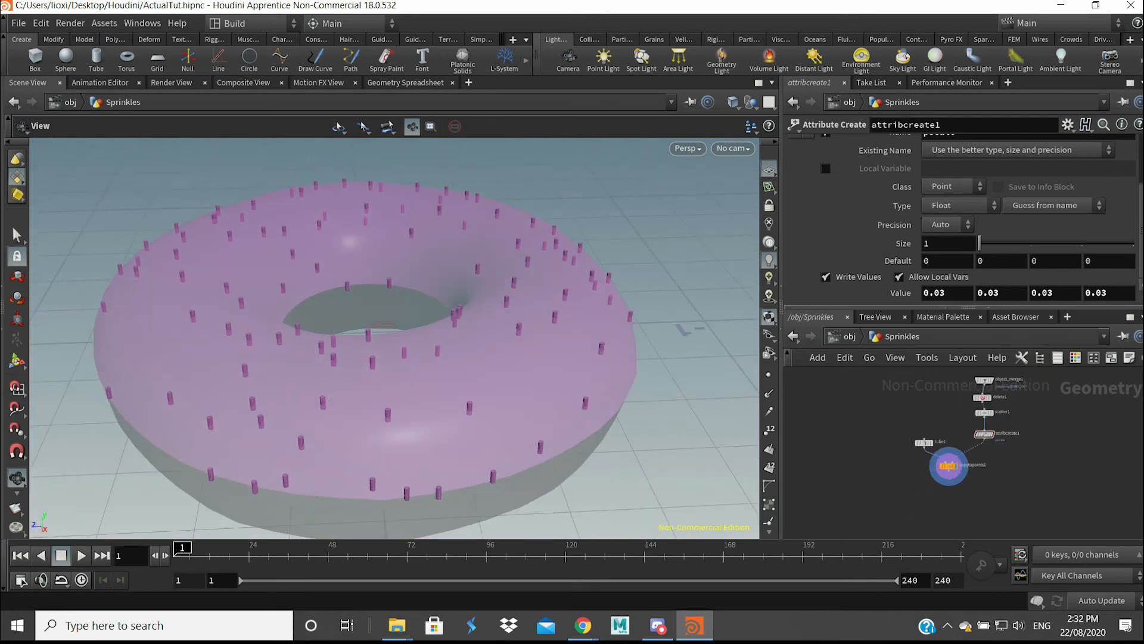
pyautogui.moveTo(954, 372); pyautogui.dragTo(1020, 420)
pyautogui.click(957, 373)
pyautogui.moveTo(957, 372); pyautogui.dragTo(982, 414)
pyautogui.click(1015, 434)
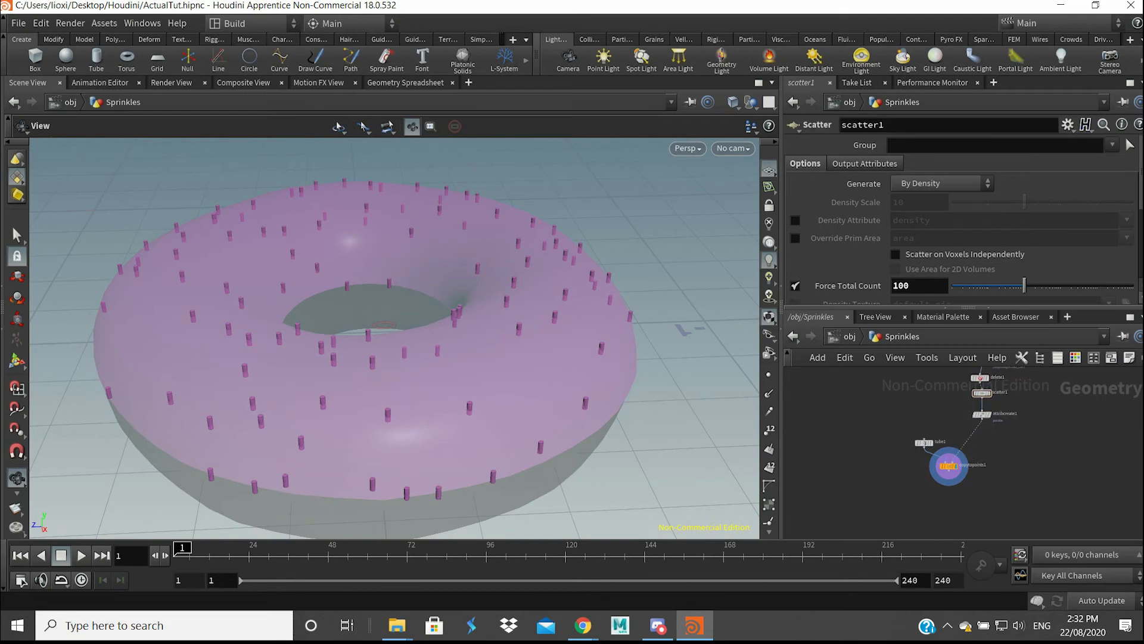
# Insert an Attribute Randomize node between the Attribute Create and Copy to Points nodes
pyautogui.scroll(3, 963, 441)
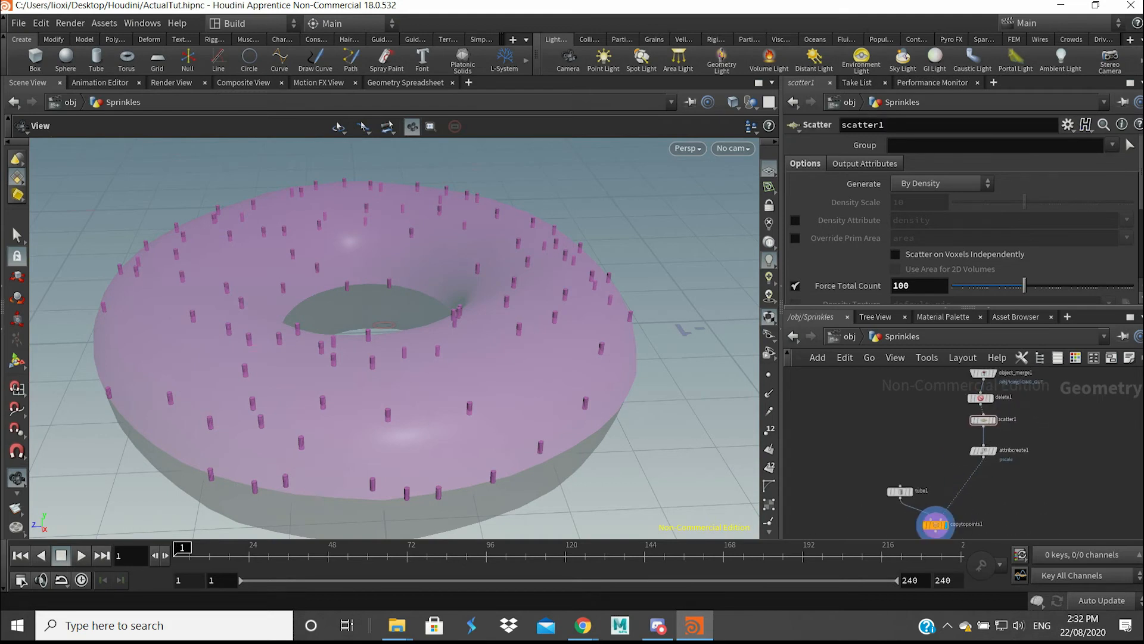
pyautogui.press('Tab')
pyautogui.write('a')
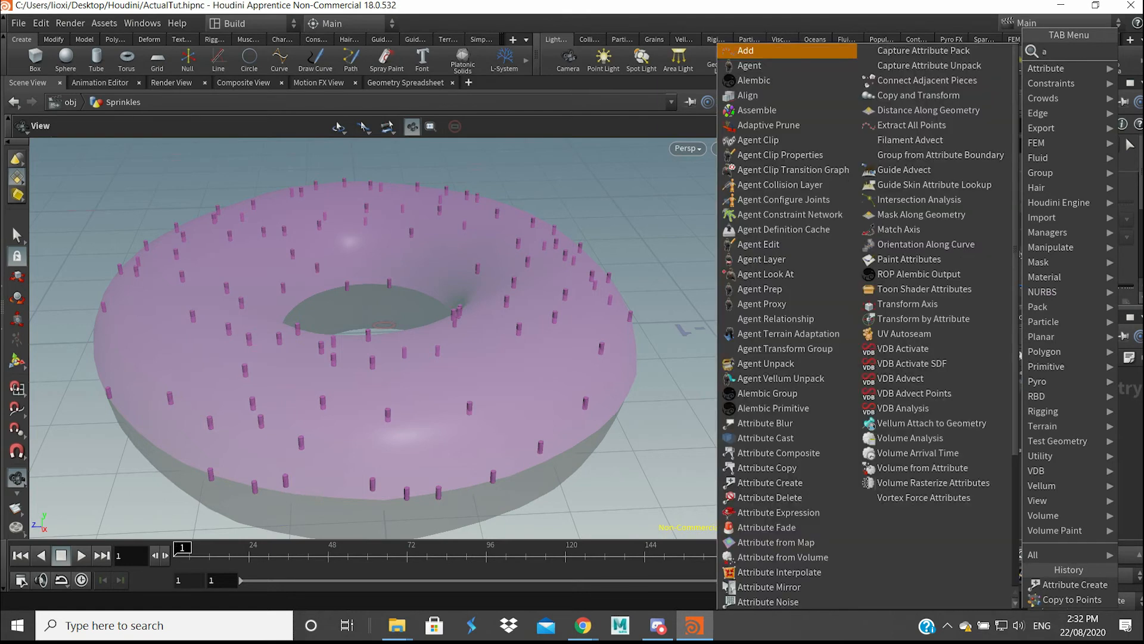
pyautogui.write('ran')
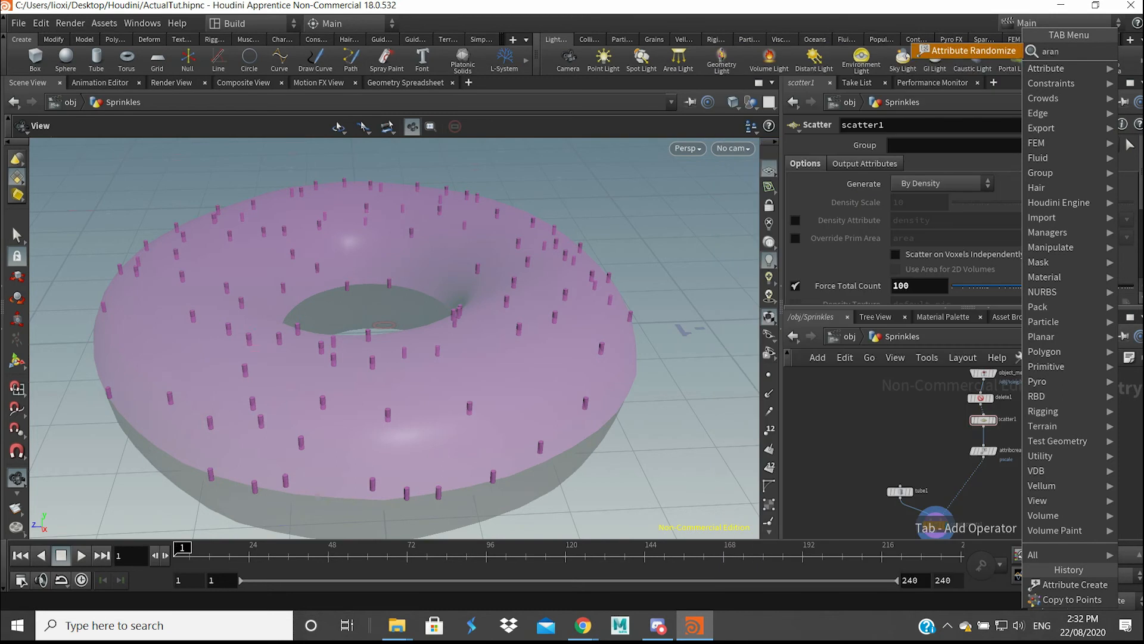
pyautogui.press('Return')
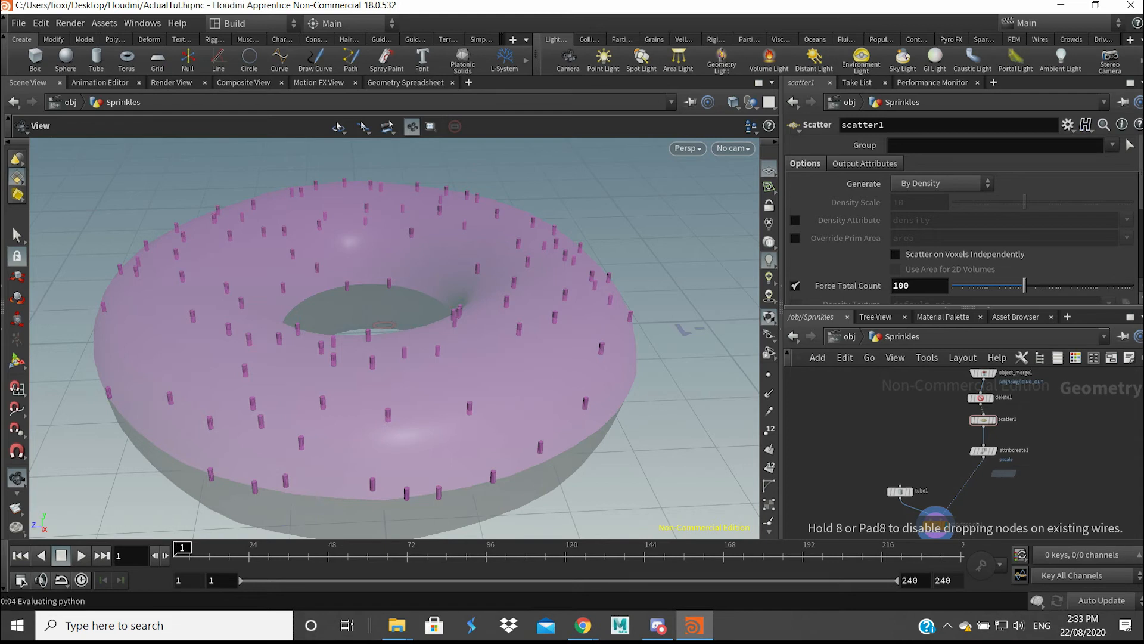
pyautogui.click(975, 476)
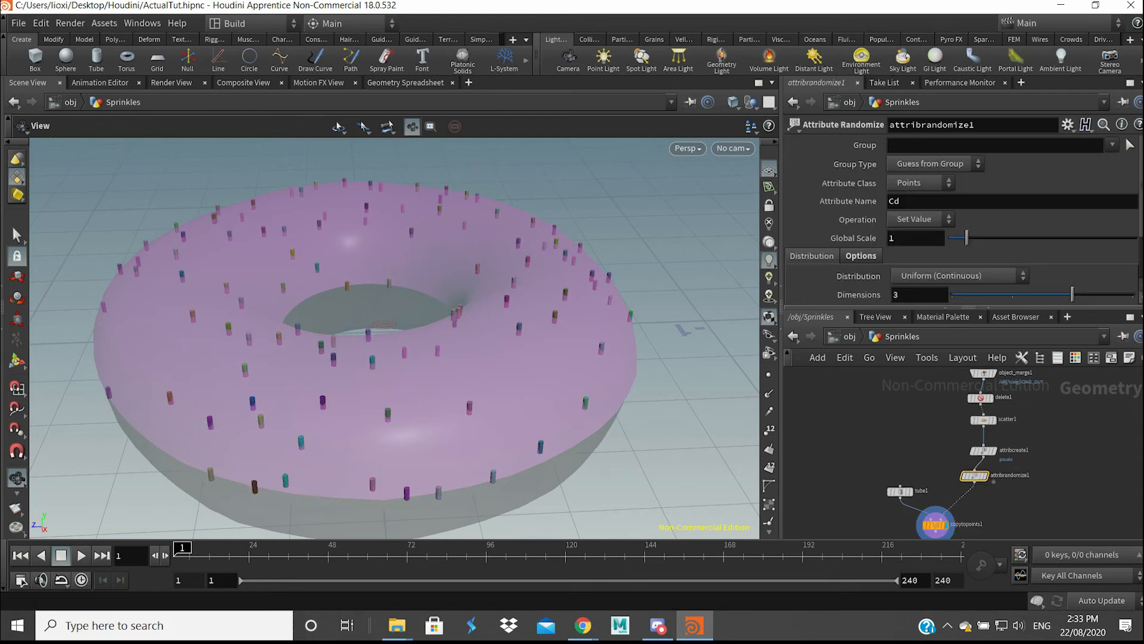
# Examine the sprinkles' colours and their orientation on the icing from several angles
pyautogui.moveTo(453, 310); pyautogui.dragTo(382, 321)
pyautogui.moveTo(381, 322); pyautogui.dragTo(460, 403, button='middle')
pyautogui.moveTo(460, 403); pyautogui.dragTo(554, 382)
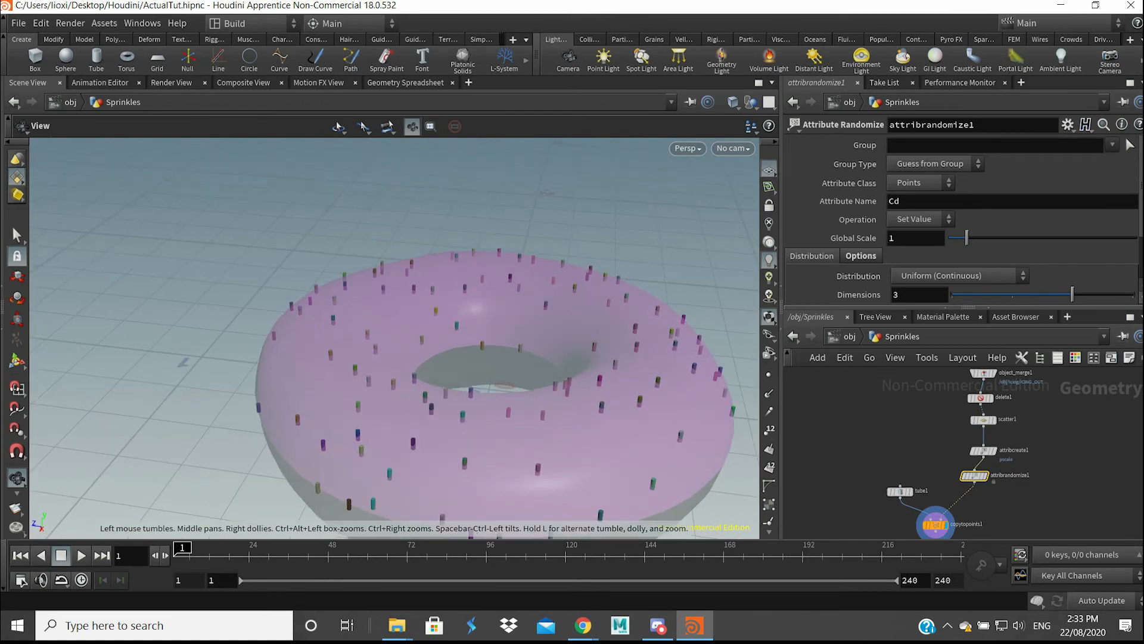
pyautogui.moveTo(554, 383); pyautogui.dragTo(514, 356)
pyautogui.moveTo(514, 357); pyautogui.dragTo(510, 375, button='middle')
pyautogui.moveTo(510, 374); pyautogui.dragTo(549, 412, button='right')
pyautogui.moveTo(513, 370)
pyautogui.mouseDown()
pyautogui.moveTo(566, 393)
pyautogui.moveTo(620, 363)
pyautogui.moveTo(515, 370)
pyautogui.mouseUp()
pyautogui.moveTo(515, 370); pyautogui.dragTo(509, 347, button='middle')
pyautogui.moveTo(508, 347); pyautogui.dragTo(456, 319, button='right')
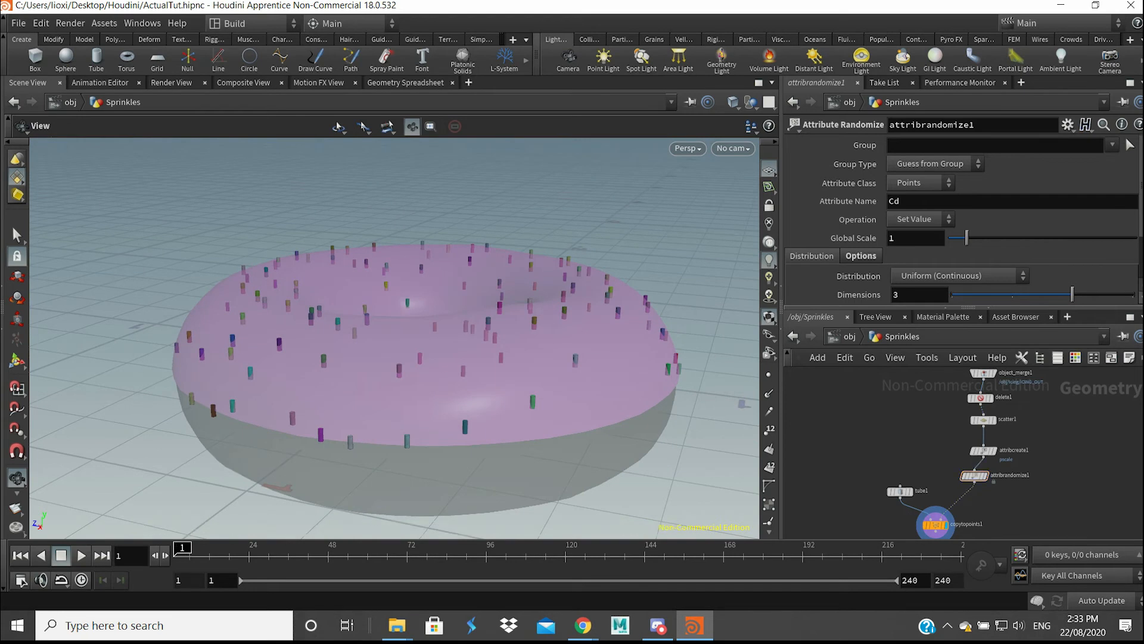
# Place an unconnected Normal node beside the Delete and Scatter nodes
pyautogui.press('Tab')
pyautogui.write('null')
pyautogui.press('Return')
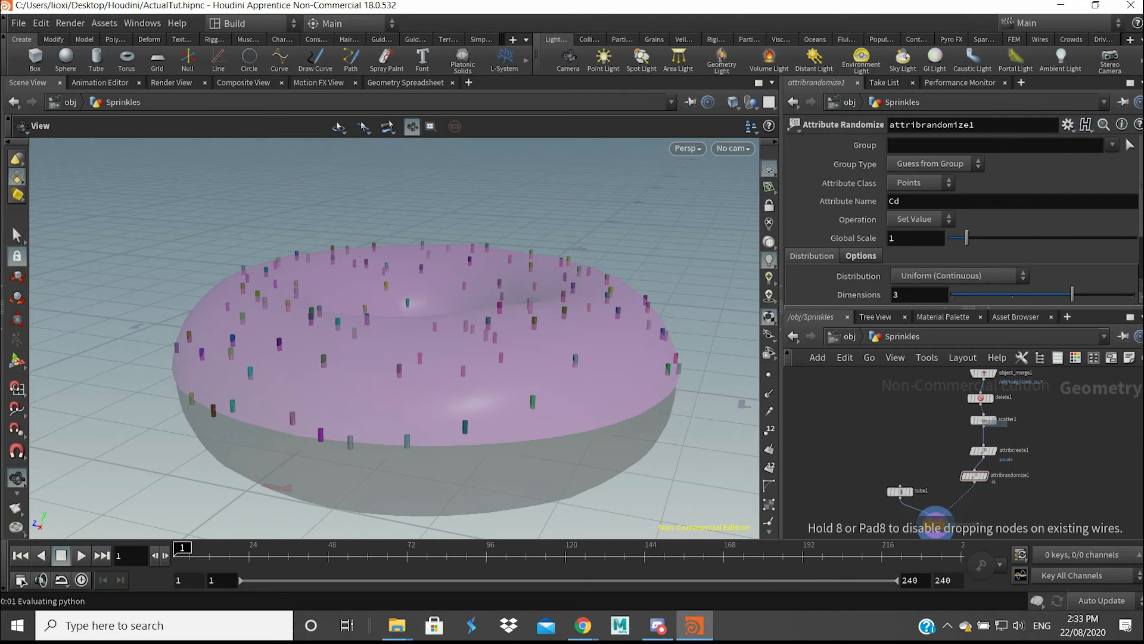
pyautogui.click(933, 416)
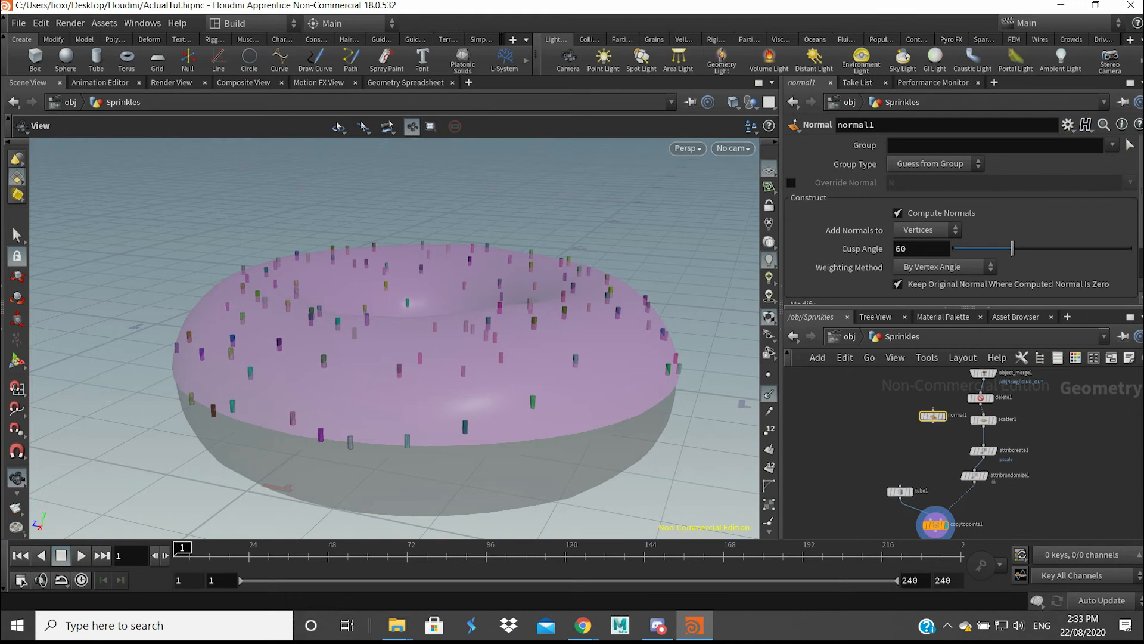
# Turn on normal display and show the Object Merge node's output to examine the direction of the icing's normals
pyautogui.click(769, 394)
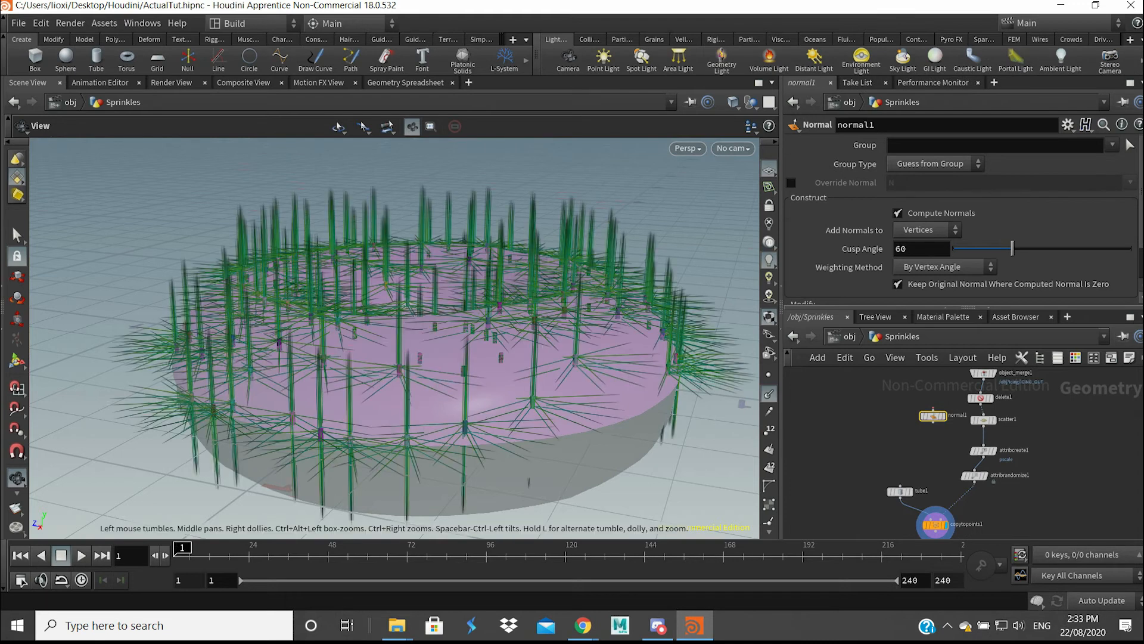
pyautogui.click(983, 373)
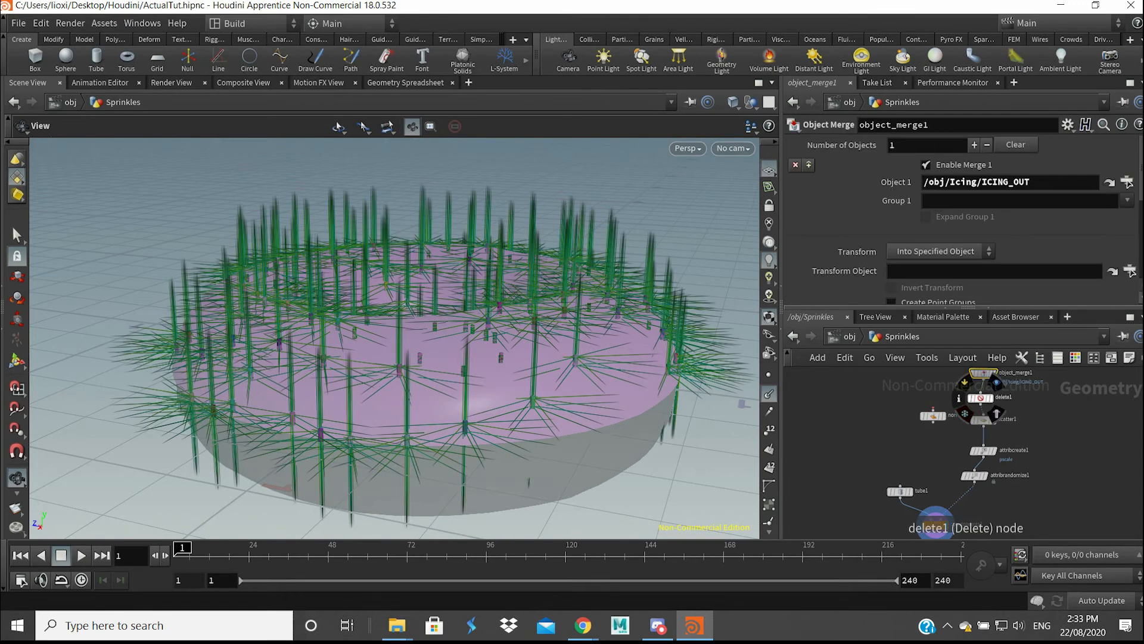
pyautogui.moveTo(1000, 389); pyautogui.dragTo(996, 416, button='middle')
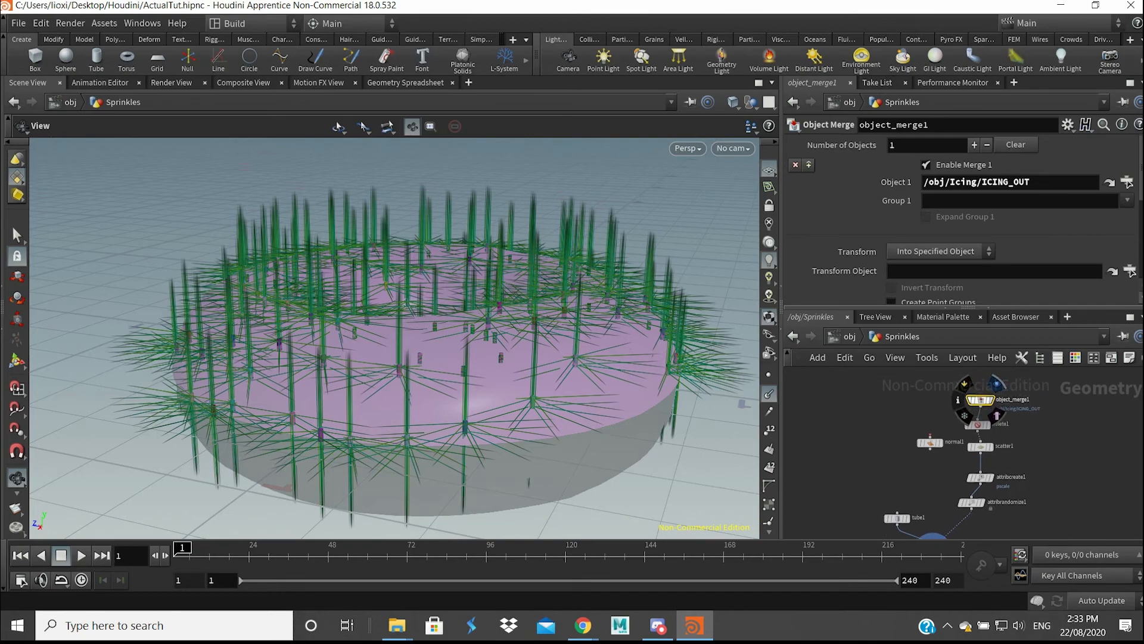
pyautogui.click(996, 384)
pyautogui.moveTo(477, 364); pyautogui.dragTo(674, 298)
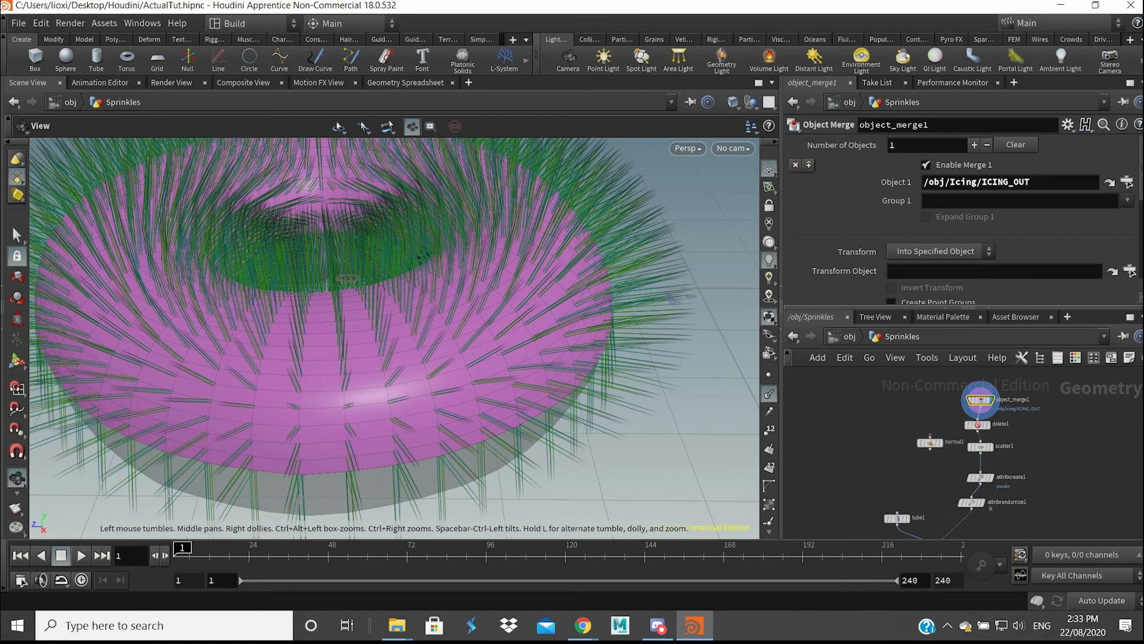
pyautogui.moveTo(673, 296); pyautogui.dragTo(665, 274)
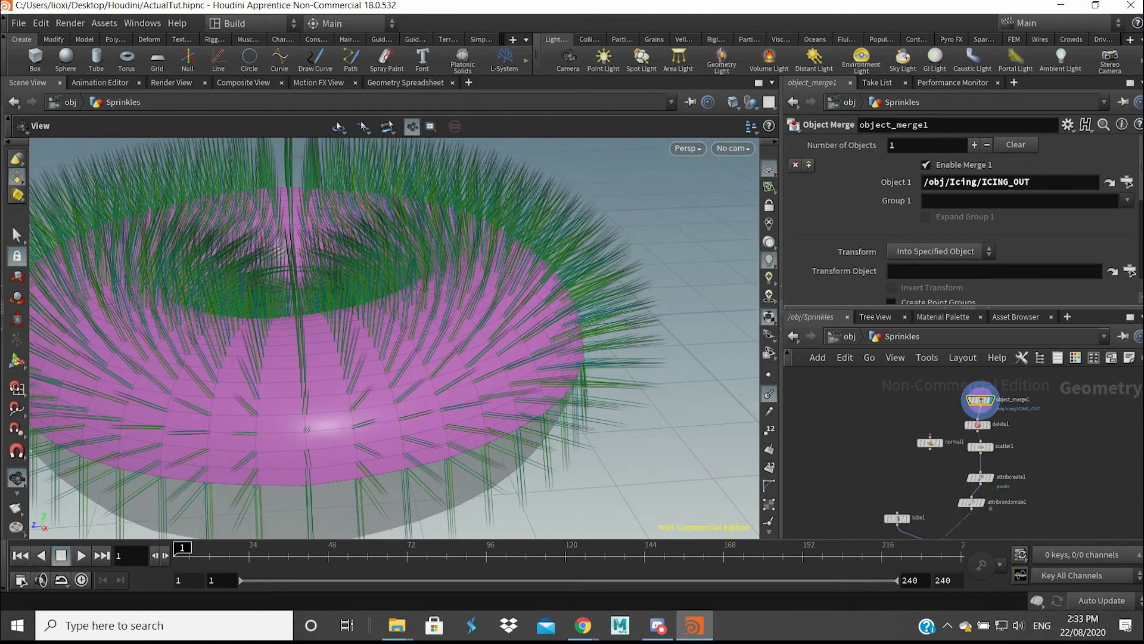
# Insert the Normal node into the chain between the Delete and Scatter nodes and select it
pyautogui.moveTo(1014, 471); pyautogui.dragTo(1006, 422, button='middle')
pyautogui.moveTo(924, 394)
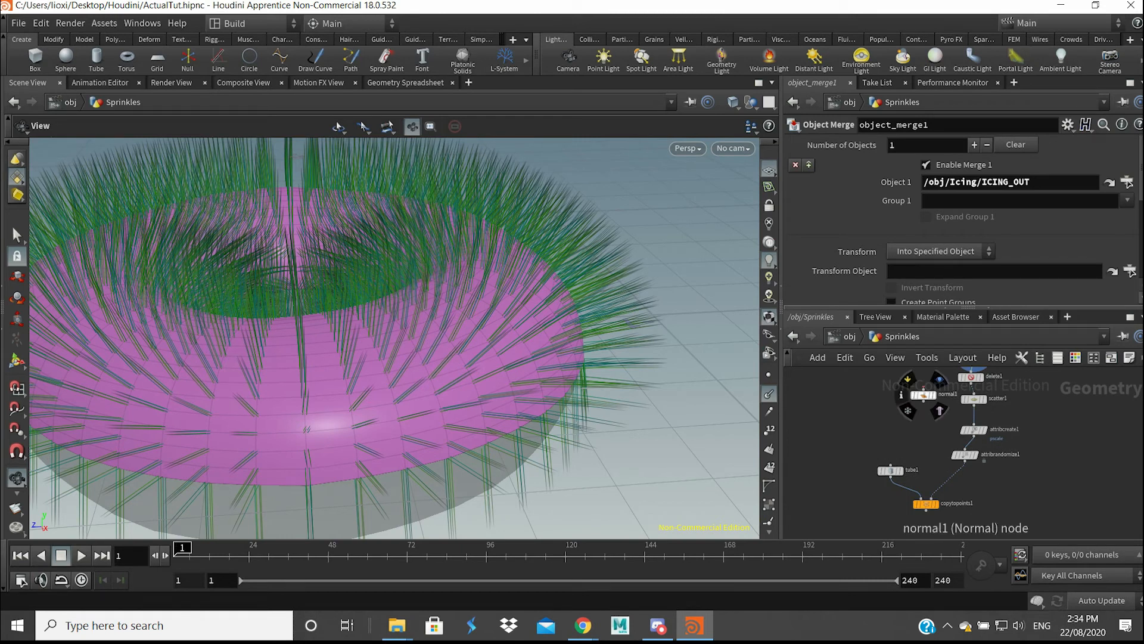
pyautogui.moveTo(924, 395); pyautogui.dragTo(1047, 407)
pyautogui.moveTo(973, 413); pyautogui.dragTo(974, 422)
pyautogui.moveTo(1047, 408); pyautogui.dragTo(974, 411)
pyautogui.scroll(6, 974, 412)
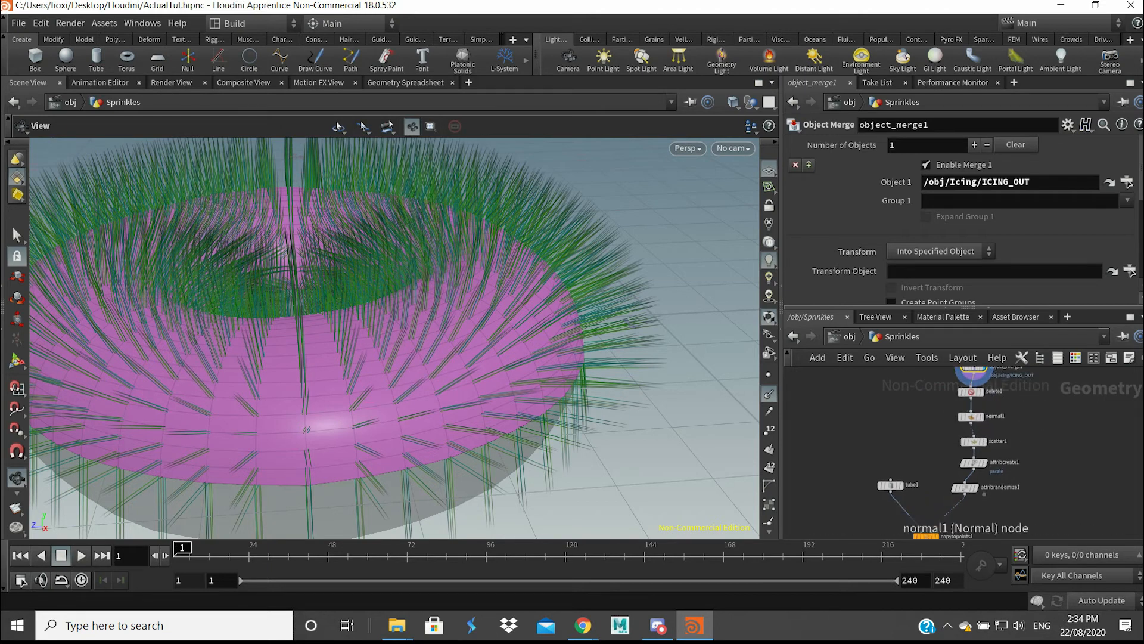
pyautogui.click(961, 412)
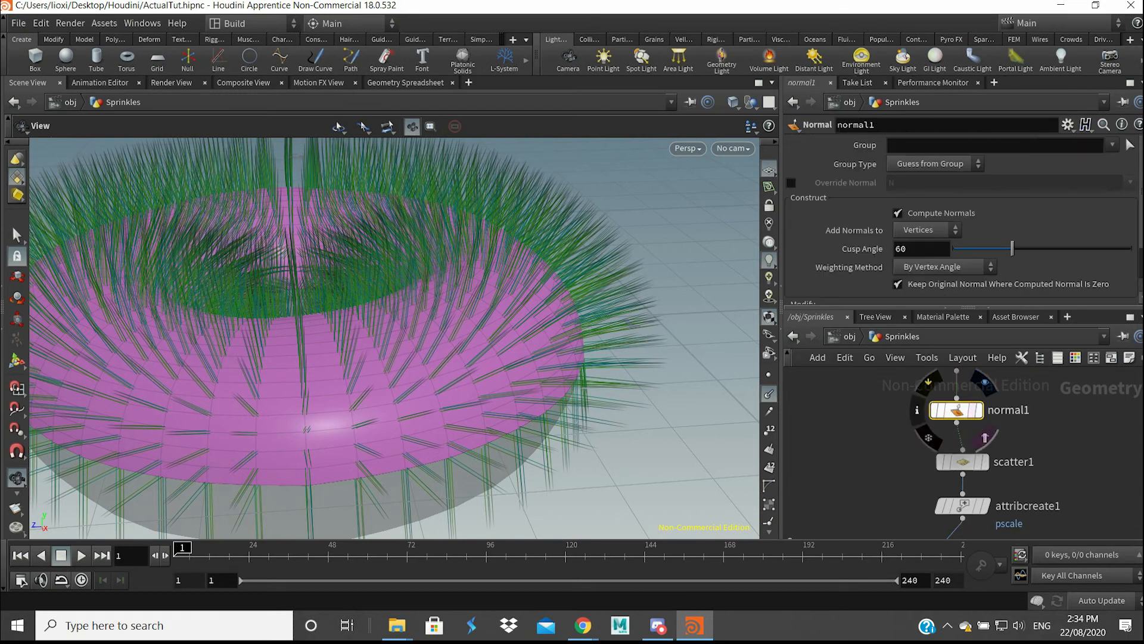
# Display the Copy to Points result, turn off normal display, and inspect the sprinkles on the icing
pyautogui.scroll(-3, 1003, 434)
pyautogui.moveTo(983, 495); pyautogui.dragTo(985, 430, button='middle')
pyautogui.click(935, 501)
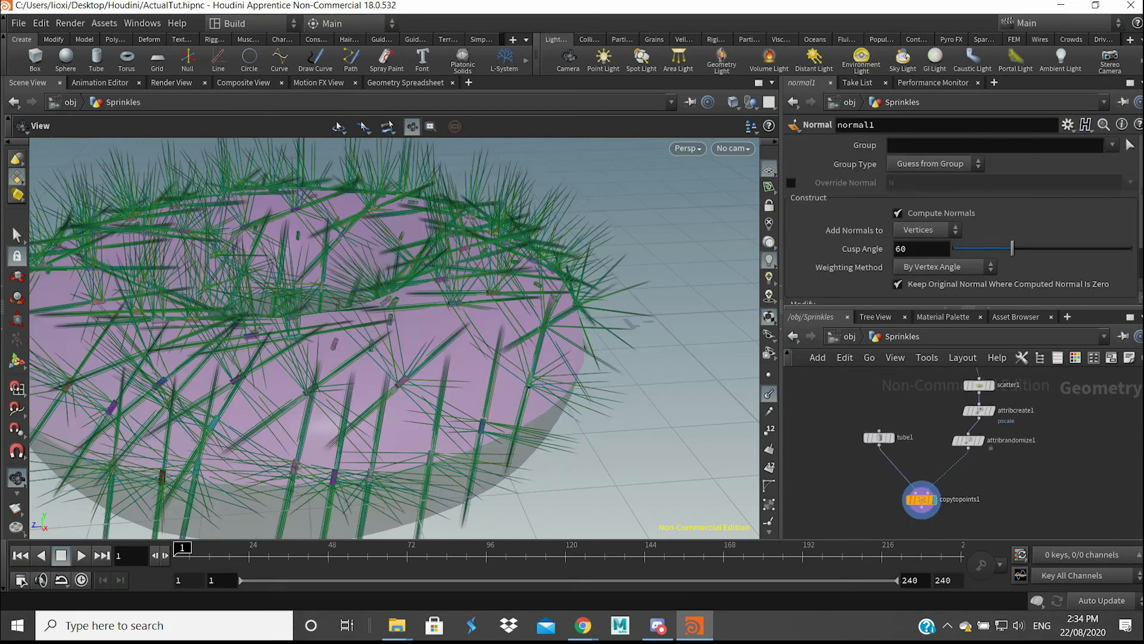
pyautogui.moveTo(946, 480); pyautogui.dragTo(930, 504, button='middle')
pyautogui.click(769, 393)
pyautogui.moveTo(537, 369); pyautogui.dragTo(512, 363)
pyautogui.moveTo(381, 346); pyautogui.dragTo(376, 309)
pyautogui.moveTo(375, 309); pyautogui.dragTo(298, 298, button='right')
pyautogui.moveTo(298, 298); pyautogui.dragTo(369, 334)
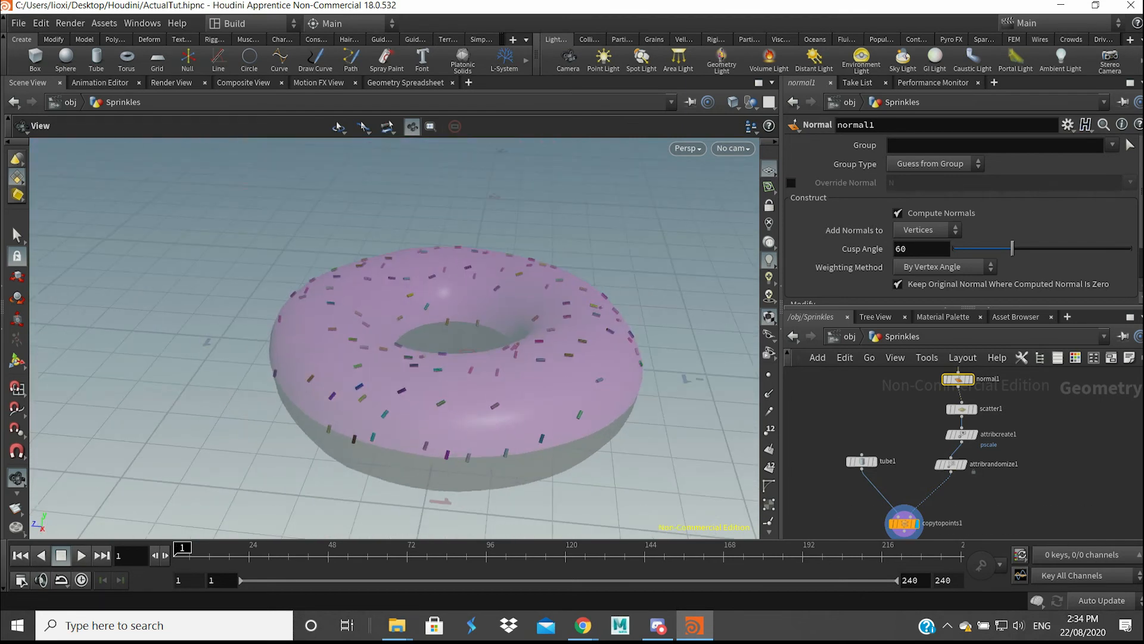
# Add a Null node beneath Copy to Points and name it SPRINKLE_OUT
pyautogui.moveTo(983, 506); pyautogui.dragTo(967, 445, button='middle')
pyautogui.press('Tab')
pyautogui.write('null')
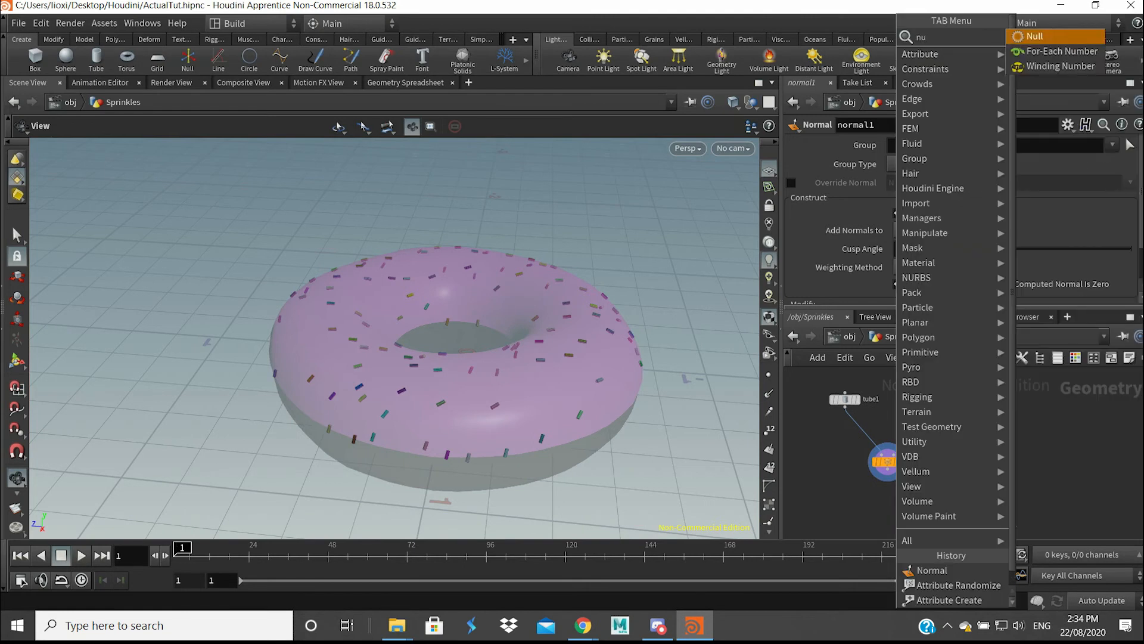
pyautogui.press('Return')
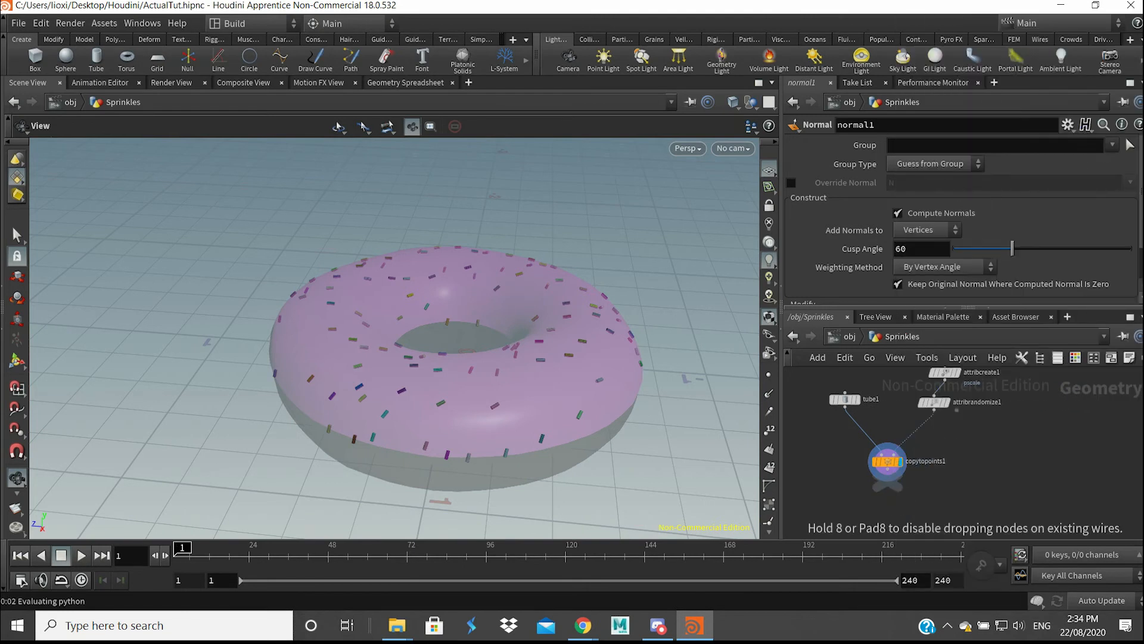
pyautogui.click(912, 494)
pyautogui.write('SPRIN')
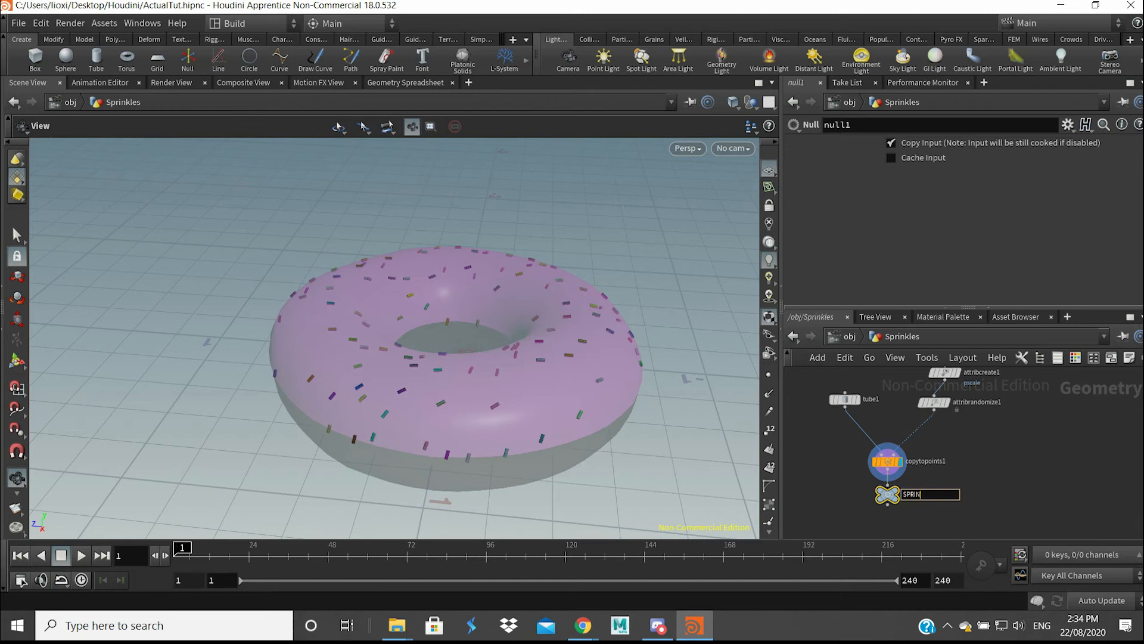
pyautogui.write('KLE_OUT')
pyautogui.press('Return')
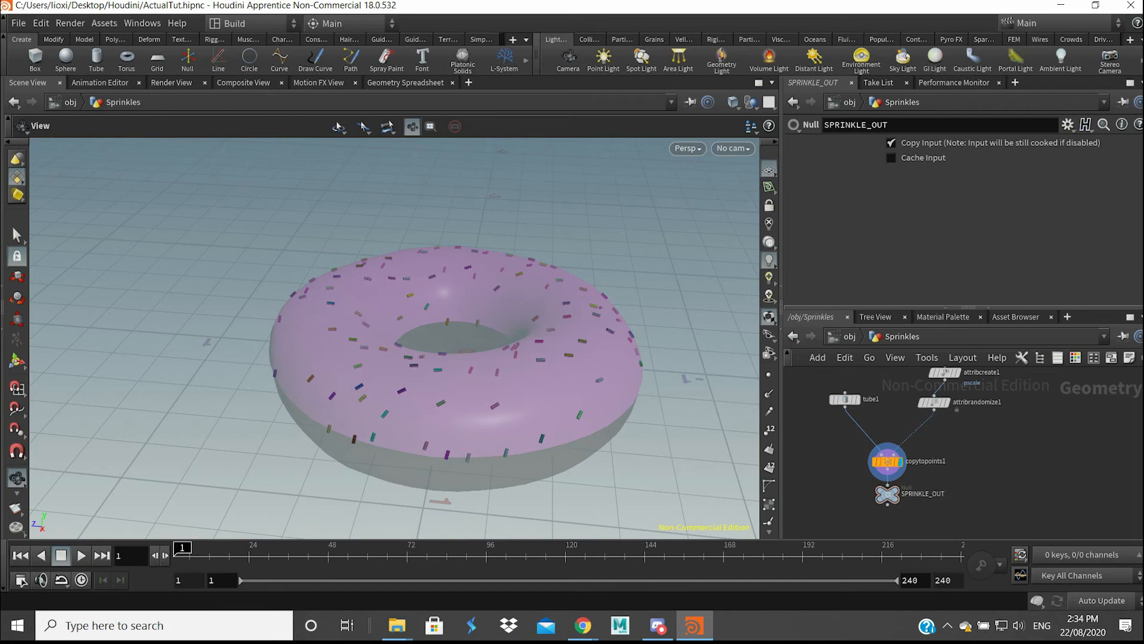
# Return to the object level and view the whole donut with its icing and sprinkles
pyautogui.press('u')
pyautogui.moveTo(429, 357)
pyautogui.mouseDown()
pyautogui.moveTo(462, 343)
pyautogui.moveTo(477, 396)
pyautogui.moveTo(486, 393)
pyautogui.mouseUp()
pyautogui.click(906, 417)
pyautogui.moveTo(441, 358); pyautogui.dragTo(468, 304)
pyautogui.scroll(-4, 447, 310)
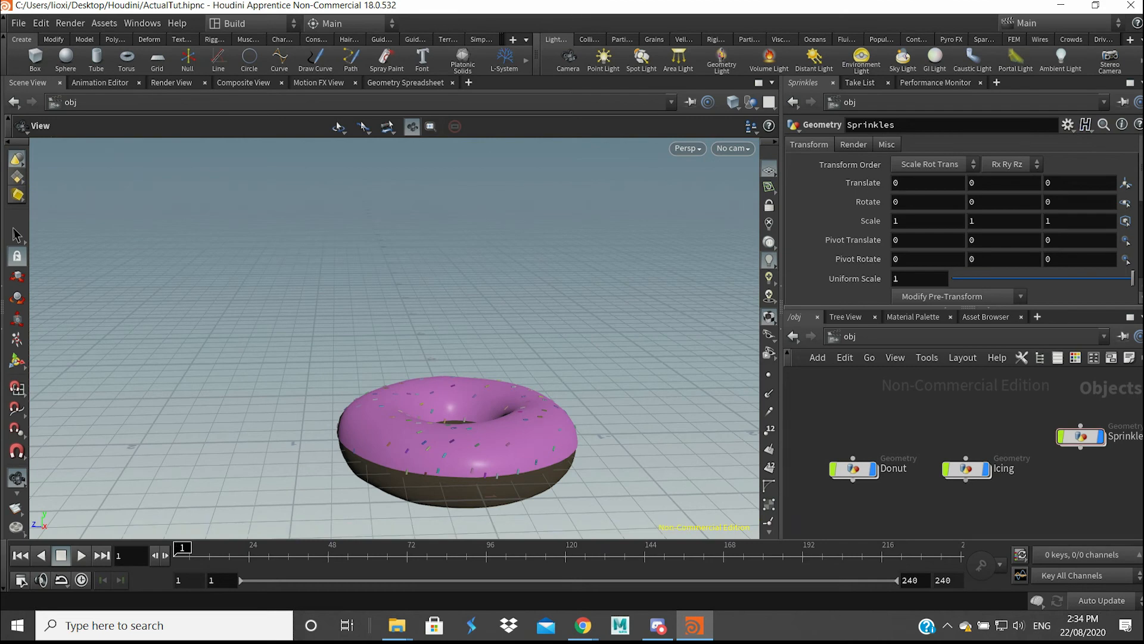
# Add a new Geometry object beneath the Sprinkles object
pyautogui.scroll(-4, 966, 436)
pyautogui.moveTo(1060, 486); pyautogui.dragTo(948, 458, button='middle')
pyautogui.scroll(2, 947, 458)
pyautogui.moveTo(882, 442); pyautogui.dragTo(975, 474, button='middle')
pyautogui.press('Tab')
pyautogui.press('Escape')
pyautogui.press('Tab')
pyautogui.write('geo')
pyautogui.press('Return')
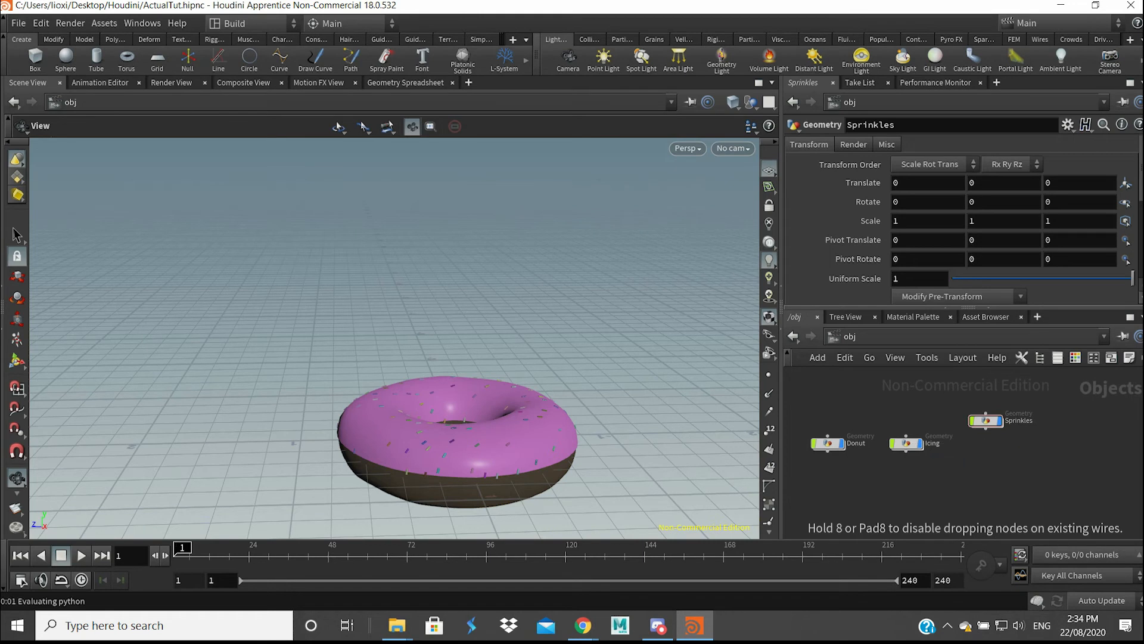
pyautogui.click(990, 458)
# Rename the new Geometry object DynamicSprinkles and enter its network
pyautogui.click(1016, 459)
pyautogui.write('DynamicSprinkles')
pyautogui.press('Return')
pyautogui.doubleClick(990, 458)
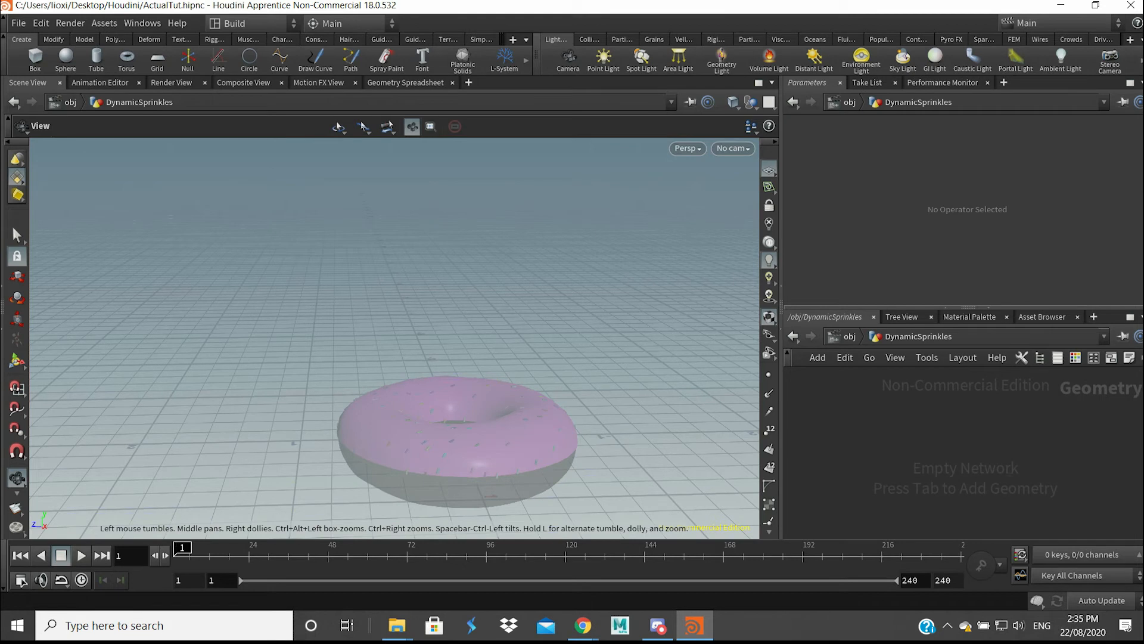
# Add a Grid node to the empty DynamicSprinkles network
pyautogui.press('Tab')
pyautogui.write('obj')
pyautogui.press('Return')
pyautogui.click(928, 444)
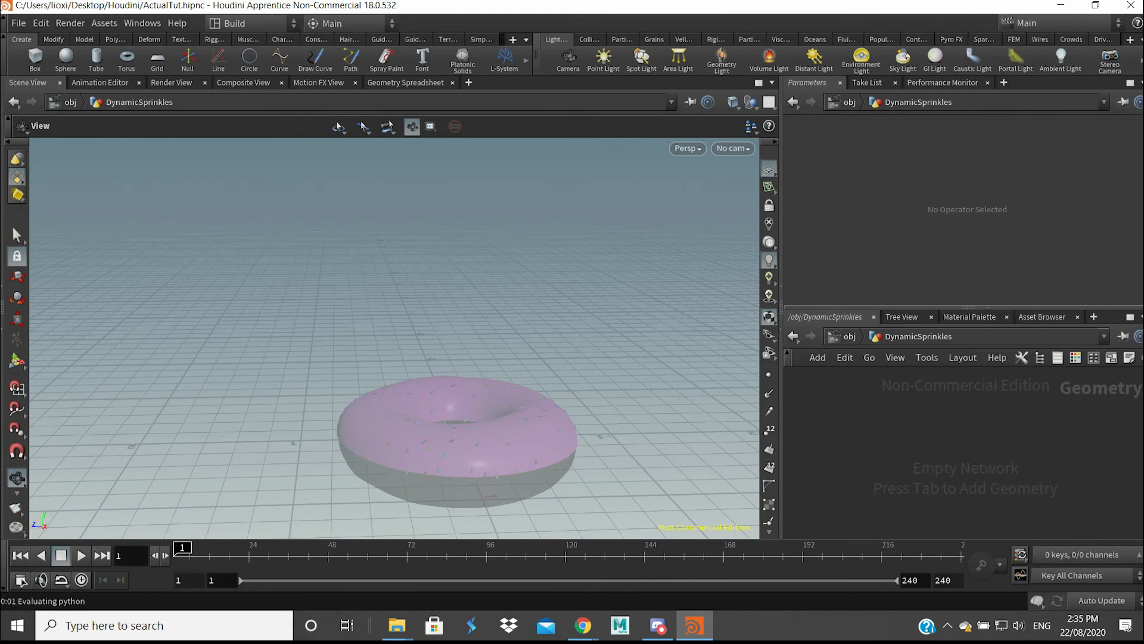
# Set the grid's Size to 2 by 2
pyautogui.moveTo(903, 202); pyautogui.dragTo(888, 202)
pyautogui.write('2')
pyautogui.press('Tab')
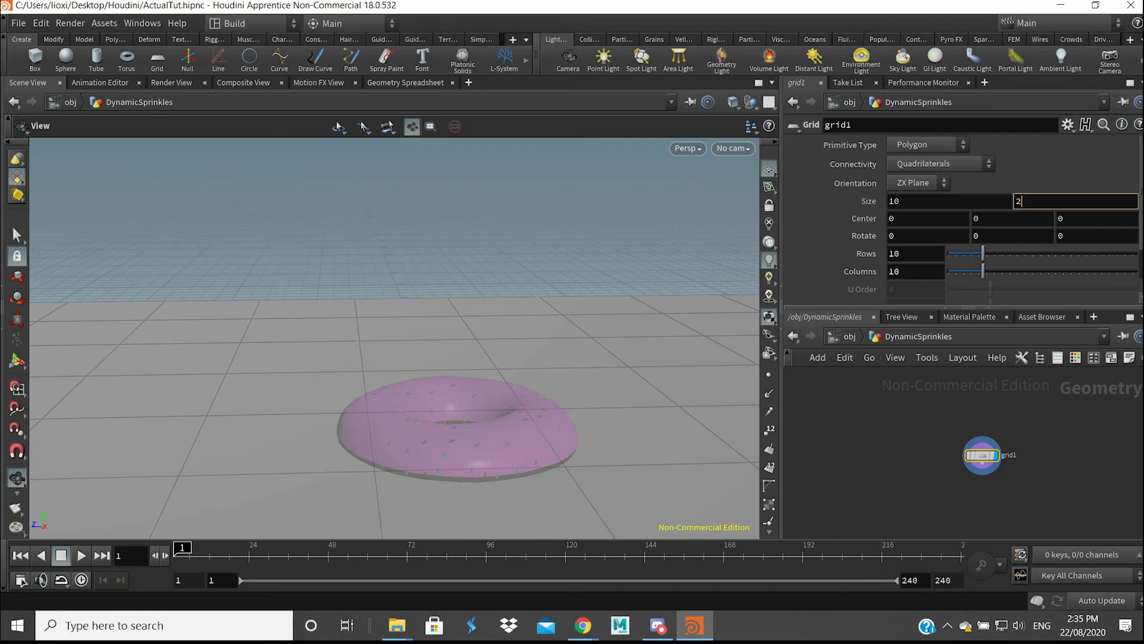
pyautogui.write('2')
pyautogui.press('Return')
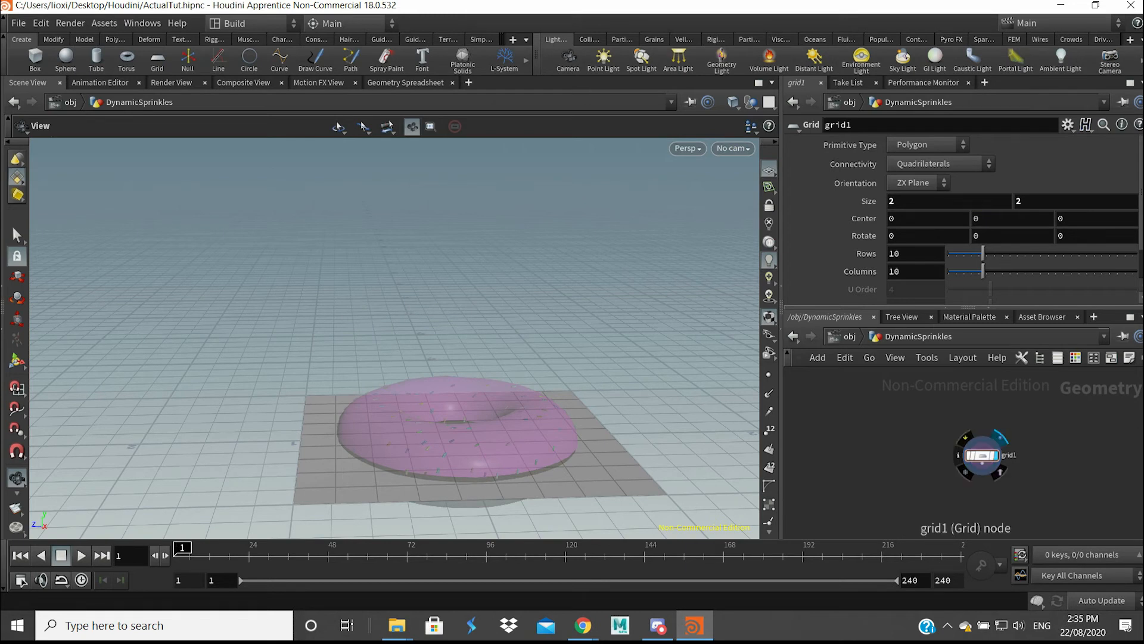
# Reposition the grid node in the DynamicSprinkles network and rename it Emitter
pyautogui.moveTo(982, 454); pyautogui.dragTo(896, 412)
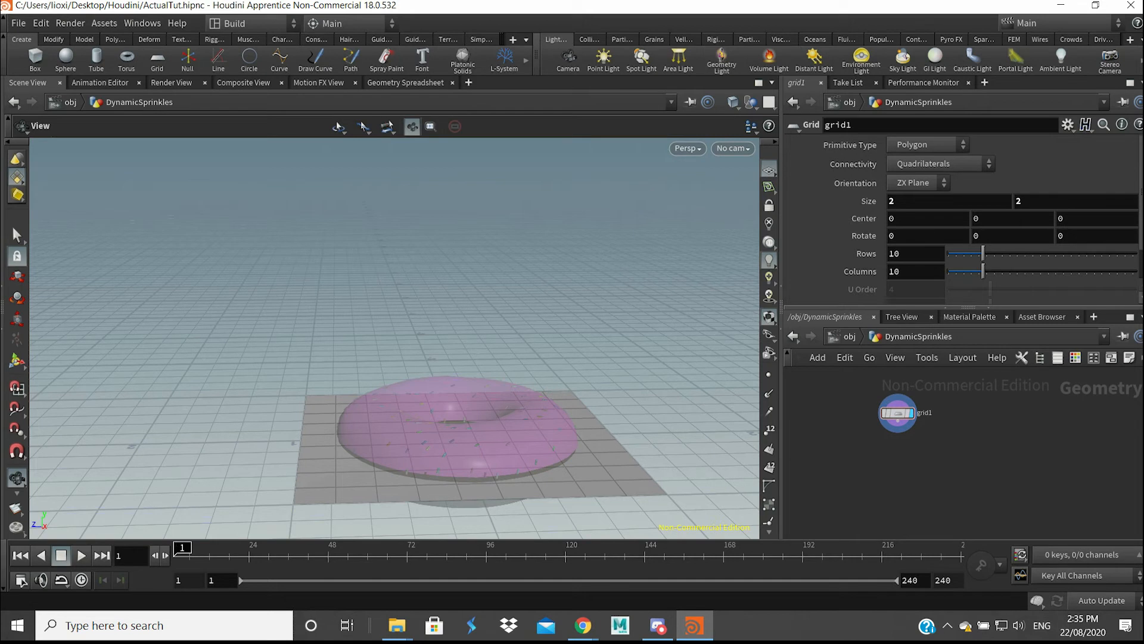
pyautogui.click(924, 413)
pyautogui.write('Emitter')
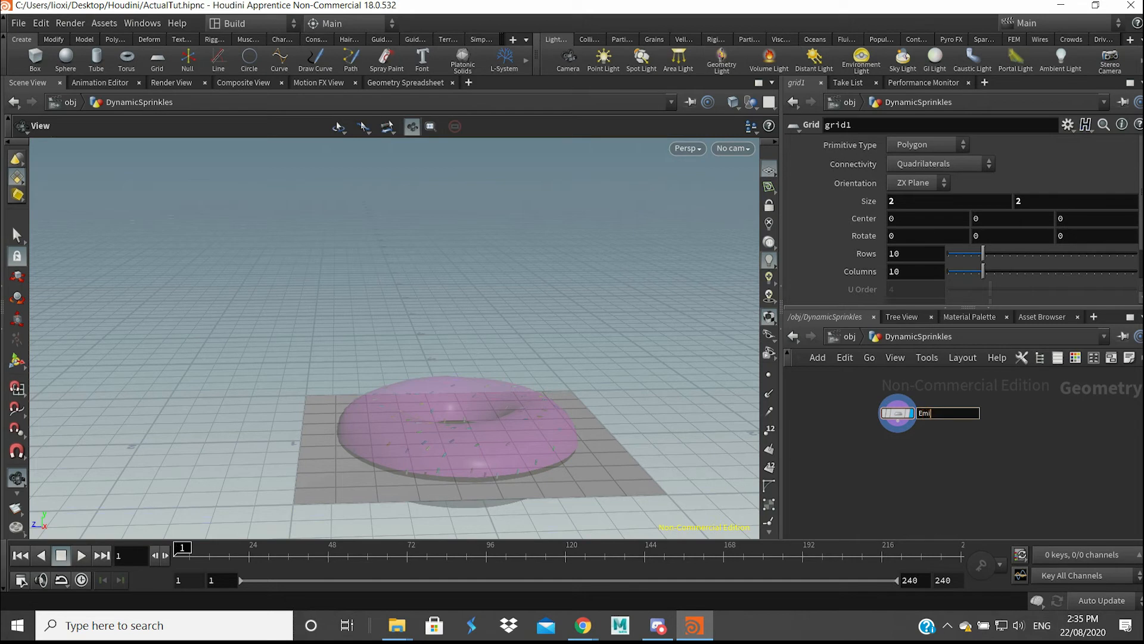
pyautogui.press('Return')
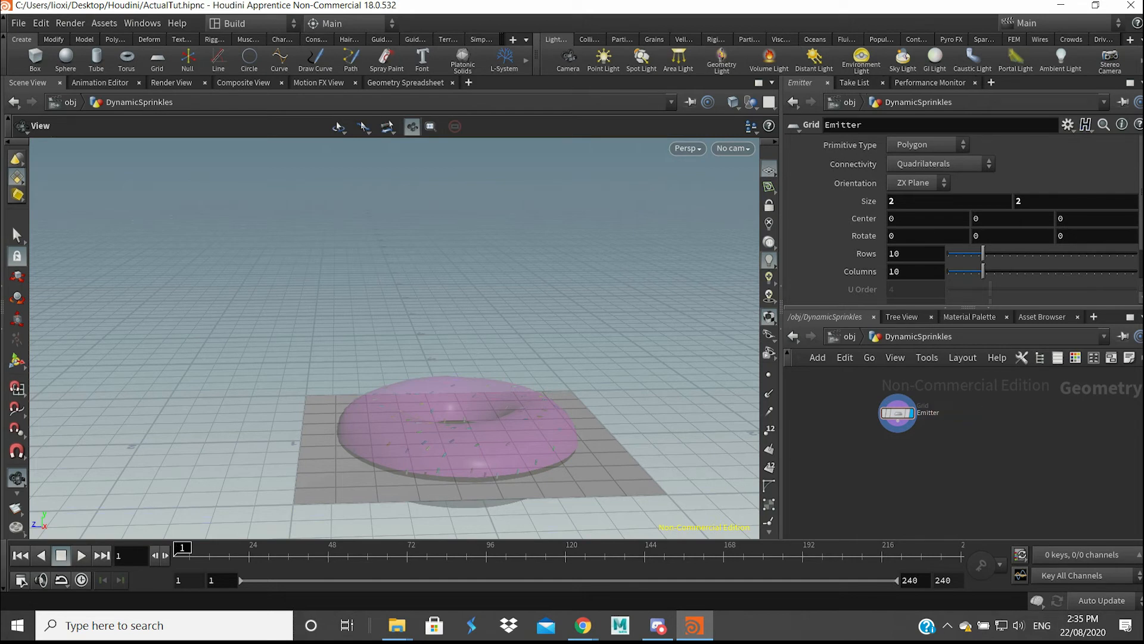
# Add a Transform node directly below Emitter, connected to its output
pyautogui.press('Tab')
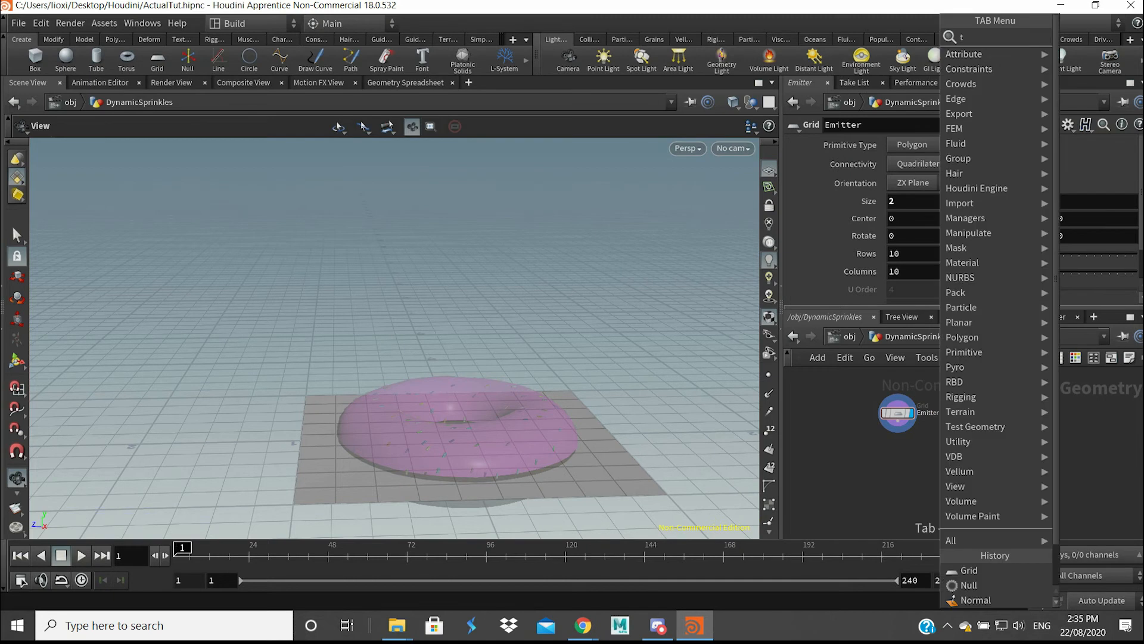
pyautogui.write('tran')
pyautogui.press('Return')
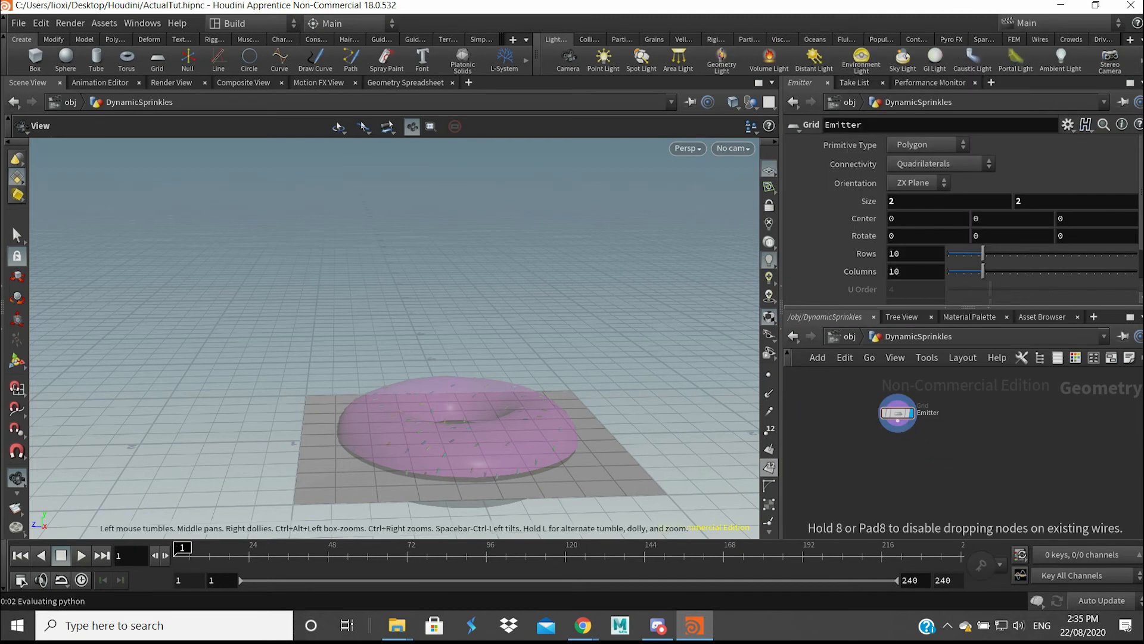
pyautogui.click(898, 445)
# Set the Transform node's Y translation to 4 and display its output above the donut
pyautogui.moveTo(465, 393); pyautogui.dragTo(495, 415)
pyautogui.scroll(-3, 527, 397)
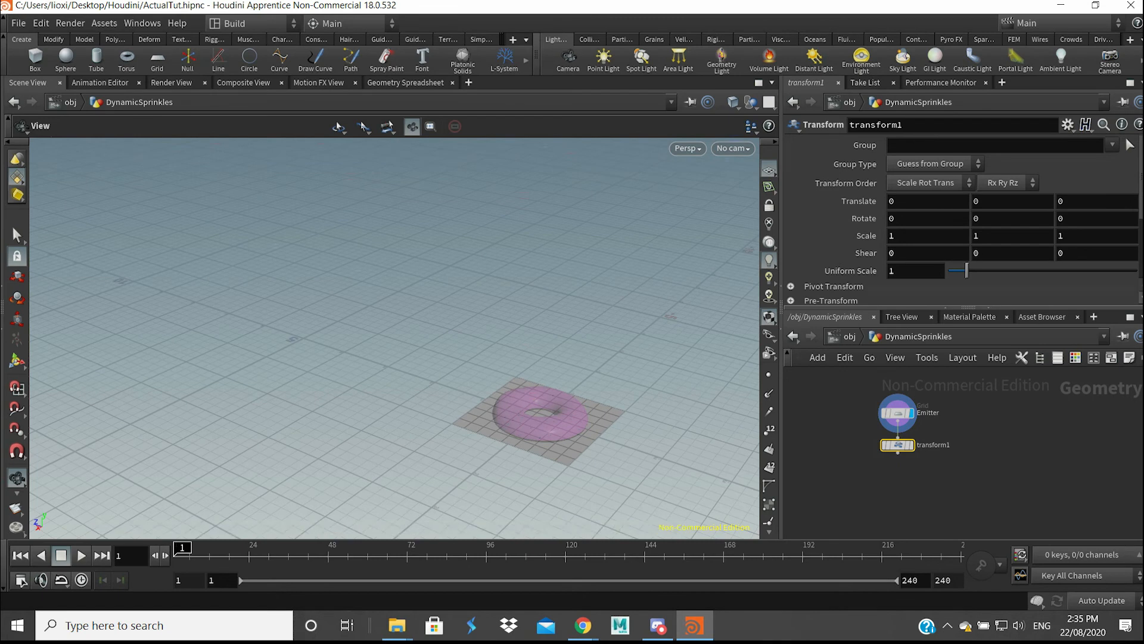
pyautogui.moveTo(507, 411); pyautogui.dragTo(519, 361)
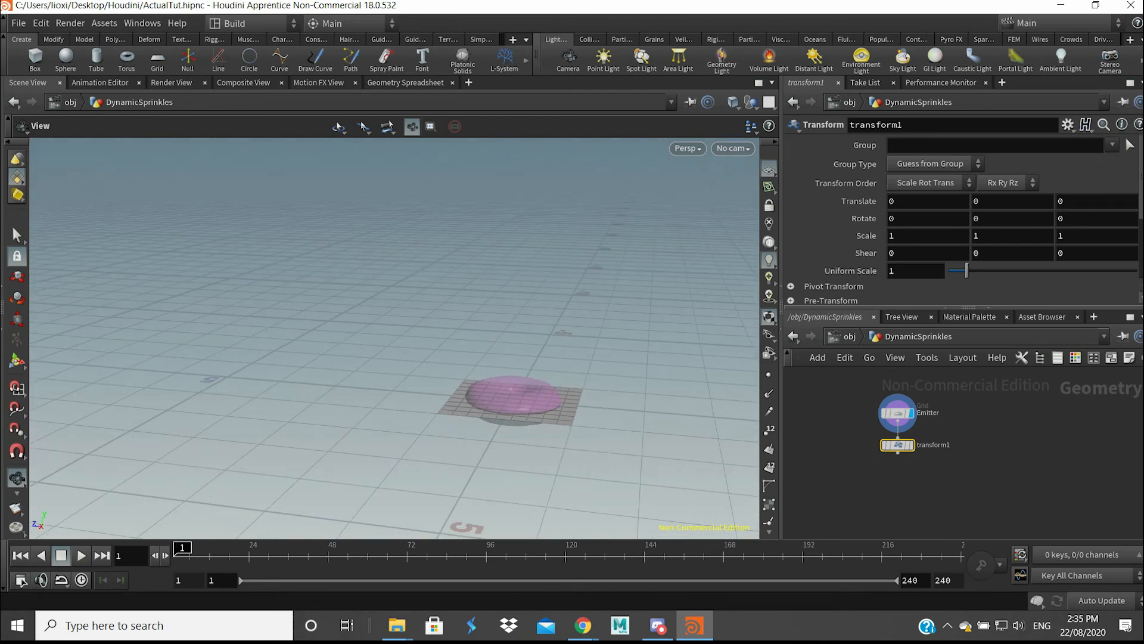
pyautogui.doubleClick(977, 201)
pyautogui.write('4')
pyautogui.press('Return')
pyautogui.click(911, 445)
pyautogui.moveTo(513, 381); pyautogui.dragTo(549, 361)
pyautogui.moveTo(548, 361); pyautogui.dragTo(513, 414, button='middle')
pyautogui.moveTo(513, 414); pyautogui.dragTo(447, 398)
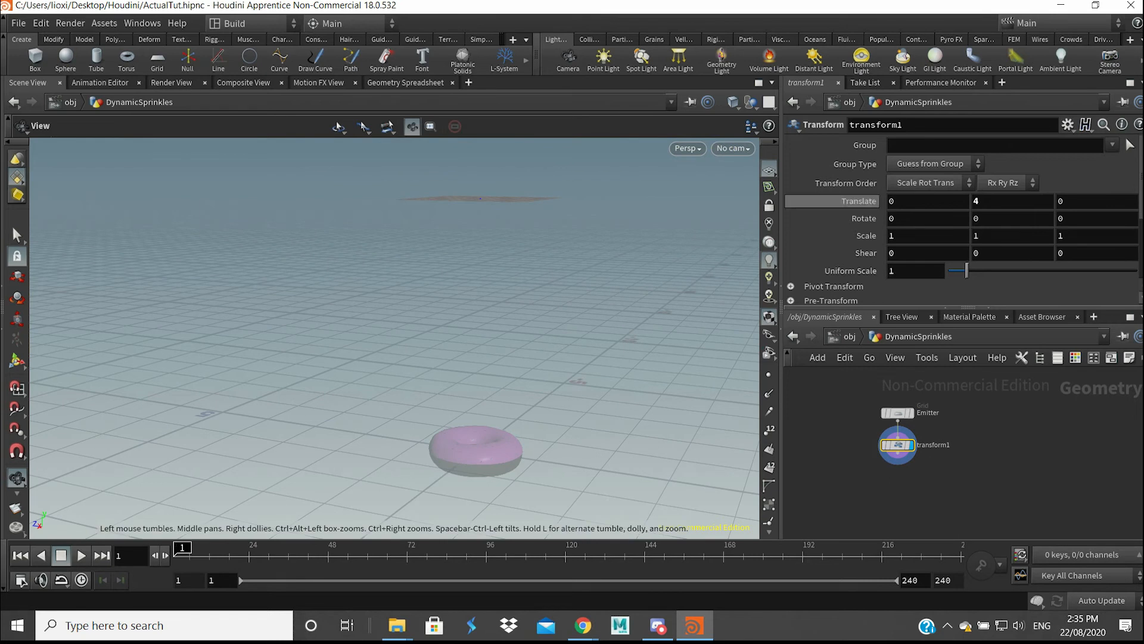
# Set the Transform node's X translation to 3 and keyframe all Translate channels at frame 1
pyautogui.click(896, 202)
pyautogui.write('3')
pyautogui.press('Return')
pyautogui.moveTo(453, 334); pyautogui.dragTo(347, 325)
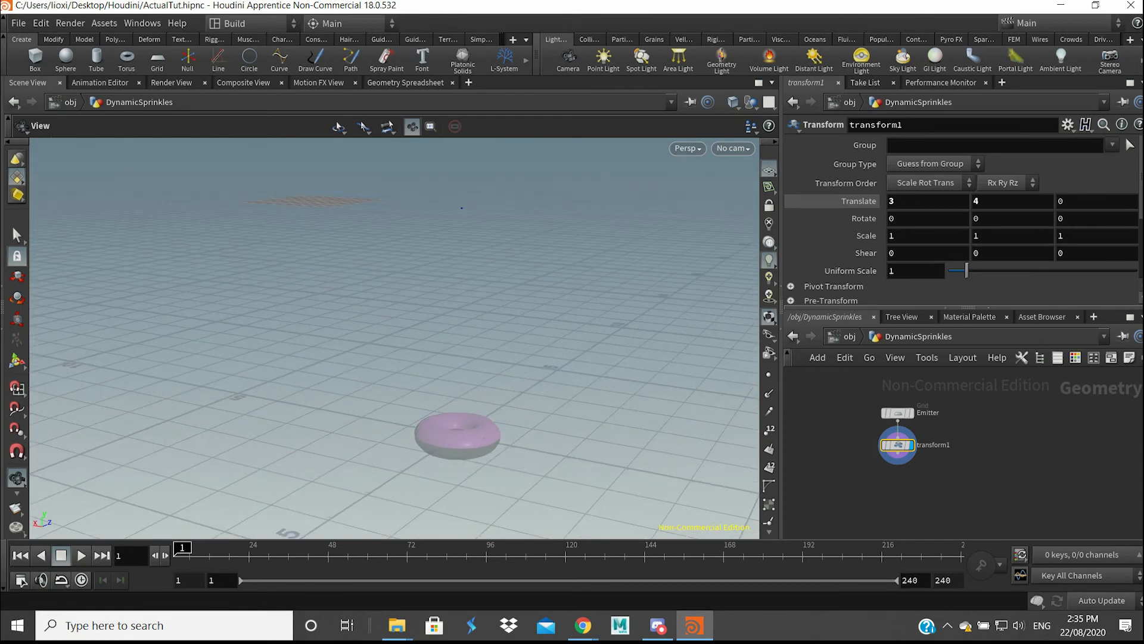
pyautogui.keyDown('alt'); pyautogui.click(859, 200); pyautogui.keyUp('alt')
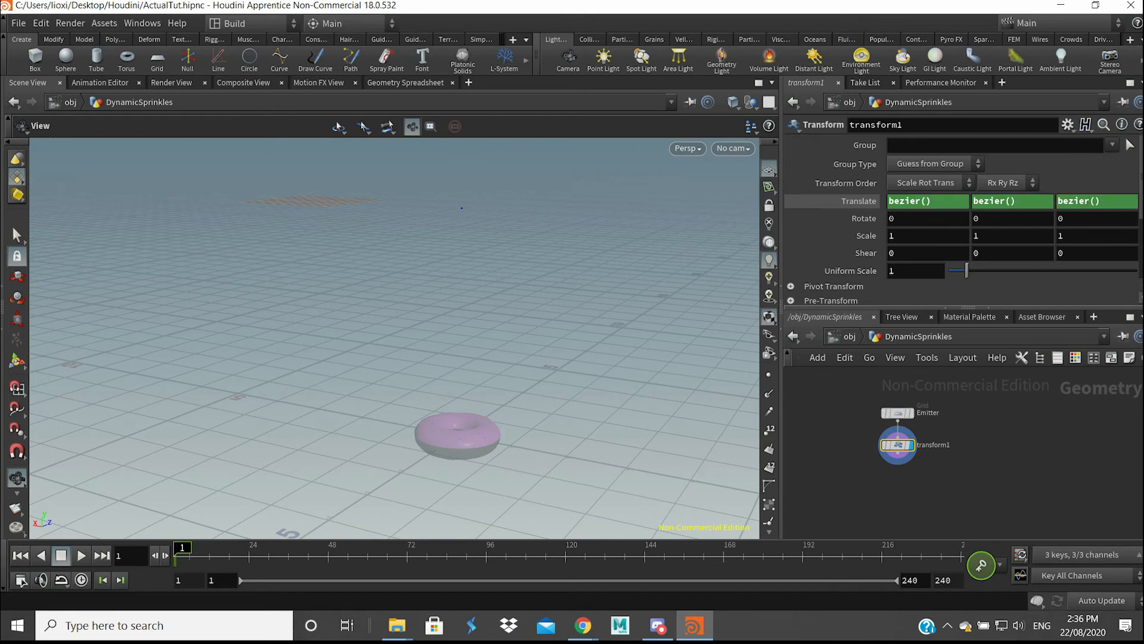
# Try to keyframe X translation with -3 at frame 215, preview the motion, and undo the change
pyautogui.moveTo(784, 552); pyautogui.dragTo(878, 552)
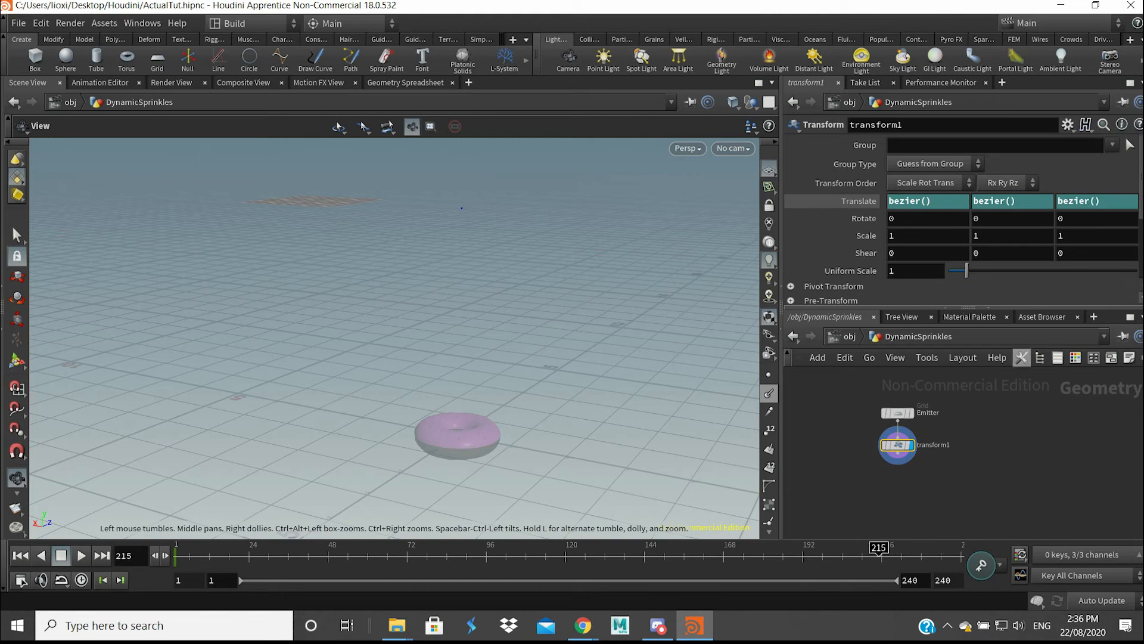
pyautogui.moveTo(934, 201); pyautogui.dragTo(885, 201)
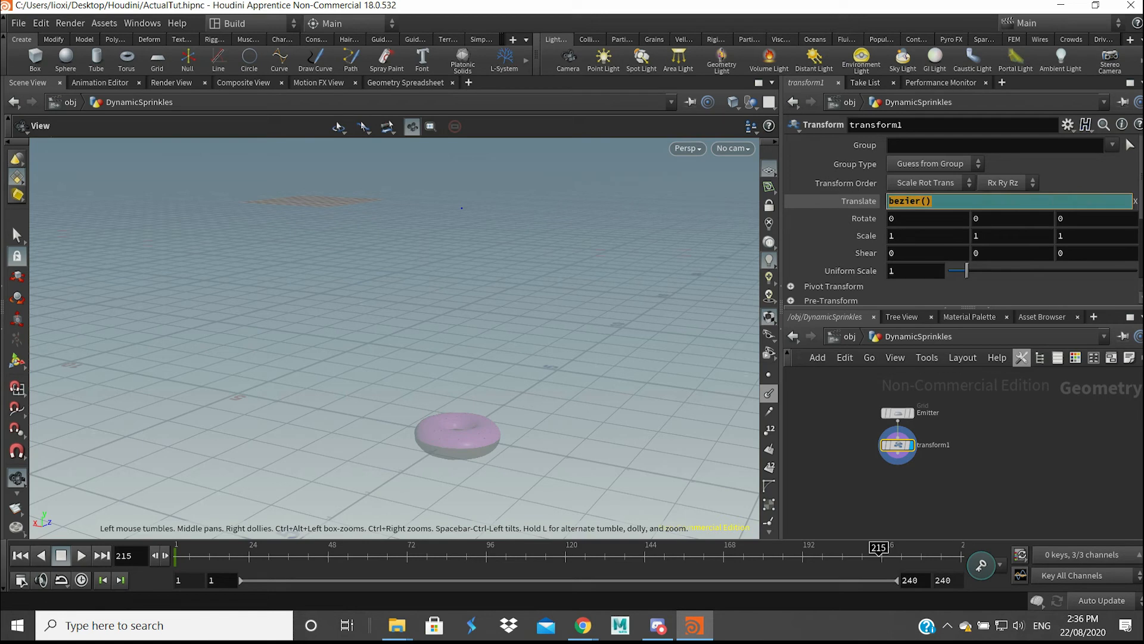
pyautogui.write('-3')
pyautogui.press('Return')
pyautogui.click(981, 564)
pyautogui.moveTo(751, 559); pyautogui.dragTo(175, 559)
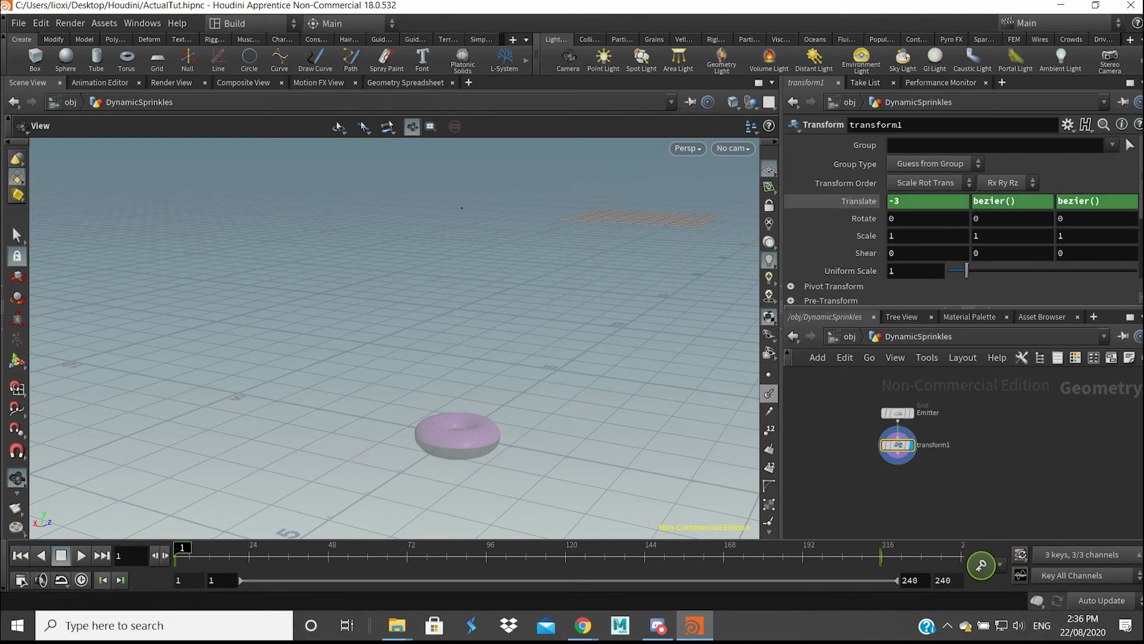
pyautogui.click(81, 555)
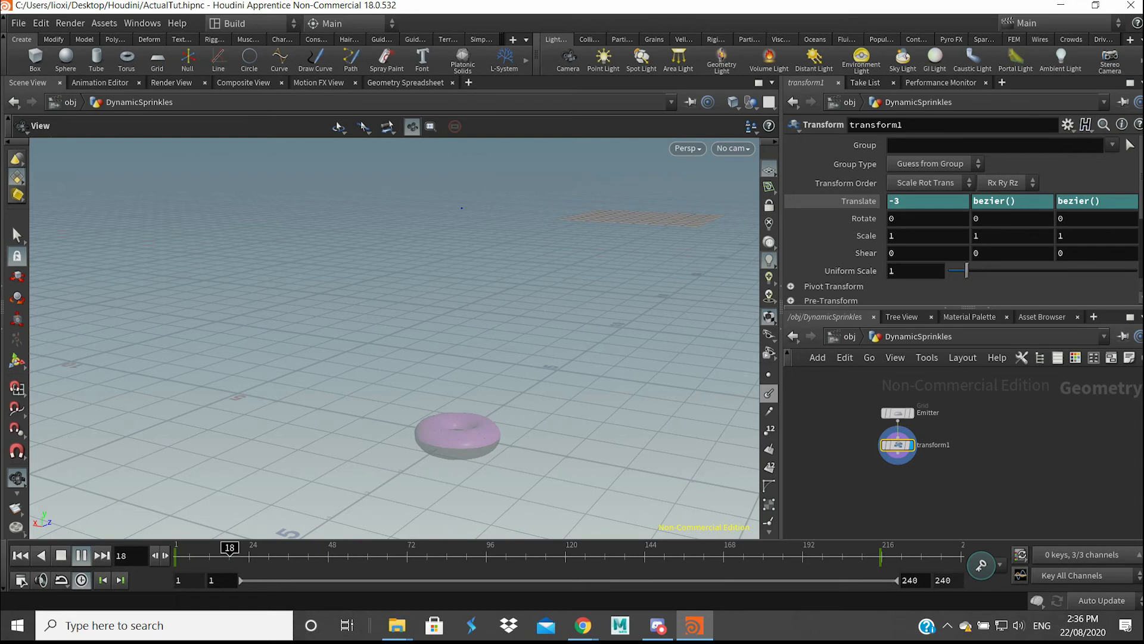
pyautogui.click(81, 555)
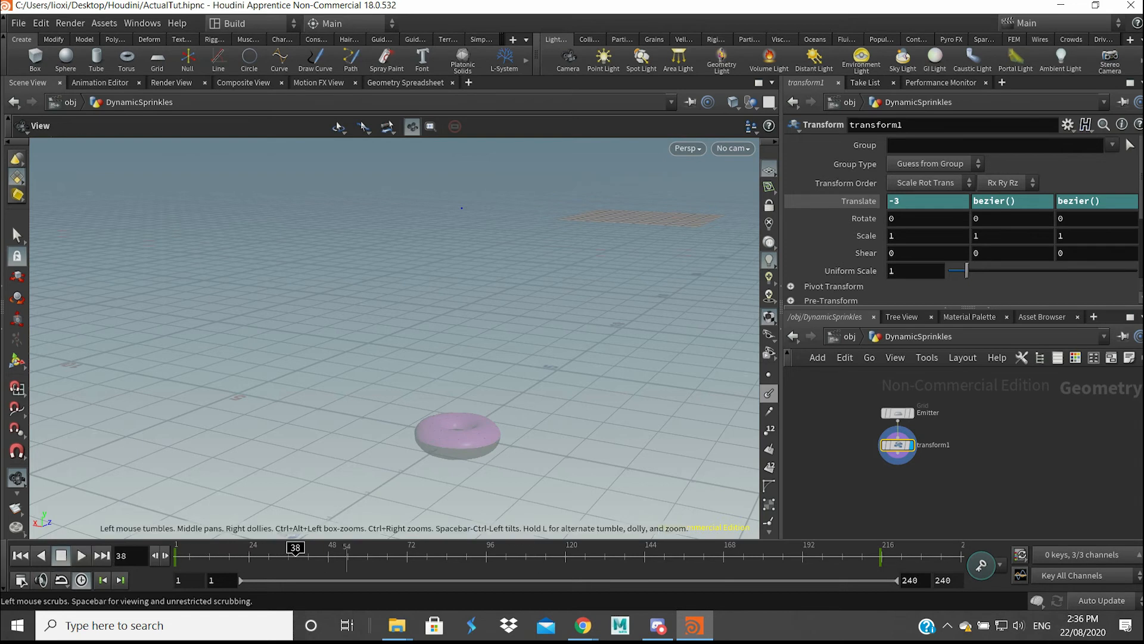
pyautogui.hotkey('ctrl', 'z')
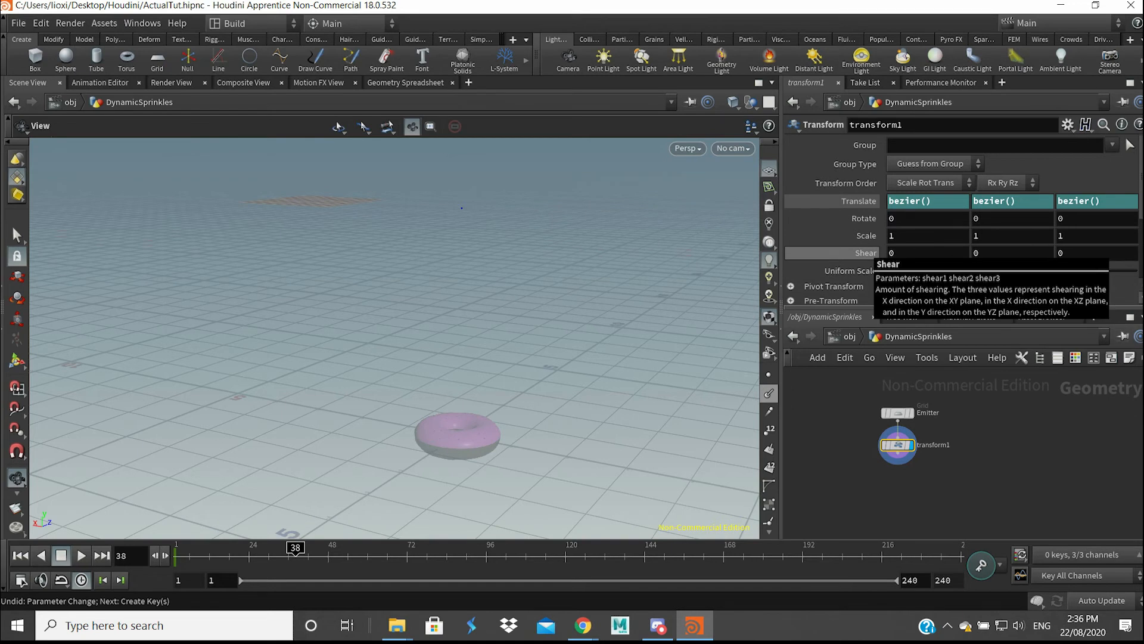
# Keyframe the Transform node's X translation at -3 on frame 215 and play the emitter's motion from frame 1
pyautogui.moveTo(297, 555); pyautogui.dragTo(175, 555)
pyautogui.moveTo(761, 555); pyautogui.dragTo(879, 556)
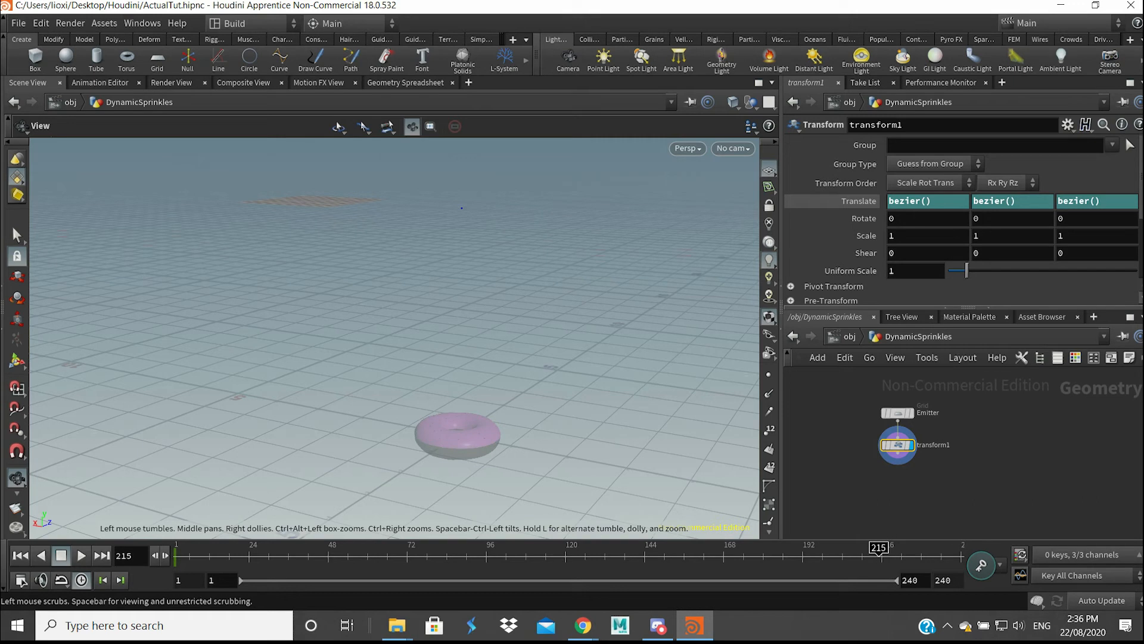
pyautogui.click(858, 200)
pyautogui.doubleClick(899, 202)
pyautogui.press('BackSpace')
pyautogui.write('-3')
pyautogui.press('Return')
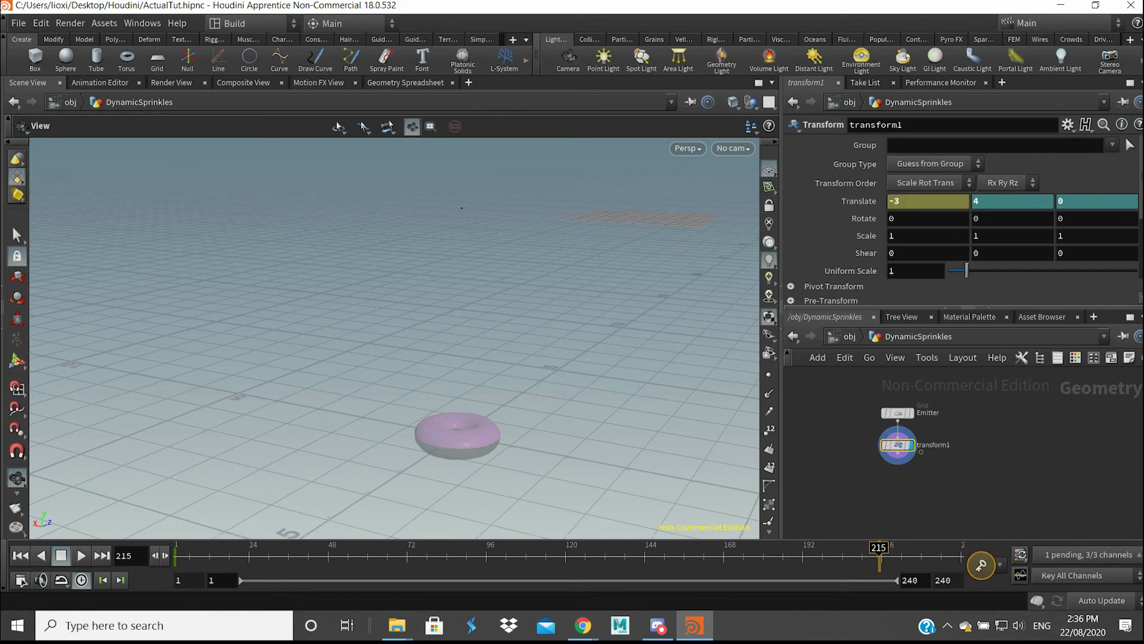
pyautogui.moveTo(880, 551); pyautogui.dragTo(179, 550)
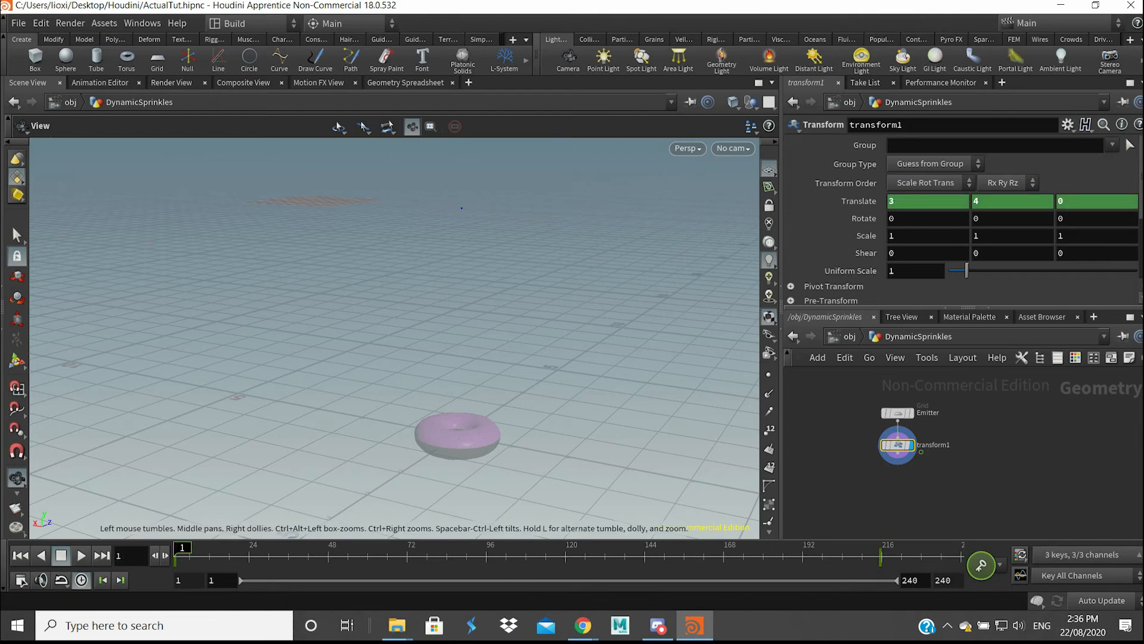
pyautogui.click(82, 555)
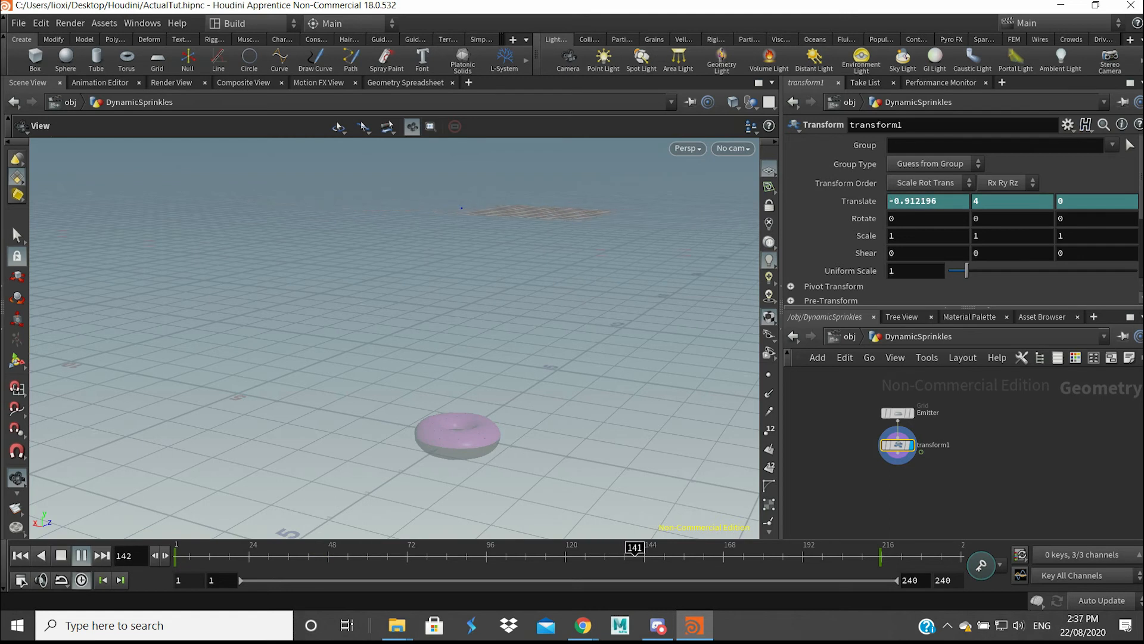
pyautogui.click(81, 555)
pyautogui.click(954, 492)
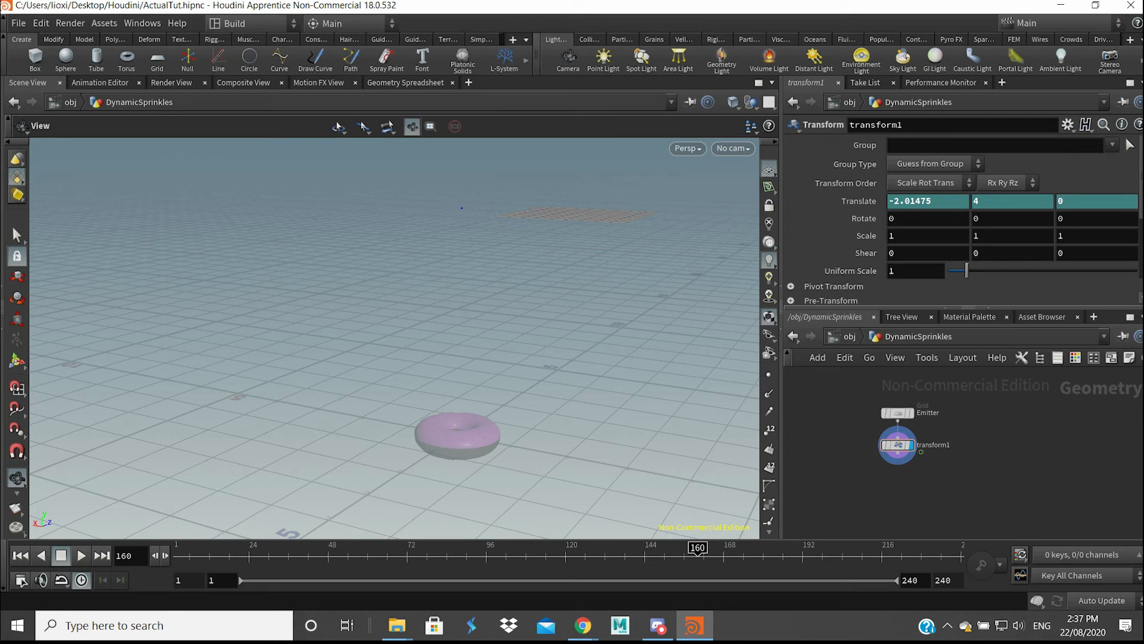
# Add a POP Network below the Transform node and connect the Transform's output to its first input
pyautogui.moveTo(965, 459); pyautogui.dragTo(947, 455, button='middle')
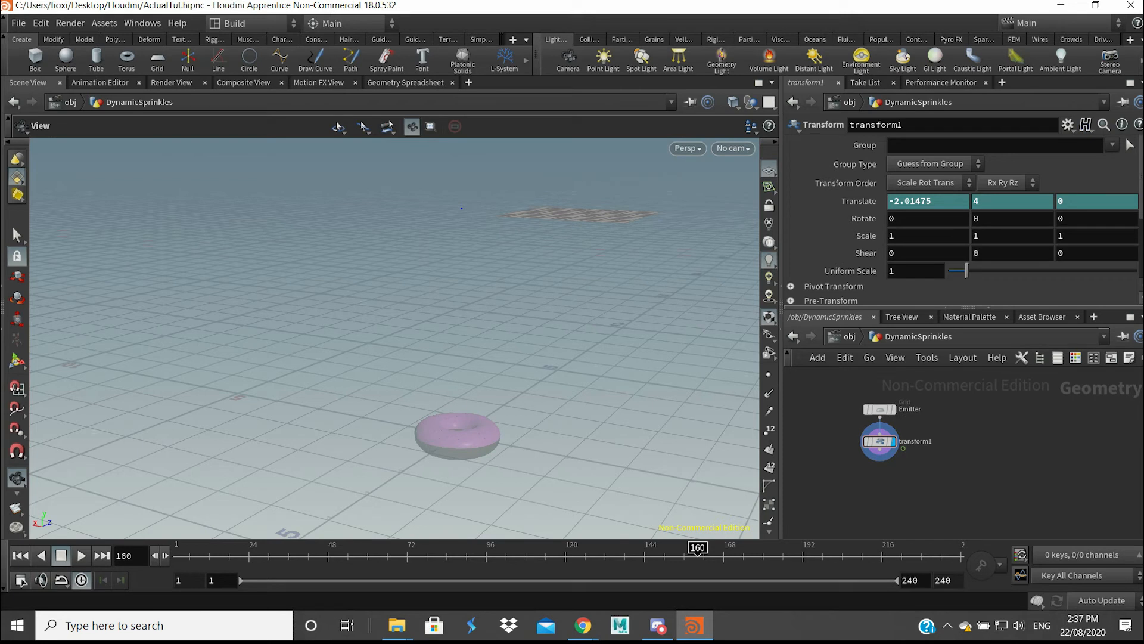
pyautogui.press('Tab')
pyautogui.write('n')
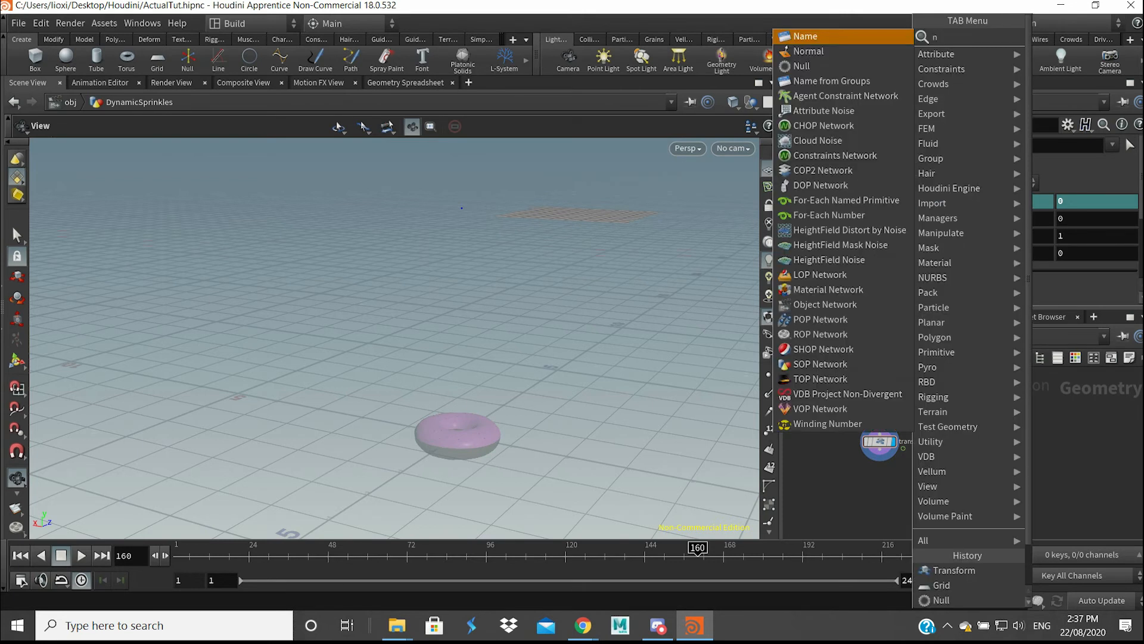
pyautogui.press('BackSpace')
pyautogui.write('pop')
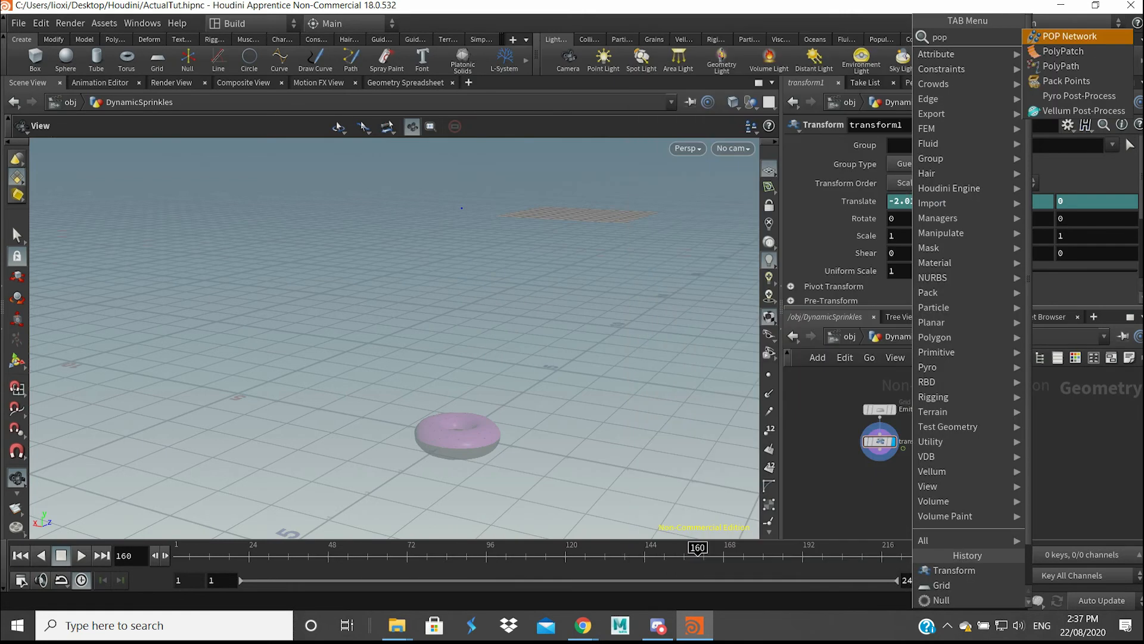
pyautogui.press('Return')
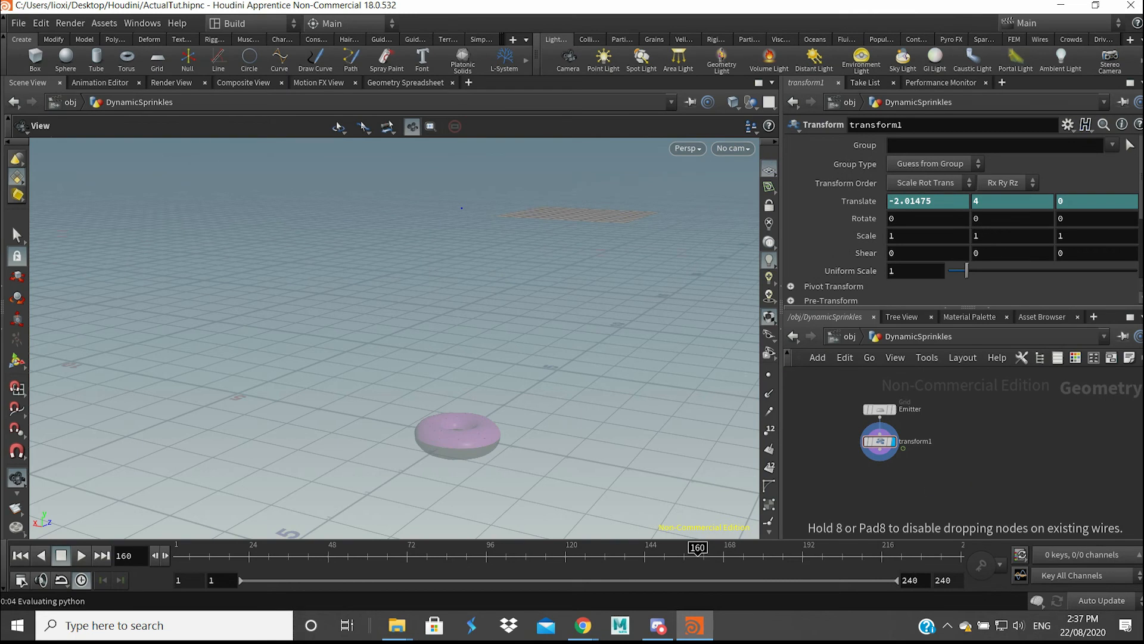
pyautogui.click(952, 483)
pyautogui.moveTo(880, 449); pyautogui.dragTo(943, 476)
# Enter the POP network, examine its source, merge, solver and output nodes, and return the simulation to frame 1
pyautogui.moveTo(954, 507); pyautogui.dragTo(930, 461, button='middle')
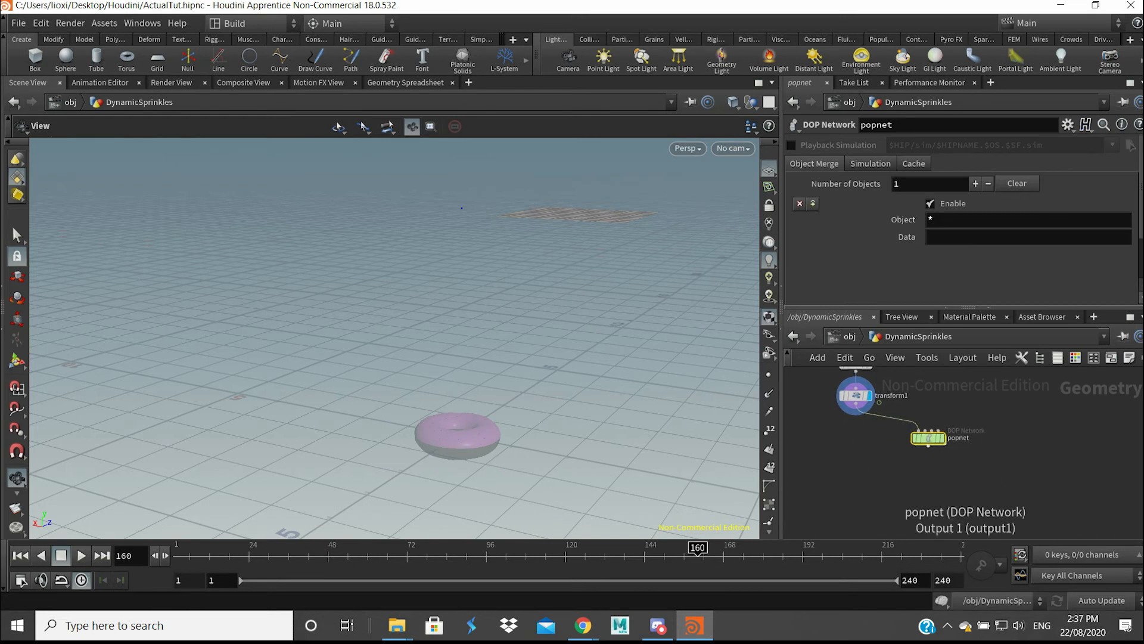
pyautogui.scroll(4, 927, 440)
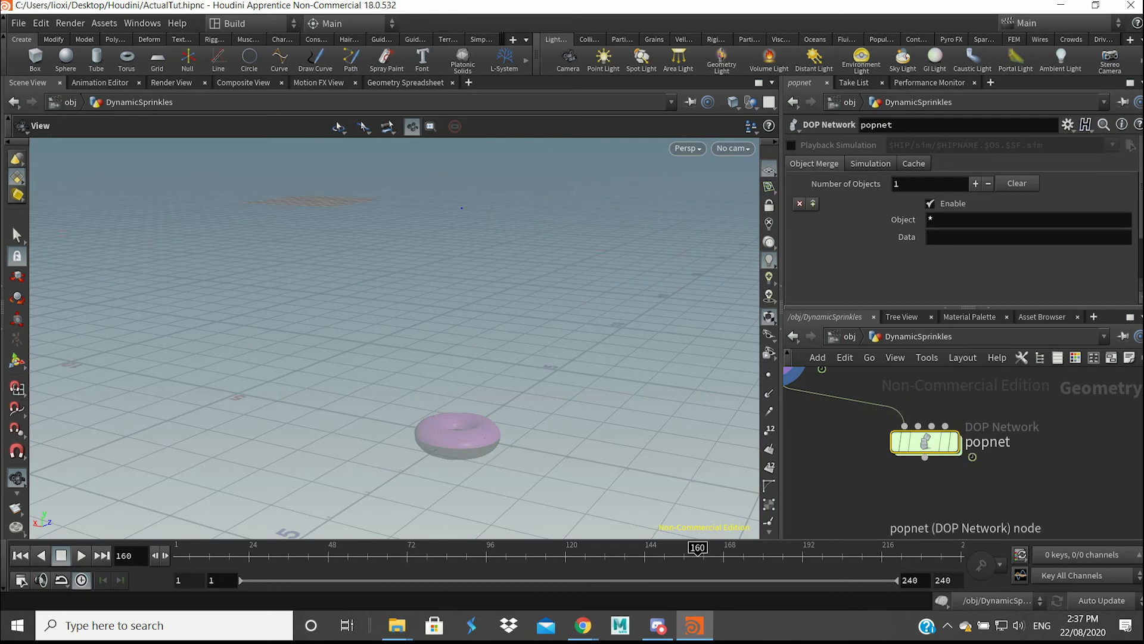
pyautogui.doubleClick(927, 442)
pyautogui.scroll(5, 970, 367)
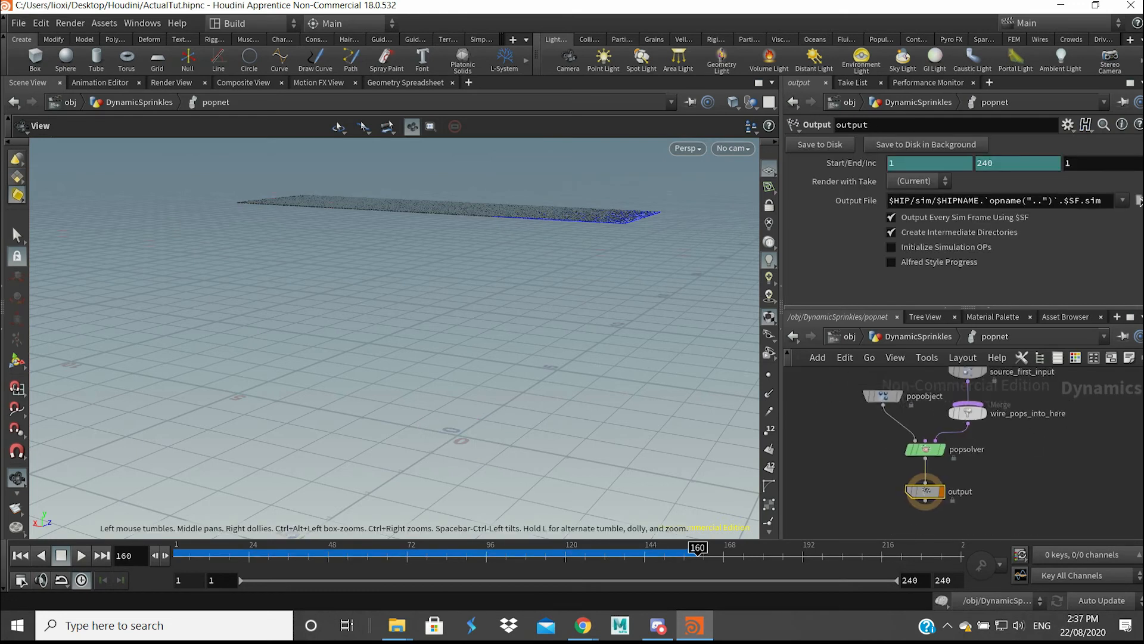
pyautogui.moveTo(1003, 478); pyautogui.dragTo(965, 435, button='middle')
pyautogui.scroll(-1, 964, 436)
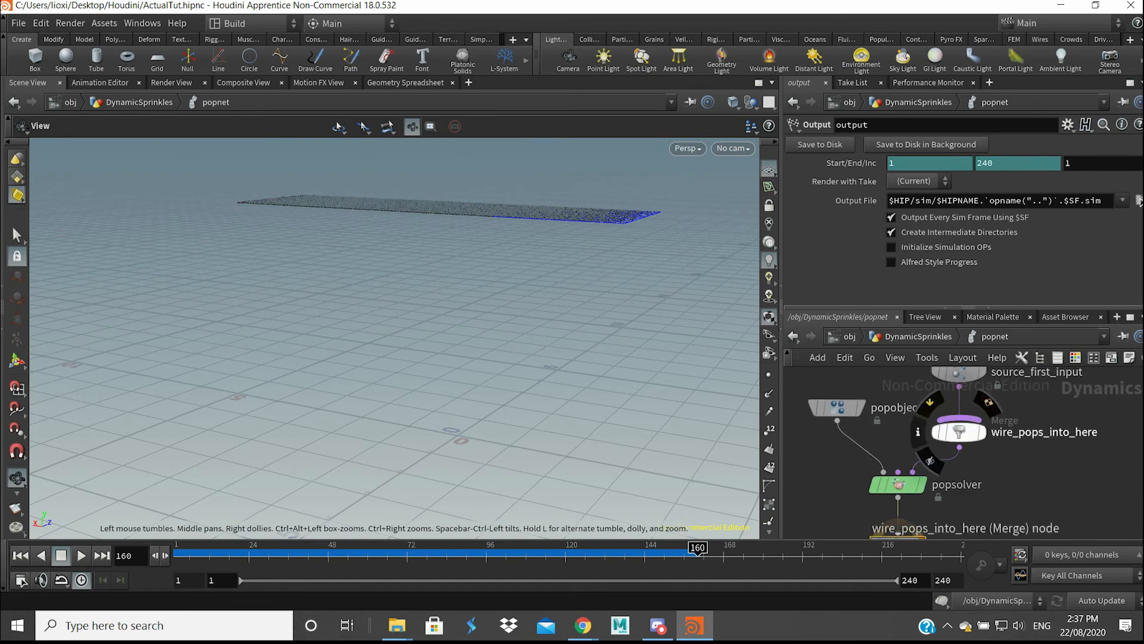
pyautogui.moveTo(900, 485); pyautogui.dragTo(927, 460, button='middle')
pyautogui.scroll(-2, 963, 473)
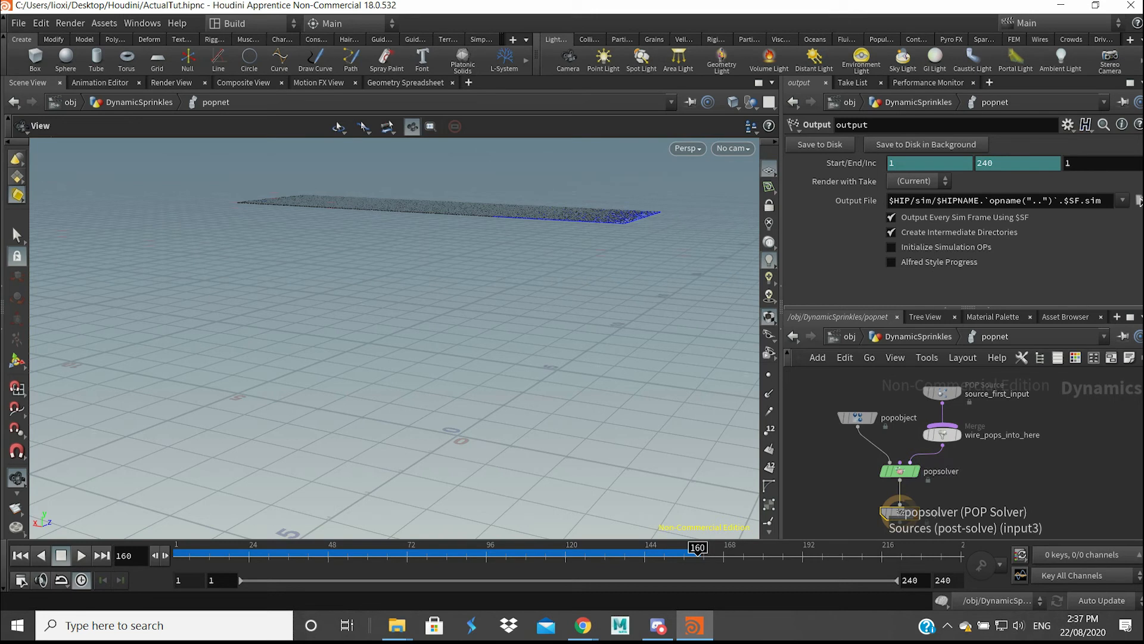
pyautogui.moveTo(504, 557); pyautogui.dragTo(175, 557)
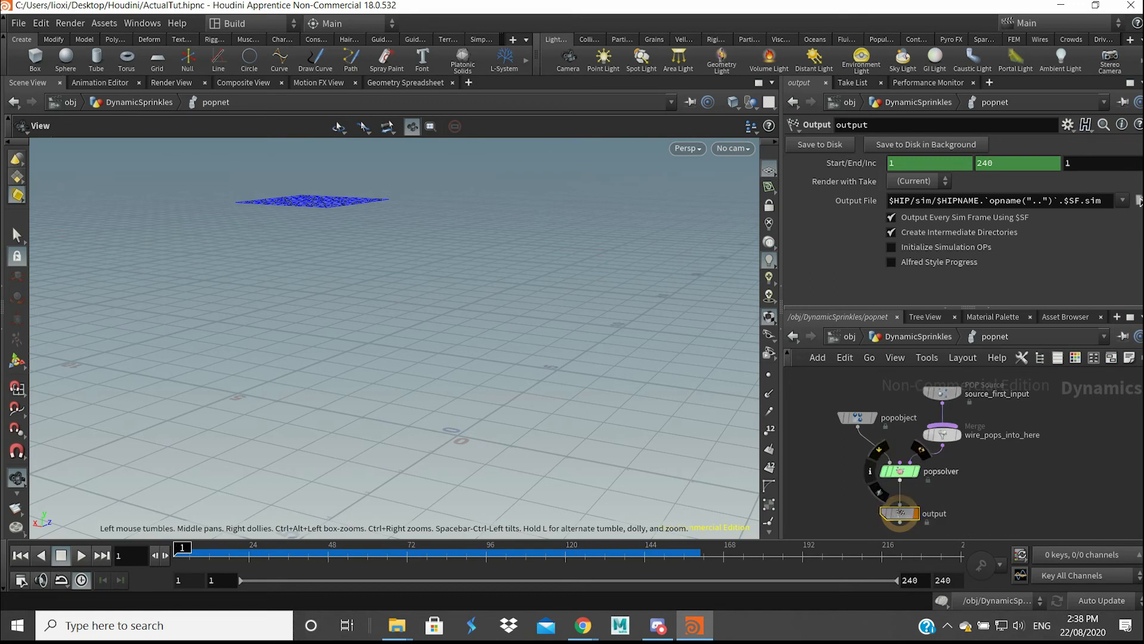
pyautogui.moveTo(948, 506); pyautogui.dragTo(945, 444, button='middle')
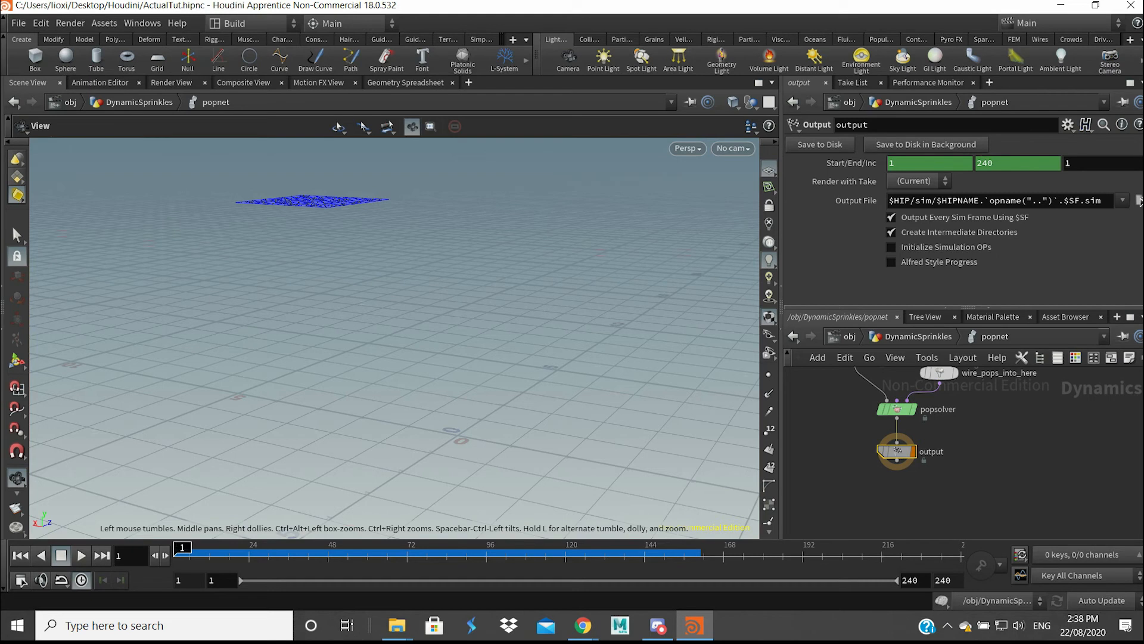
# Examine the birth settings of the POP Source inside the POP network and preview its current particle emission
pyautogui.press('u')
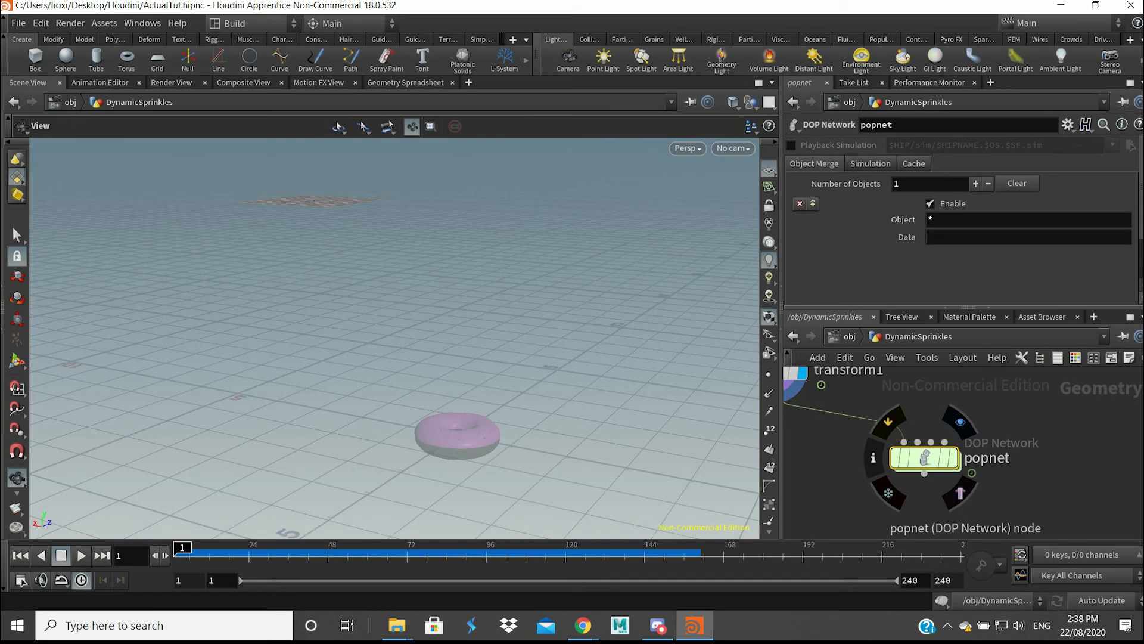
pyautogui.press('i')
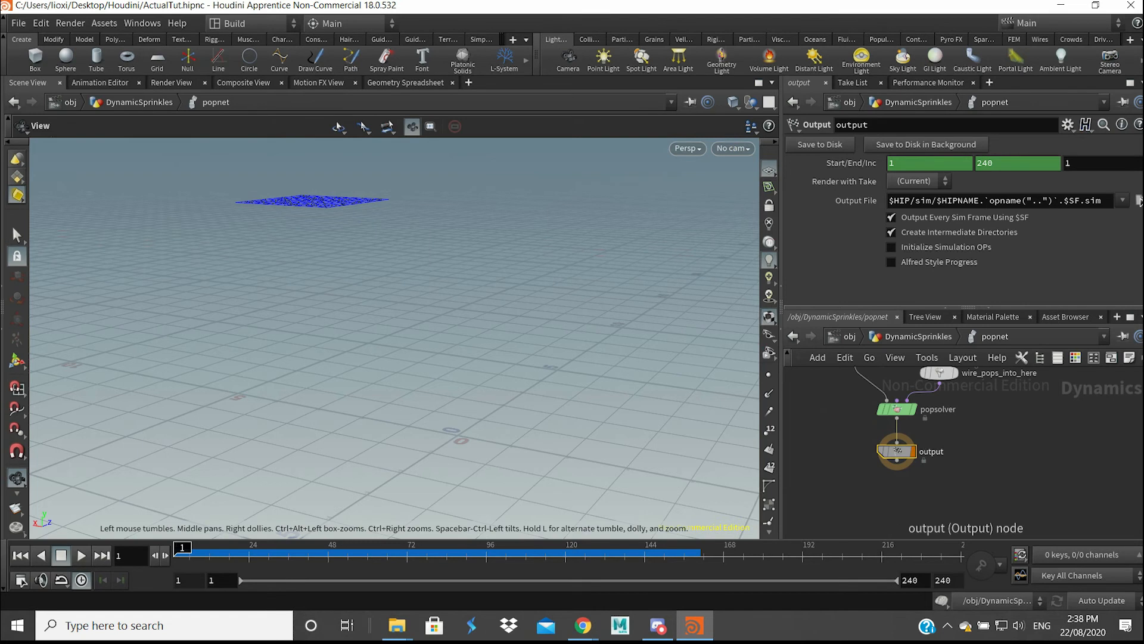
pyautogui.moveTo(934, 399); pyautogui.dragTo(934, 469, button='middle')
pyautogui.scroll(-1, 934, 443)
pyautogui.click(938, 413)
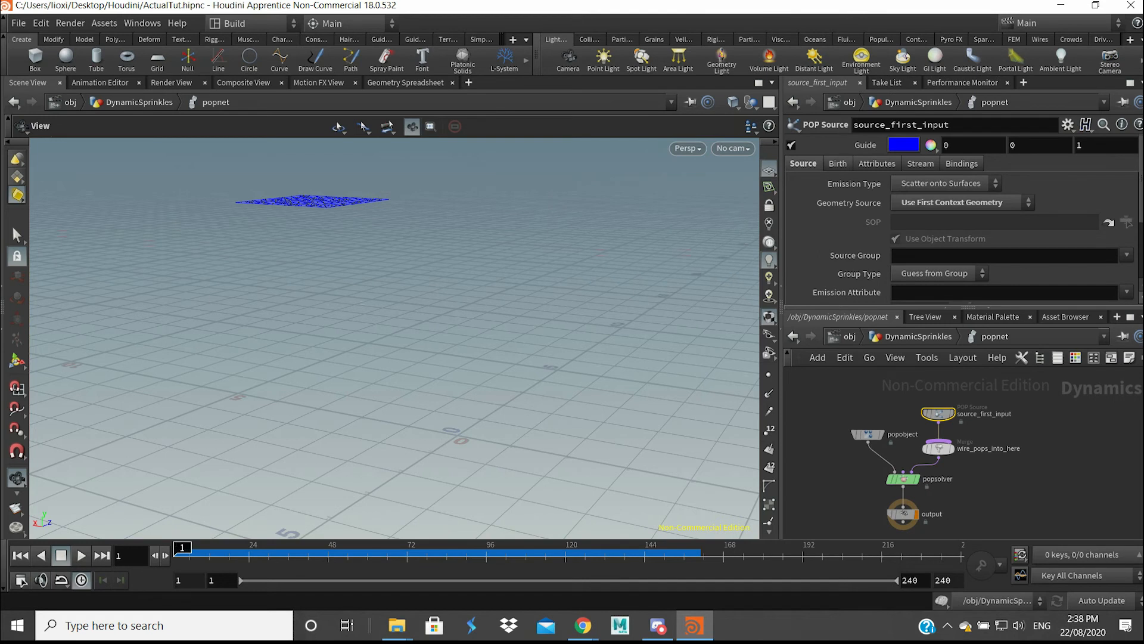
pyautogui.scroll(-3, 960, 238)
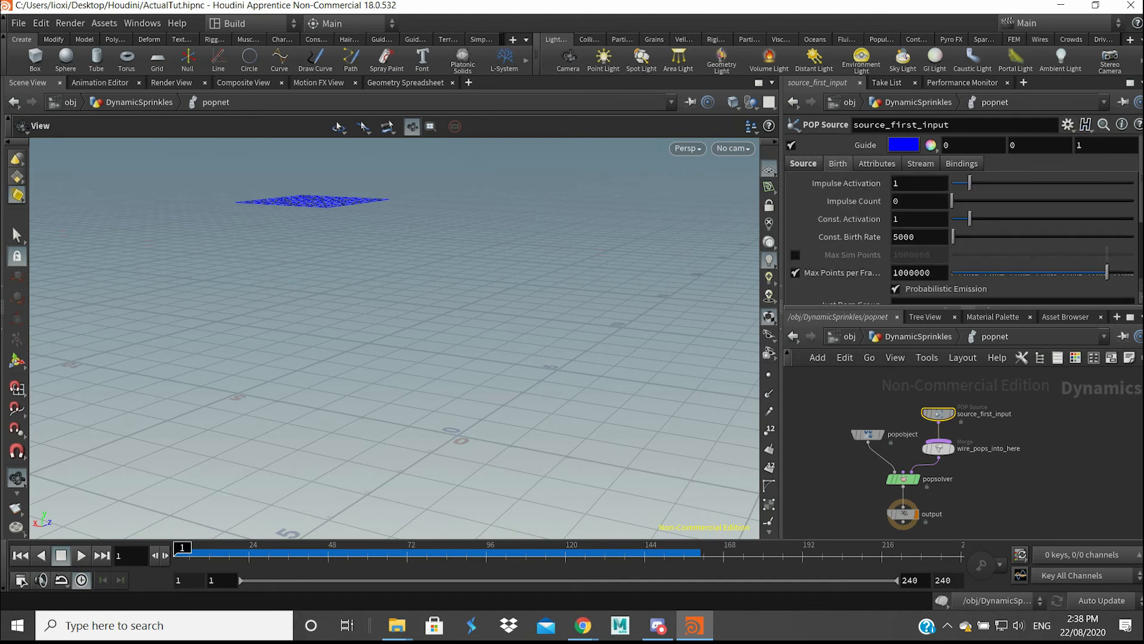
pyautogui.click(81, 555)
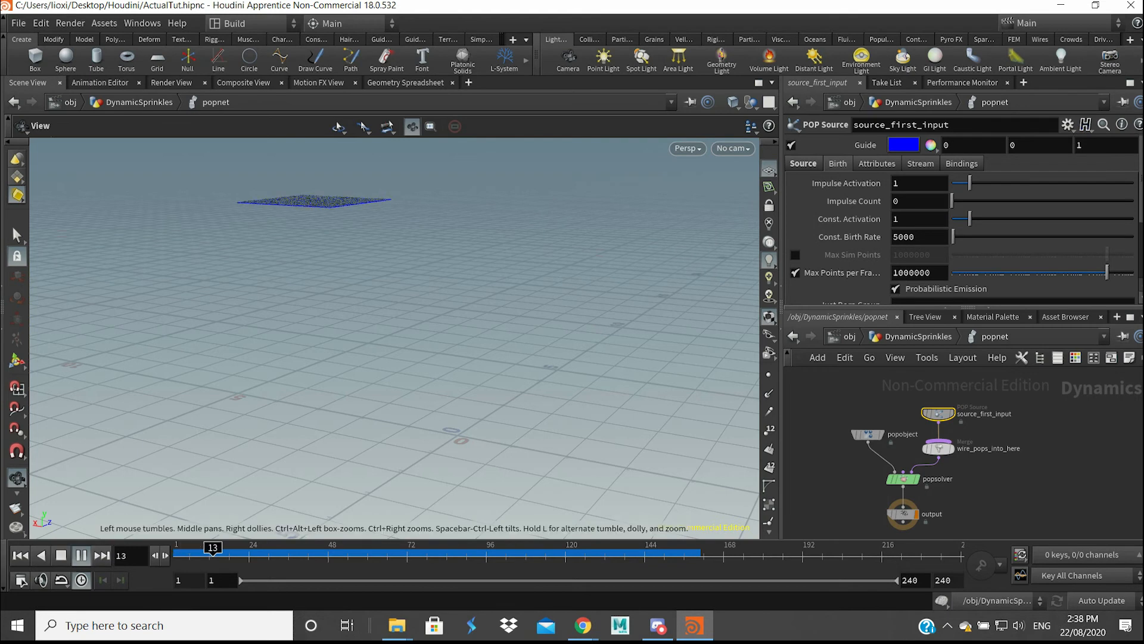
pyautogui.click(60, 555)
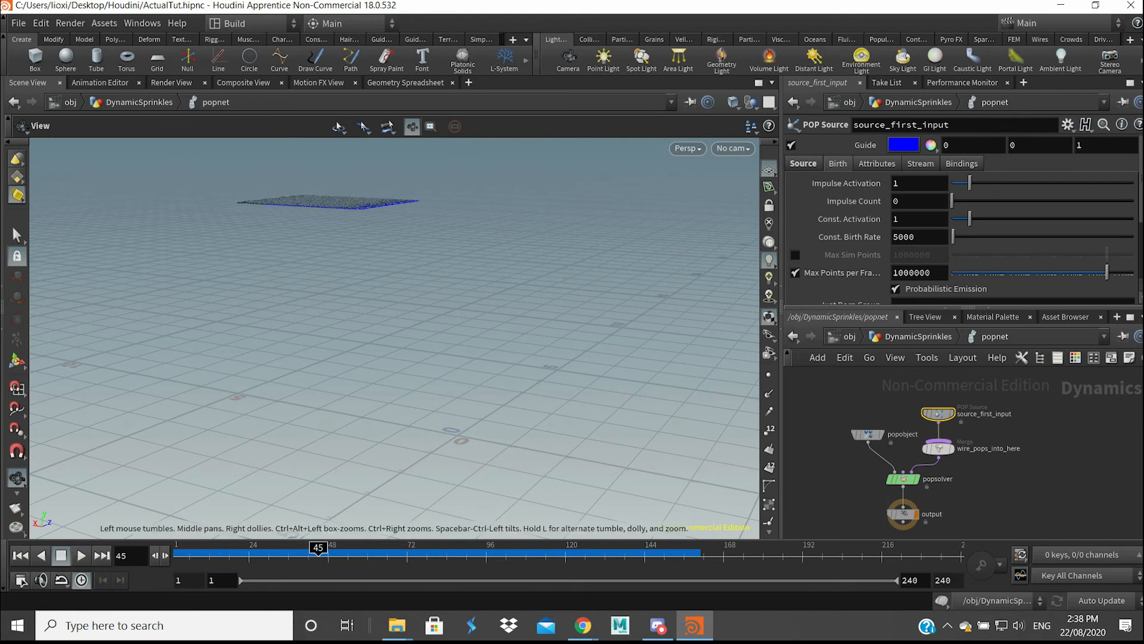
# Set the POP Source's constant birth rate to 100 and replay the emission from the start of the timeline
pyautogui.doubleClick(912, 237)
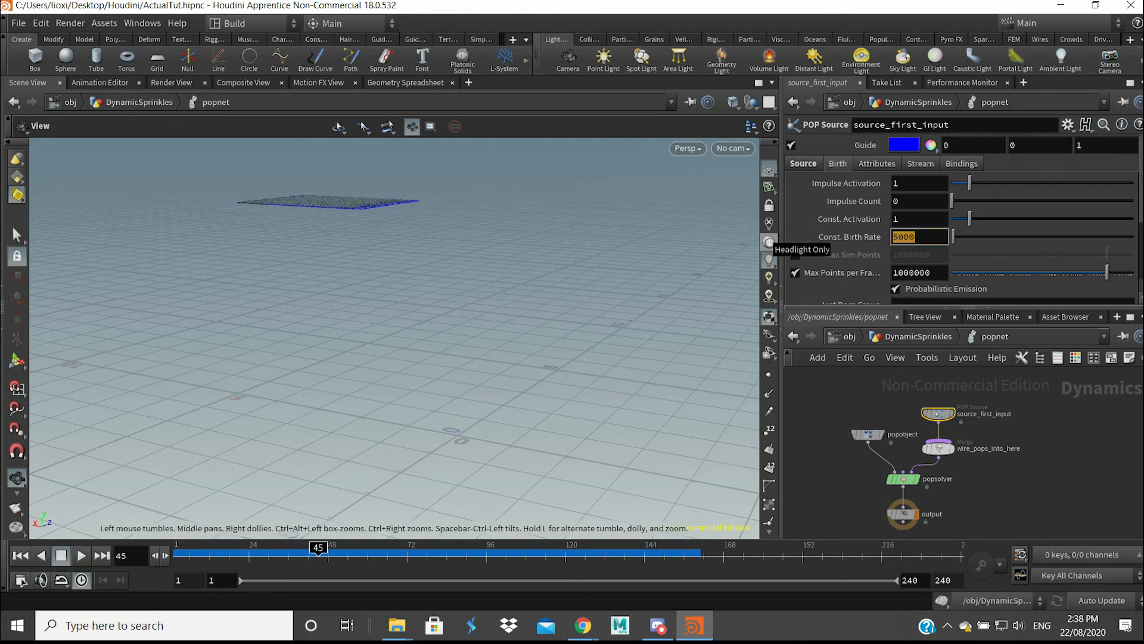
pyautogui.write('100')
pyautogui.press('Return')
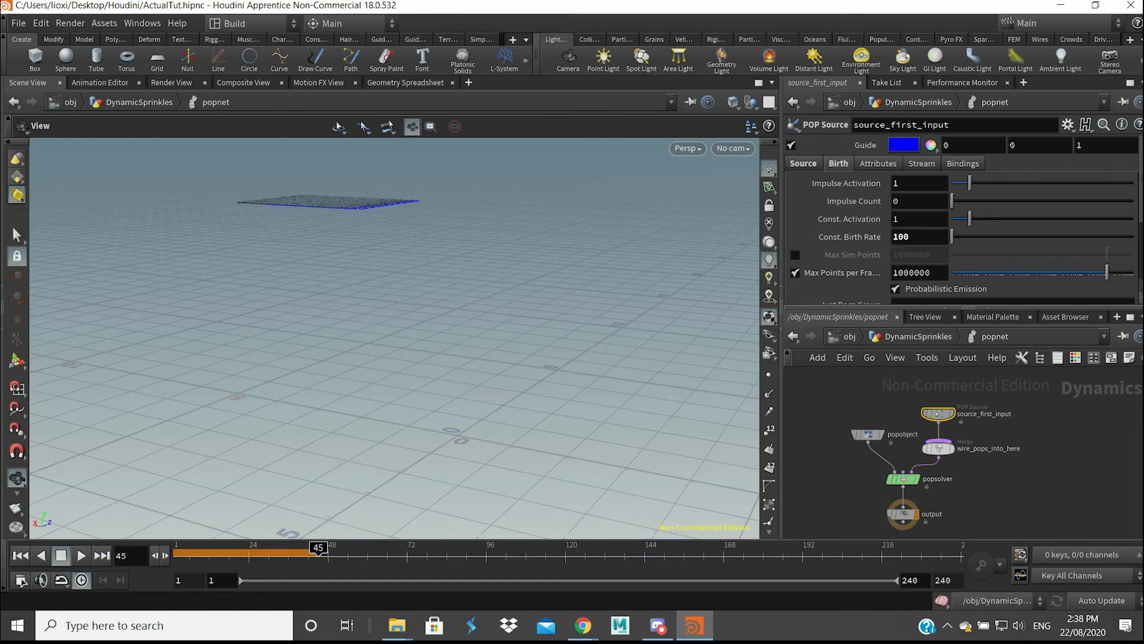
pyautogui.moveTo(277, 557); pyautogui.dragTo(173, 557)
pyautogui.click(81, 556)
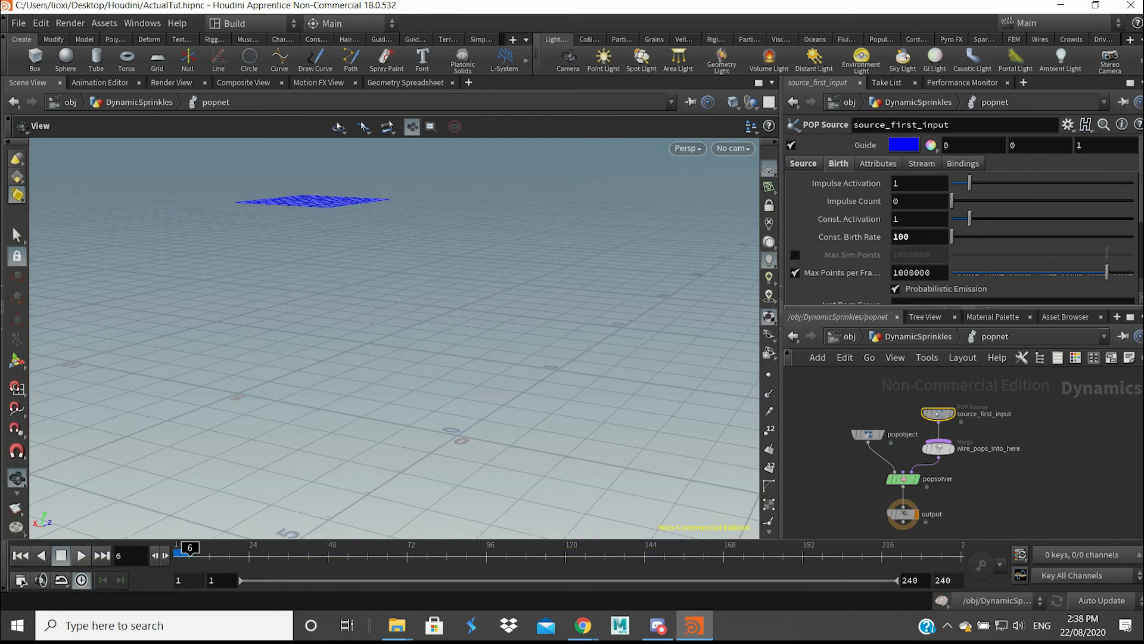
pyautogui.moveTo(369, 286); pyautogui.dragTo(340, 316)
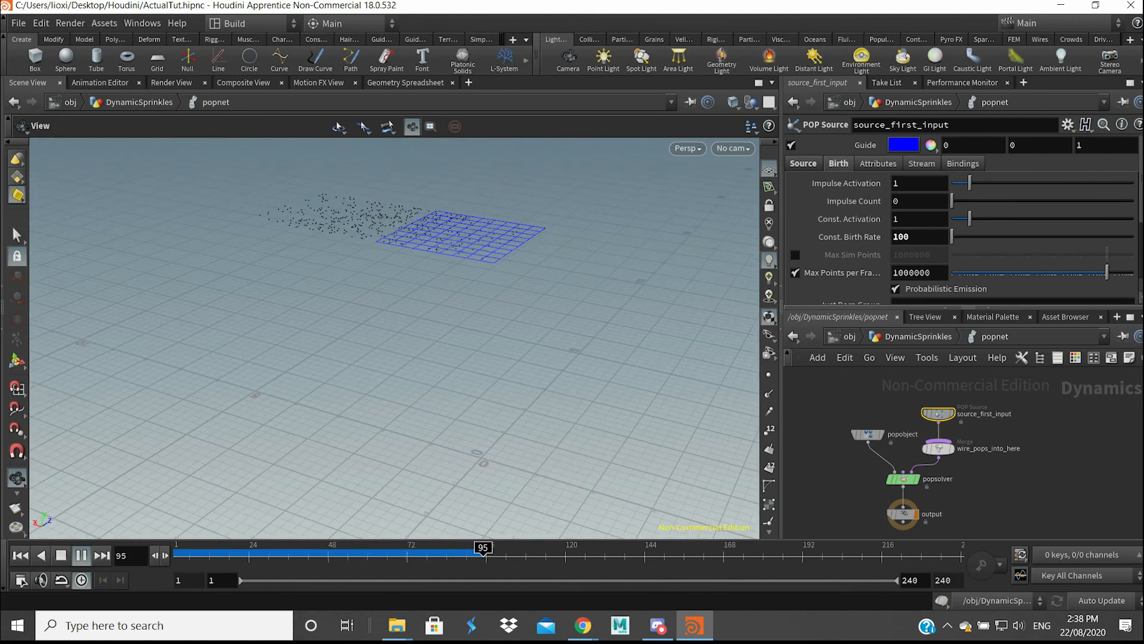
pyautogui.click(81, 555)
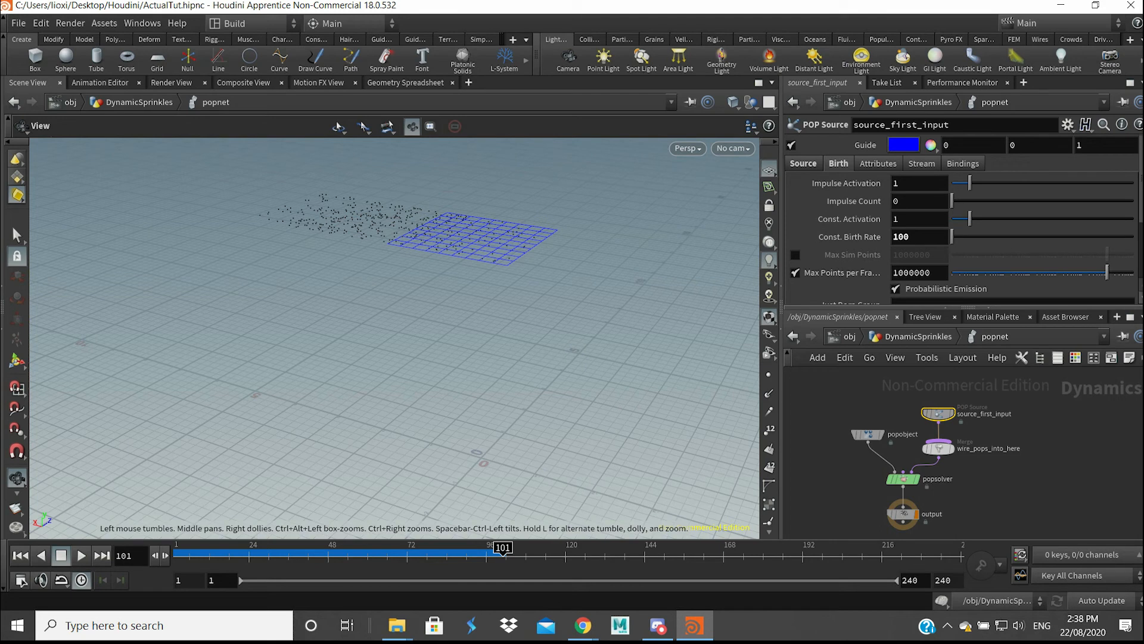
# Move the source_first_input node further above wire_pops_into_here to make room between them
pyautogui.moveTo(977, 501); pyautogui.dragTo(959, 462, button='middle')
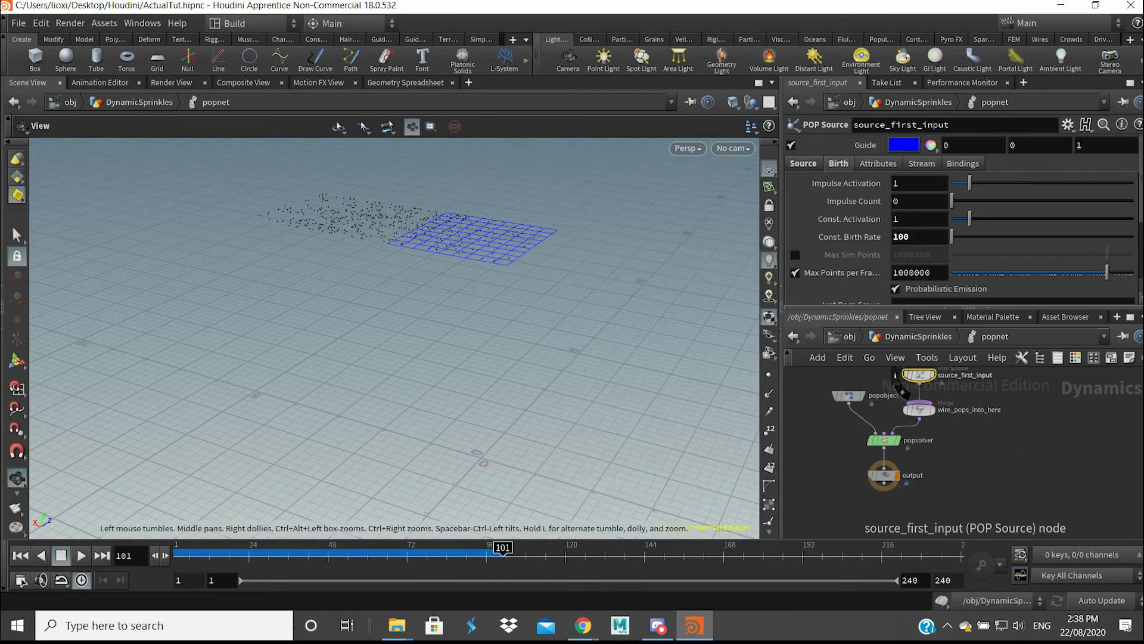
pyautogui.moveTo(947, 411); pyautogui.dragTo(956, 437, button='middle')
pyautogui.moveTo(928, 401); pyautogui.dragTo(924, 372)
pyautogui.moveTo(925, 373); pyautogui.dragTo(930, 390, button='middle')
pyautogui.moveTo(930, 389); pyautogui.dragTo(933, 389)
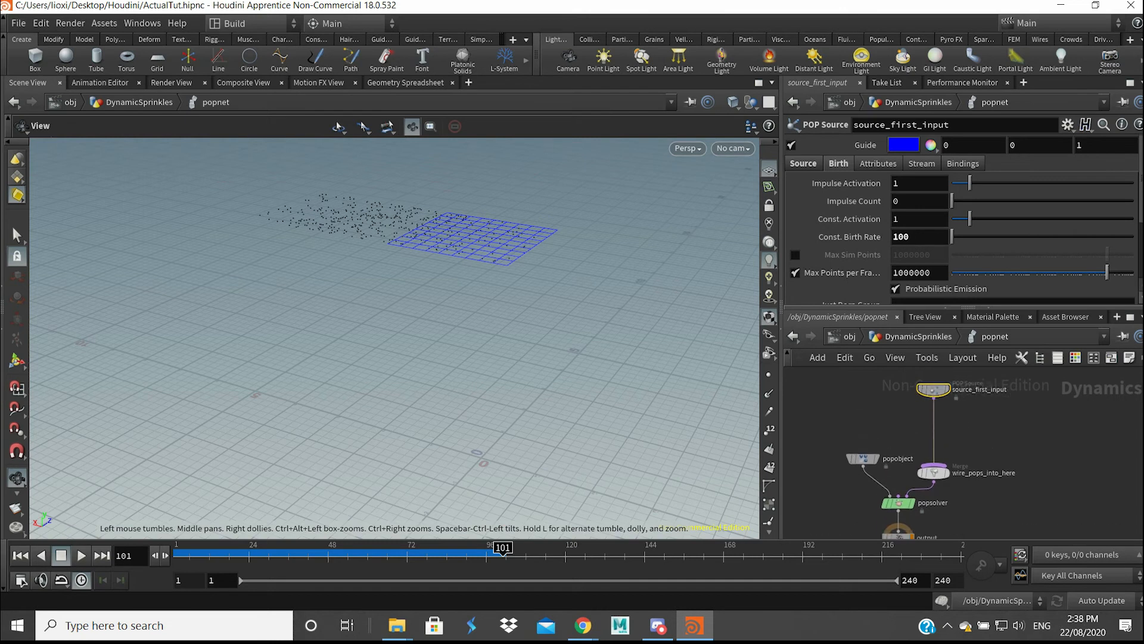
# Insert a POP Wind node on the connection between source_first_input and wire_pops_into_here
pyautogui.moveTo(947, 411); pyautogui.dragTo(929, 385, button='middle')
pyautogui.press('Tab')
pyautogui.write('win')
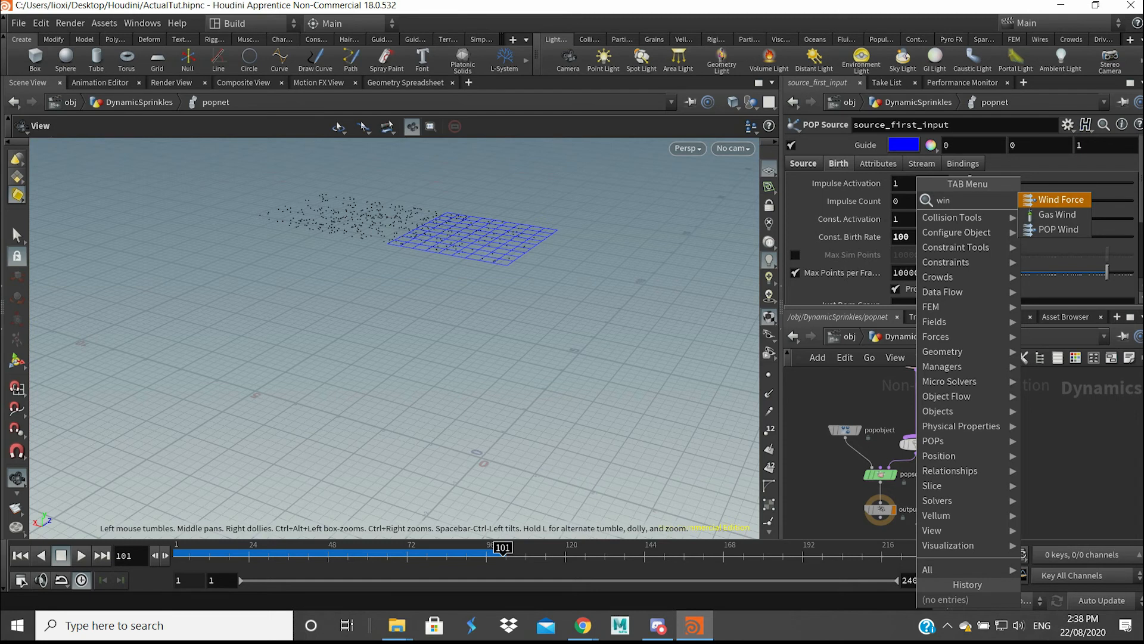
pyautogui.press('BackSpace')
pyautogui.press('BackSpace')
pyautogui.press('BackSpace')
pyautogui.write('pop')
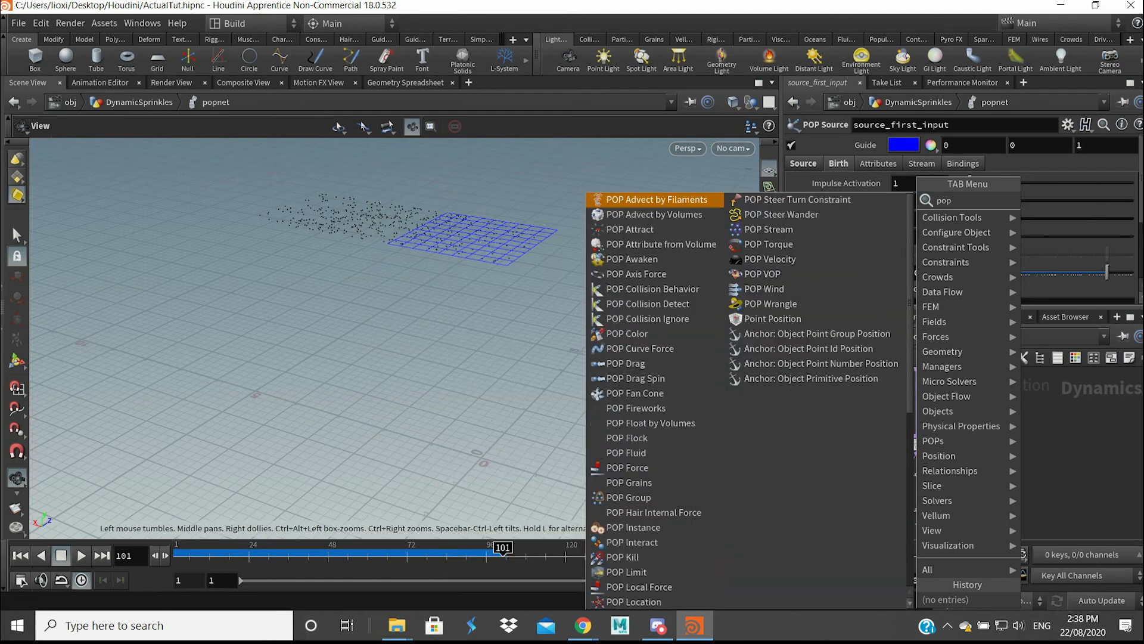
pyautogui.write('w')
pyautogui.press('Return')
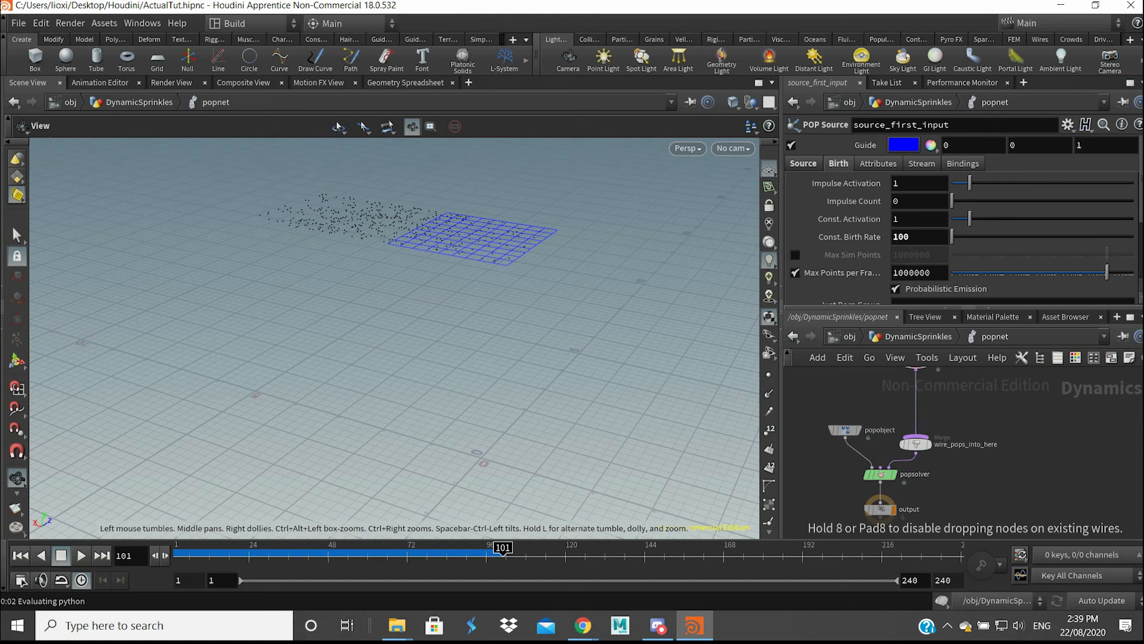
pyautogui.click(916, 395)
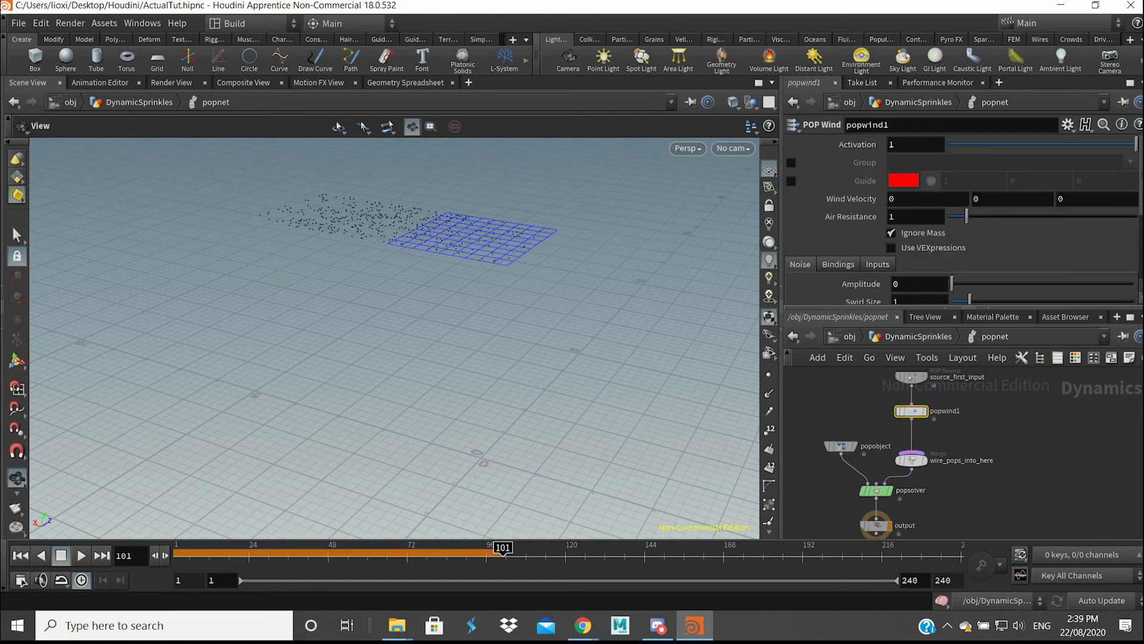
# Set the POP Wind's noise amplitude to 1
pyautogui.scroll(-3, 962, 219)
pyautogui.moveTo(911, 227); pyautogui.dragTo(832, 225)
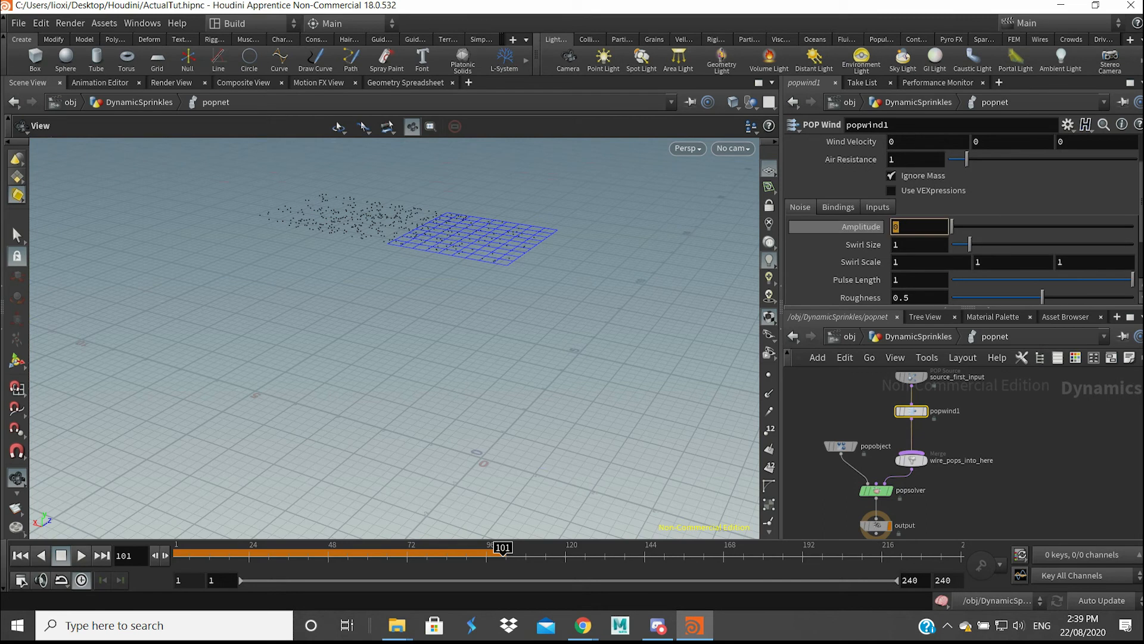
pyautogui.write('1')
pyautogui.press('Return')
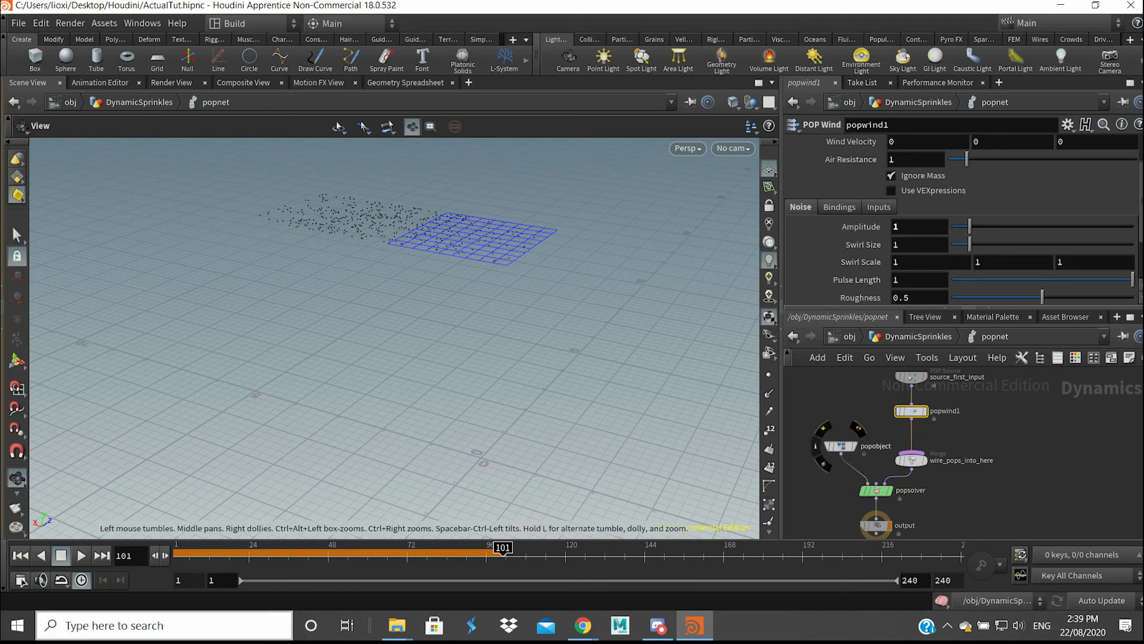
# Play the simulation from the start to preview the wind's effect on the particles, and return to frame 1
pyautogui.moveTo(244, 556); pyautogui.dragTo(176, 556)
pyautogui.click(81, 555)
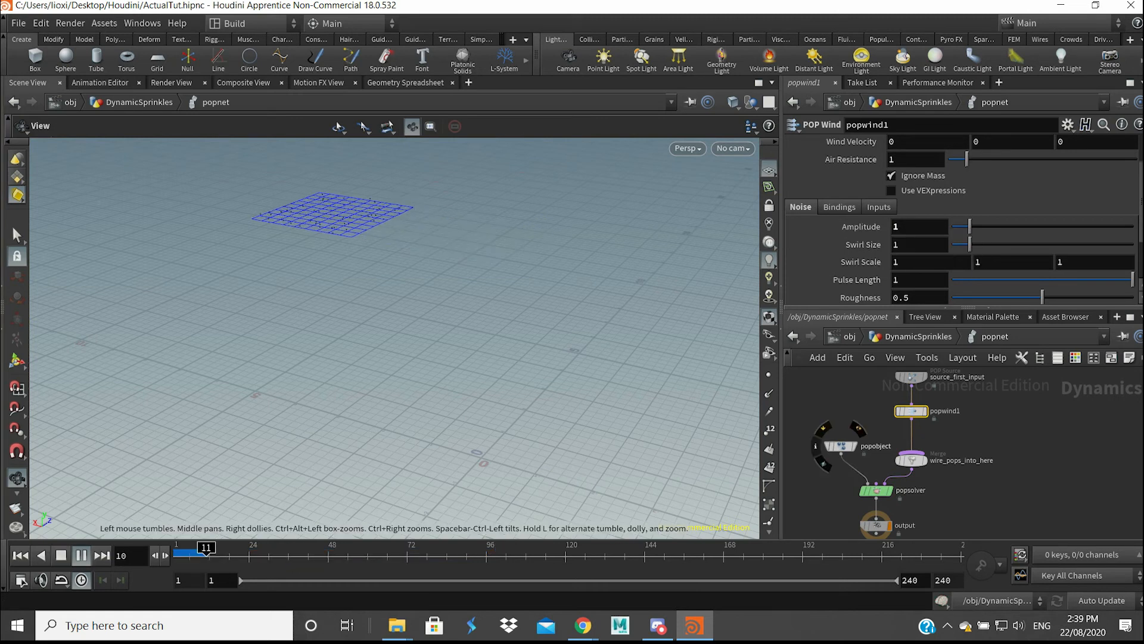
pyautogui.moveTo(441, 334); pyautogui.dragTo(361, 366)
pyautogui.click(81, 554)
pyautogui.click(21, 555)
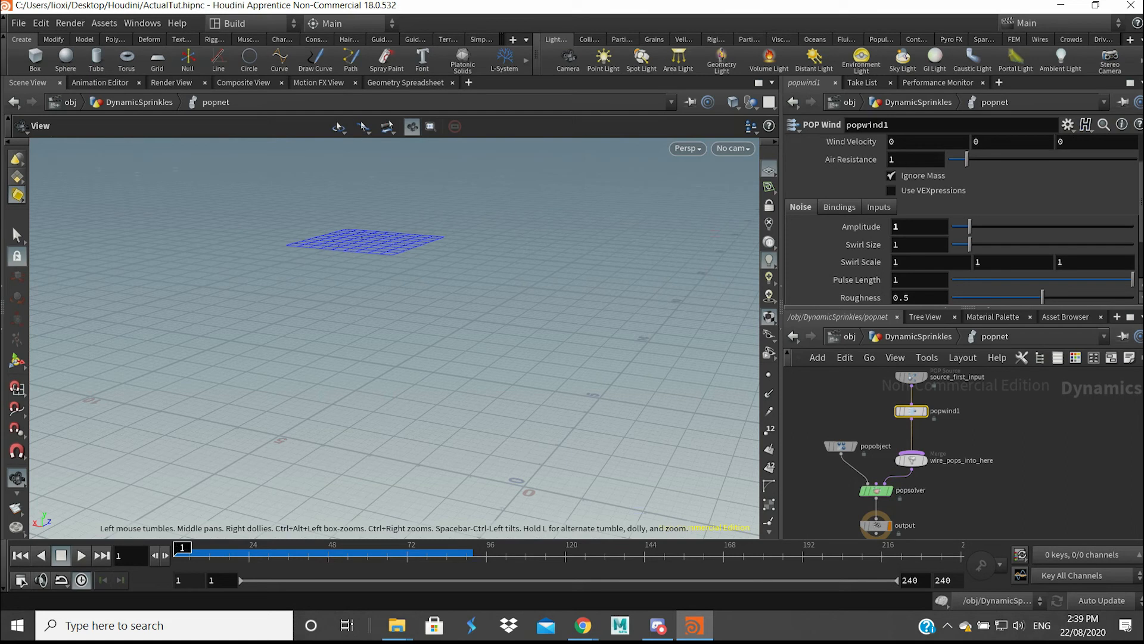
# Move the output node lower and insert a Gravity Force node between popsolver and output
pyautogui.moveTo(966, 458); pyautogui.dragTo(975, 430, button='middle')
pyautogui.moveTo(894, 486); pyautogui.dragTo(895, 519)
pyautogui.moveTo(942, 486); pyautogui.dragTo(959, 429, button='middle')
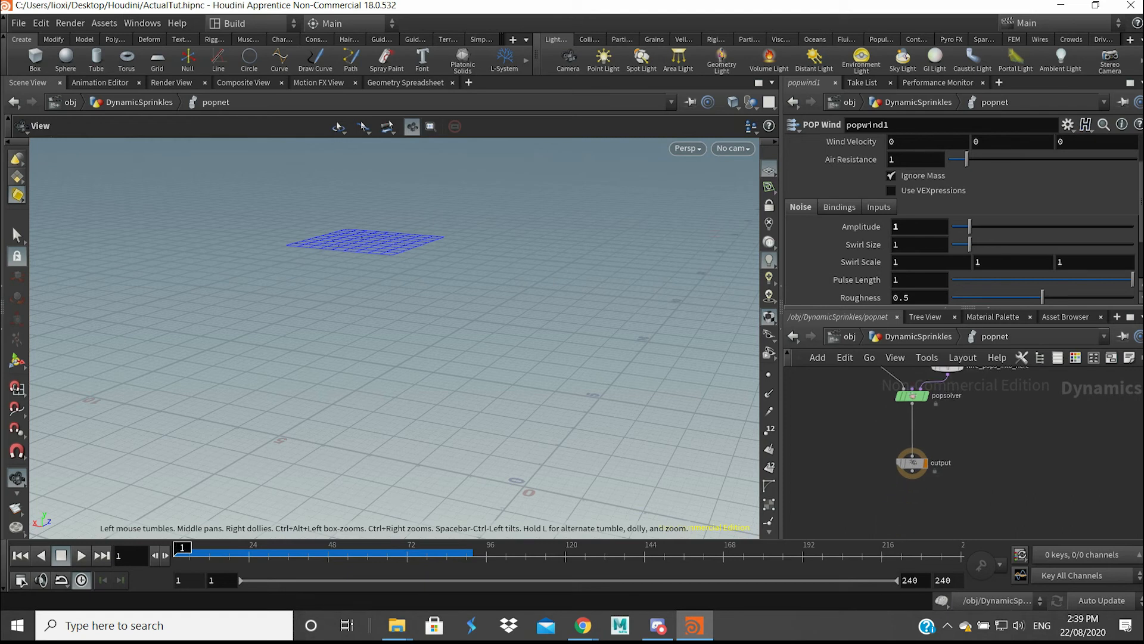
pyautogui.press('Tab')
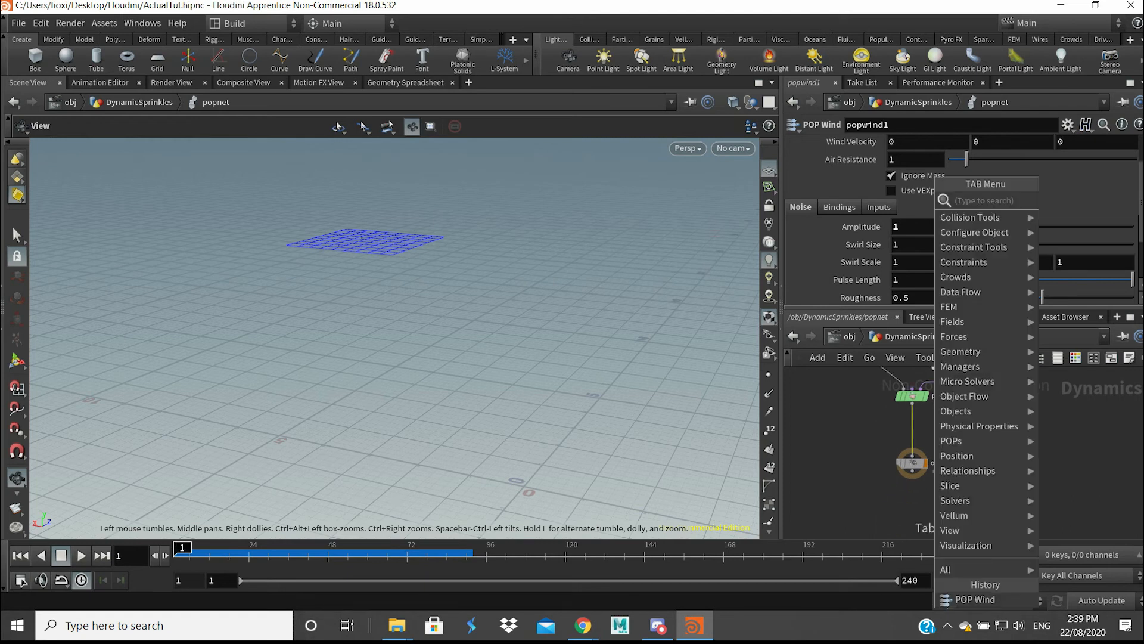
pyautogui.write('gra')
pyautogui.press('Return')
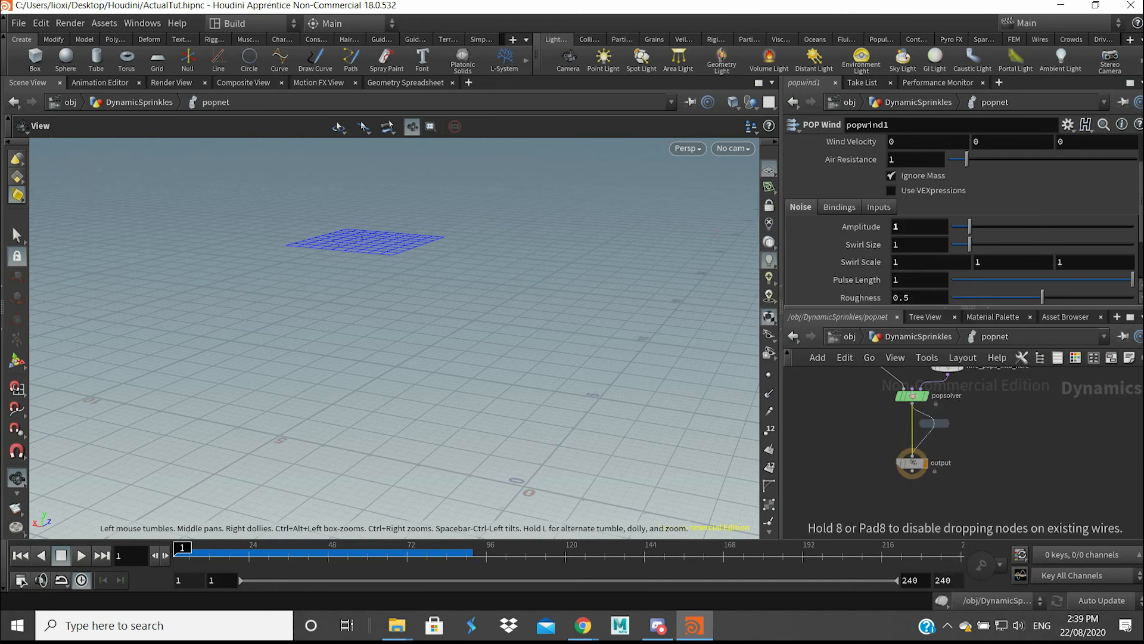
pyautogui.click(918, 426)
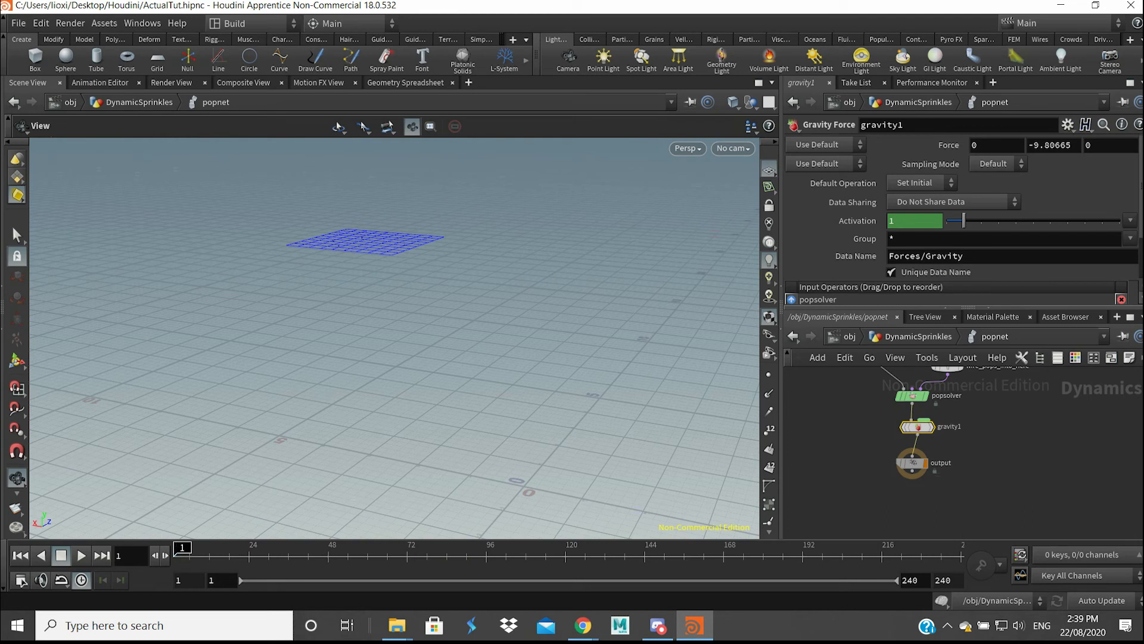
# Play the simulation to preview the particles under gravity, and return to frame 1
pyautogui.click(81, 555)
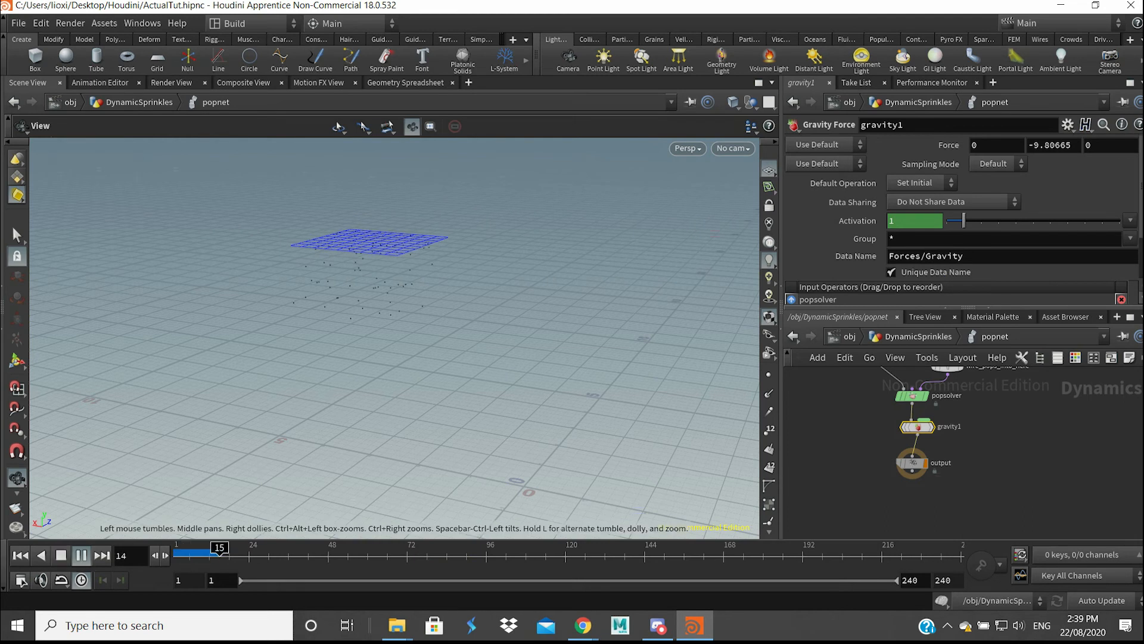
pyautogui.click(81, 554)
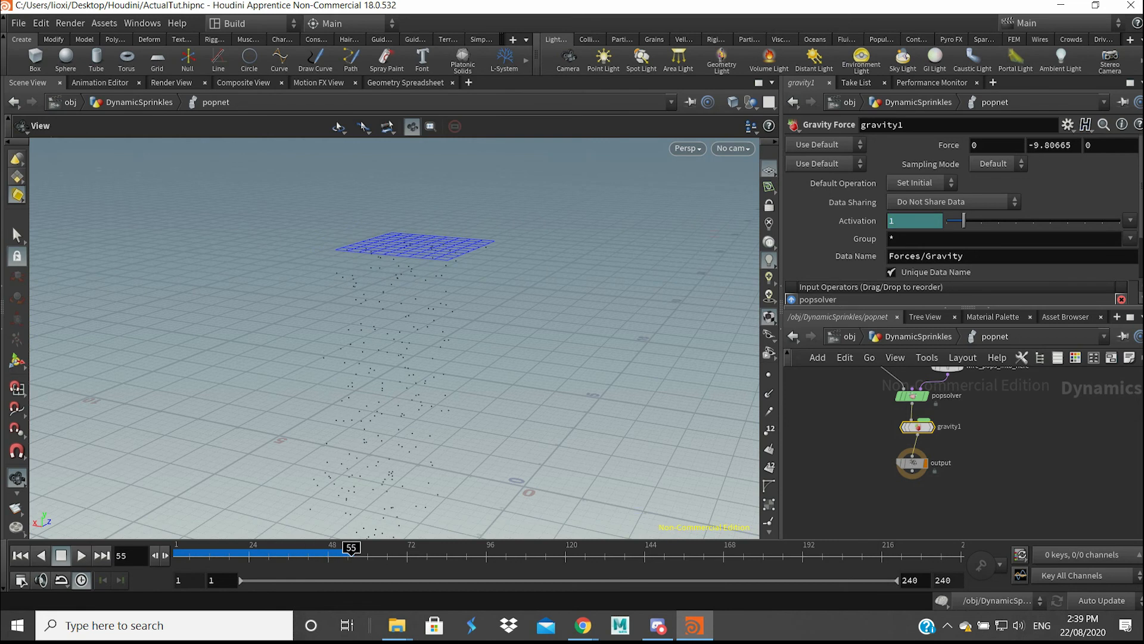
pyautogui.click(20, 555)
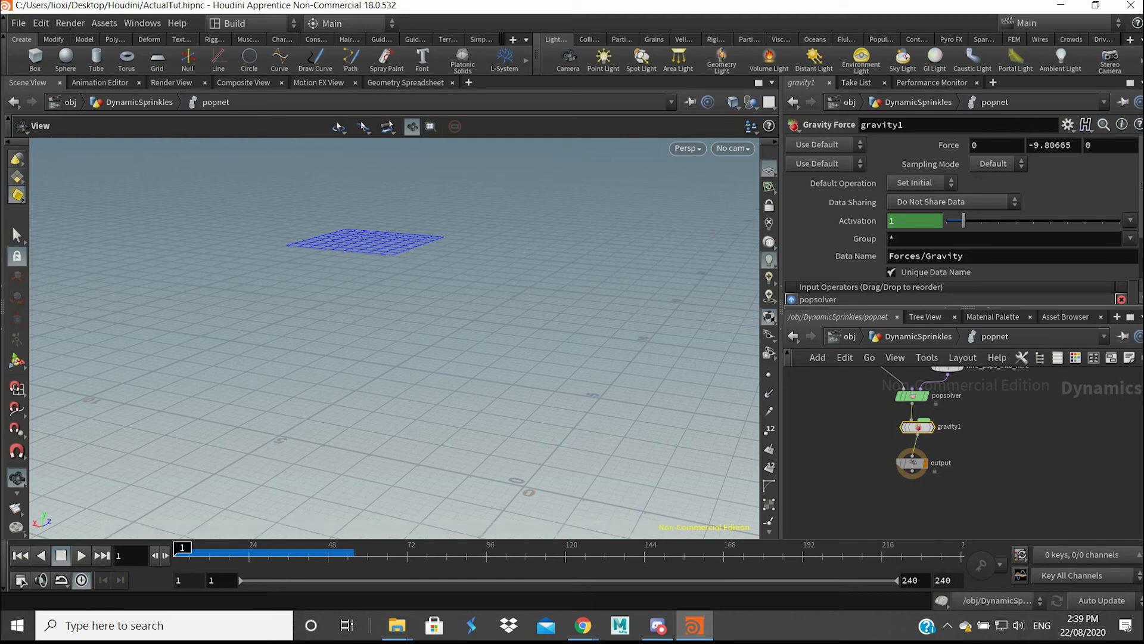
# Add an unconnected Static Object node to the POP network and place it beside the popsolver node
pyautogui.moveTo(977, 453); pyautogui.dragTo(976, 511, button='middle')
pyautogui.scroll(-3, 958, 481)
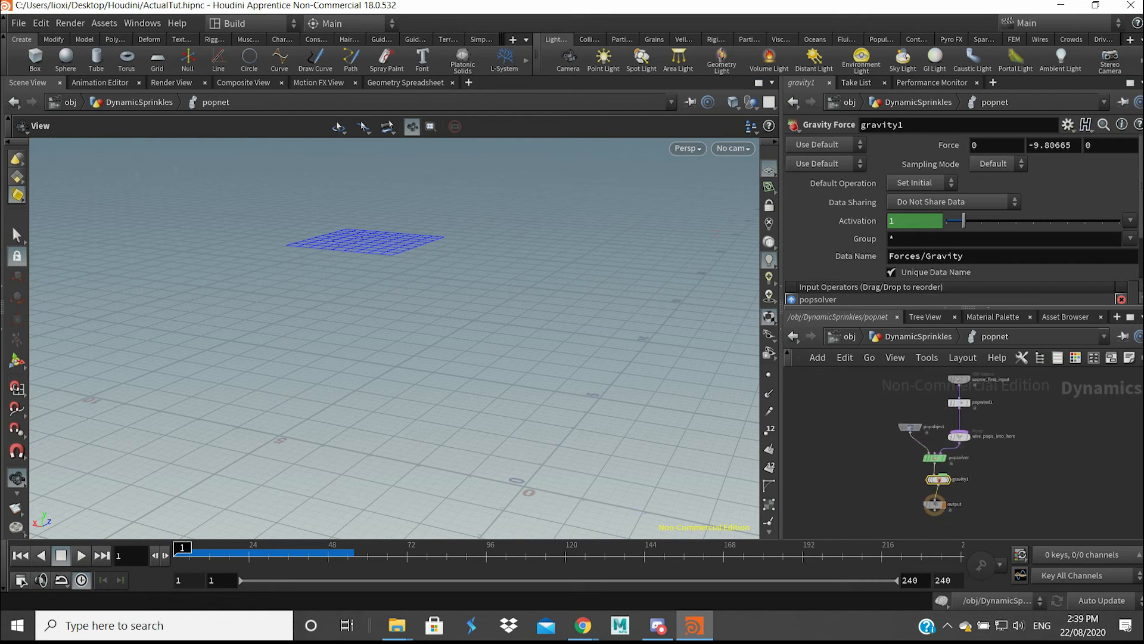
pyautogui.click(880, 455)
pyautogui.scroll(3, 879, 456)
pyautogui.moveTo(879, 455); pyautogui.dragTo(884, 422, button='middle')
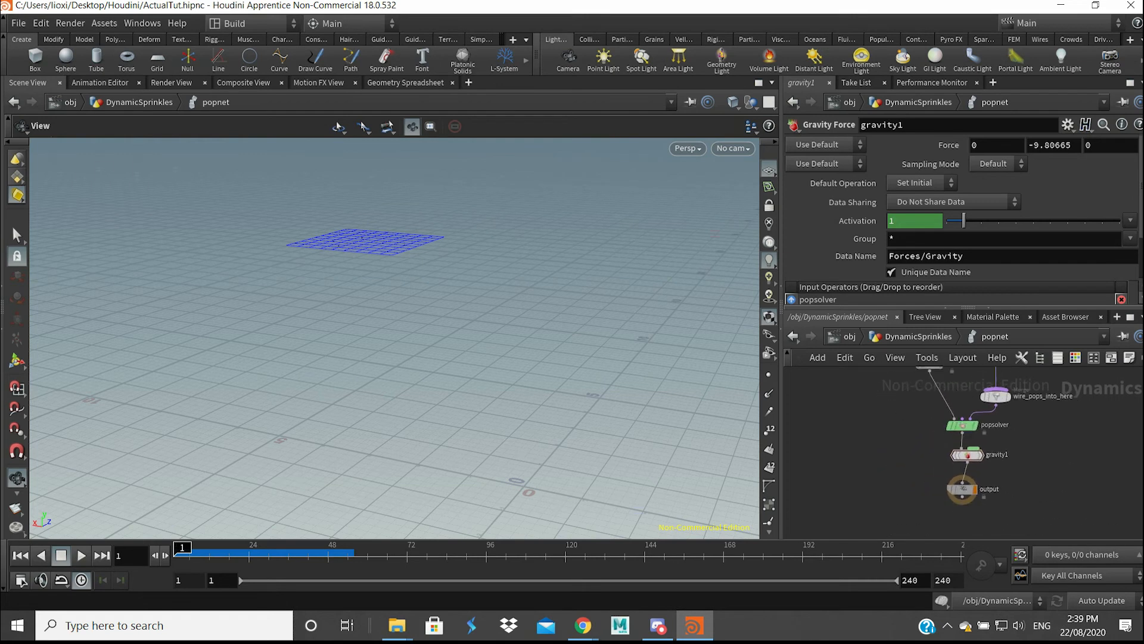
pyautogui.press('Tab')
pyautogui.write('sta')
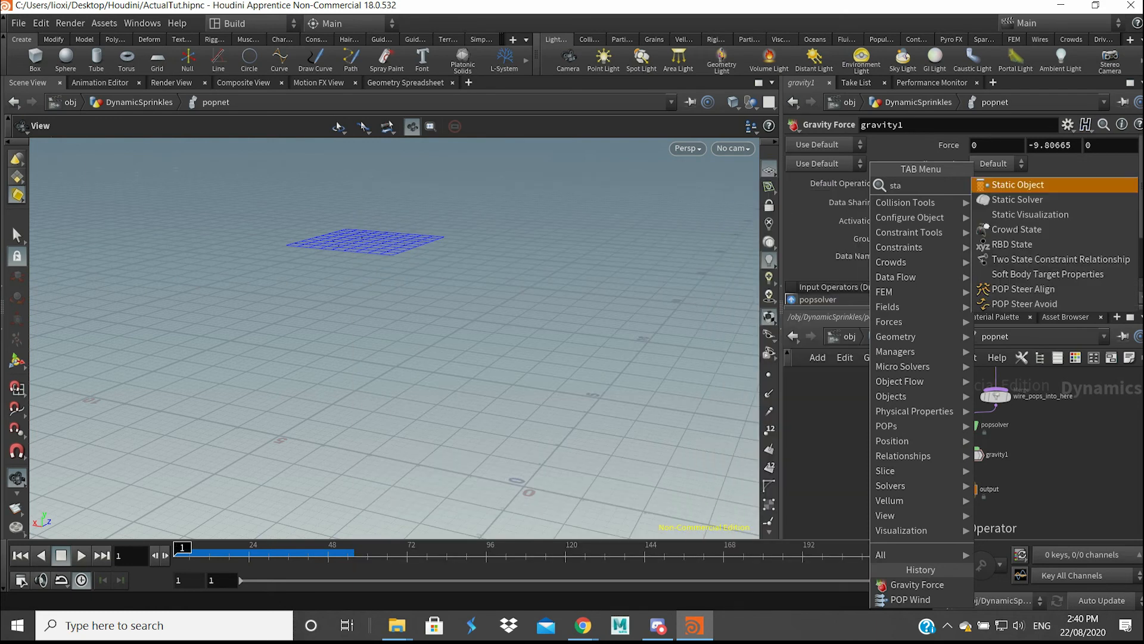
pyautogui.press('Return')
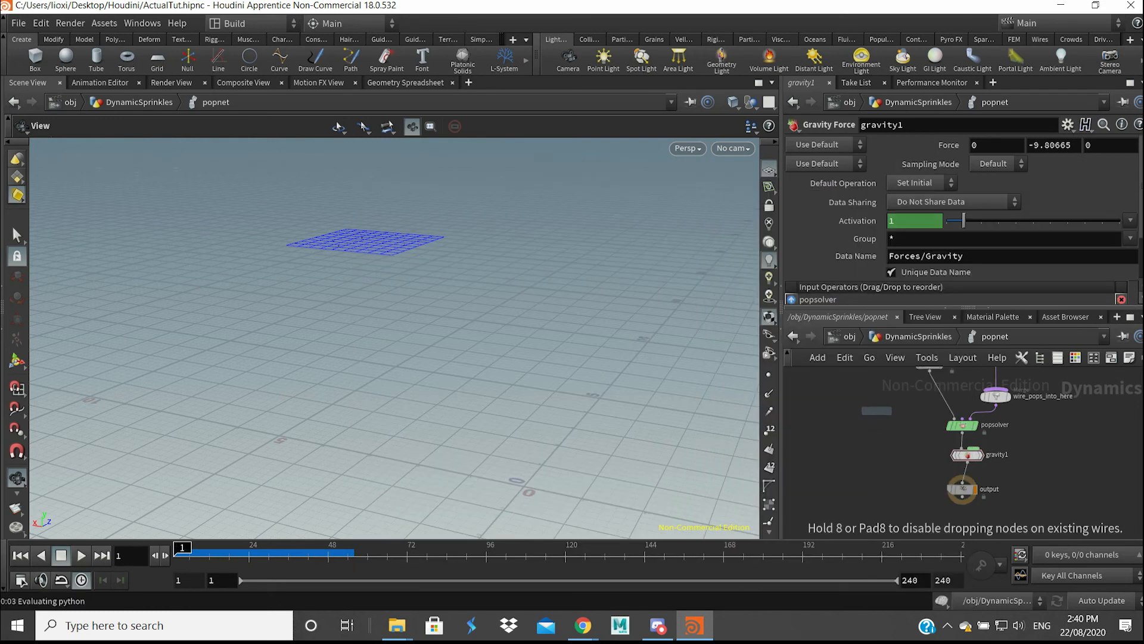
pyautogui.click(877, 409)
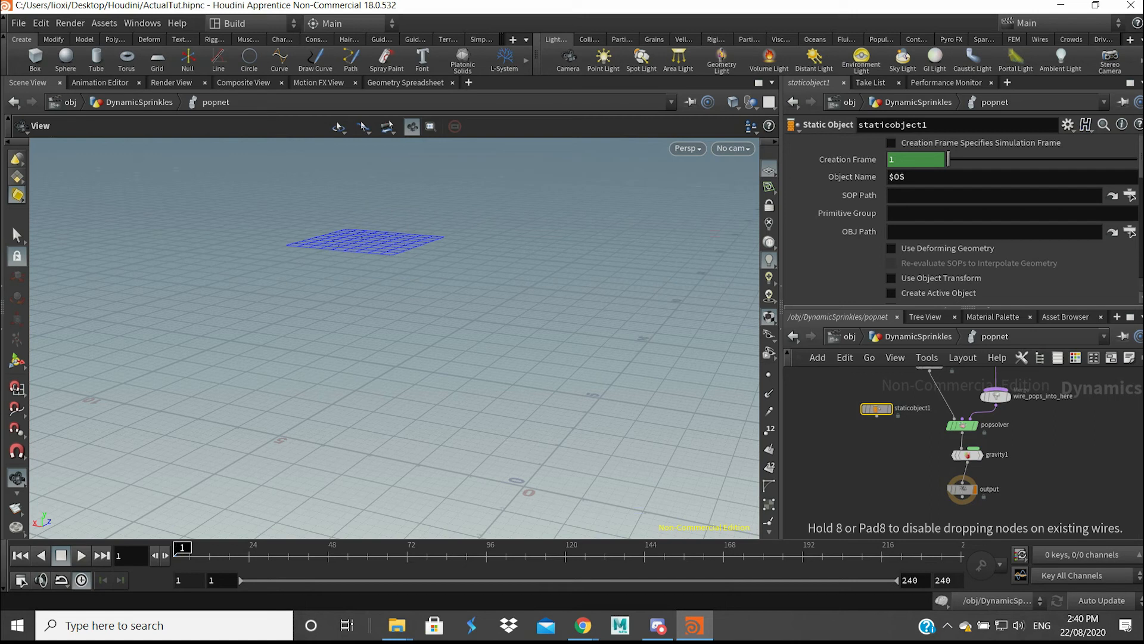
pyautogui.moveTo(876, 409)
pyautogui.scroll(1, 875, 409)
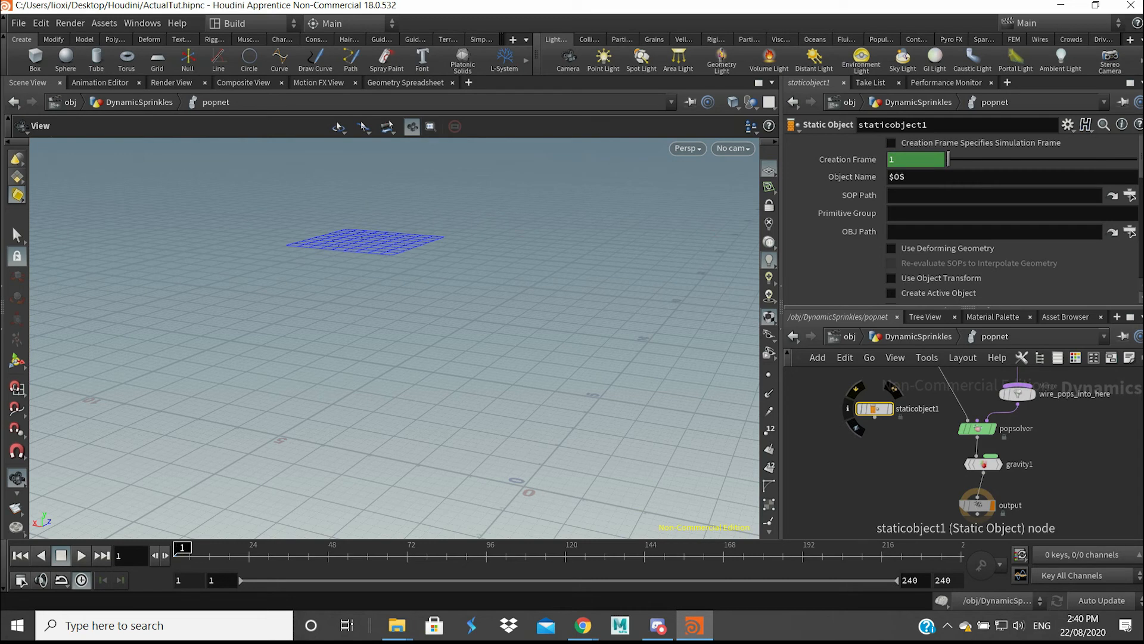
pyautogui.moveTo(875, 409); pyautogui.dragTo(849, 428)
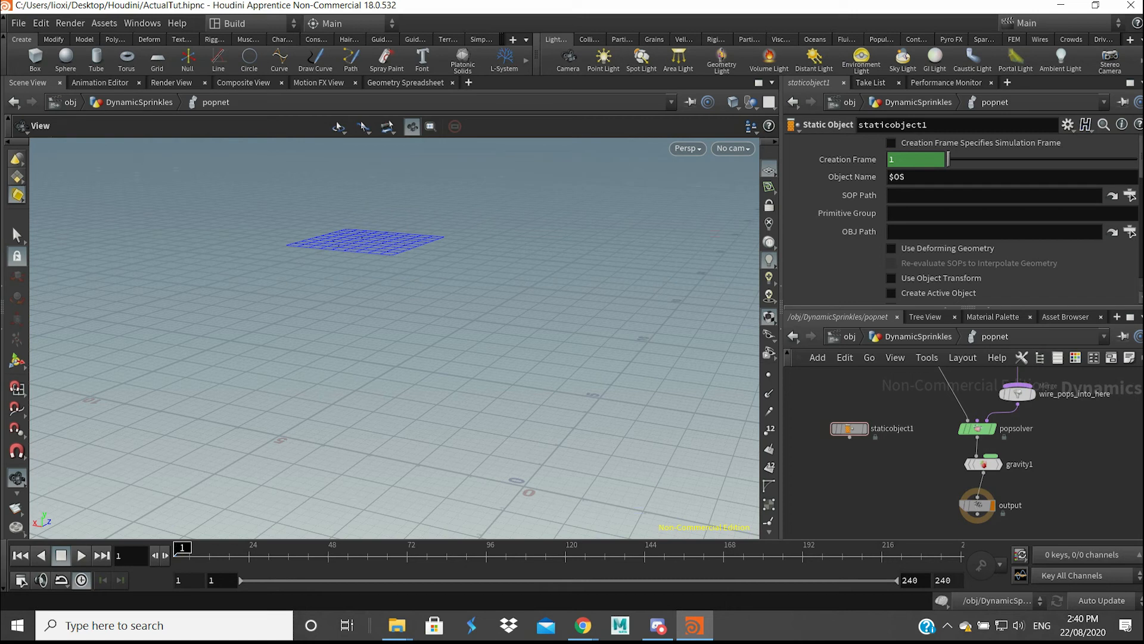
# Add a Merge node below staticobject1 and popsolver, wiring staticobject1 first and popsolver second into it
pyautogui.press('Tab')
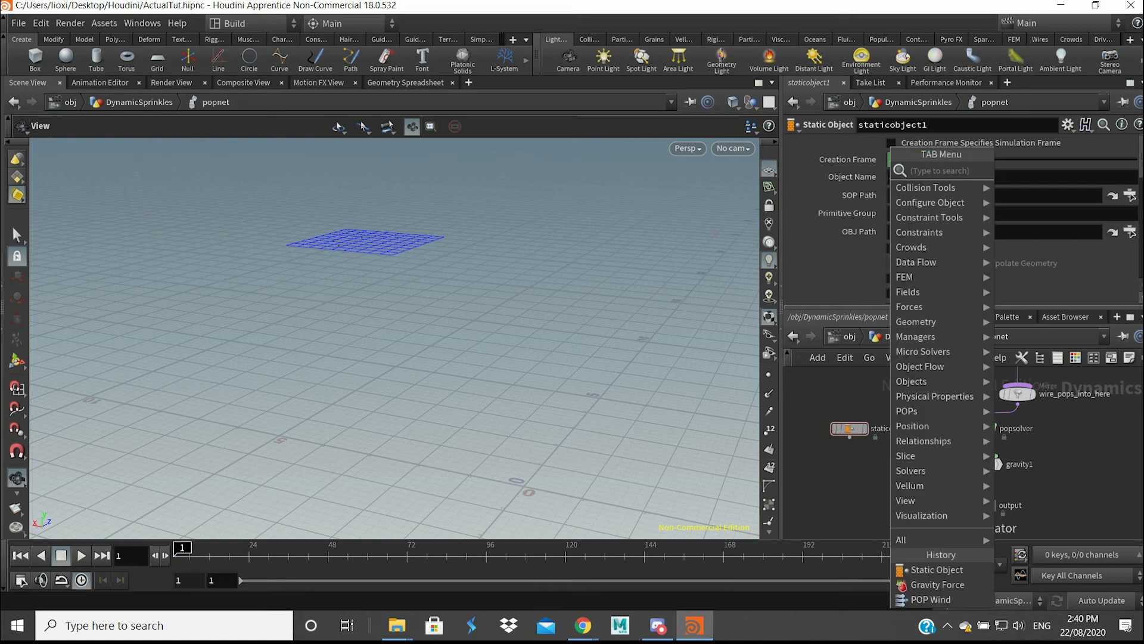
pyautogui.write('merge')
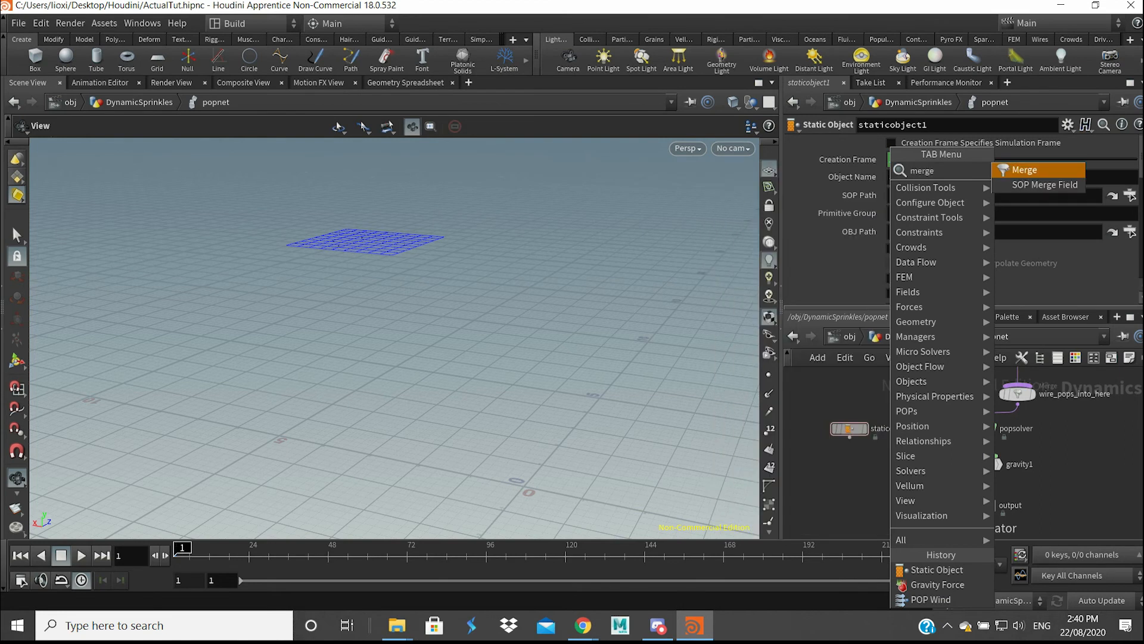
pyautogui.write('g')
pyautogui.press('Return')
pyautogui.click(891, 457)
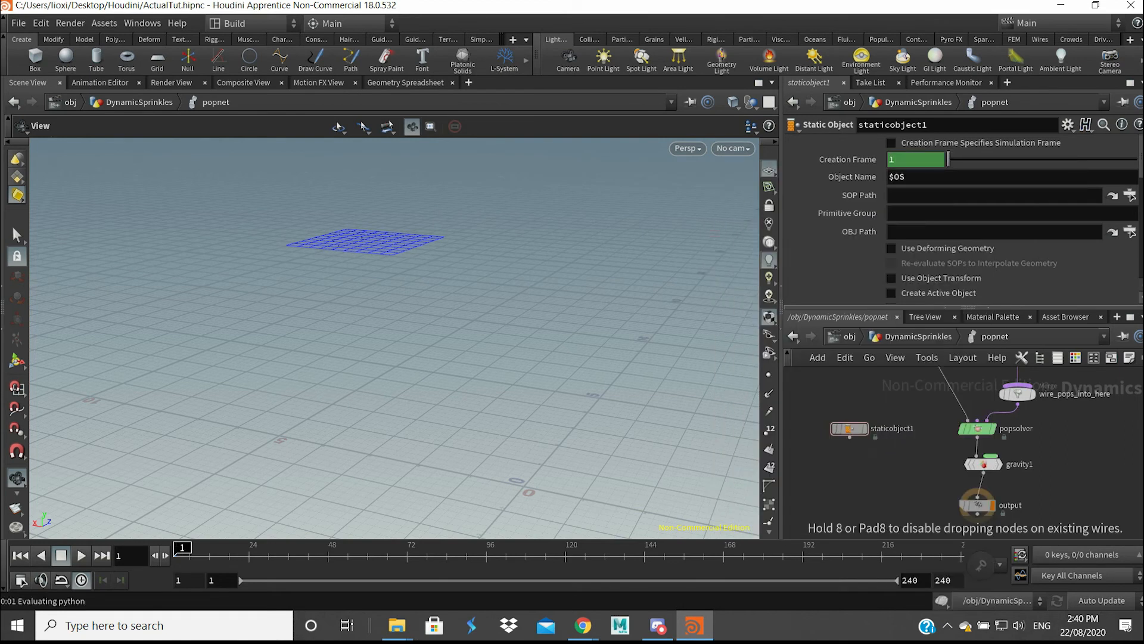
pyautogui.moveTo(849, 437); pyautogui.dragTo(907, 446)
pyautogui.moveTo(978, 436); pyautogui.dragTo(905, 460)
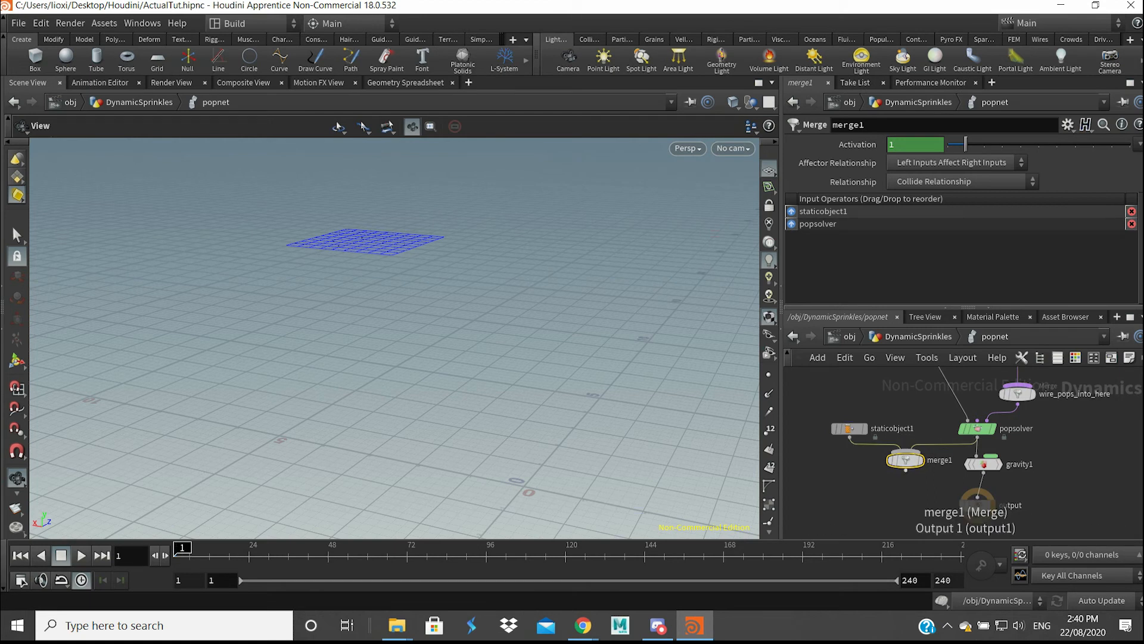
# Connect the merge node's output to gravity1 in place of popsolver and tidy the network layout
pyautogui.moveTo(905, 470); pyautogui.dragTo(977, 484)
pyautogui.scroll(-3, 962, 466)
pyautogui.moveTo(962, 467)
pyautogui.mouseDown(button='middle')
pyautogui.moveTo(882, 481)
pyautogui.moveTo(960, 484)
pyautogui.mouseUp(button='middle')
pyautogui.press('l')
pyautogui.scroll(3, 959, 484)
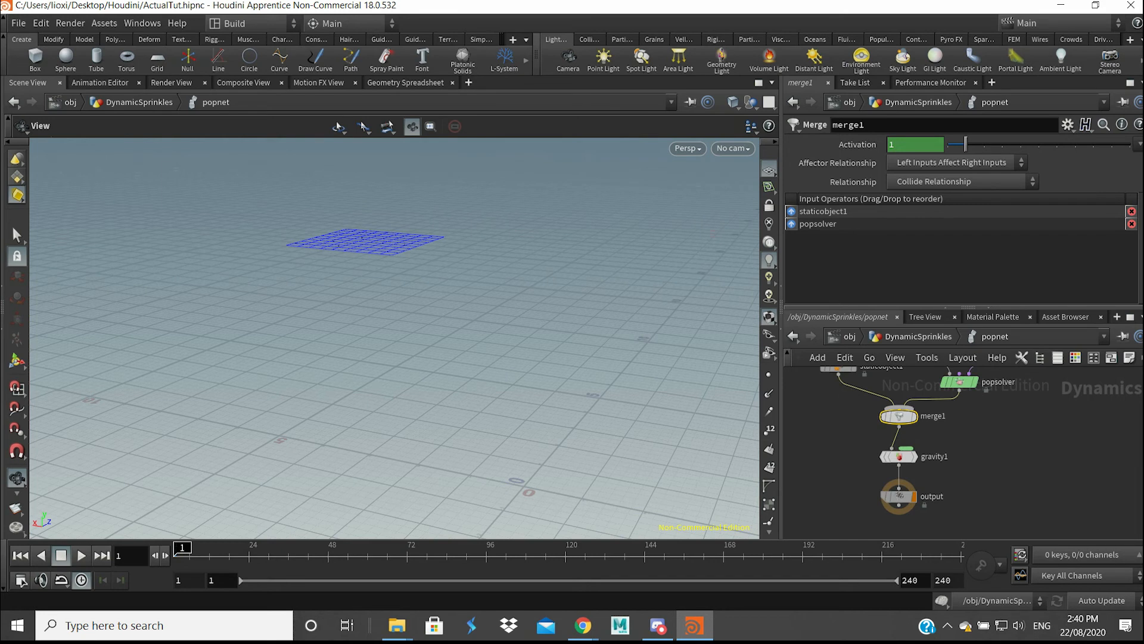
pyautogui.moveTo(874, 431); pyautogui.dragTo(901, 462, button='middle')
# Set the SOP Path of staticobject1 to /obj/Icing/ICING_OUT
pyautogui.click(864, 398)
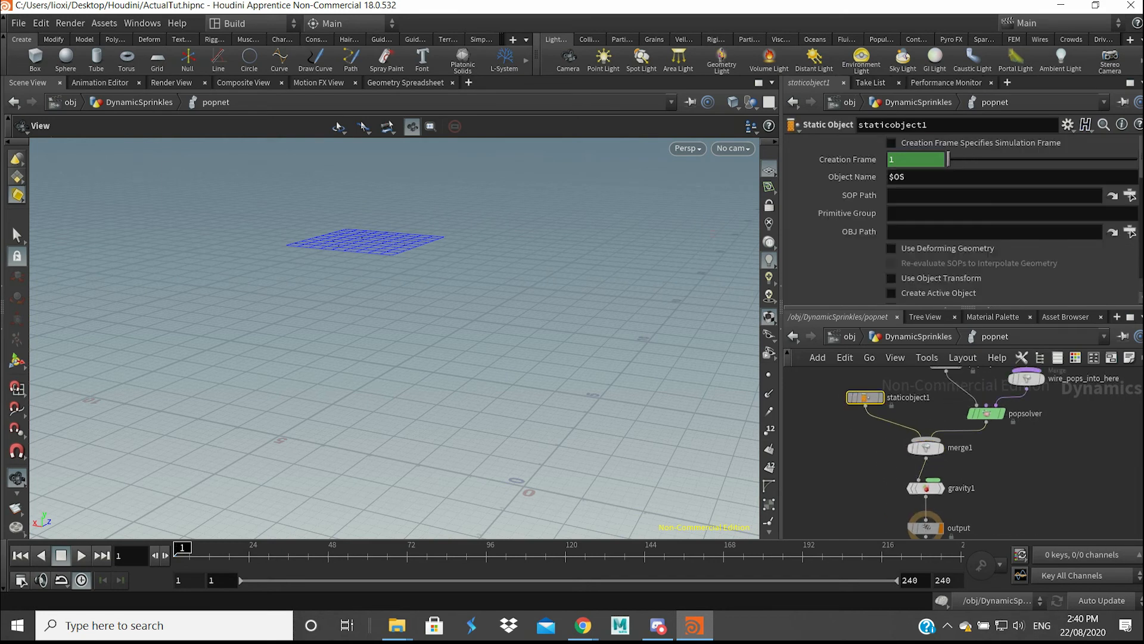
pyautogui.moveTo(894, 411); pyautogui.dragTo(894, 416, button='middle')
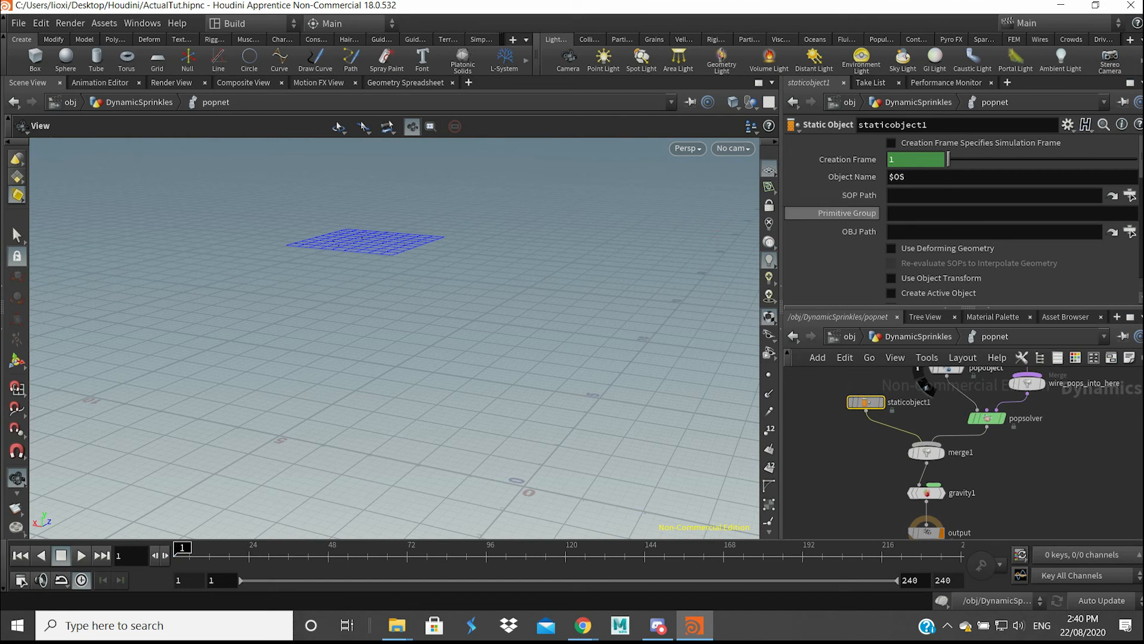
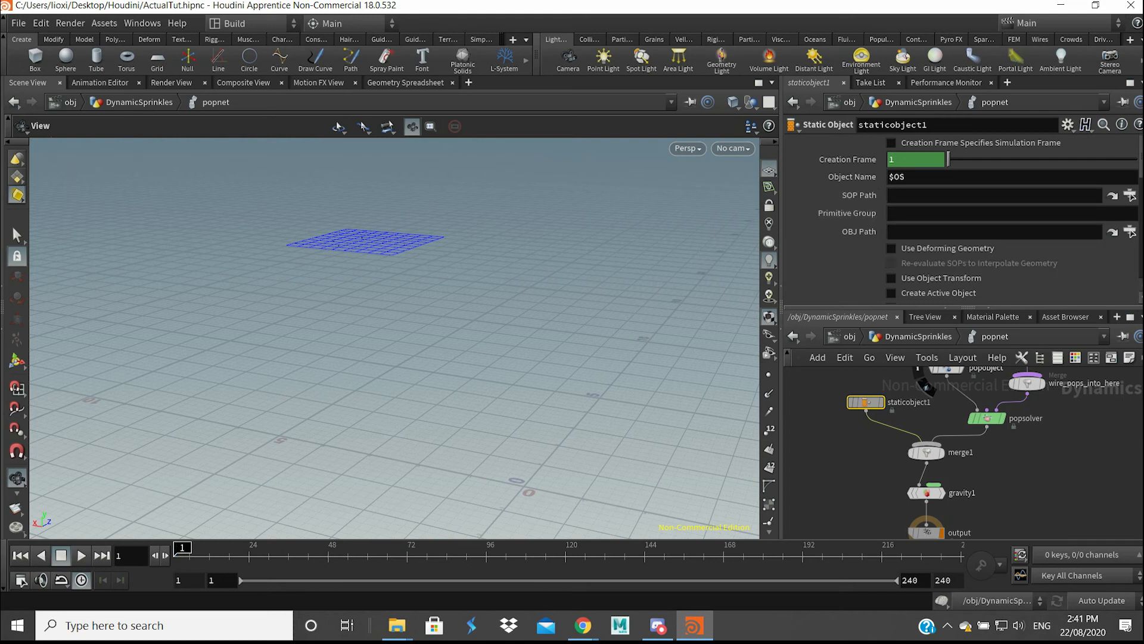
pyautogui.click(1131, 231)
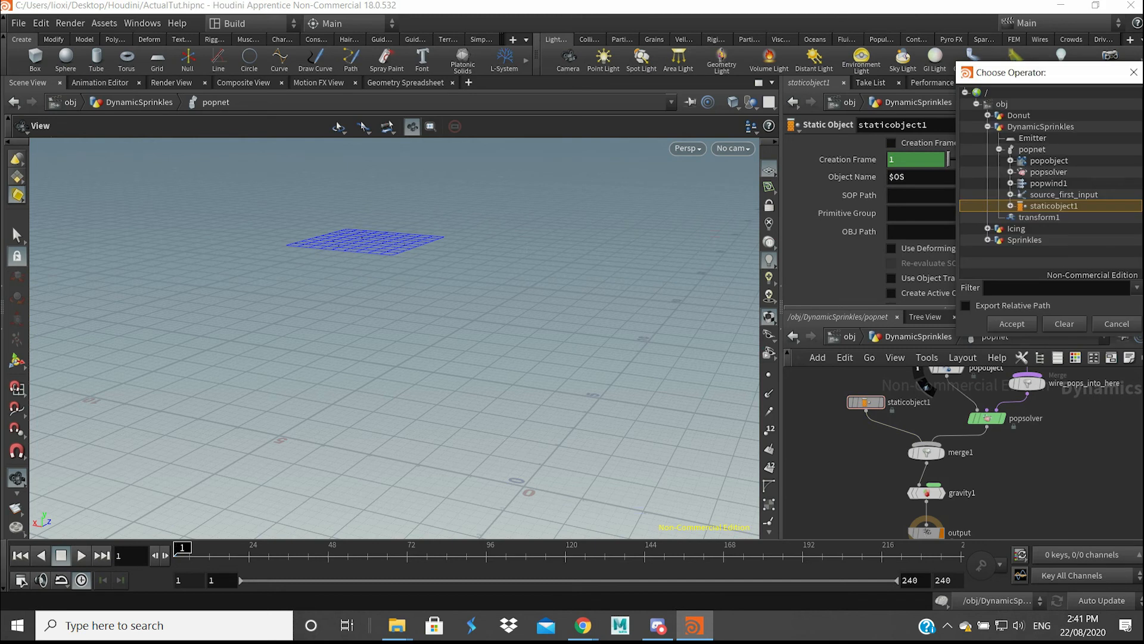
pyautogui.click(987, 229)
pyautogui.click(1035, 240)
pyautogui.click(1012, 324)
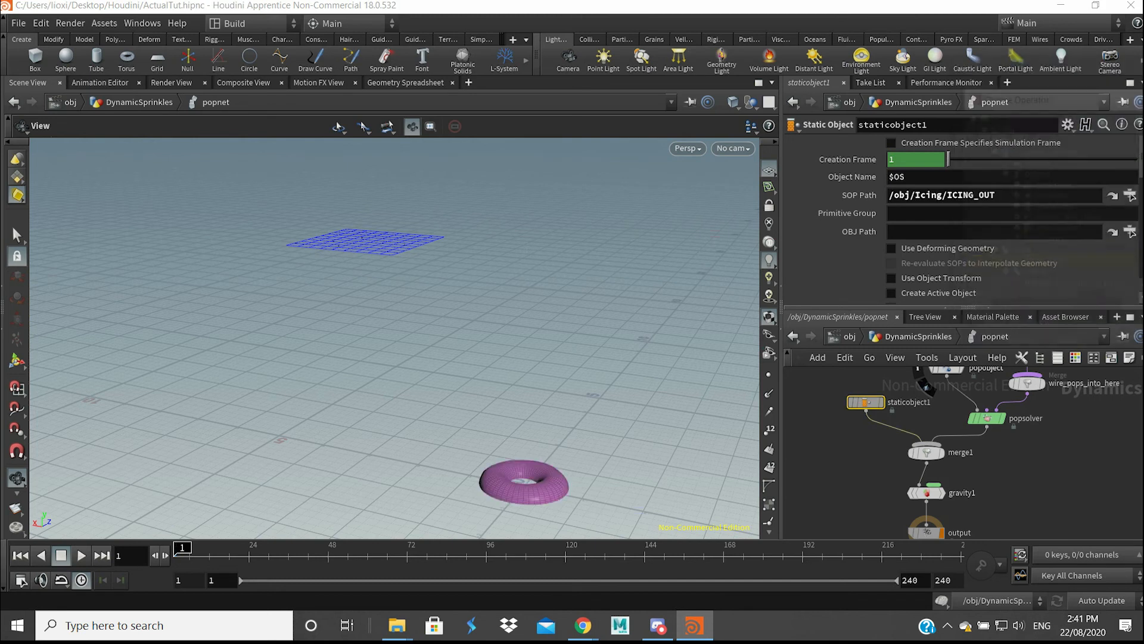
# Hide the static object's display geometry and enable its volume Collision Guide in the RBD Solver collision settings
pyautogui.moveTo(441, 322); pyautogui.dragTo(363, 304)
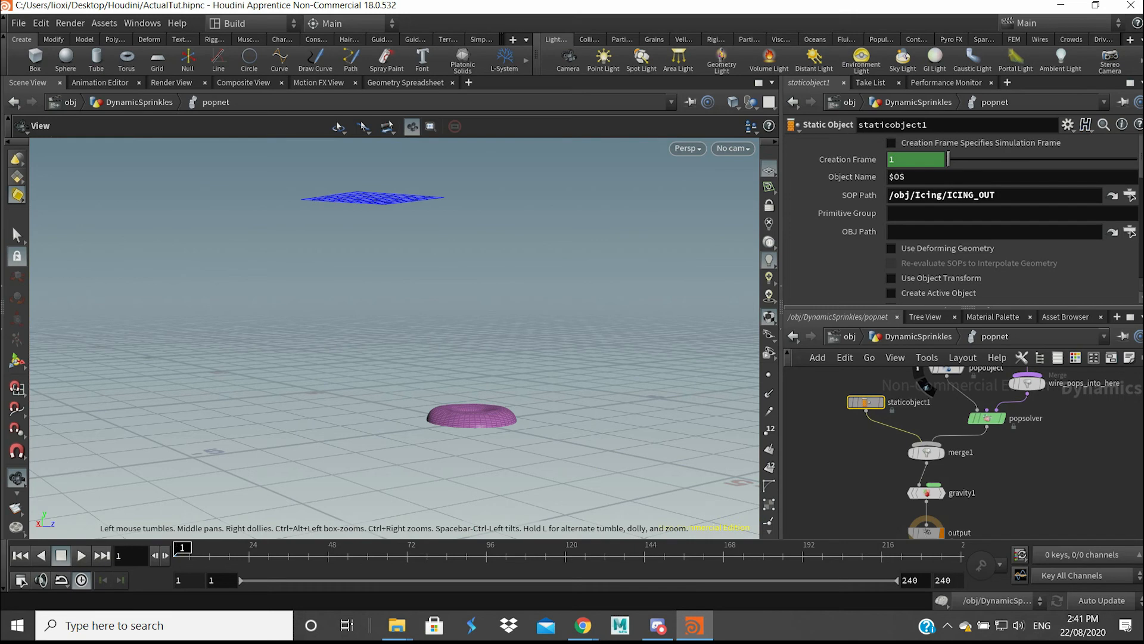
pyautogui.scroll(-5, 963, 218)
pyautogui.scroll(5, 962, 218)
pyautogui.scroll(-2, 962, 218)
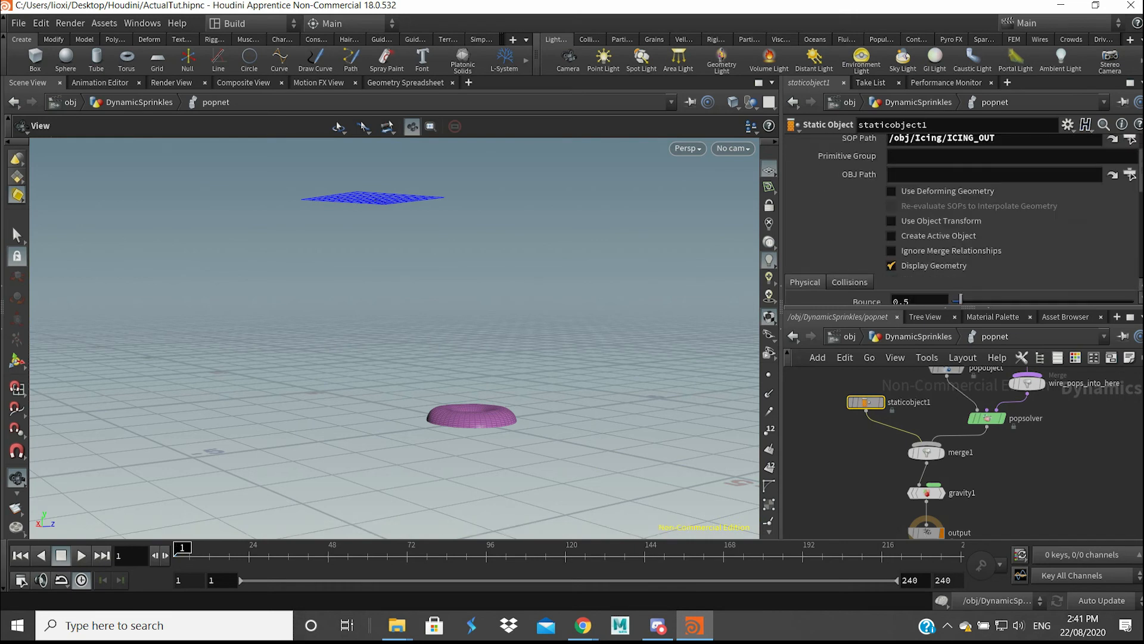
pyautogui.click(892, 266)
pyautogui.scroll(-2, 892, 266)
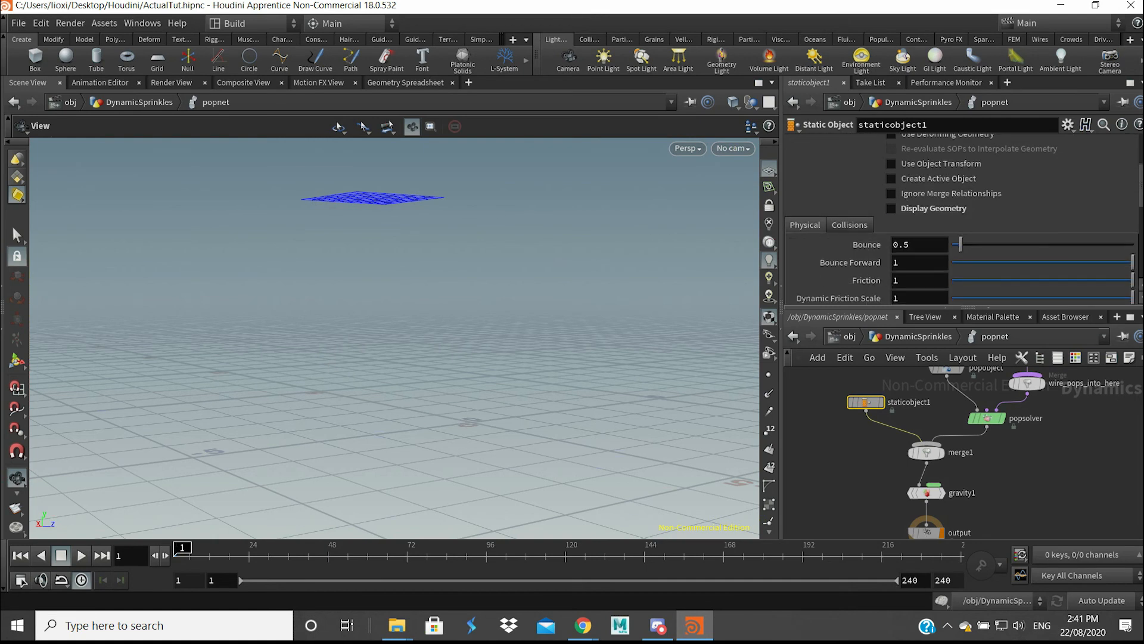
pyautogui.click(850, 225)
pyautogui.scroll(-1, 960, 250)
pyautogui.click(800, 261)
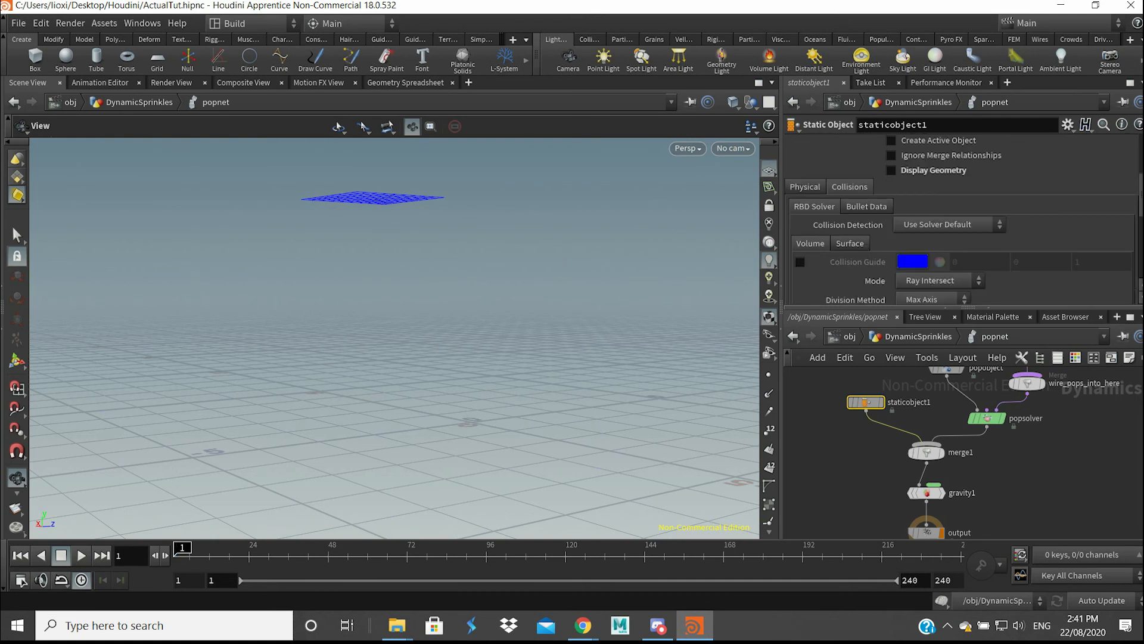
pyautogui.scroll(-2, 960, 238)
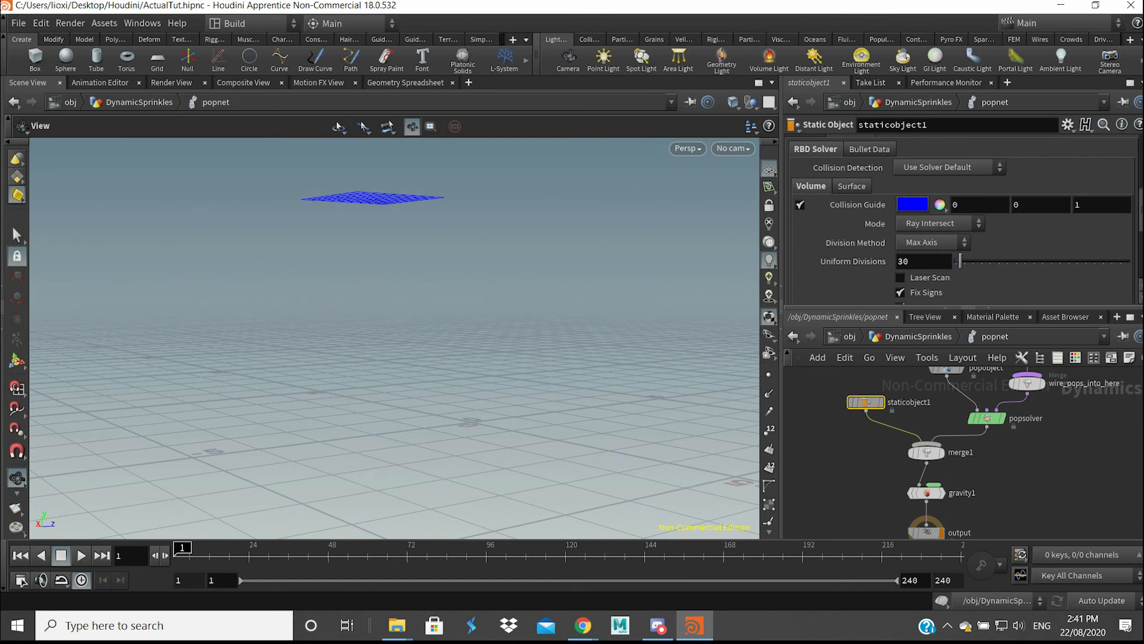
# Set the static object's volume collision Offset Surface to .01, keeping Ray Intersect mode and Max Axis division
pyautogui.click(940, 224)
pyautogui.click(940, 224)
pyautogui.click(933, 243)
pyautogui.click(932, 243)
pyautogui.scroll(-3, 933, 243)
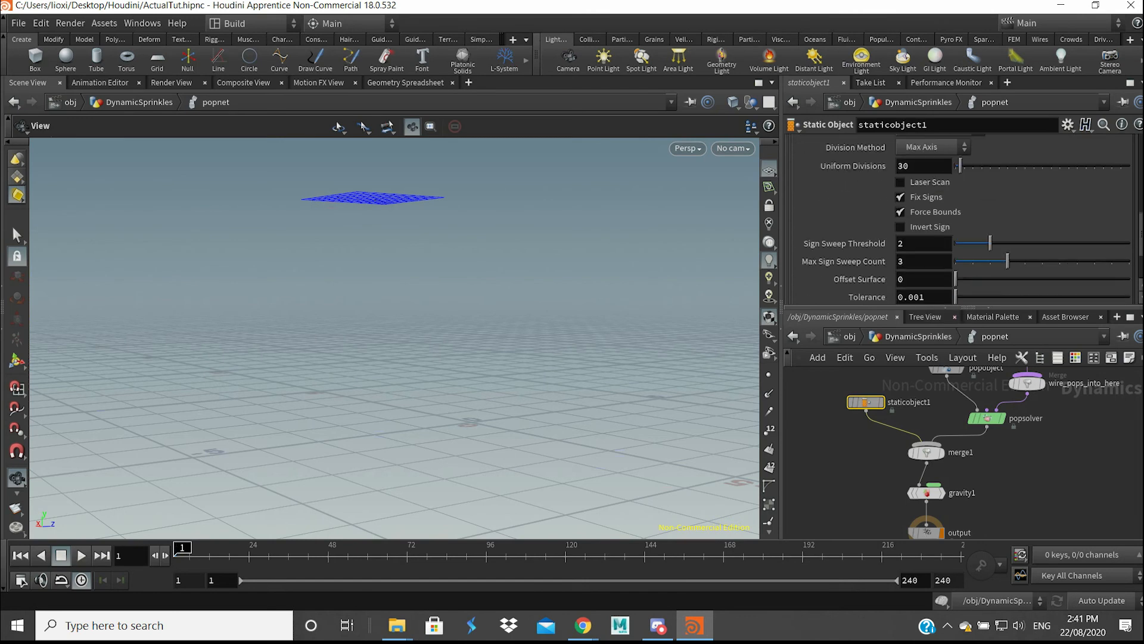
pyautogui.scroll(-1, 1123, 277)
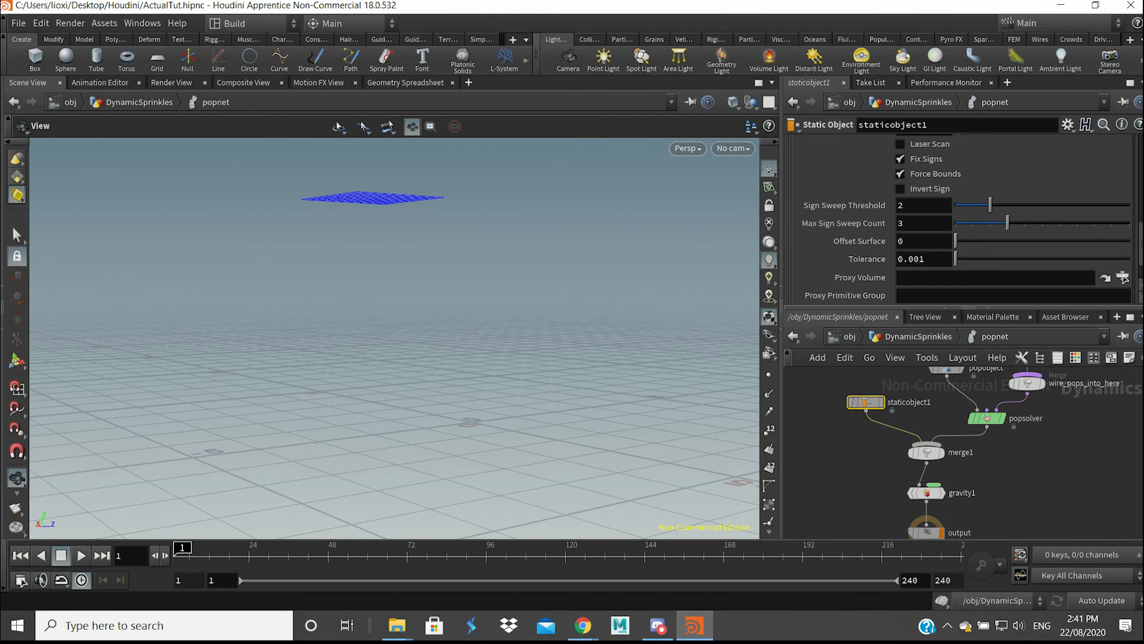
pyautogui.moveTo(916, 242); pyautogui.dragTo(888, 241)
pyautogui.write('.01')
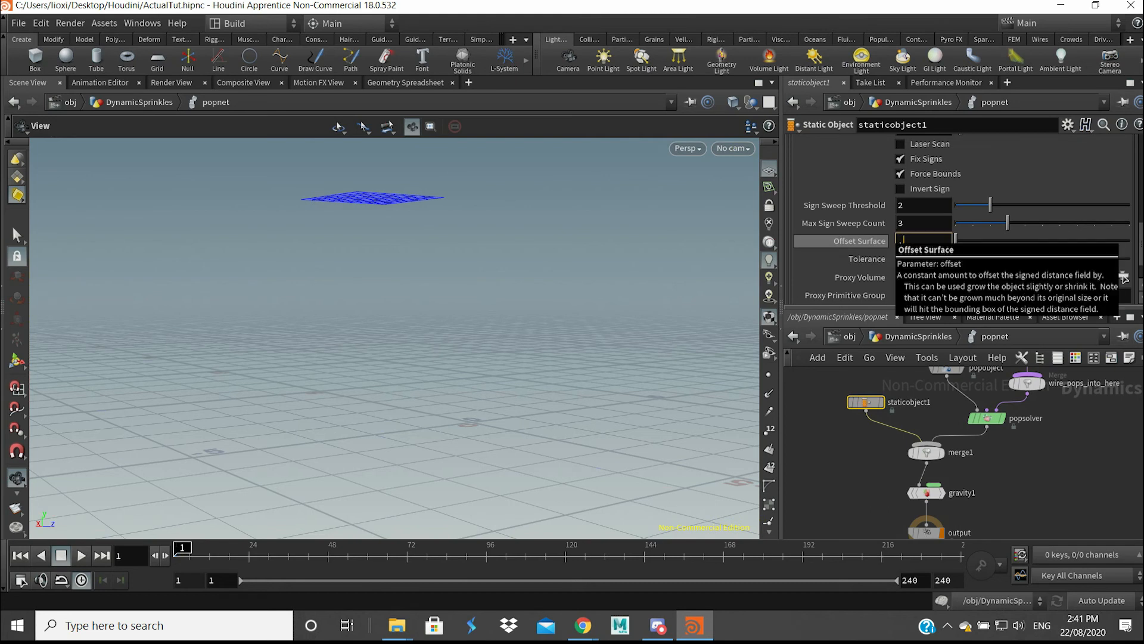
pyautogui.press('Return')
# Set the static object's Uniform Divisions to 150
pyautogui.moveTo(867, 403)
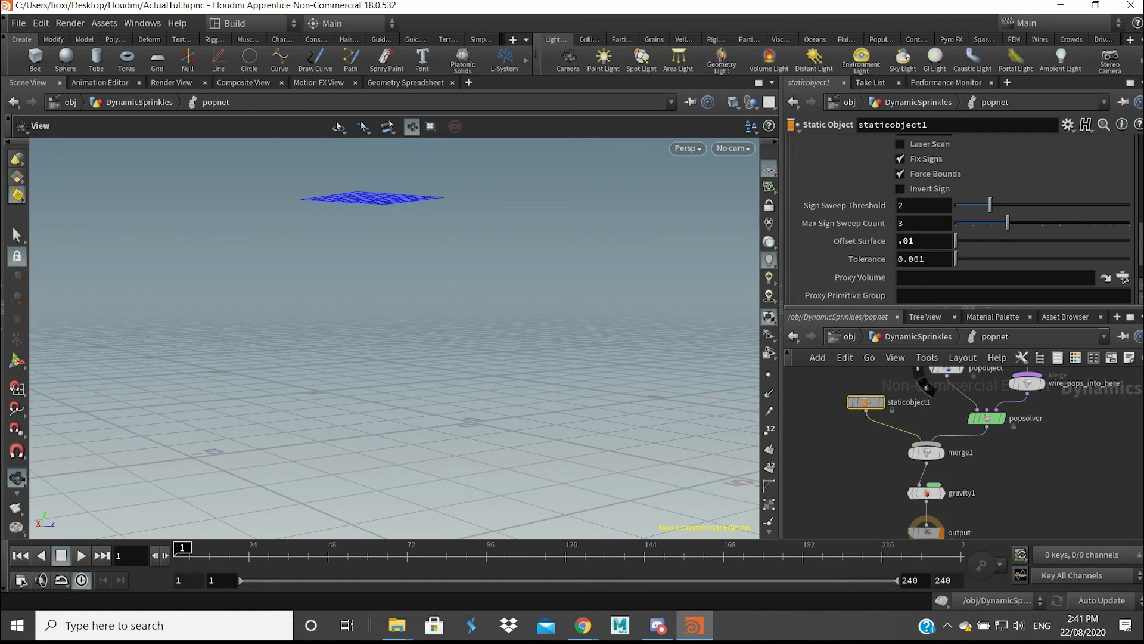
pyautogui.scroll(3, 1124, 278)
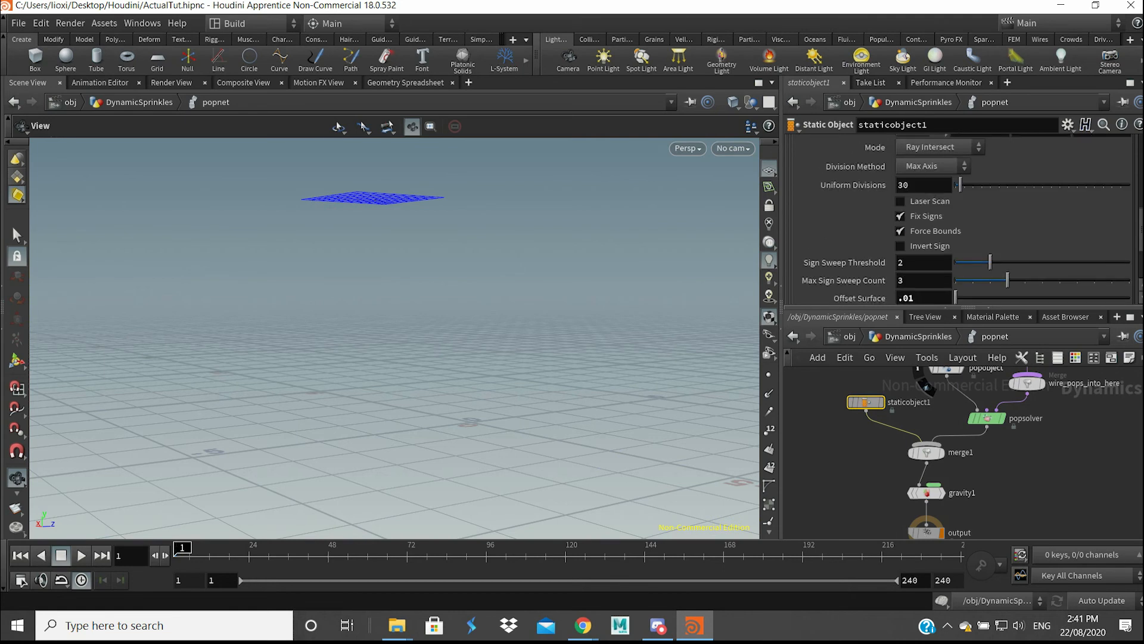
pyautogui.doubleClick(912, 186)
pyautogui.write('150')
pyautogui.press('Return')
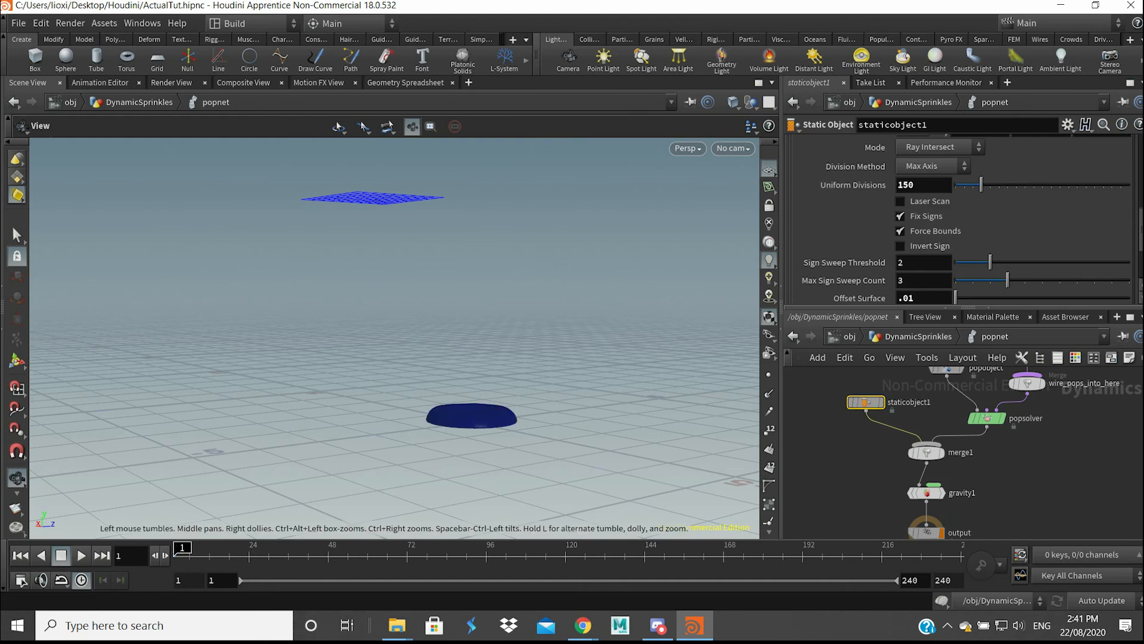
# Examine the collision guide's shape around the icing and its hole from several angles
pyautogui.moveTo(486, 334); pyautogui.dragTo(491, 393)
pyautogui.scroll(10, 492, 396)
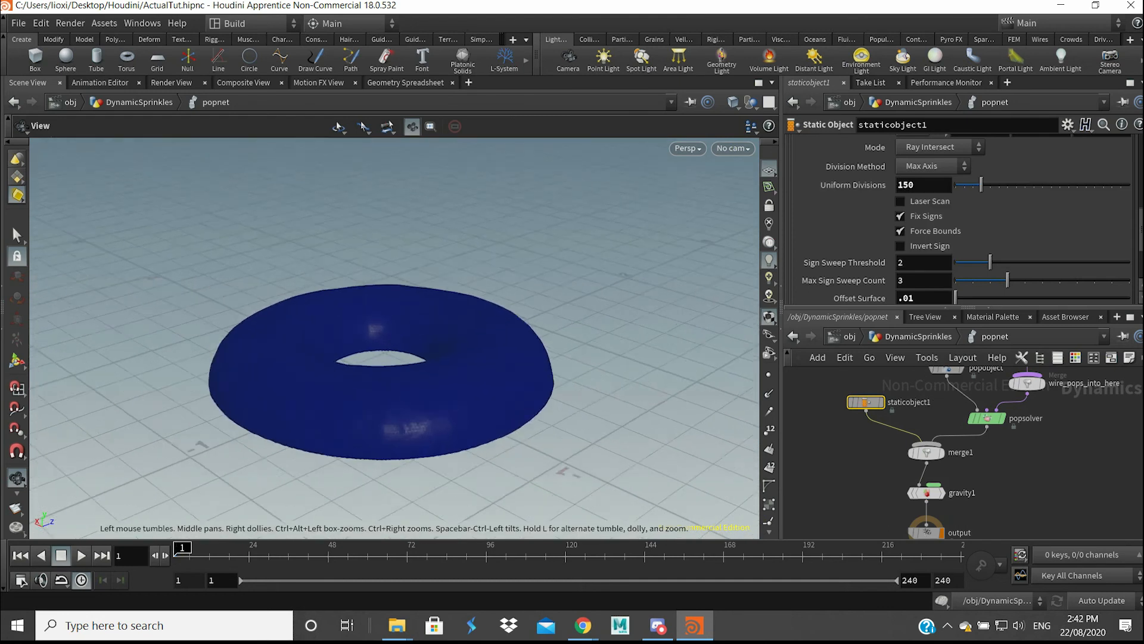
pyautogui.scroll(5, 431, 363)
pyautogui.moveTo(431, 363); pyautogui.dragTo(518, 406)
pyautogui.moveTo(394, 400); pyautogui.dragTo(379, 352)
pyautogui.scroll(-2, 444, 358)
pyautogui.scroll(-2, 450, 331)
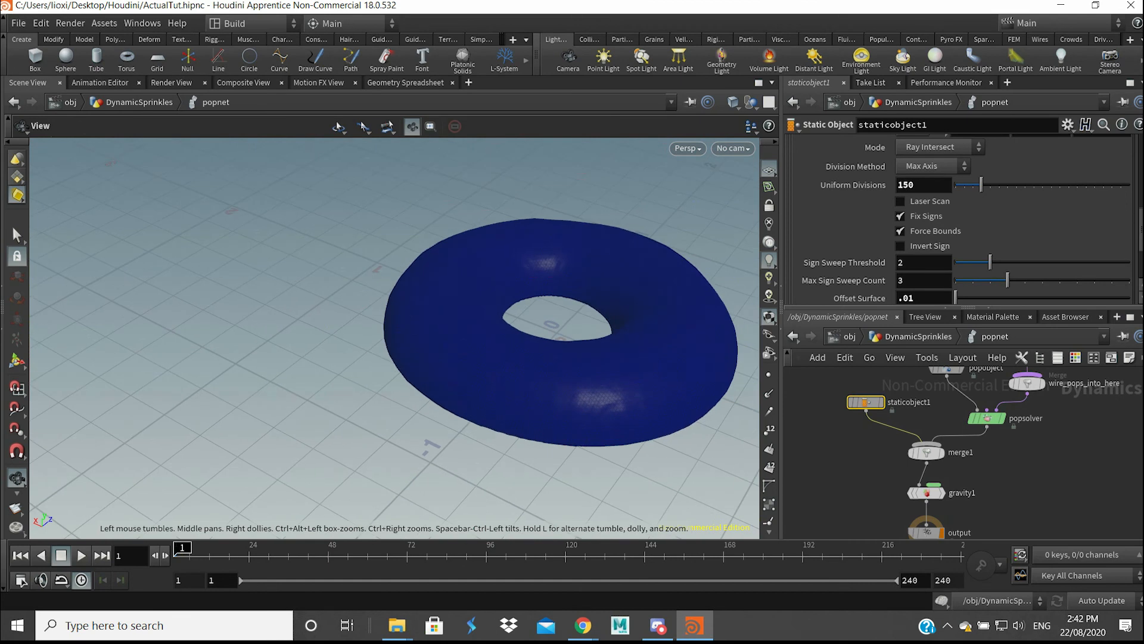
pyautogui.scroll(-1, 589, 416)
# Play the simulation briefly with the collision guide shown, and stop it
pyautogui.moveTo(864, 483); pyautogui.dragTo(834, 443, button='middle')
pyautogui.click(81, 555)
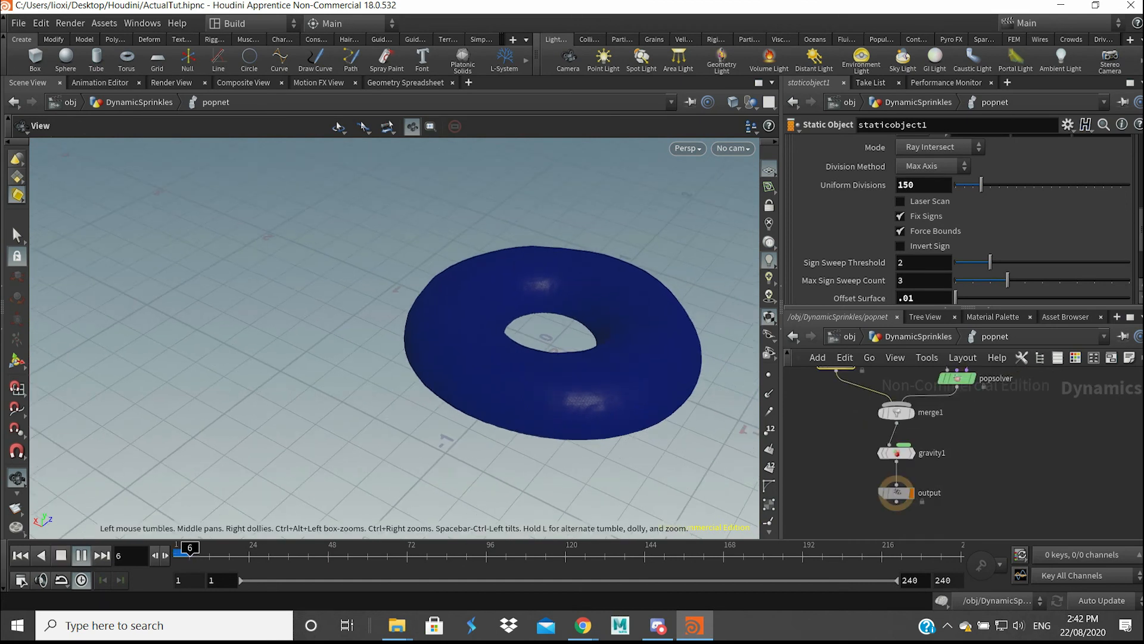
pyautogui.click(81, 555)
# Turn the static object's Display Geometry on and its Collision Guide off
pyautogui.scroll(5, 960, 221)
pyautogui.scroll(-2, 960, 220)
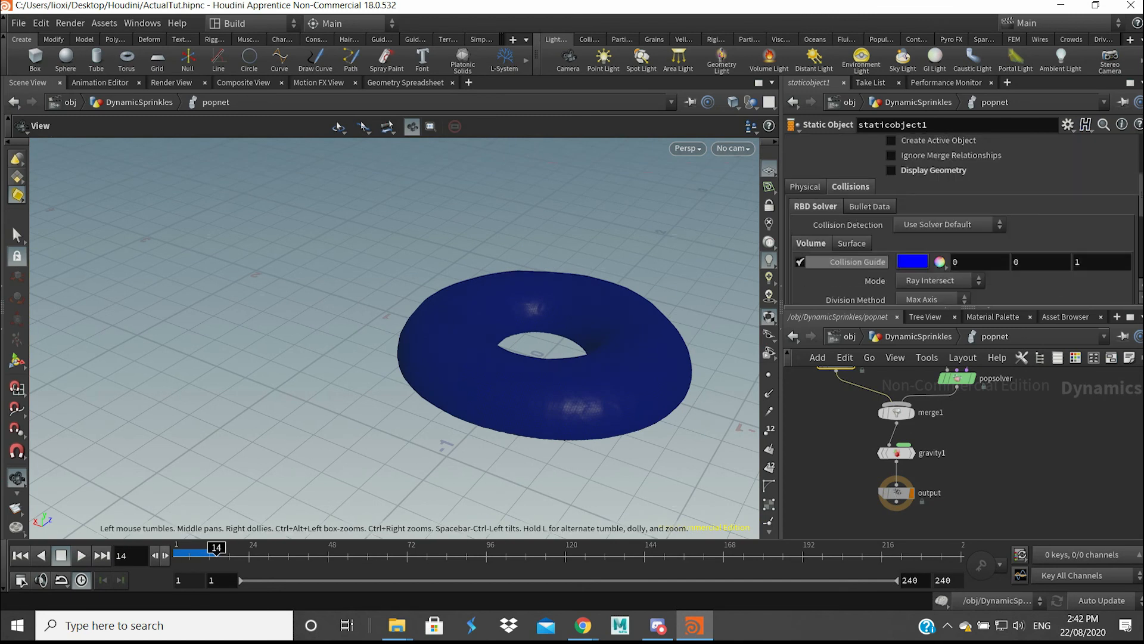
pyautogui.click(801, 262)
pyautogui.click(800, 262)
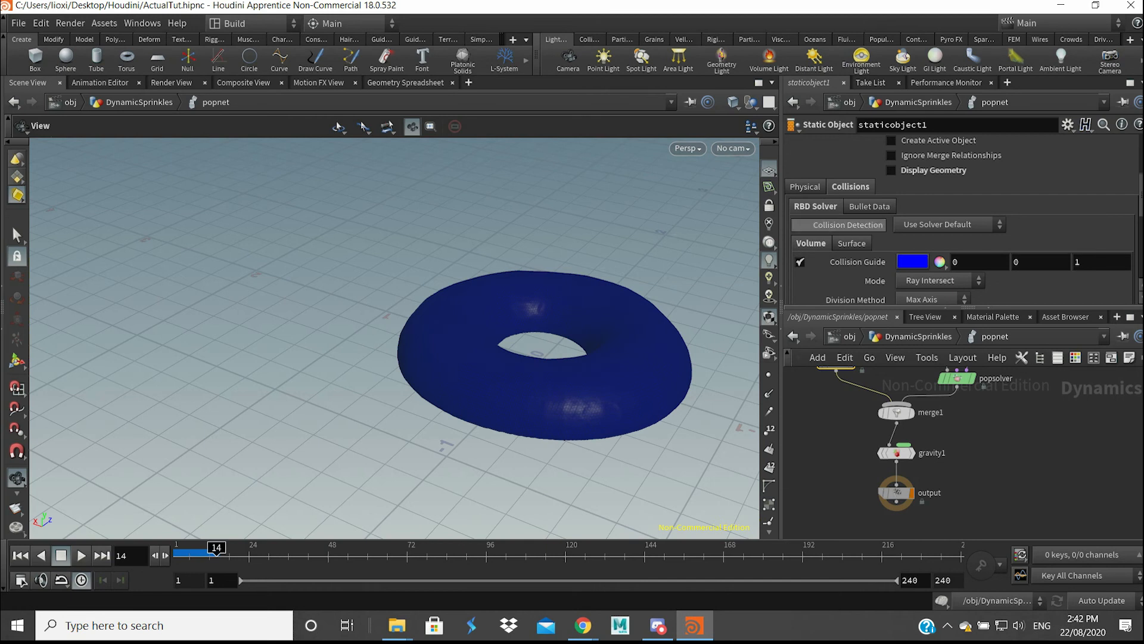
pyautogui.click(891, 171)
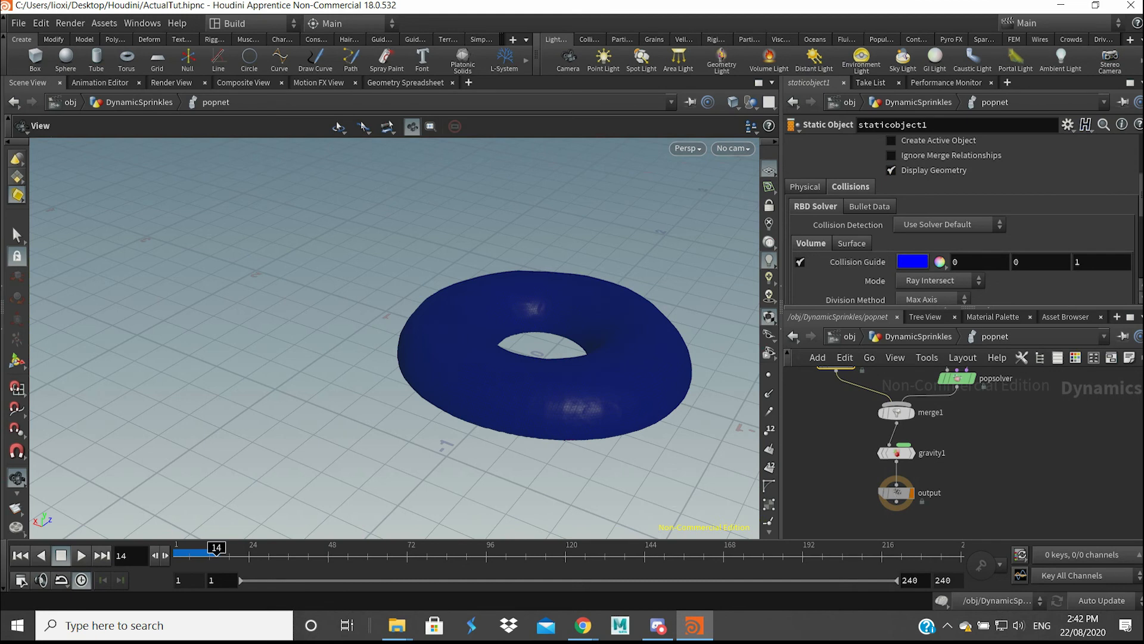
pyautogui.click(800, 262)
# Play the simulation, examine from several angles how the particles hit the icing, and return to frame 1
pyautogui.click(81, 555)
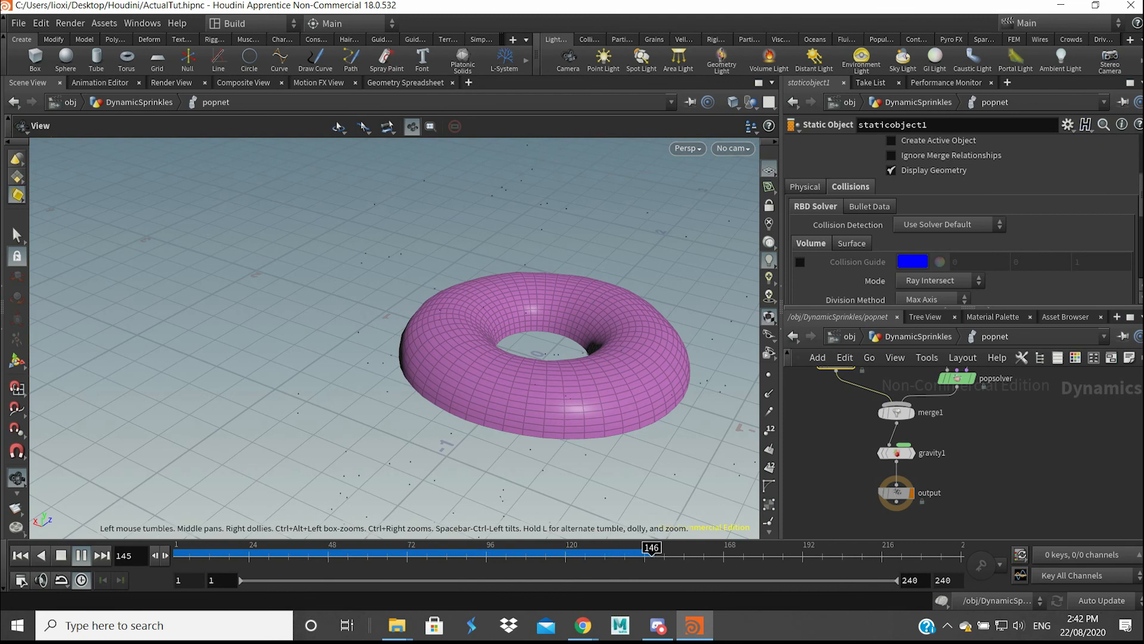
pyautogui.moveTo(429, 369); pyautogui.dragTo(340, 307)
pyautogui.scroll(-3, 411, 382)
pyautogui.scroll(6, 411, 381)
pyautogui.click(261, 555)
pyautogui.click(81, 555)
pyautogui.scroll(-1, 376, 358)
pyautogui.scroll(3, 377, 357)
pyautogui.moveTo(340, 334); pyautogui.dragTo(395, 321, button='middle')
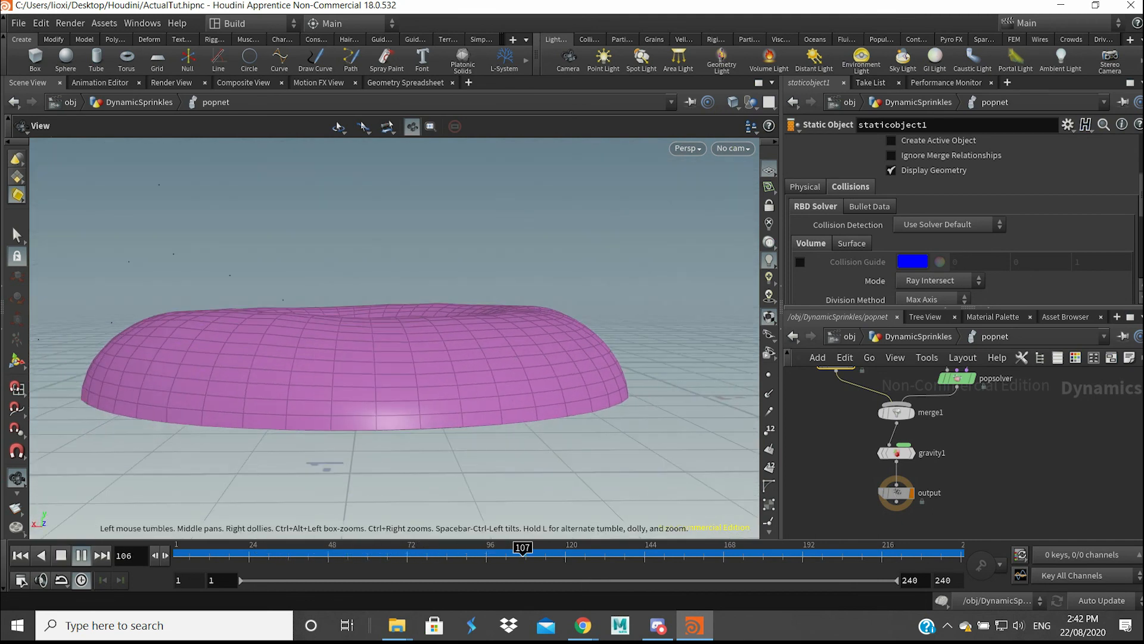
pyautogui.moveTo(453, 310); pyautogui.dragTo(405, 343)
pyautogui.moveTo(459, 340); pyautogui.dragTo(423, 333, button='right')
pyautogui.click(405, 334)
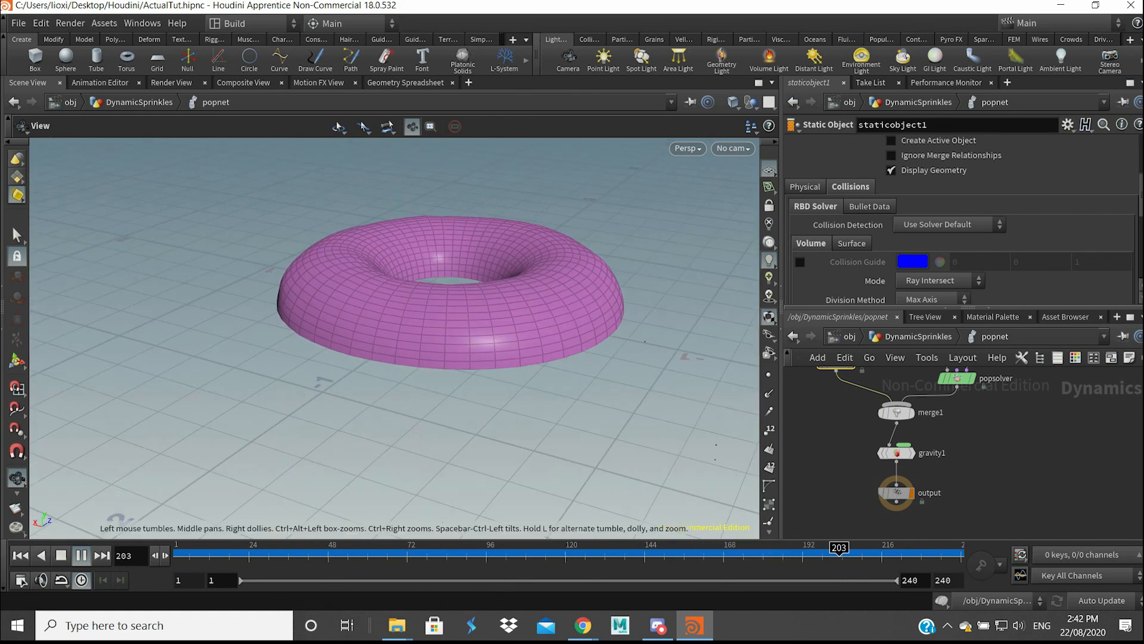
pyautogui.moveTo(412, 334); pyautogui.dragTo(374, 433, button='middle')
pyautogui.click(61, 556)
pyautogui.click(20, 555)
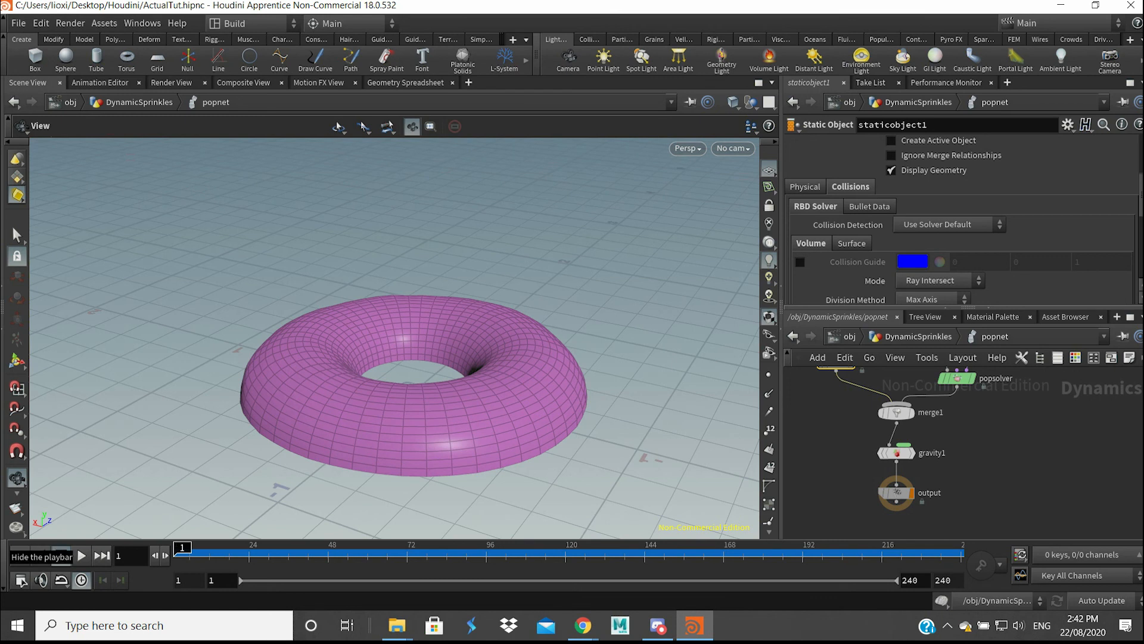
# Enable Add Hit Attributes in the popsolver node's collision behavior settings
pyautogui.moveTo(950, 424); pyautogui.dragTo(936, 467, button='middle')
pyautogui.doubleClick(942, 420)
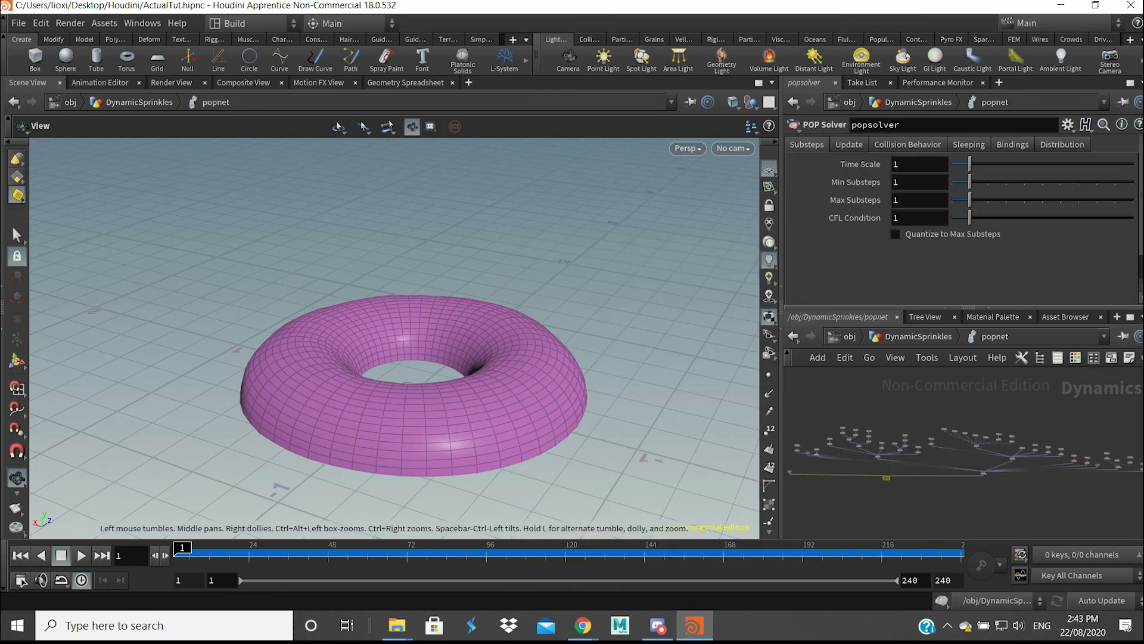
pyautogui.press('u')
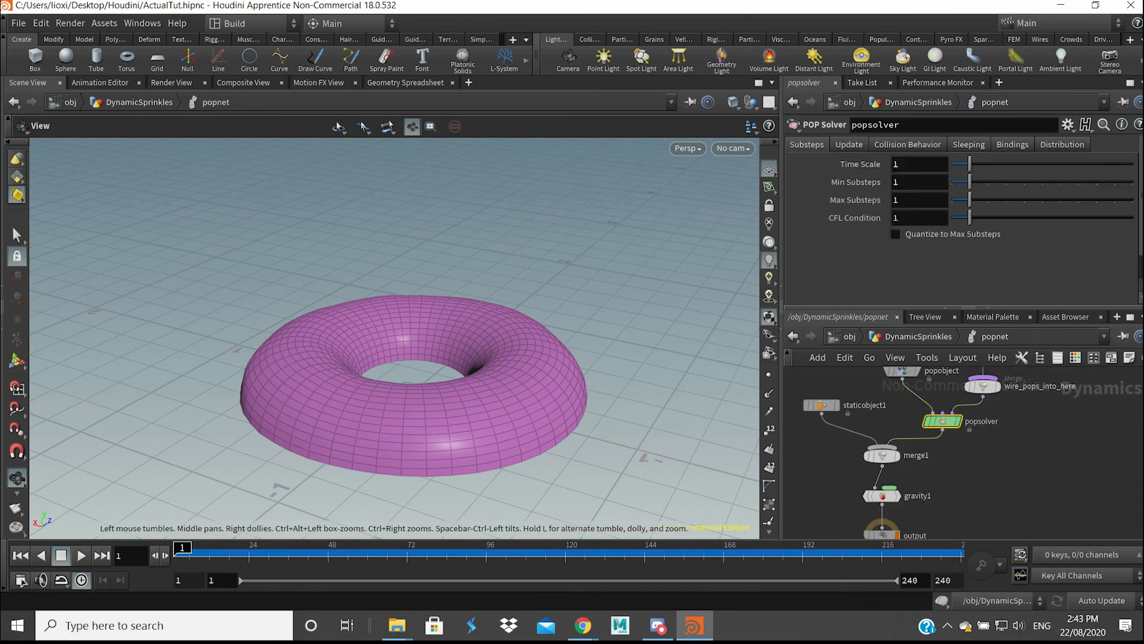
pyautogui.click(908, 145)
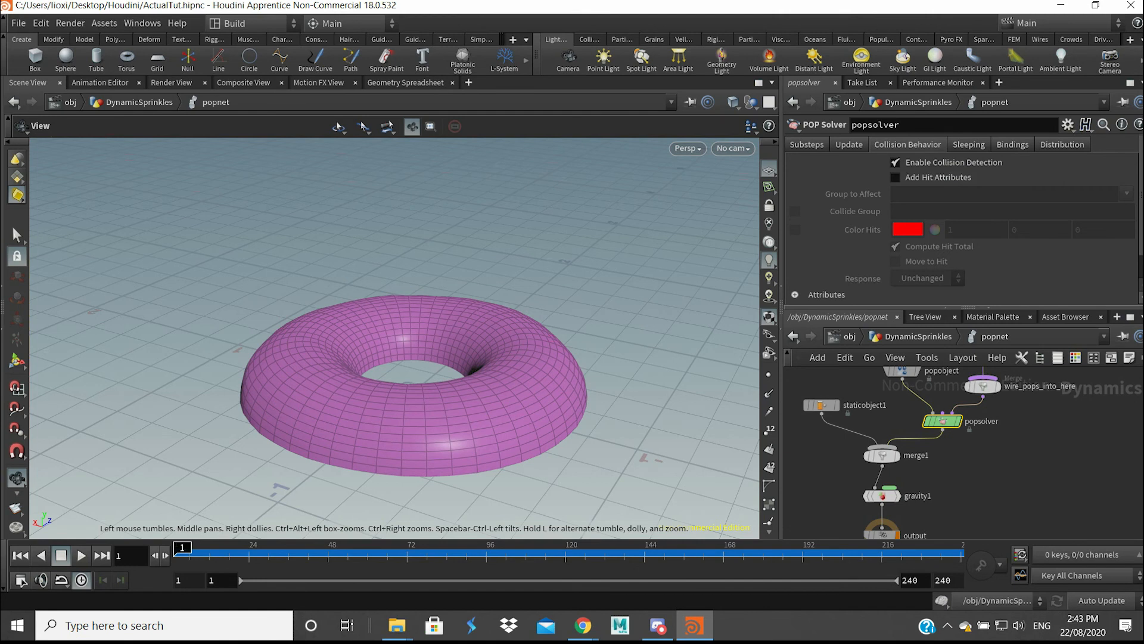
pyautogui.click(895, 177)
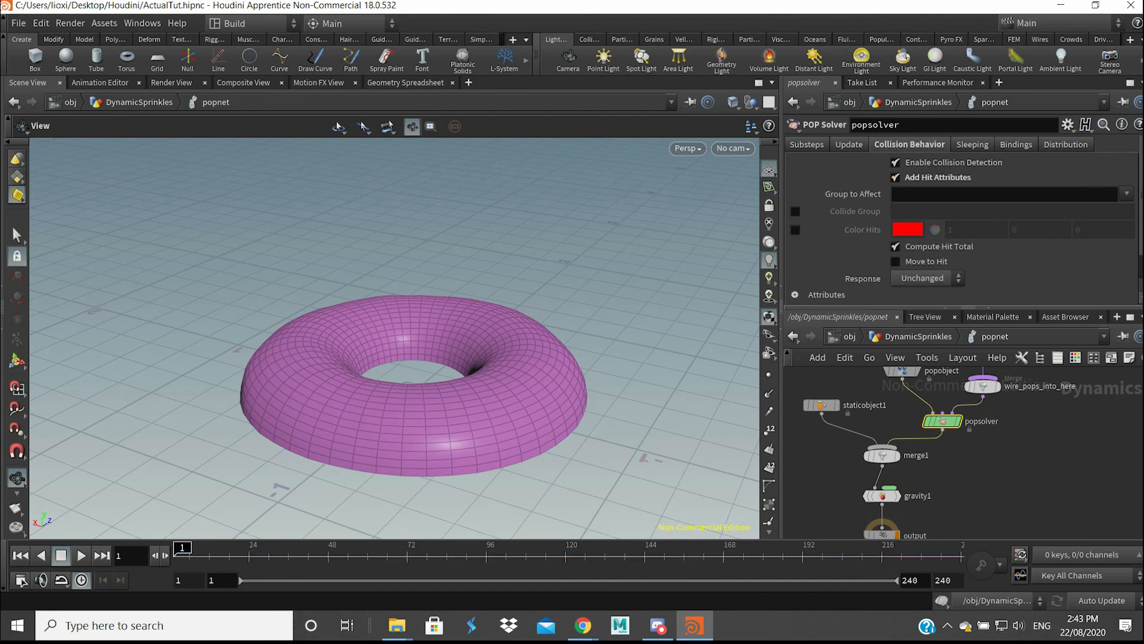
# Set the popsolver node's collision Response to Stick
pyautogui.click(922, 278)
pyautogui.click(917, 340)
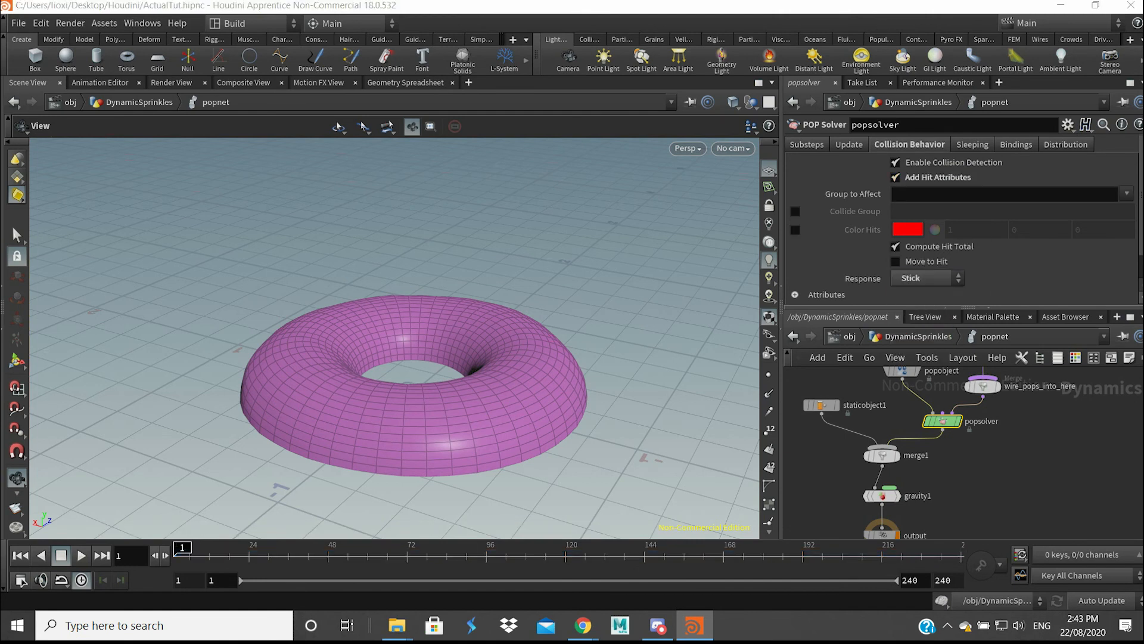
pyautogui.moveTo(943, 420)
pyautogui.moveTo(906, 437); pyautogui.dragTo(914, 467, button='middle')
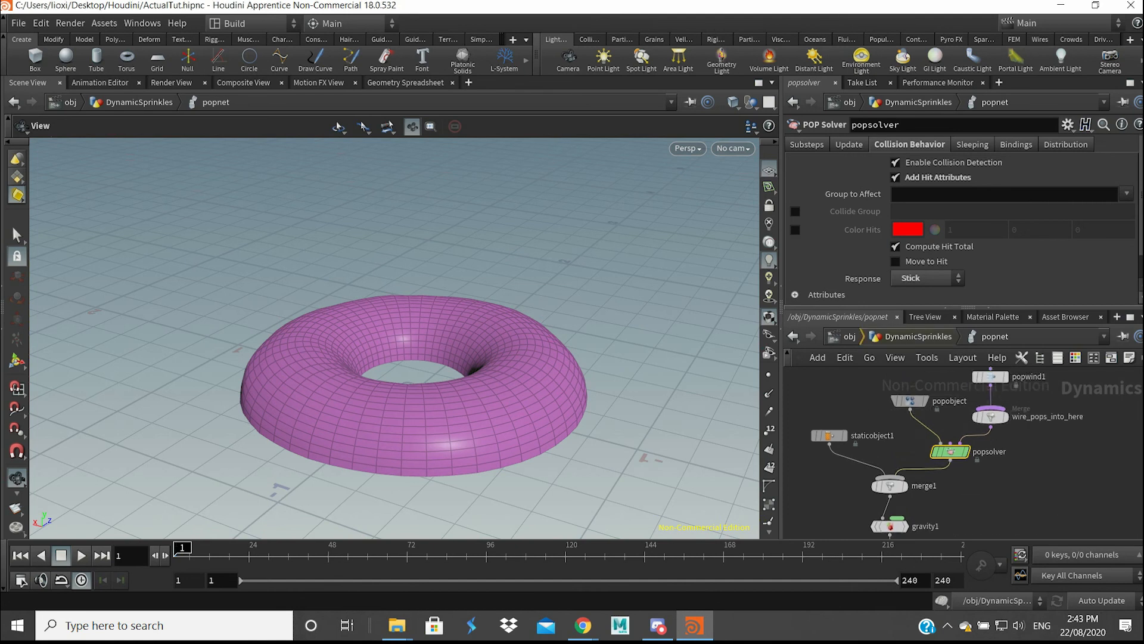
# Set the Object to merge on the popnet DOP network in DynamicSprinkles to popobject
pyautogui.click(918, 336)
pyautogui.doubleClick(924, 458)
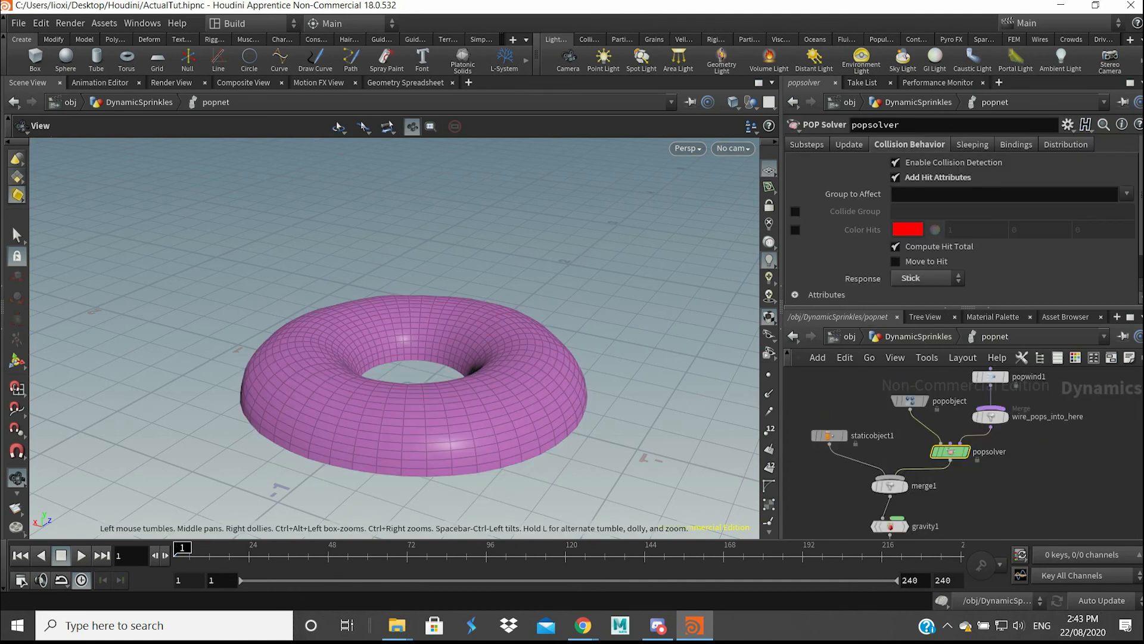
pyautogui.press('u')
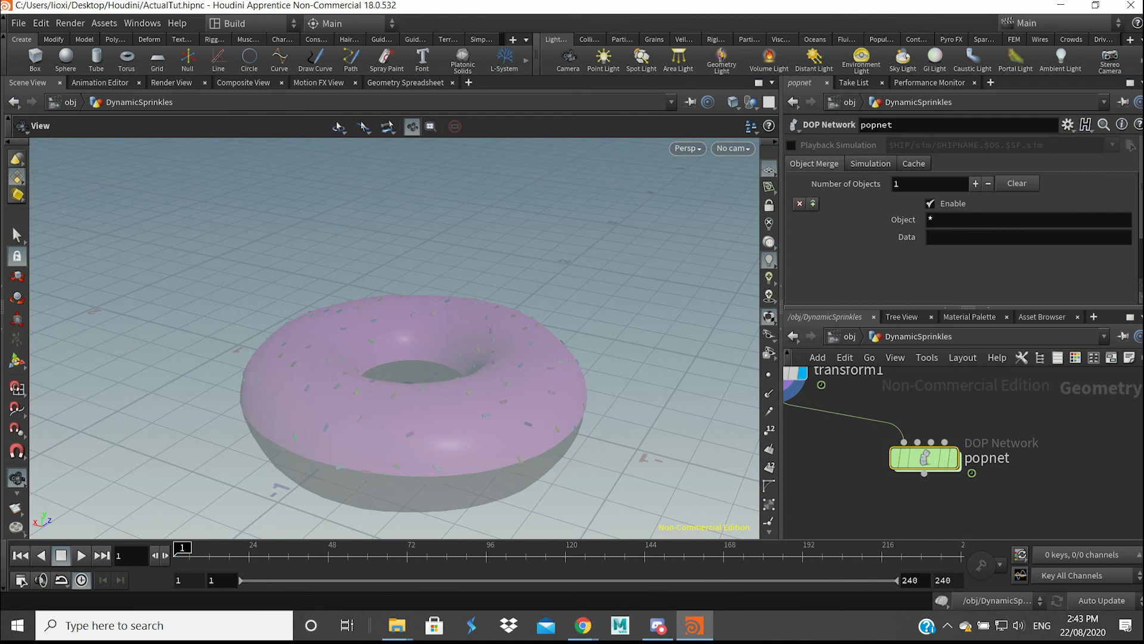
pyautogui.scroll(-5, 704, 315)
pyautogui.moveTo(685, 322); pyautogui.dragTo(590, 376, button='middle')
pyautogui.scroll(-3, 590, 389)
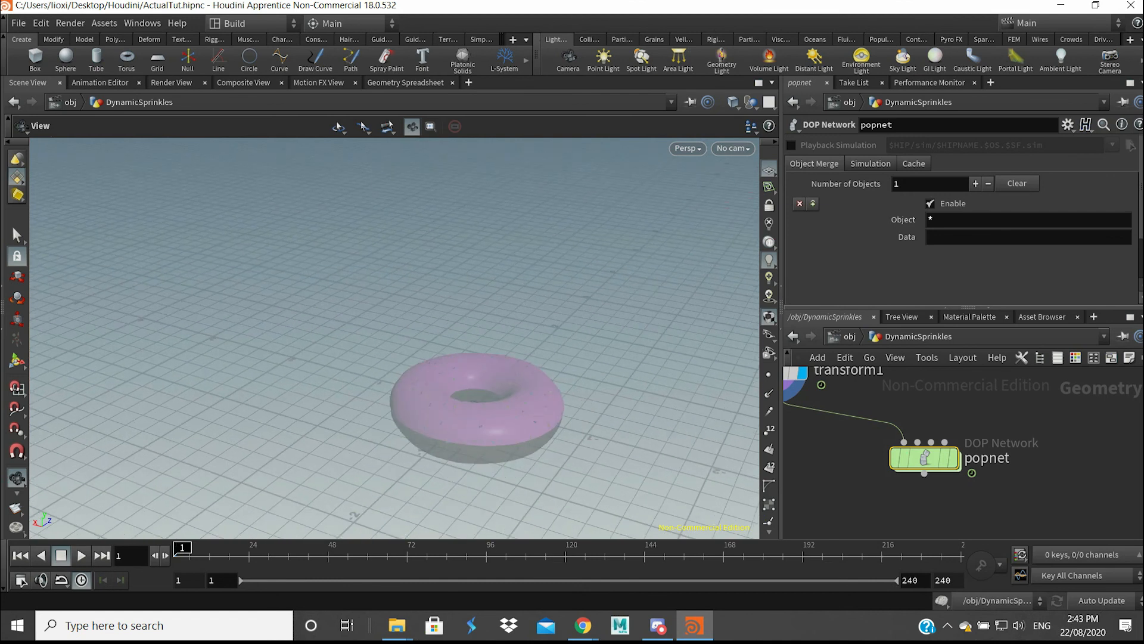
pyautogui.moveTo(954, 411); pyautogui.dragTo(917, 438, button='middle')
pyautogui.doubleClick(919, 496)
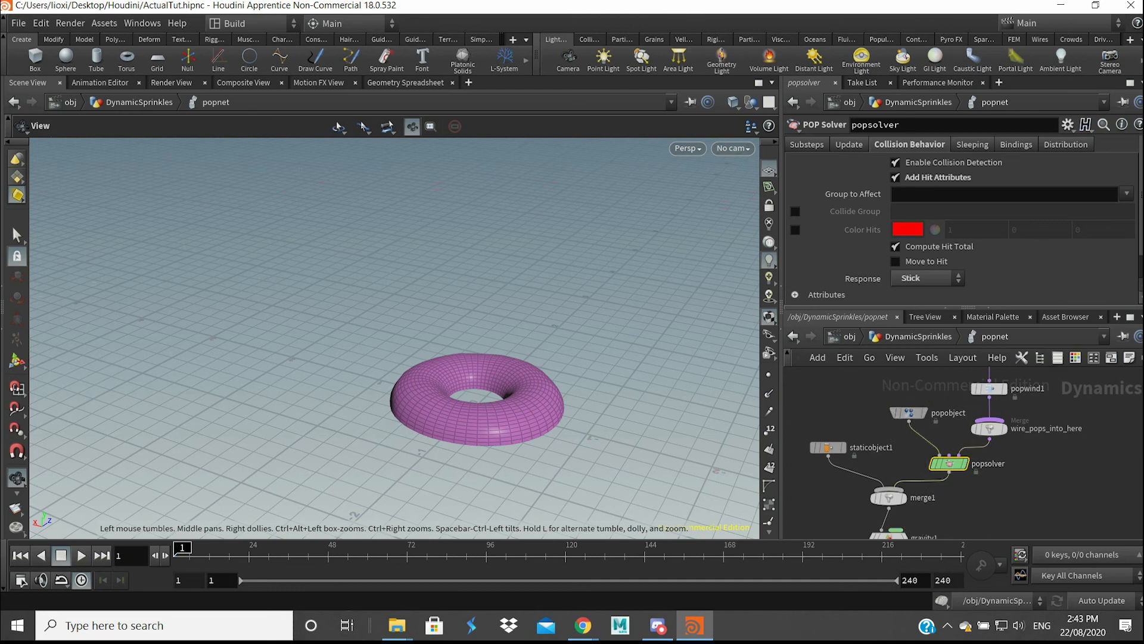
pyautogui.click(918, 337)
pyautogui.doubleClick(931, 219)
pyautogui.write('popobject')
pyautogui.press('Return')
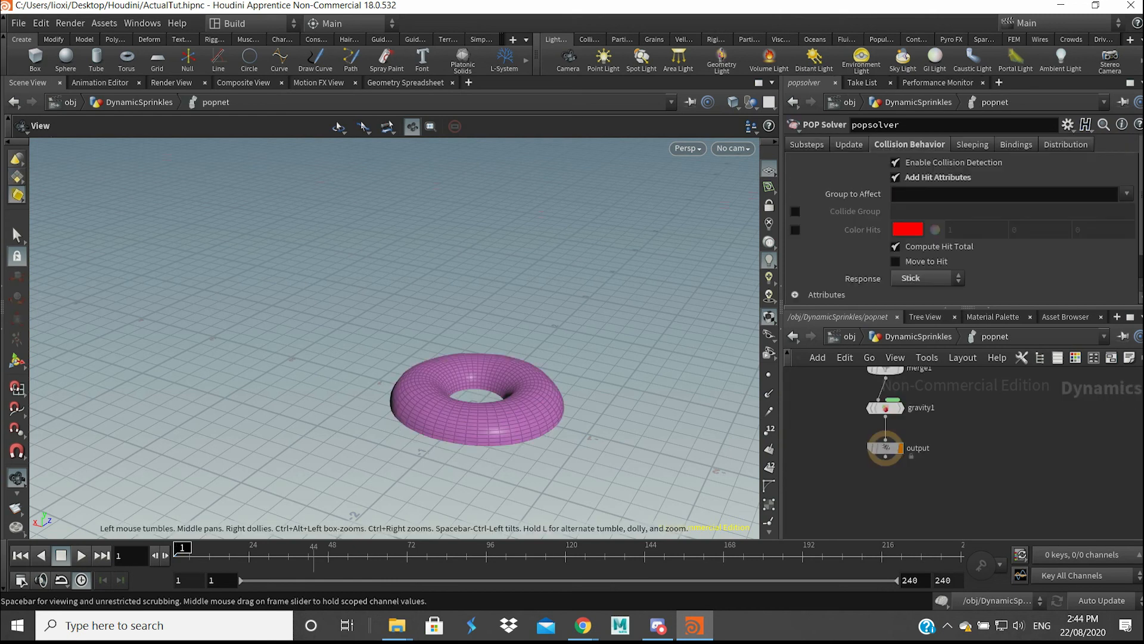
# Play the simulation, examine up close how the particles behave on the icing, and return to frame 1
pyautogui.click(81, 555)
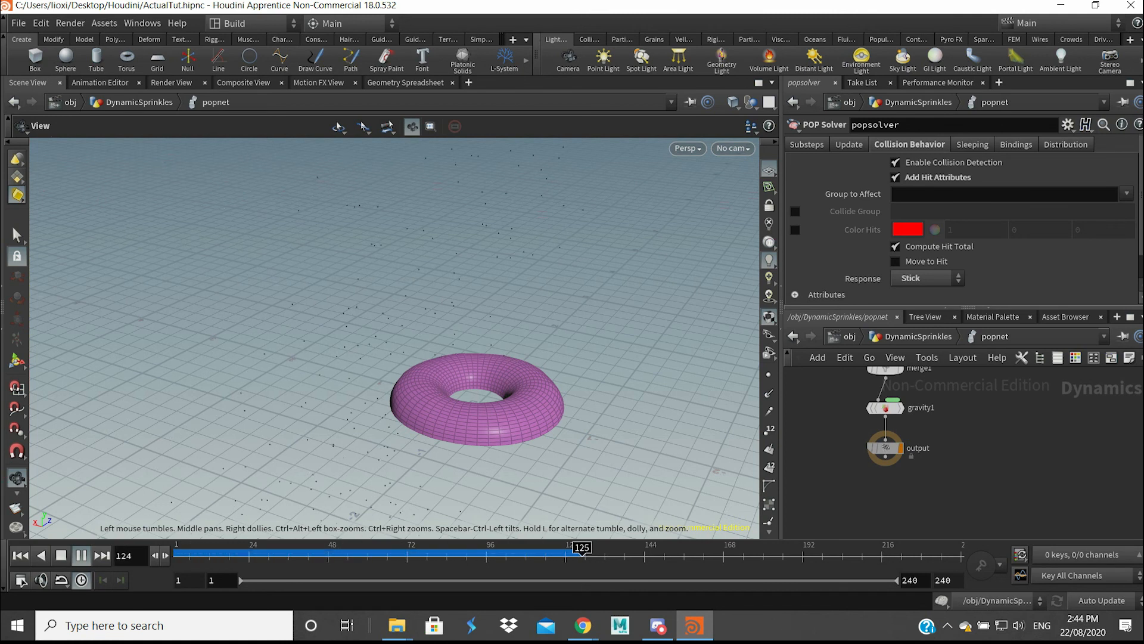
pyautogui.scroll(10, 420, 391)
pyautogui.scroll(5, 419, 391)
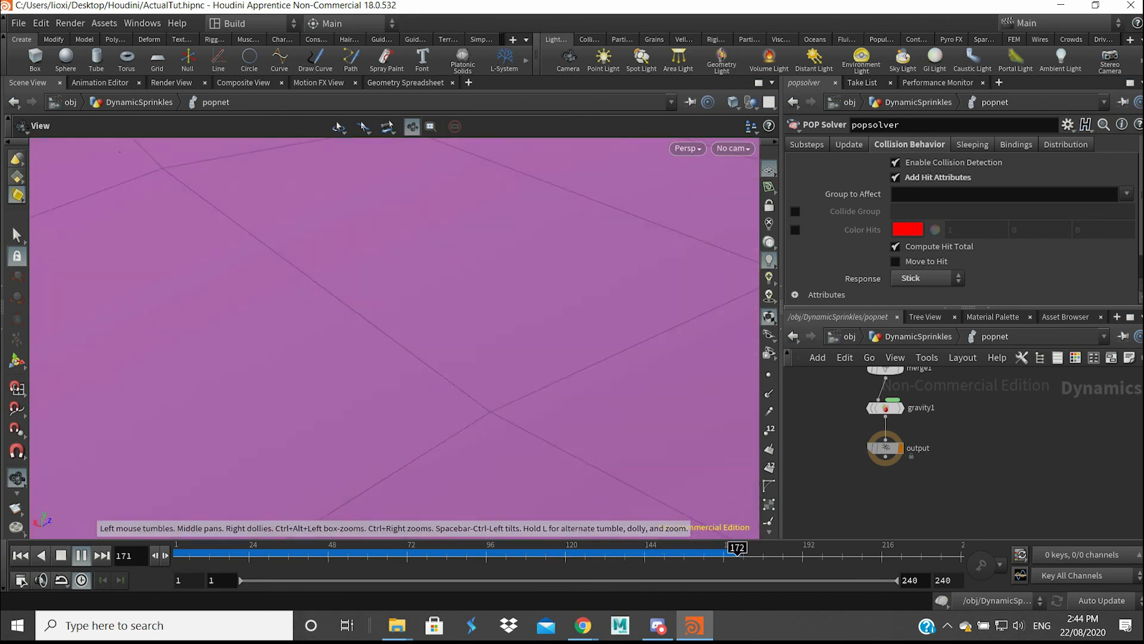
pyautogui.scroll(-8, 419, 391)
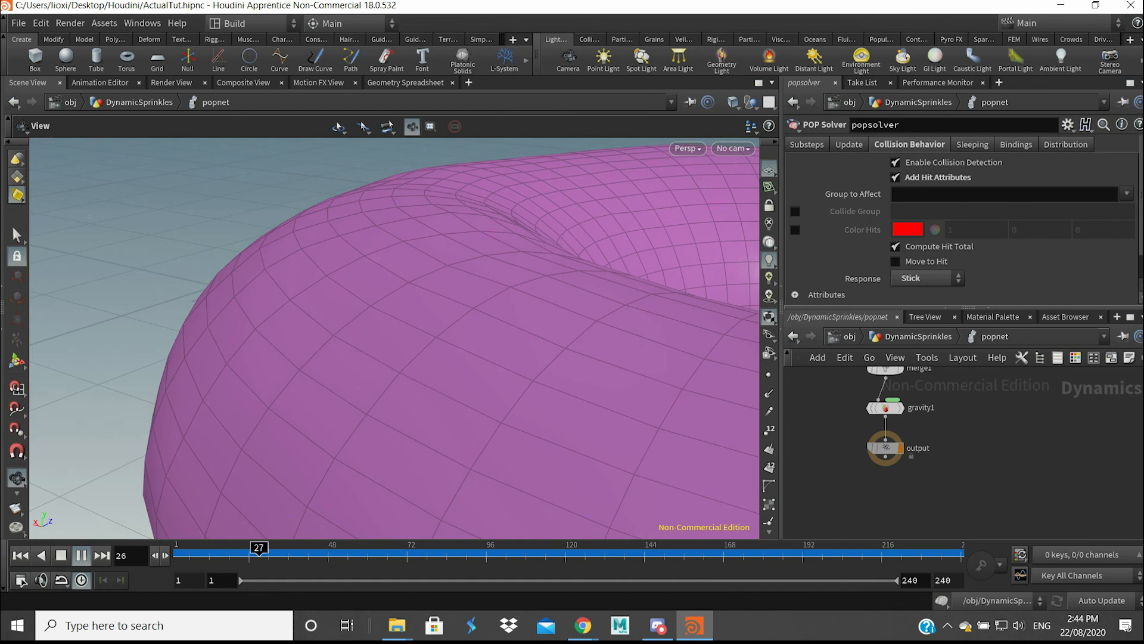
pyautogui.click(61, 555)
pyautogui.scroll(-2, 394, 338)
pyautogui.moveTo(417, 358); pyautogui.dragTo(304, 374, button='middle')
pyautogui.scroll(-6, 930, 451)
pyautogui.moveTo(928, 451); pyautogui.dragTo(880, 457, button='middle')
pyautogui.scroll(5, 885, 479)
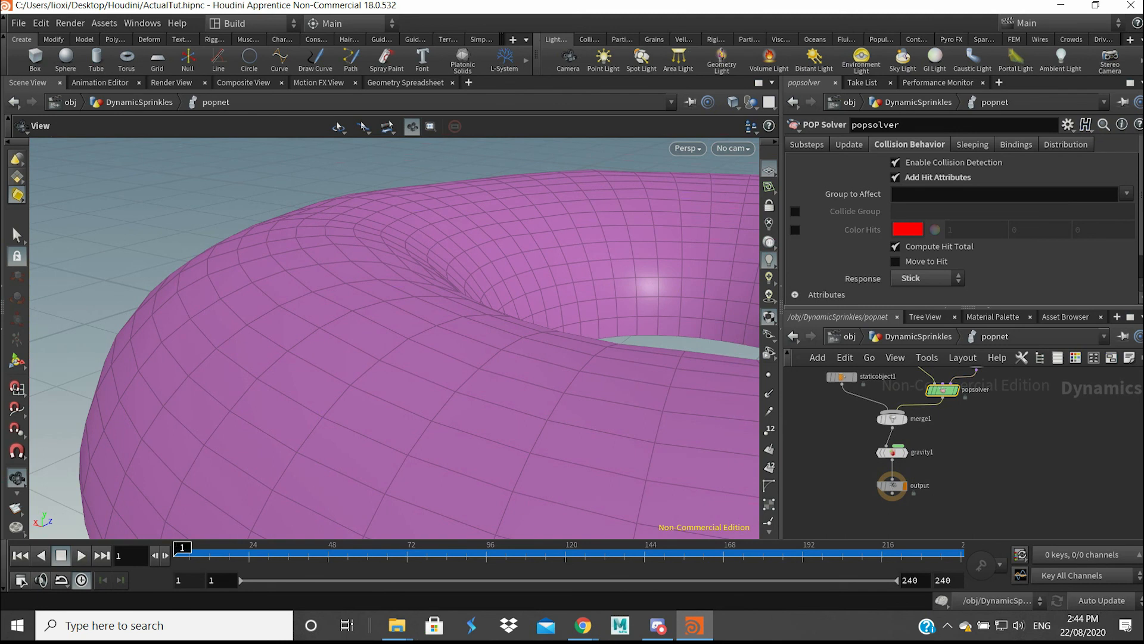
# Add a Null node below popnet in the DynamicSprinkles network and connect it to popnet's output
pyautogui.moveTo(894, 453); pyautogui.dragTo(889, 442, button='middle')
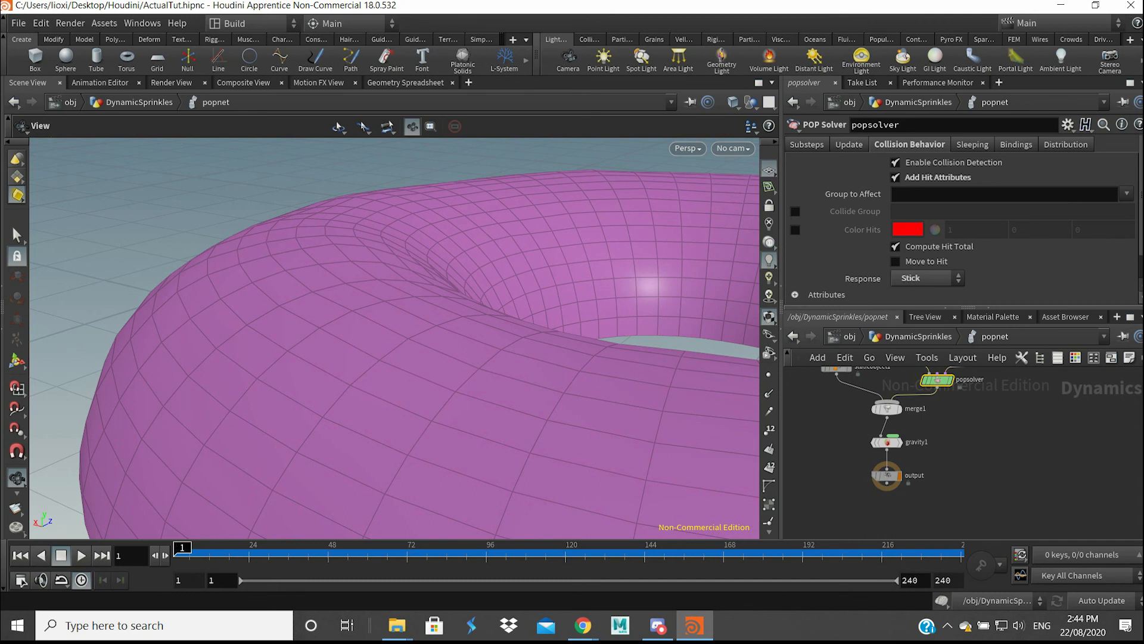
pyautogui.click(912, 336)
pyautogui.click(944, 375)
pyautogui.click(911, 337)
pyautogui.scroll(-6, 933, 505)
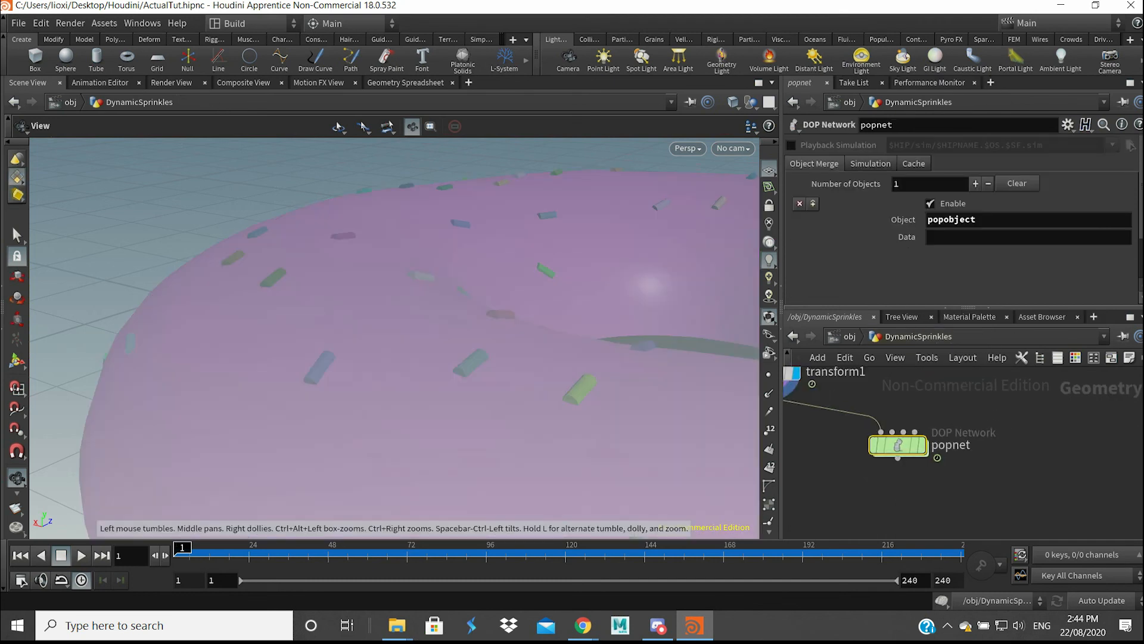
pyautogui.moveTo(934, 506); pyautogui.dragTo(952, 446, button='middle')
pyautogui.scroll(3, 978, 430)
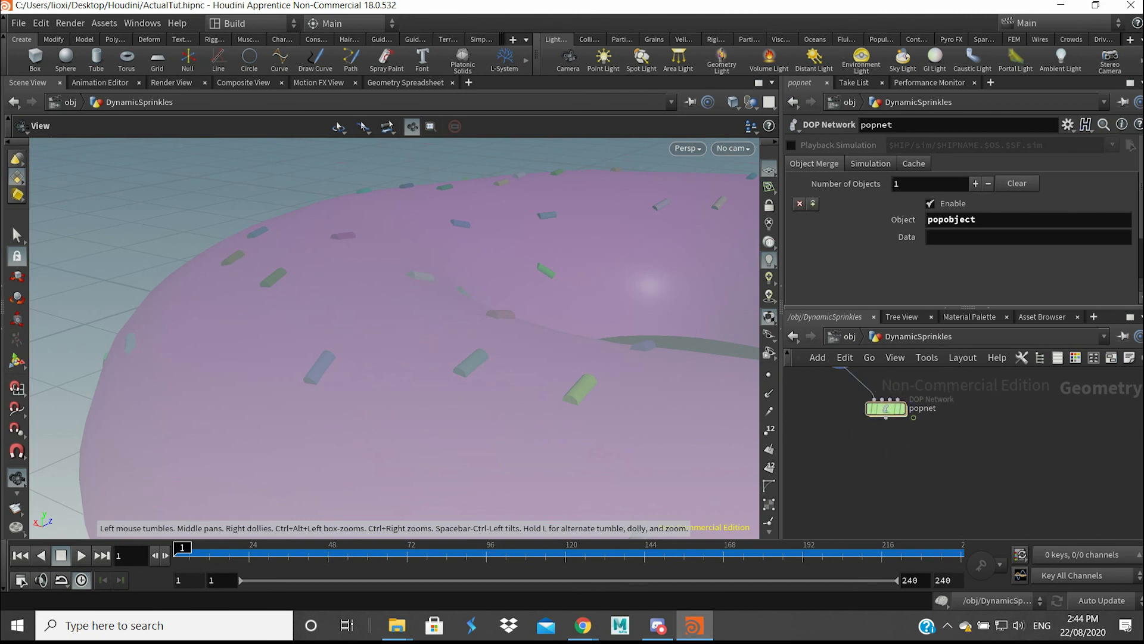
pyautogui.press('Tab')
pyautogui.write('nu')
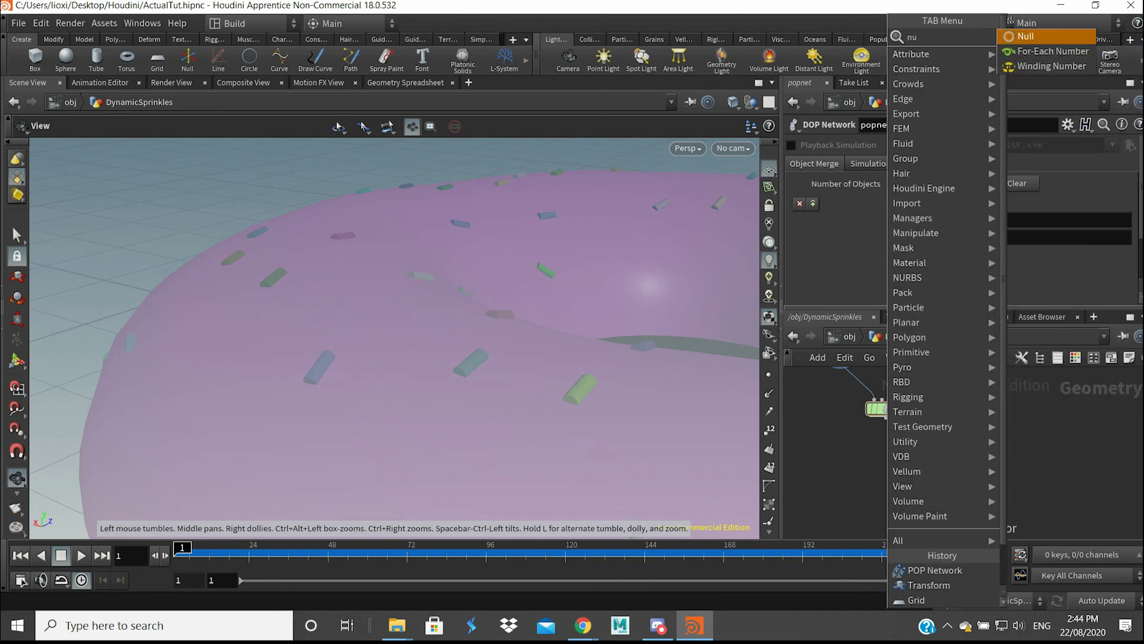
pyautogui.press('Return')
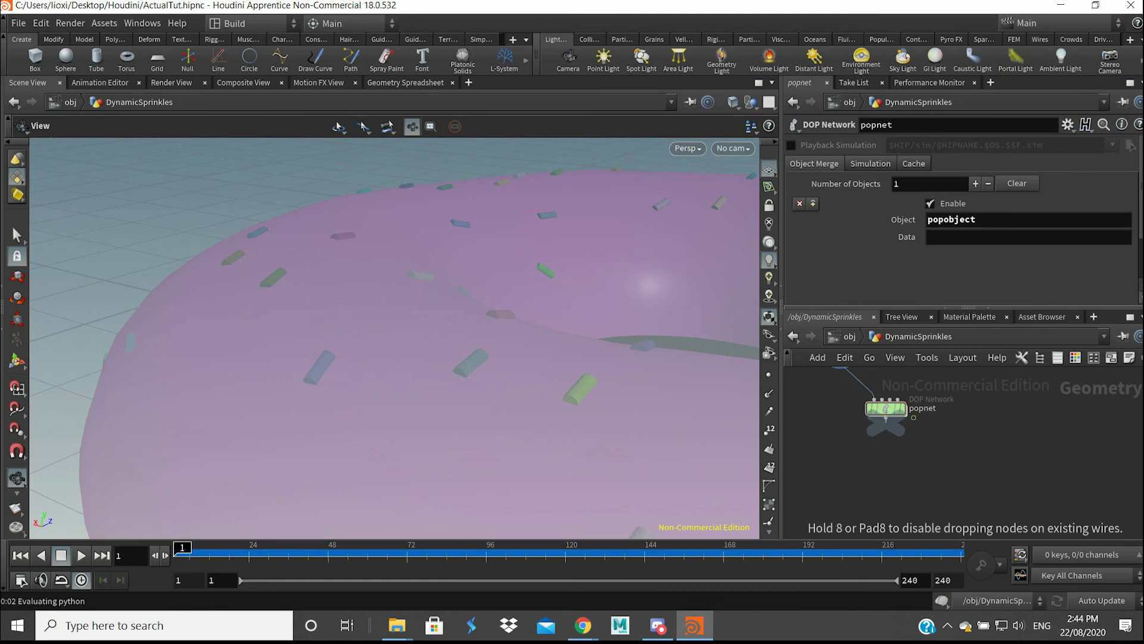
pyautogui.click(916, 452)
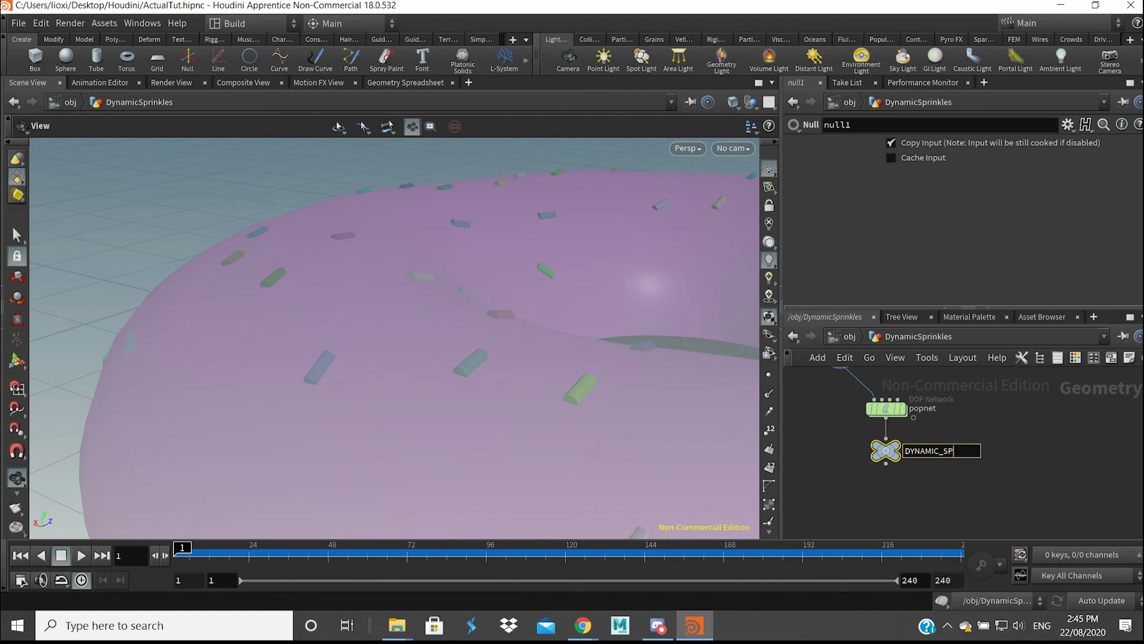
# Rename the null node DYNAMIC_SPRINKLES_OUT and place it slightly further below popnet
pyautogui.write('DYNAMIC_SPRINKLES_OUT')
pyautogui.press('Return')
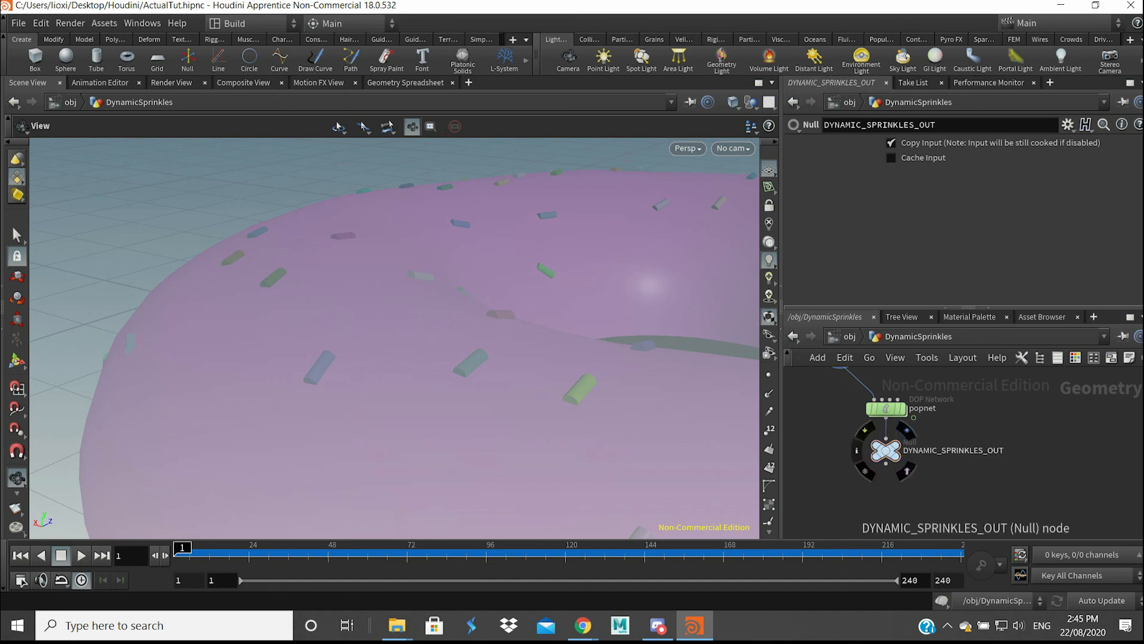
pyautogui.moveTo(887, 451); pyautogui.dragTo(887, 457)
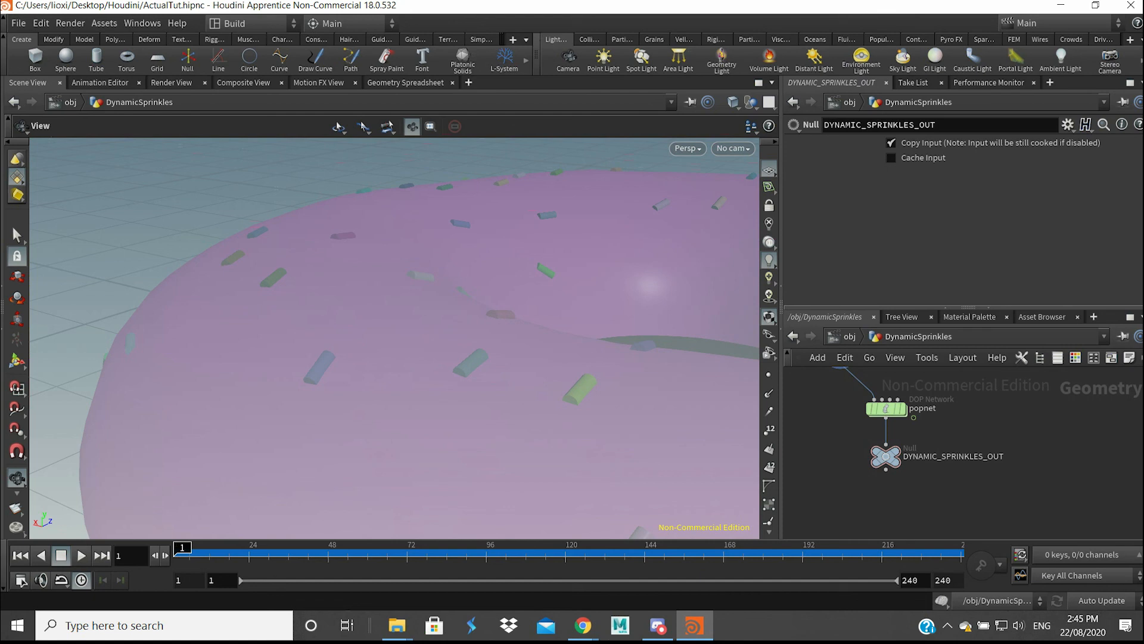
# Add an Object Merge node beside the existing node chain inside the Sprinkles geometry object
pyautogui.press('u')
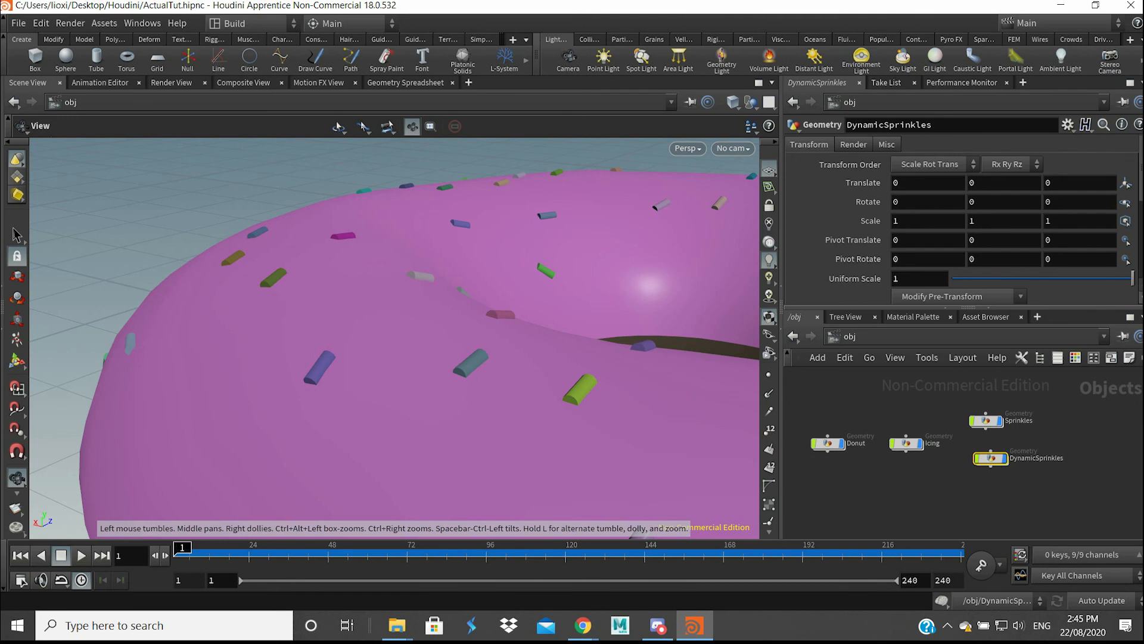
pyautogui.moveTo(990, 458); pyautogui.dragTo(976, 466)
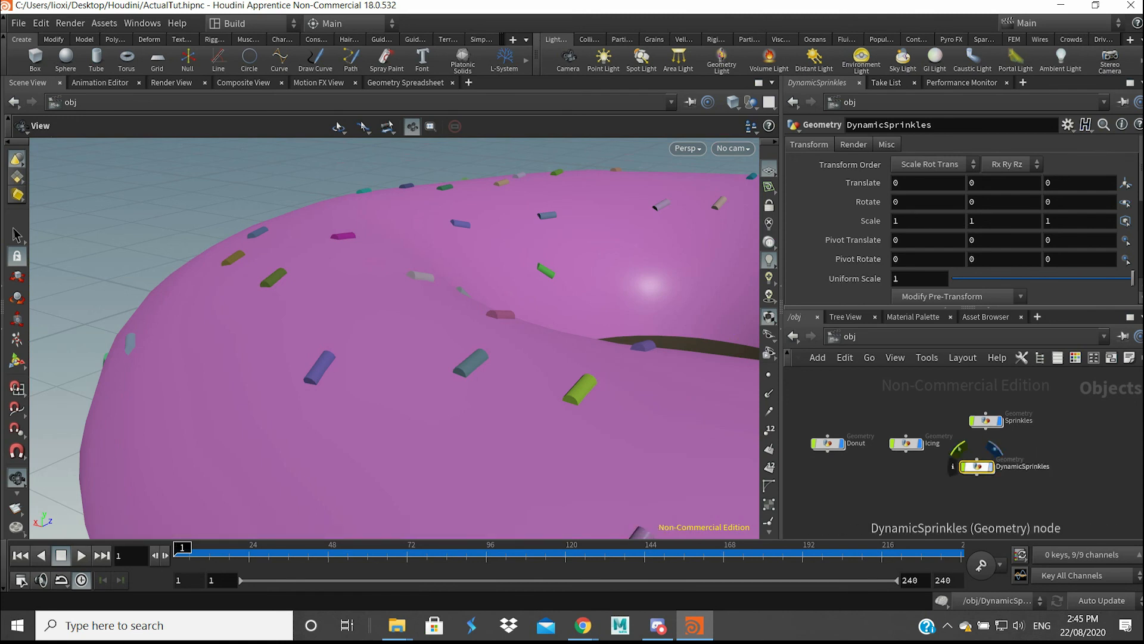
pyautogui.doubleClick(987, 420)
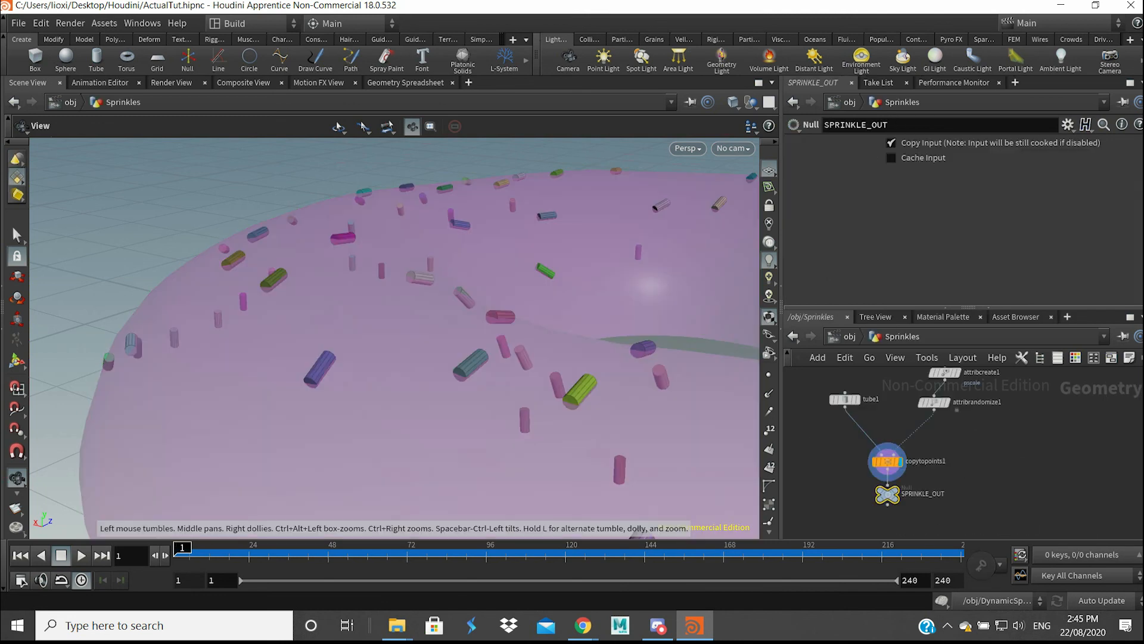
pyautogui.scroll(-2, 1003, 444)
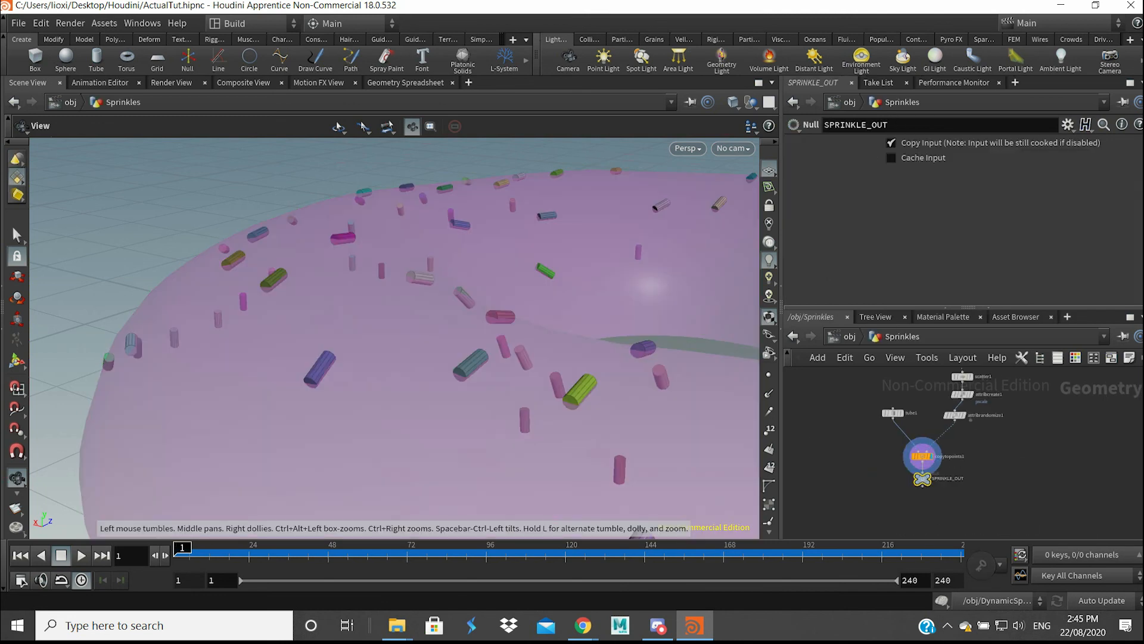
pyautogui.scroll(1, 1004, 444)
pyautogui.moveTo(1004, 444); pyautogui.dragTo(909, 525, button='middle')
pyautogui.press('Tab')
pyautogui.write('obj')
pyautogui.press('Return')
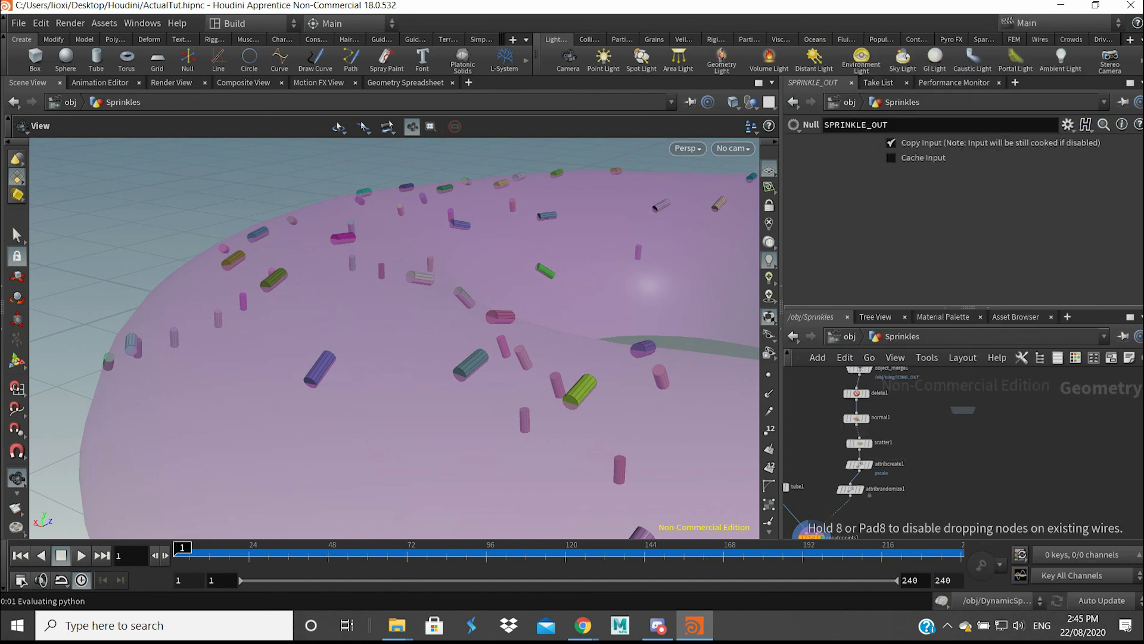
pyautogui.click(954, 406)
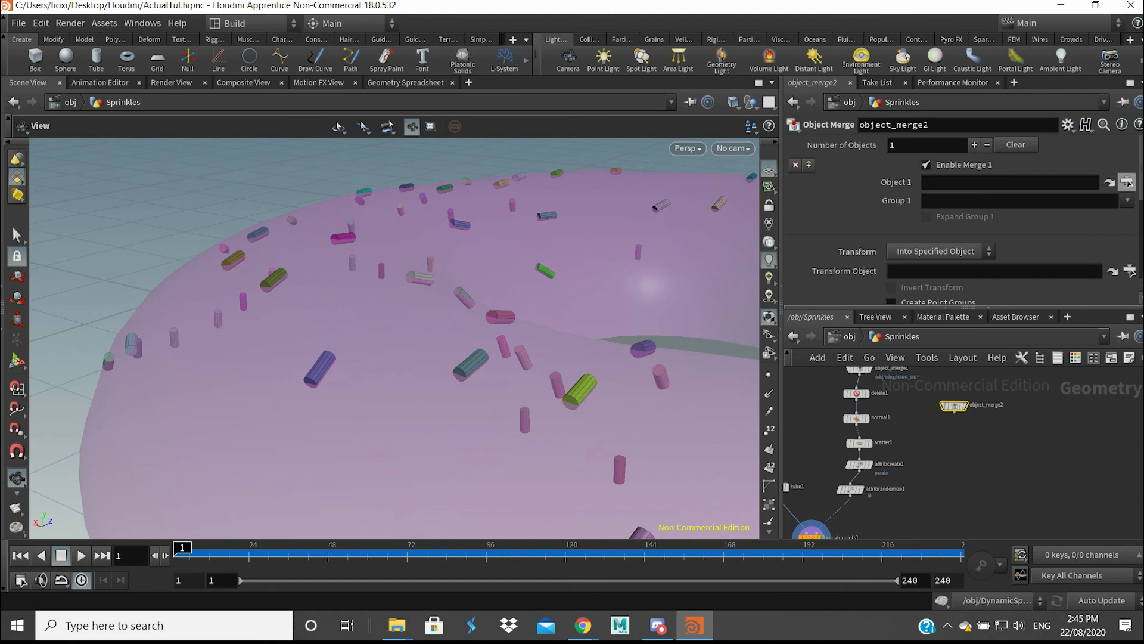
# Set Object 1 of the new object merge to DYNAMIC_SPRINKLES_OUT from DynamicSprinkles
pyautogui.click(1127, 182)
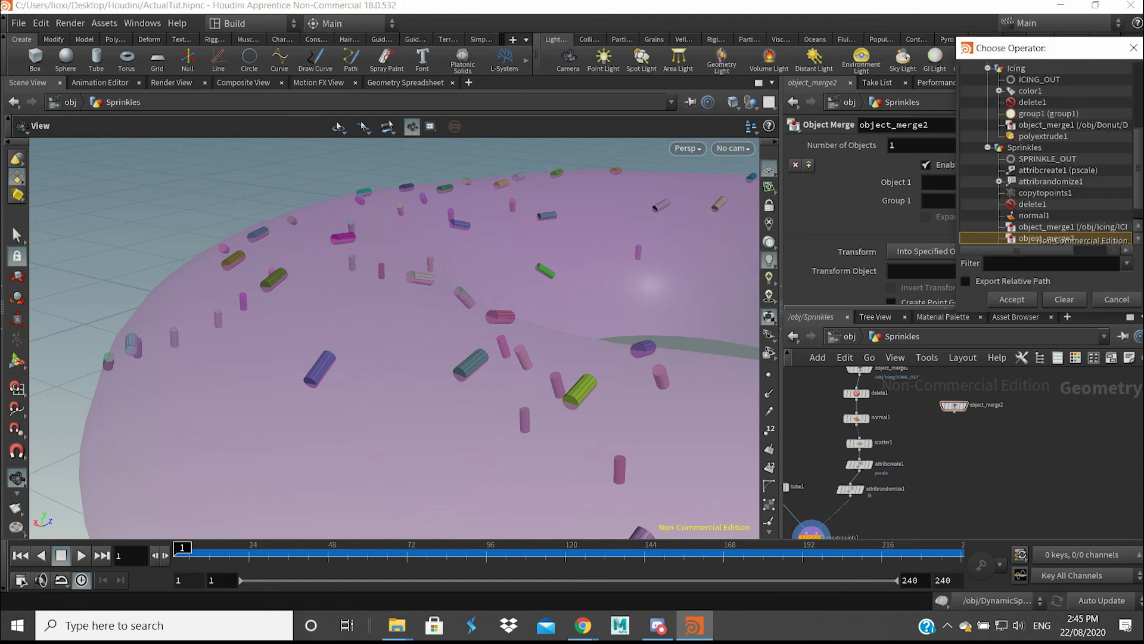
pyautogui.scroll(5, 1046, 154)
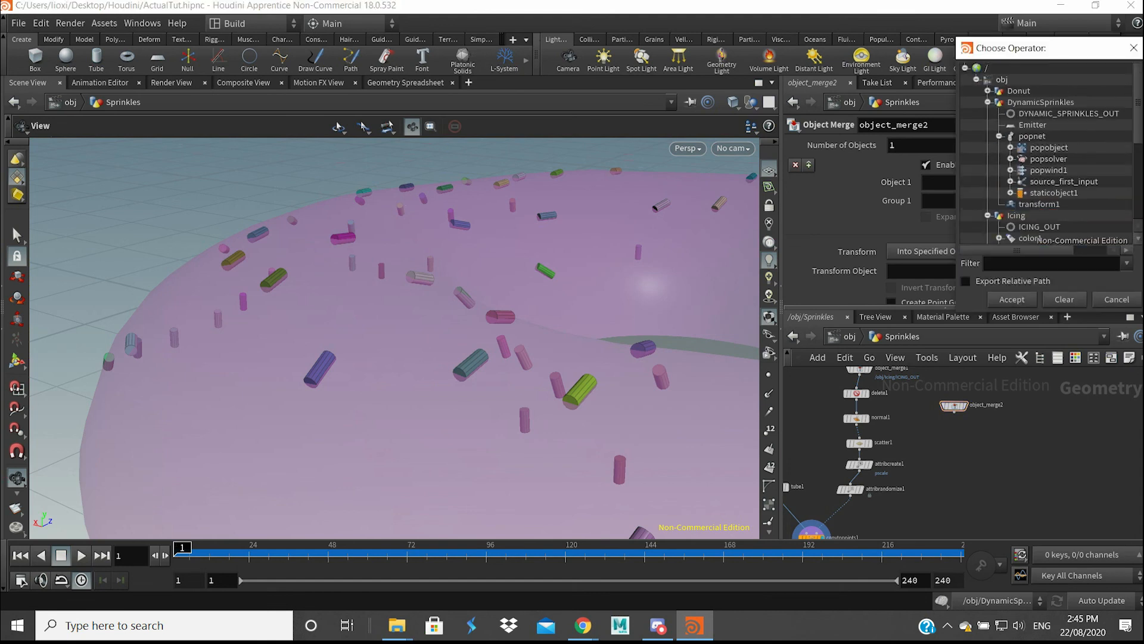
pyautogui.click(1069, 114)
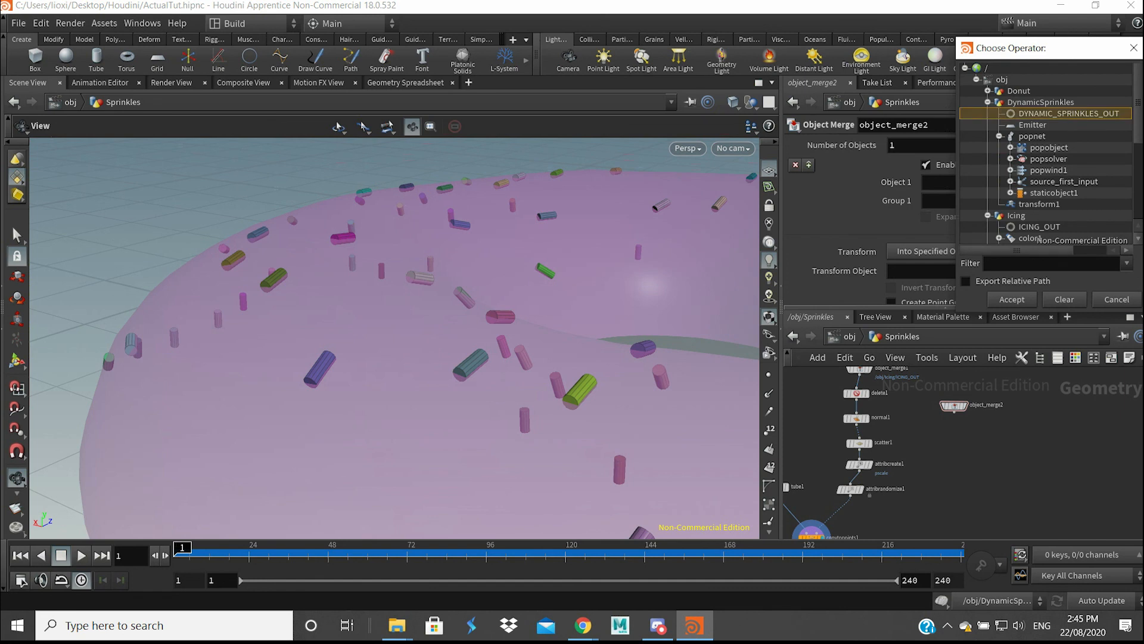
pyautogui.press('Return')
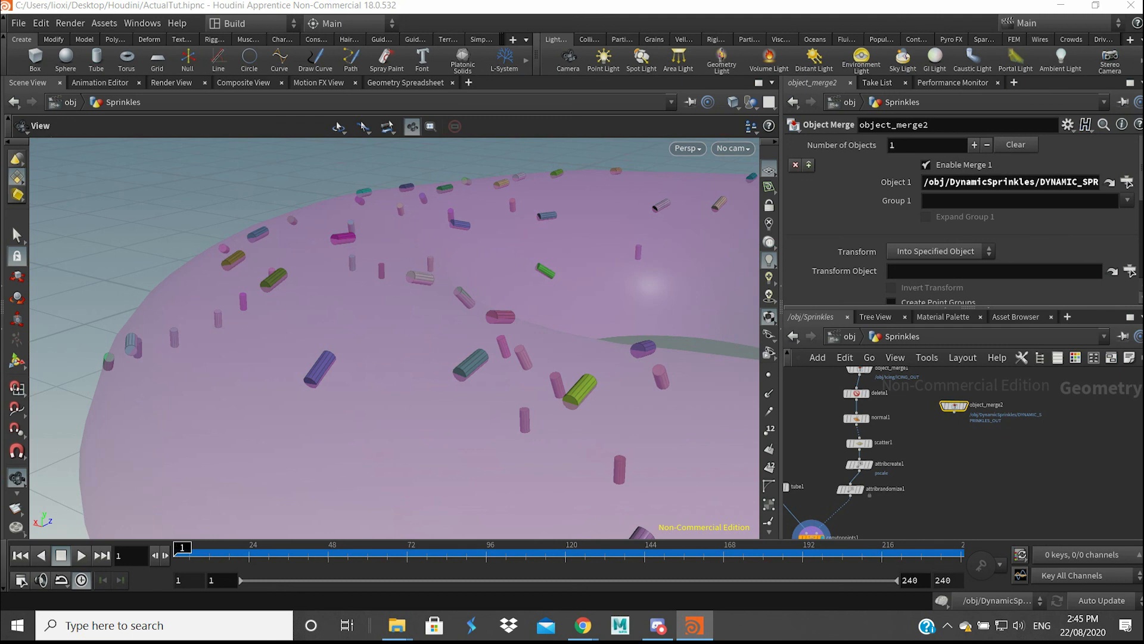
# Add a Switch node between the scatter chain and the new object merge
pyautogui.moveTo(977, 465); pyautogui.dragTo(966, 460, button='middle')
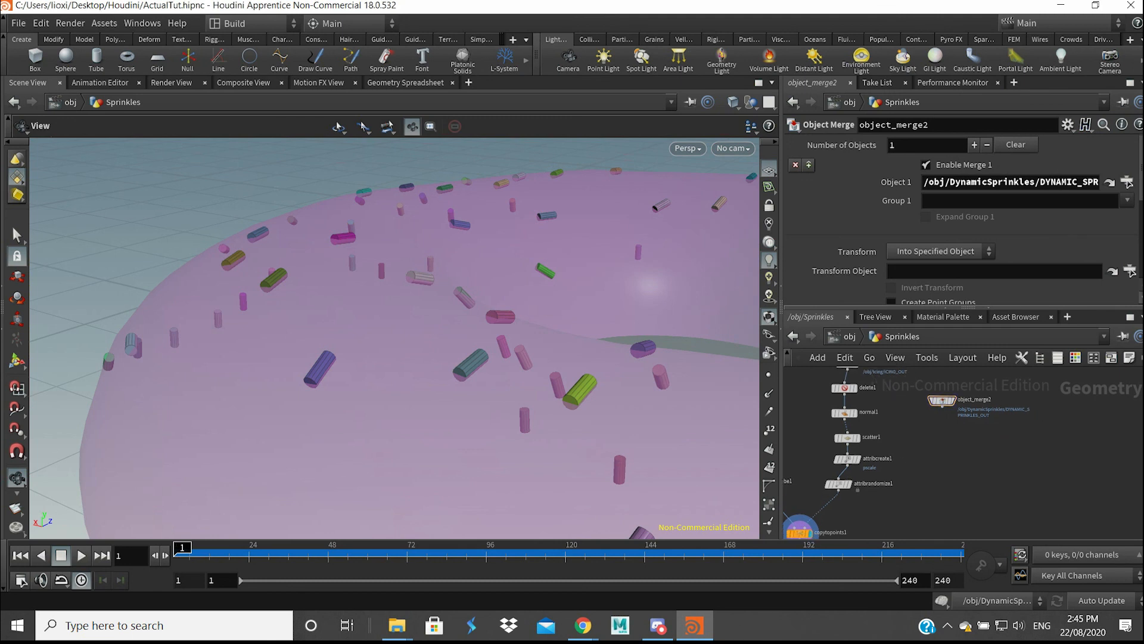
pyautogui.press('Tab')
pyautogui.write('swit')
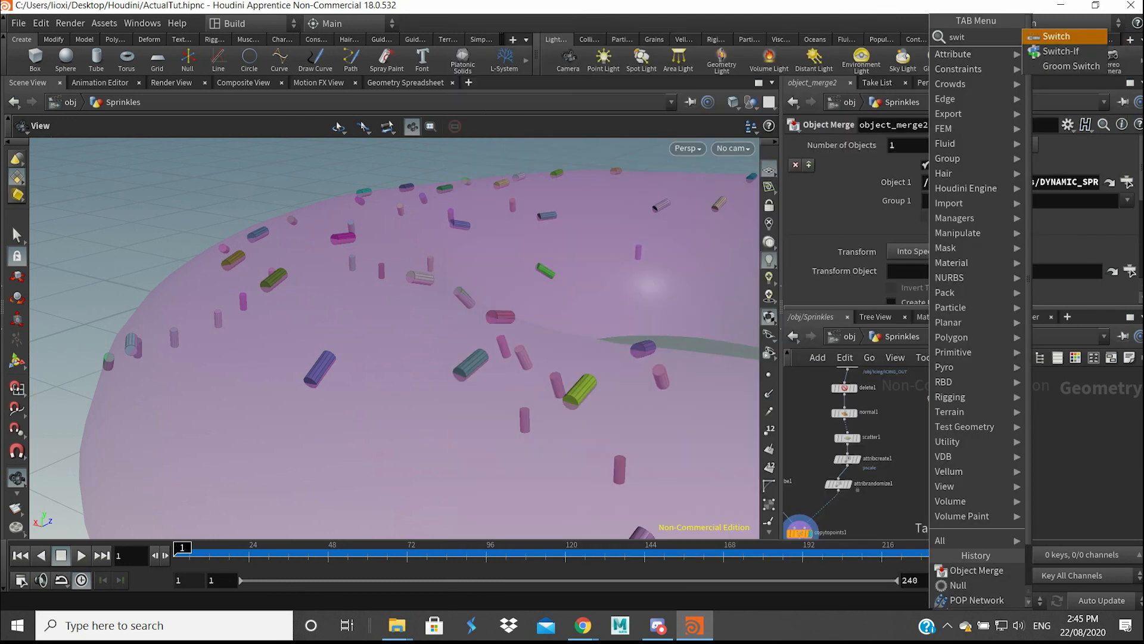
pyautogui.press('Return')
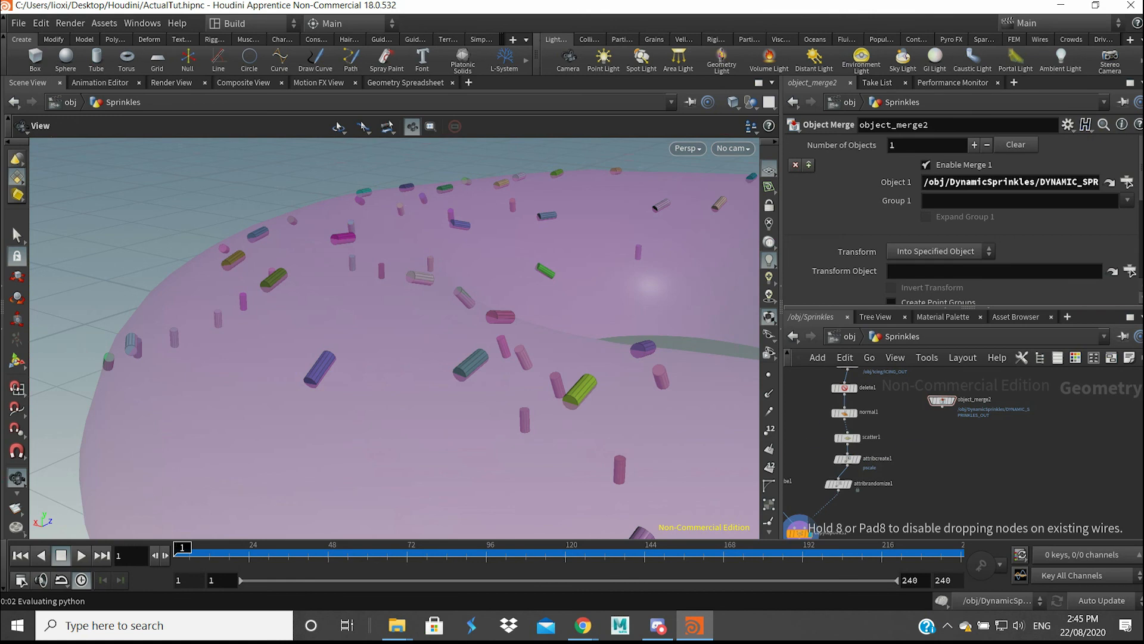
pyautogui.click(916, 430)
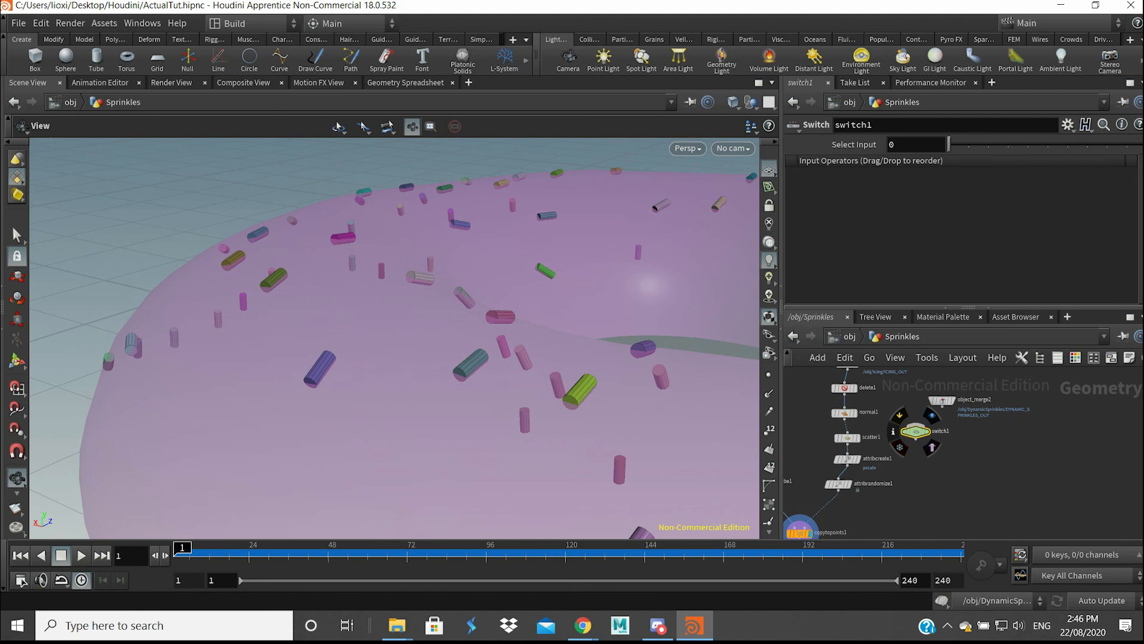
# Wire scatter1 and object_merge2 through the switch into attribcreate1, and set Select Input to 1
pyautogui.moveTo(848, 449); pyautogui.dragTo(887, 457)
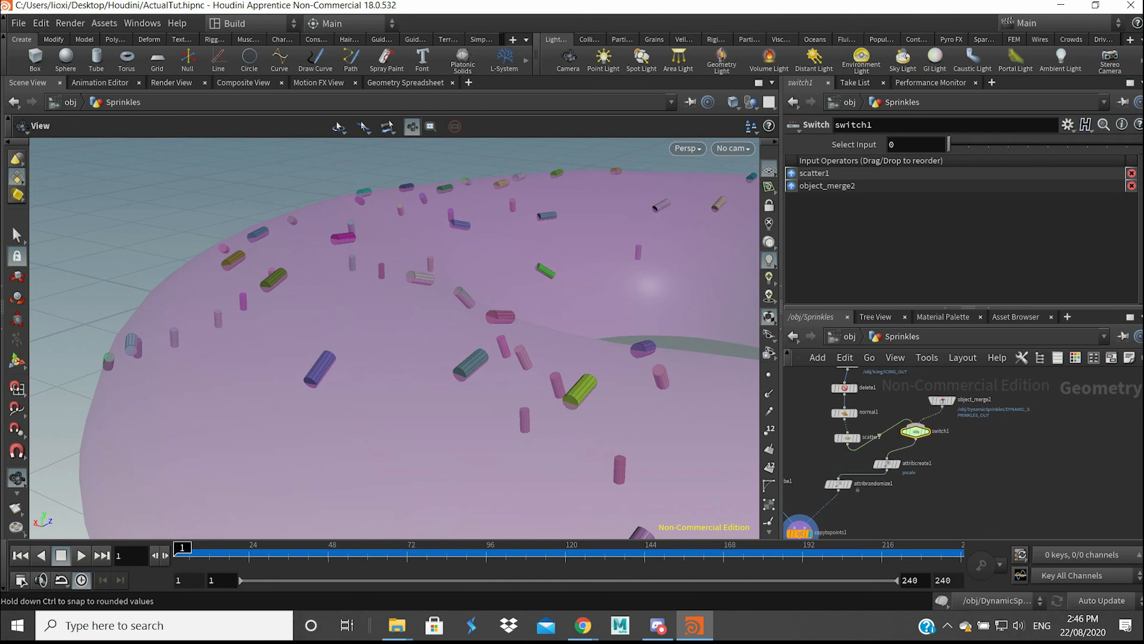
pyautogui.moveTo(949, 144); pyautogui.dragTo(969, 144)
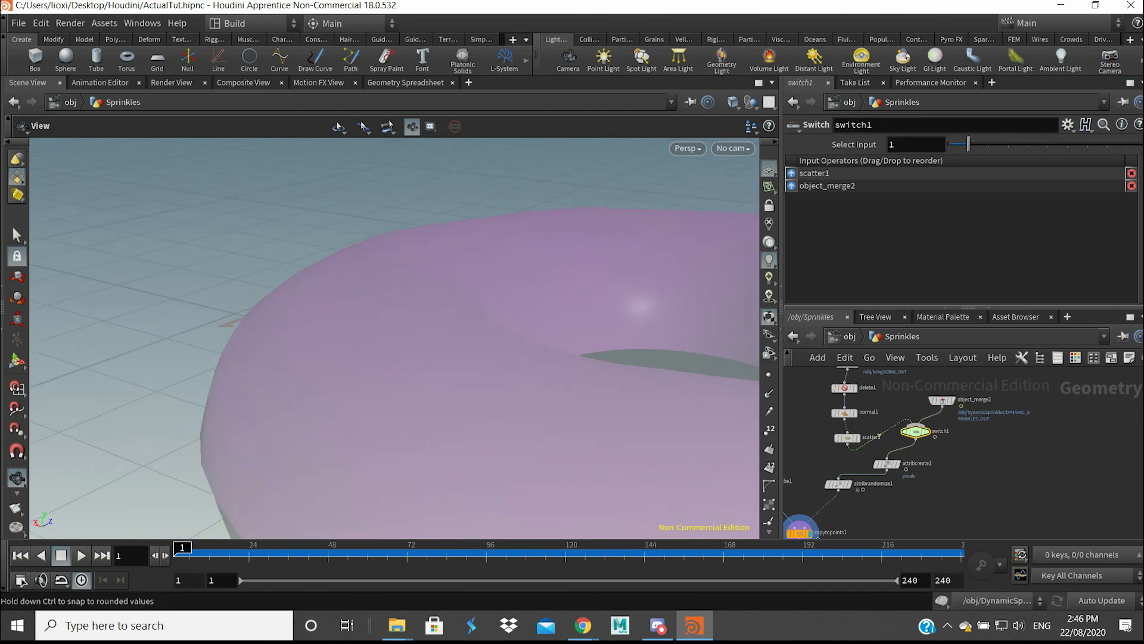
# Play the simulation from the Sprinkles network and inspect how the switched-in dynamic sprinkles land on the icing
pyautogui.scroll(-3, 394, 338)
pyautogui.click(81, 555)
pyautogui.scroll(-1, 395, 338)
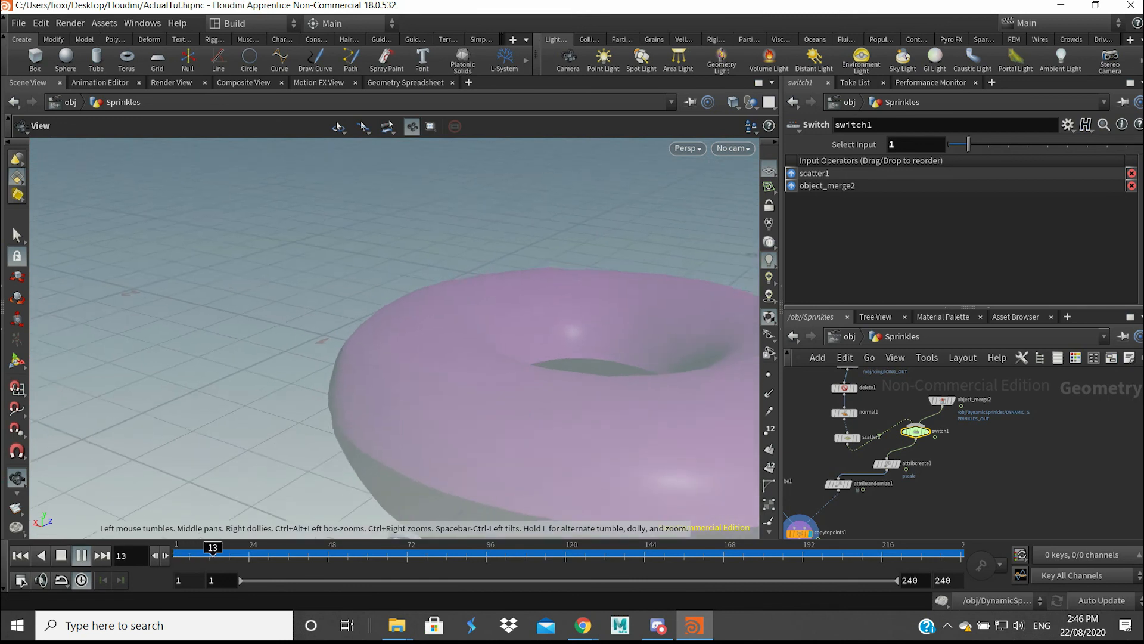
pyautogui.scroll(-5, 395, 339)
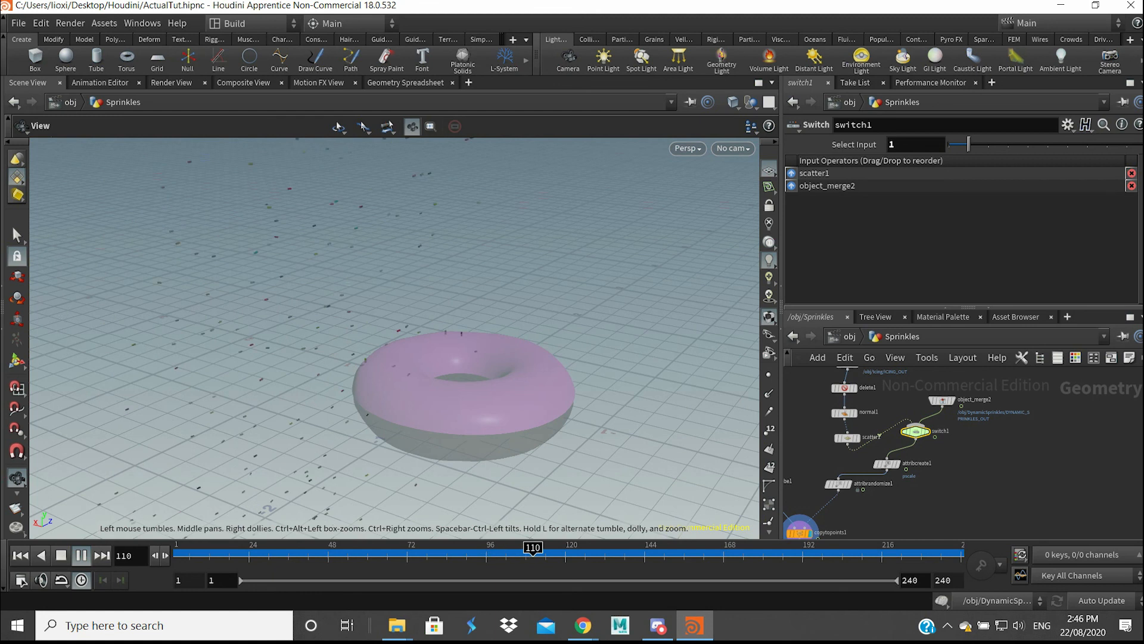
pyautogui.scroll(8, 417, 334)
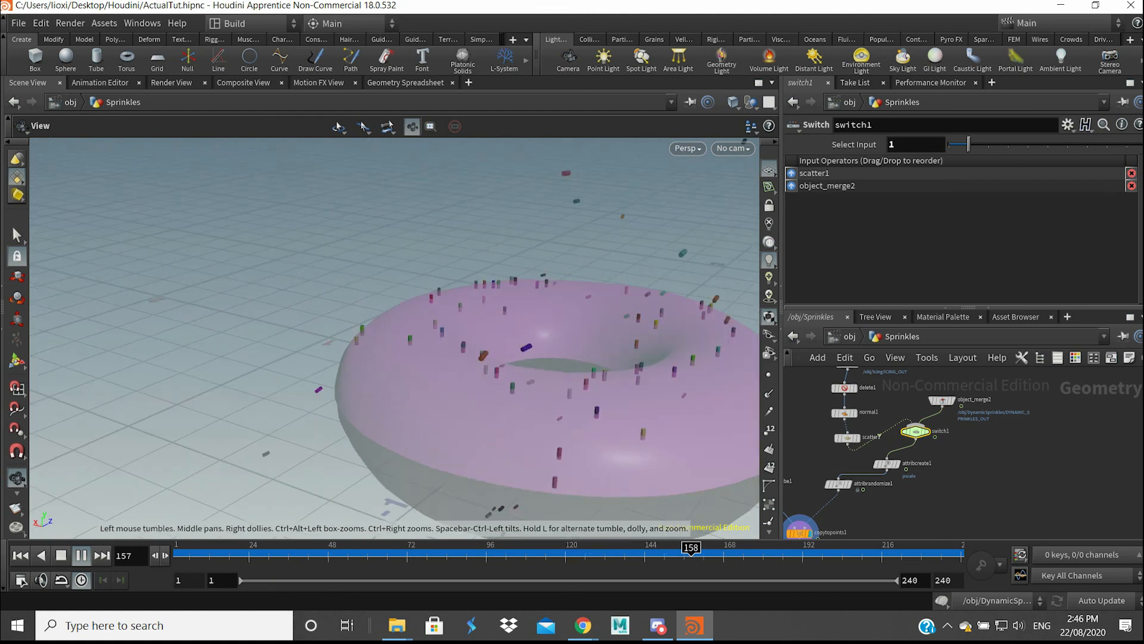
pyautogui.click(81, 555)
pyautogui.moveTo(310, 358)
pyautogui.mouseDown()
pyautogui.moveTo(334, 435)
pyautogui.moveTo(316, 372)
pyautogui.mouseUp()
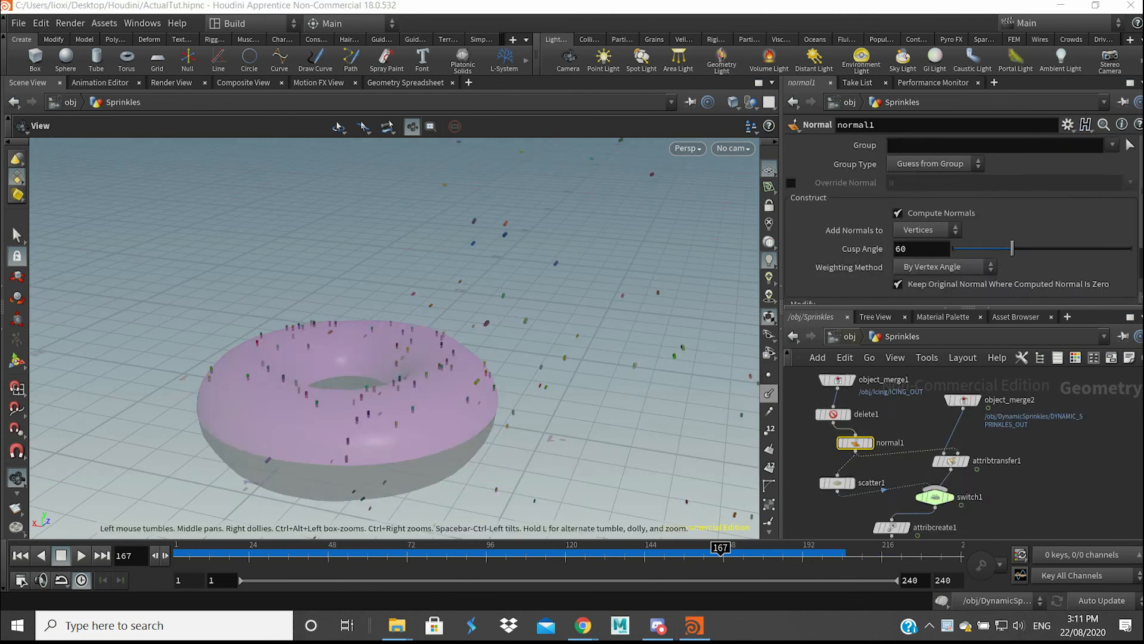
# Open the popnet inside DynamicSprinkles and compare the collision settings of the popcollisionbehavior1 and popsolver nodes
pyautogui.press('u')
pyautogui.doubleClick(998, 484)
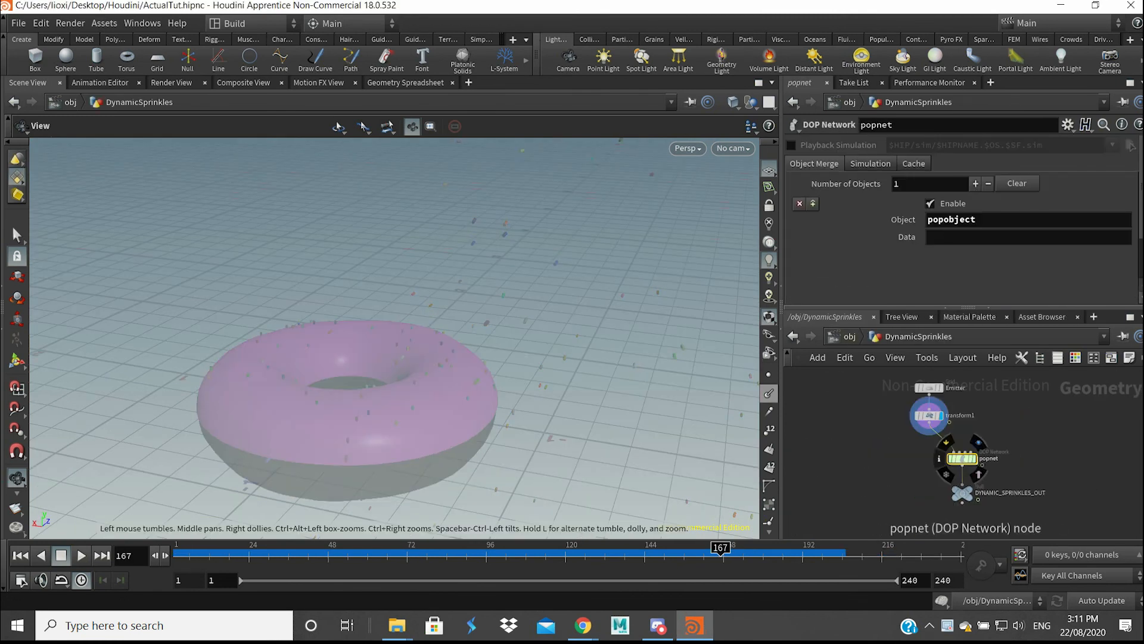
pyautogui.doubleClick(962, 458)
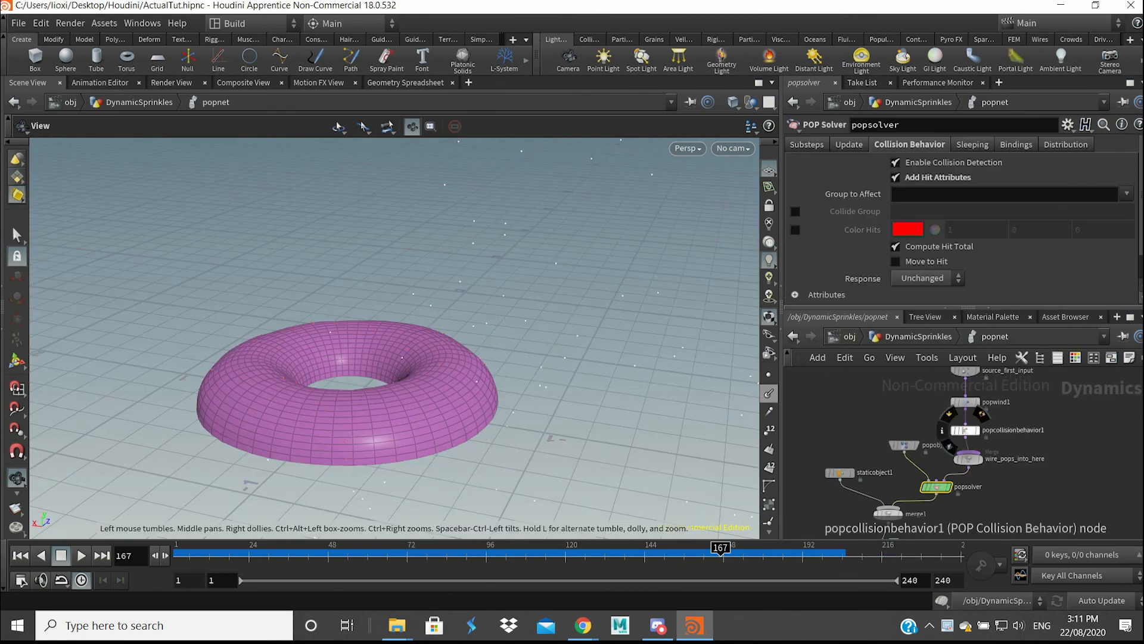
pyautogui.click(965, 430)
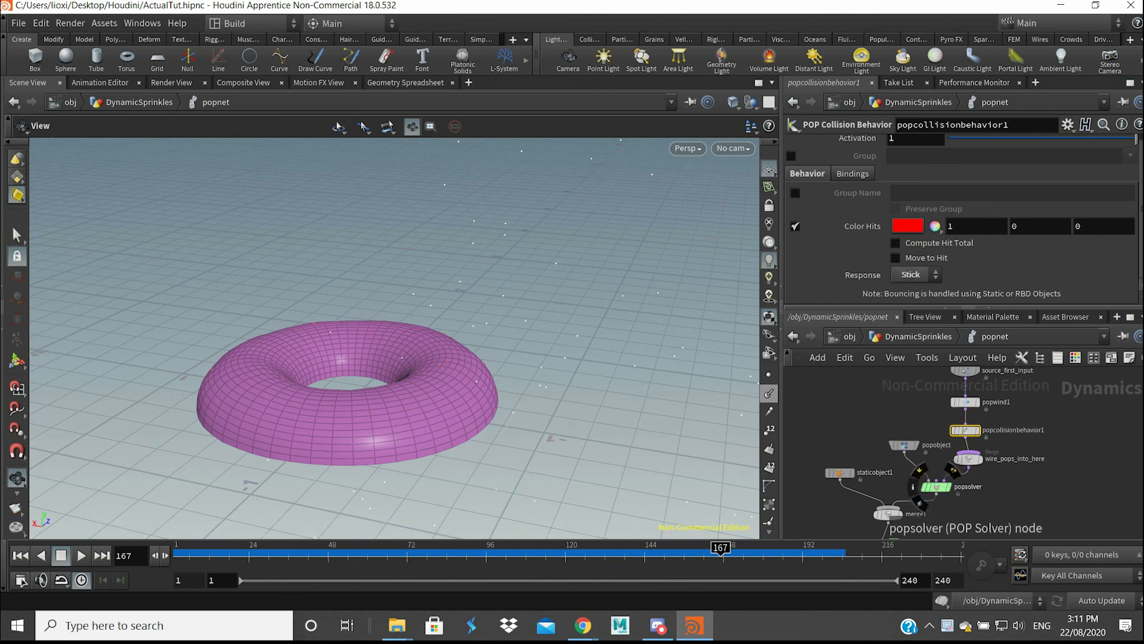
pyautogui.click(936, 487)
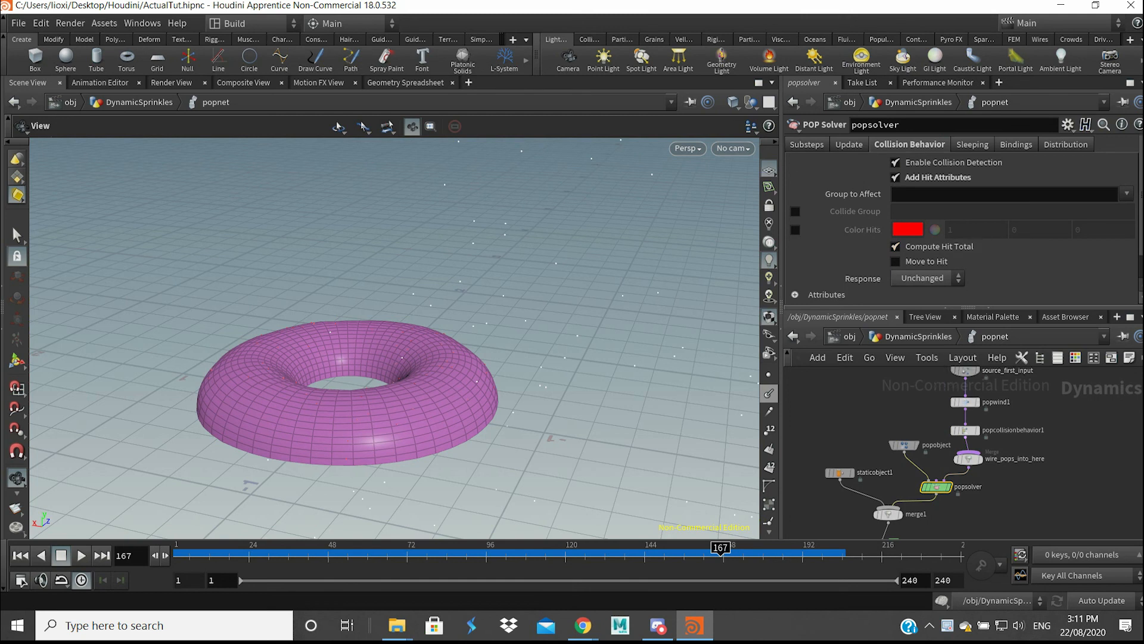
pyautogui.click(965, 429)
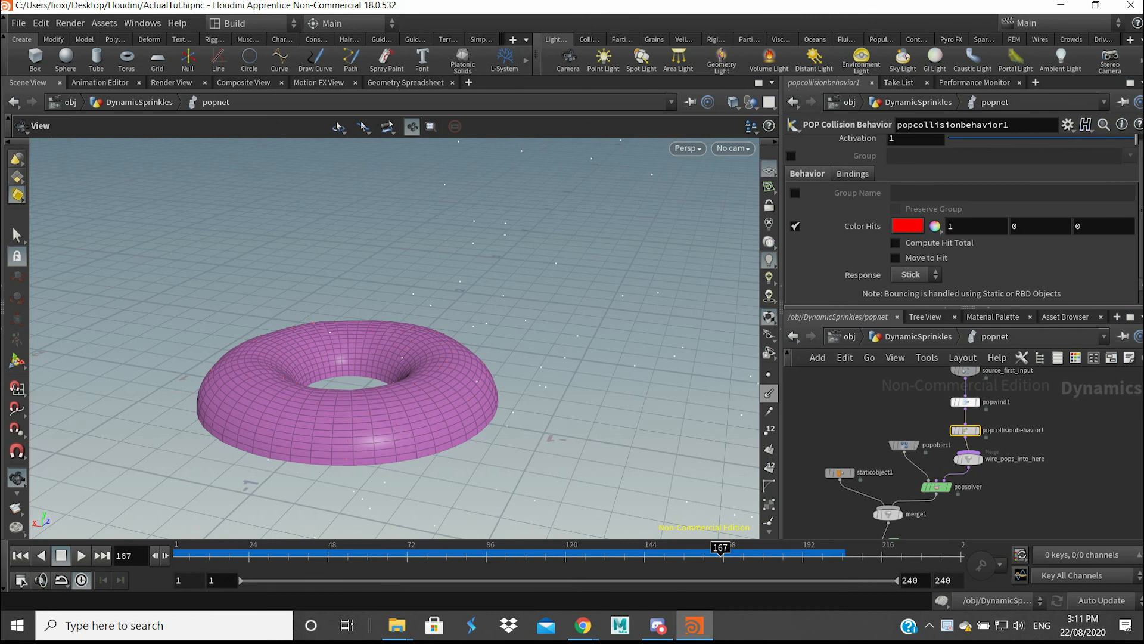
pyautogui.click(936, 487)
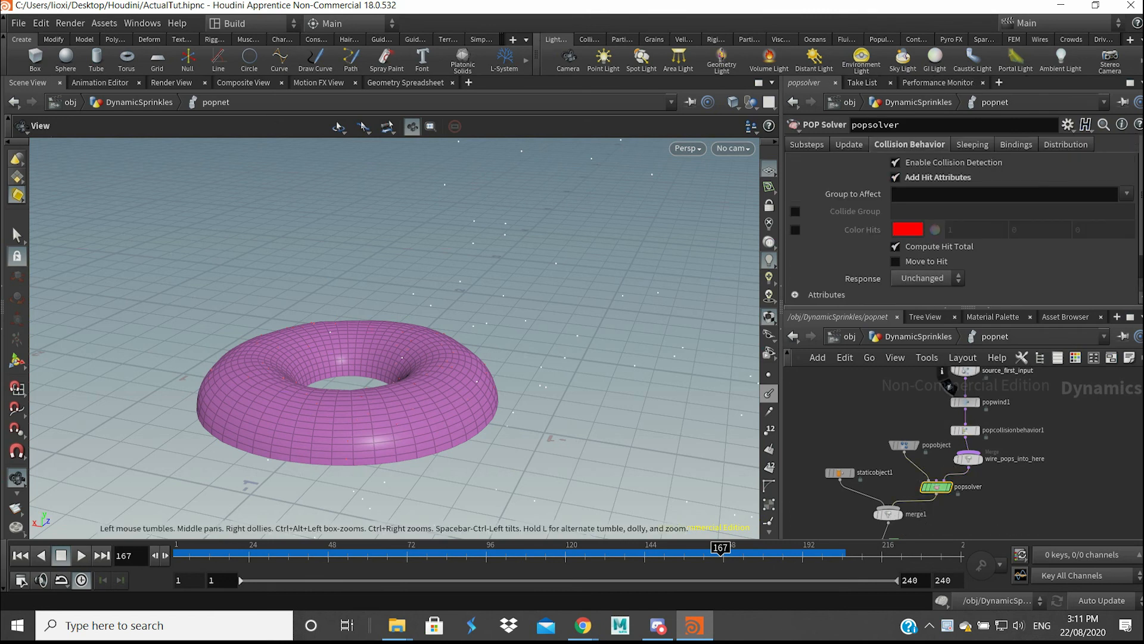
# Play the particle simulation inside the popnet, examine the particles around the icing up close, and rewind to frame 1
pyautogui.moveTo(211, 554); pyautogui.dragTo(187, 555)
pyautogui.click(82, 555)
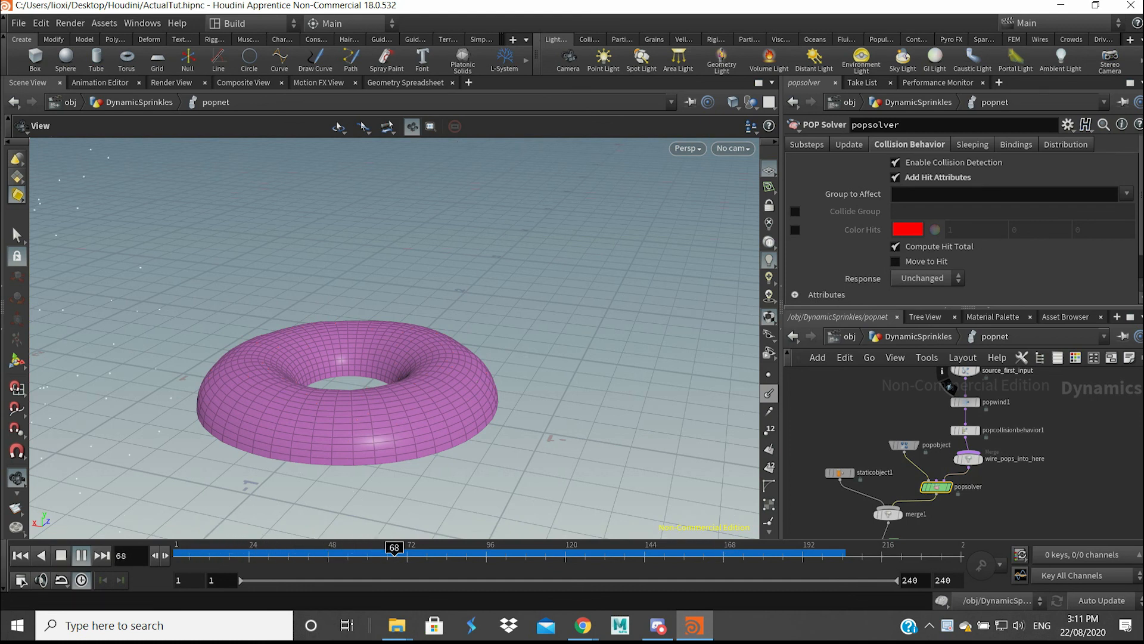
pyautogui.moveTo(381, 310); pyautogui.dragTo(484, 382)
pyautogui.scroll(7, 394, 339)
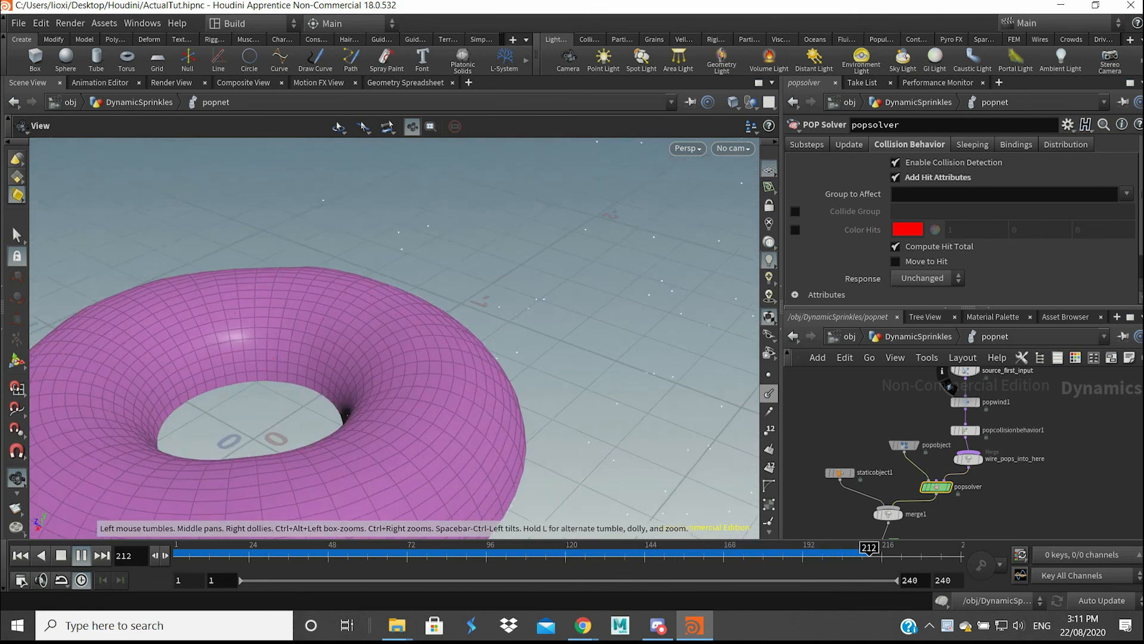
pyautogui.scroll(-4, 394, 339)
pyautogui.click(60, 556)
pyautogui.moveTo(262, 555); pyautogui.dragTo(175, 554)
# Return to the object level and open the Sprinkles geometry network around the normal1, attribtransfer1 and switch1 nodes
pyautogui.press('u')
pyautogui.press('u')
pyautogui.click(931, 421)
pyautogui.moveTo(453, 334); pyautogui.dragTo(370, 358)
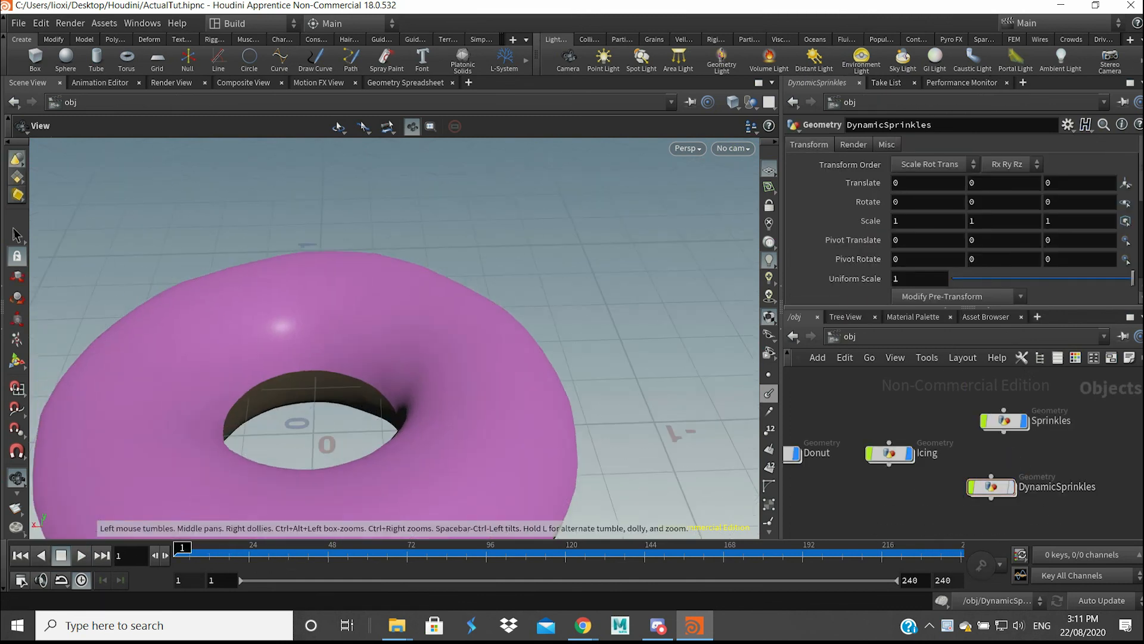
pyautogui.moveTo(501, 429); pyautogui.dragTo(514, 316, button='middle')
pyautogui.scroll(-3, 524, 325)
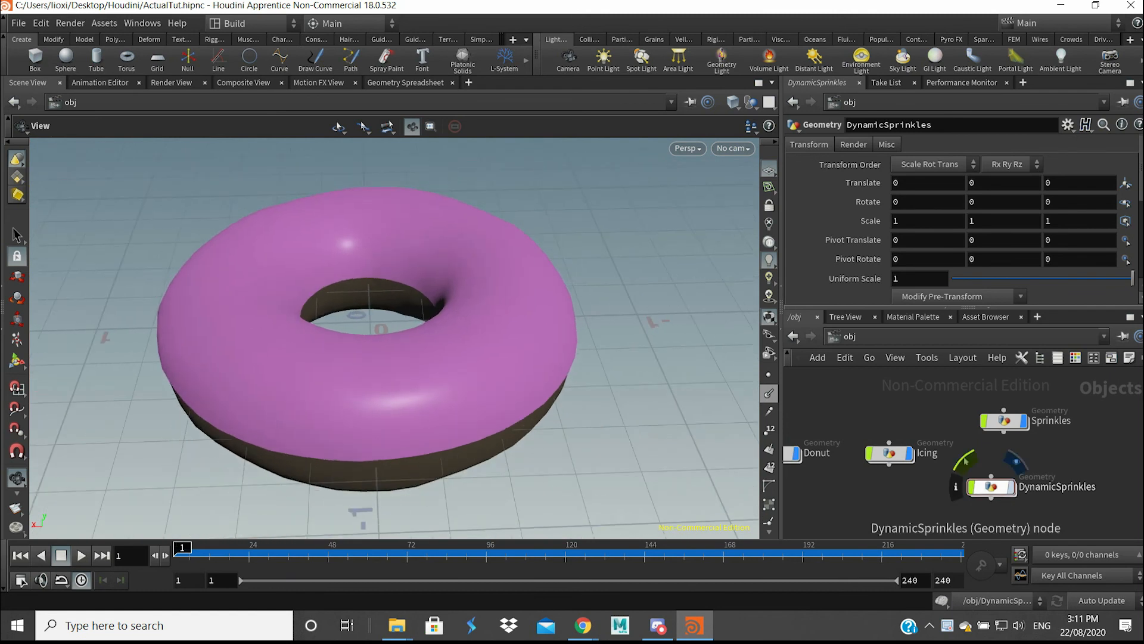
pyautogui.doubleClick(1005, 421)
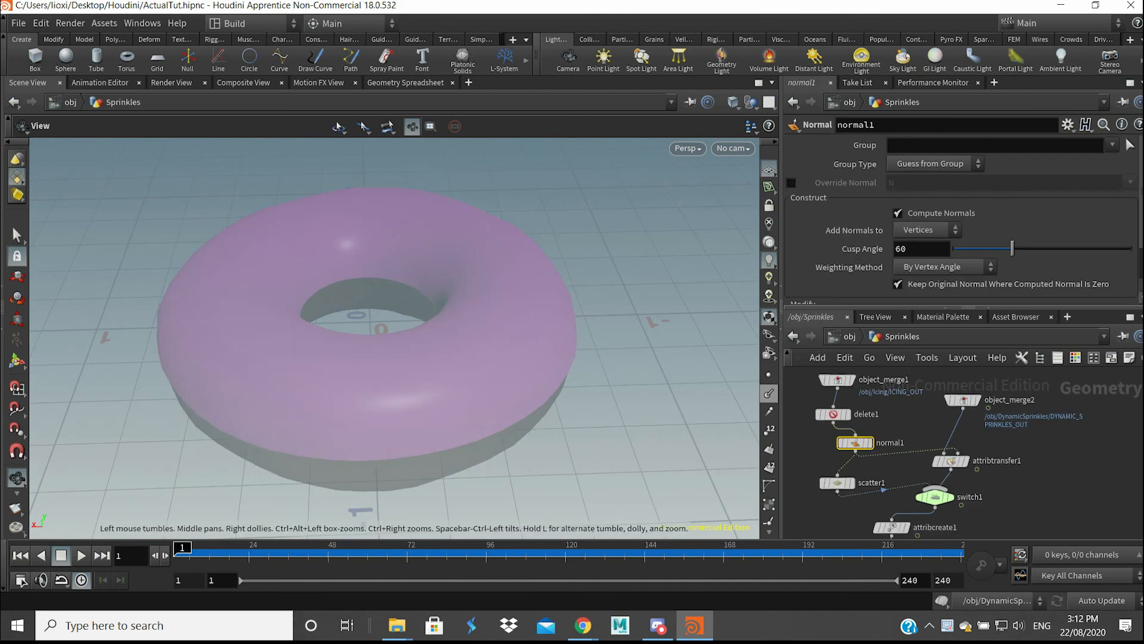
pyautogui.moveTo(1036, 449); pyautogui.dragTo(1060, 438, button='middle')
pyautogui.click(1036, 496)
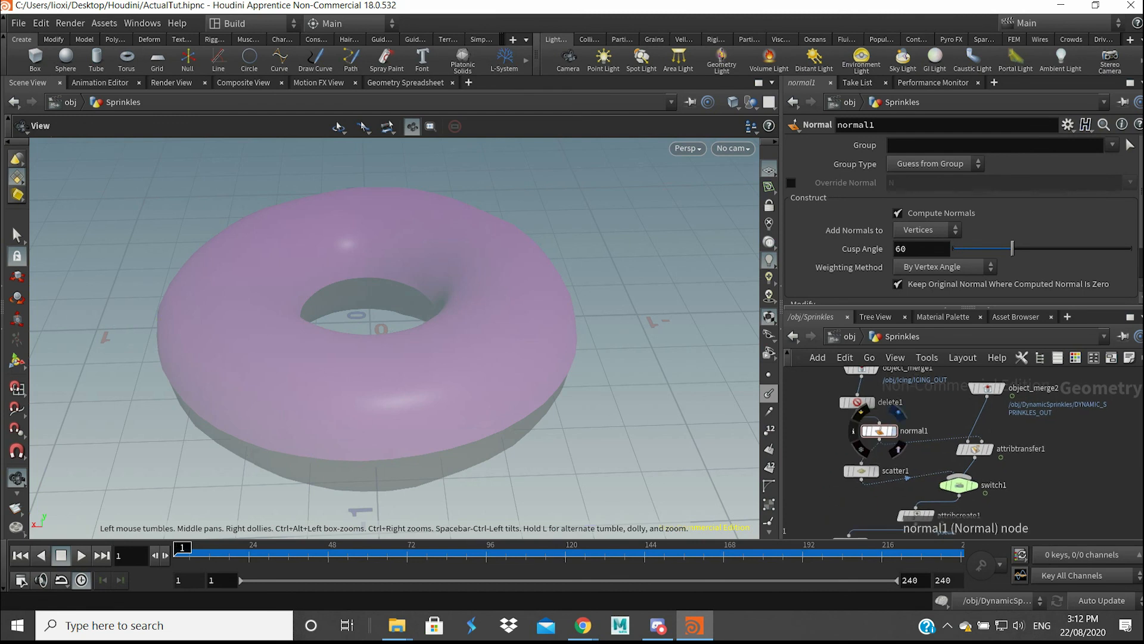
# Play the start of the sprinkle simulation from the Sprinkles network, stop it, and rewind to frame 7
pyautogui.click(81, 555)
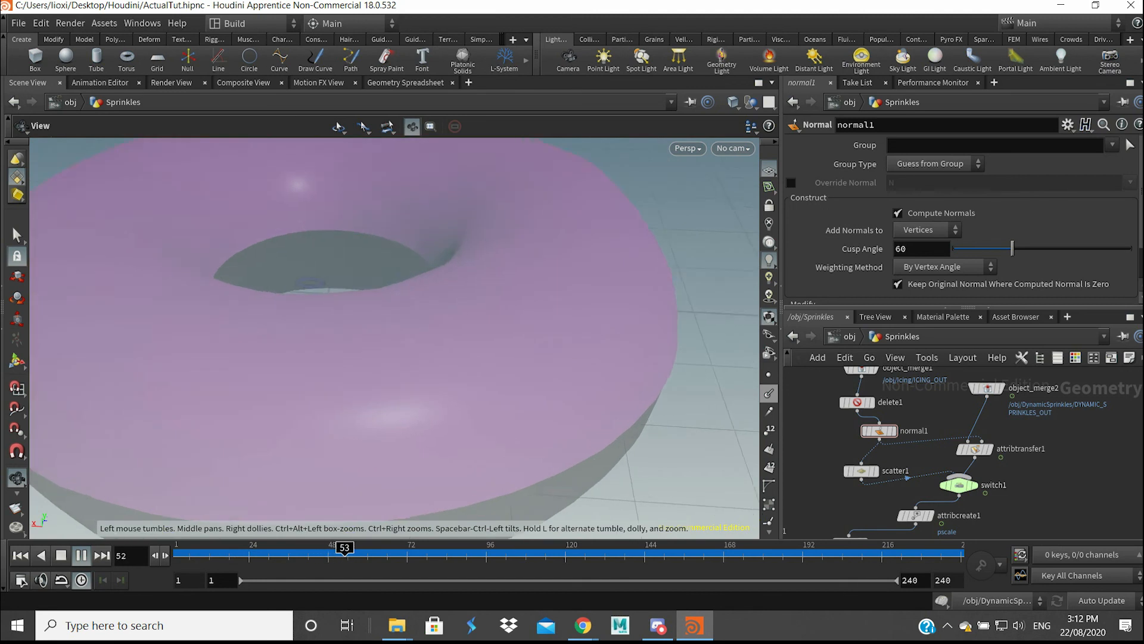
pyautogui.click(60, 556)
pyautogui.moveTo(359, 555); pyautogui.dragTo(193, 555)
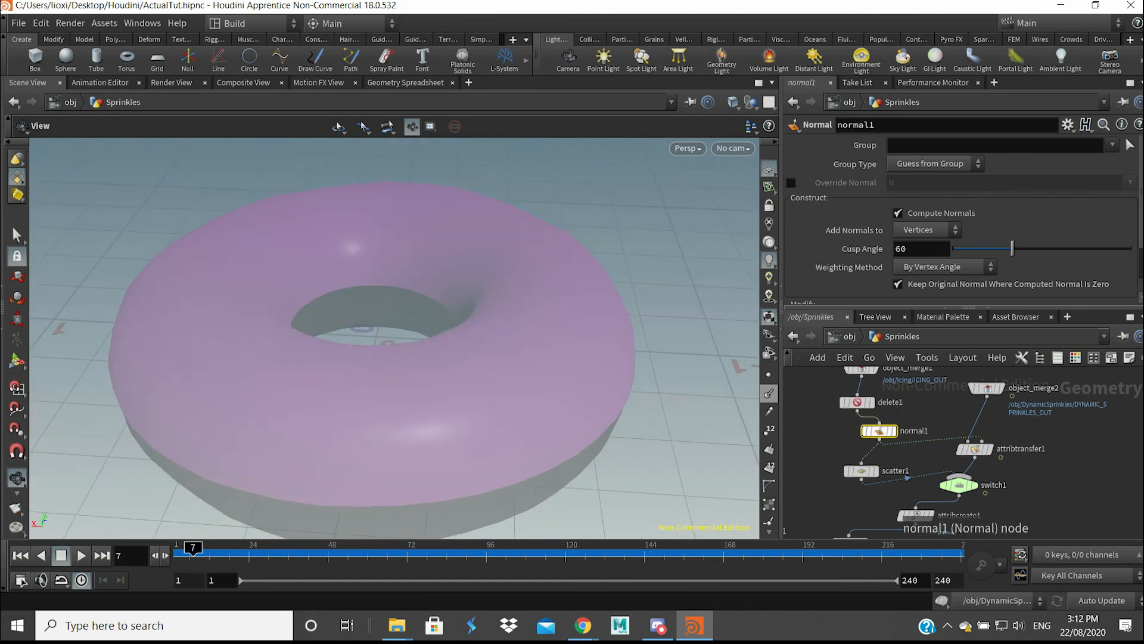
# Set Add Normals to to Points on the normal1 node
pyautogui.click(927, 230)
pyautogui.click(912, 245)
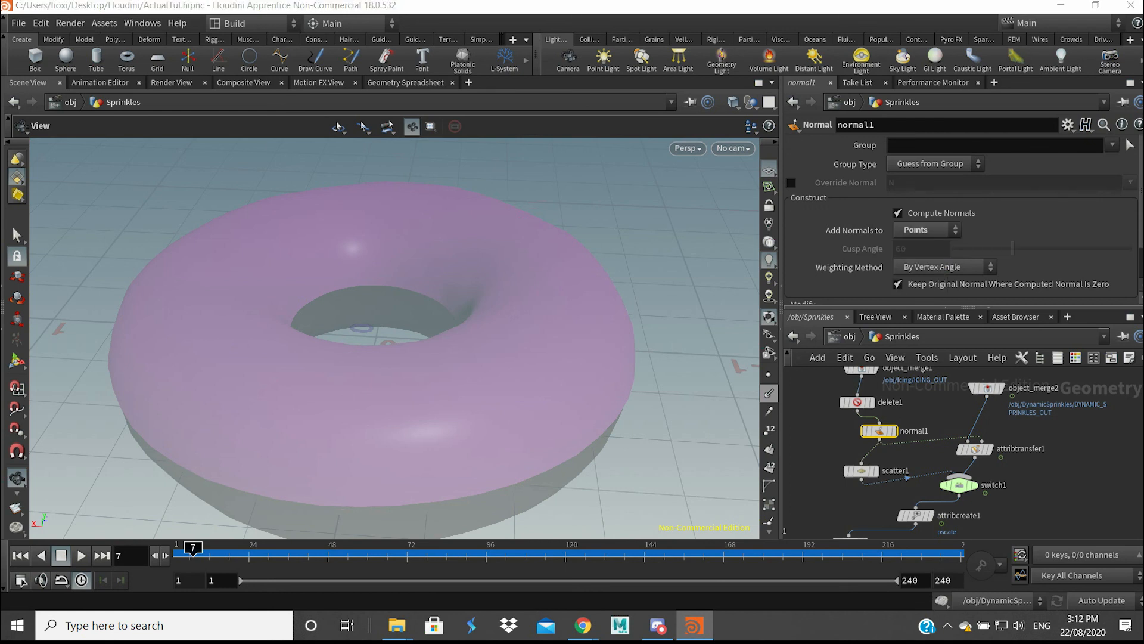
pyautogui.moveTo(997, 466); pyautogui.dragTo(957, 457, button='middle')
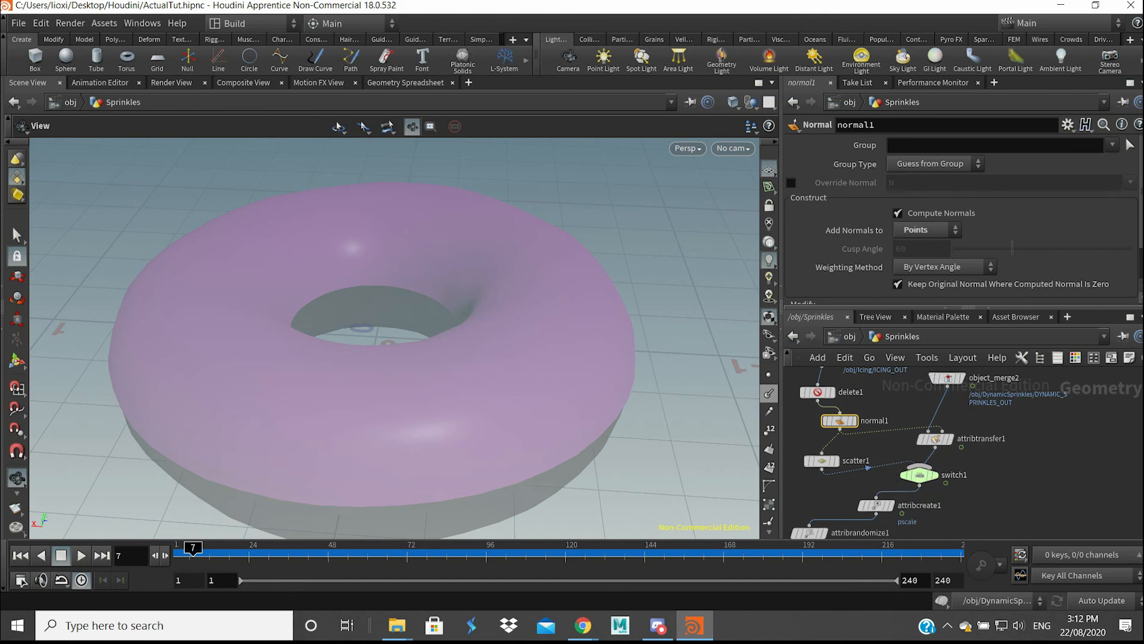
# Return to the object level and play the simulation with the whole donut and the falling sprinkles in view
pyautogui.click(842, 336)
pyautogui.scroll(-2, 639, 357)
pyautogui.moveTo(639, 369); pyautogui.dragTo(596, 337)
pyautogui.scroll(3, 614, 357)
pyautogui.scroll(-6, 617, 303)
pyautogui.moveTo(617, 304); pyautogui.dragTo(580, 314, button='middle')
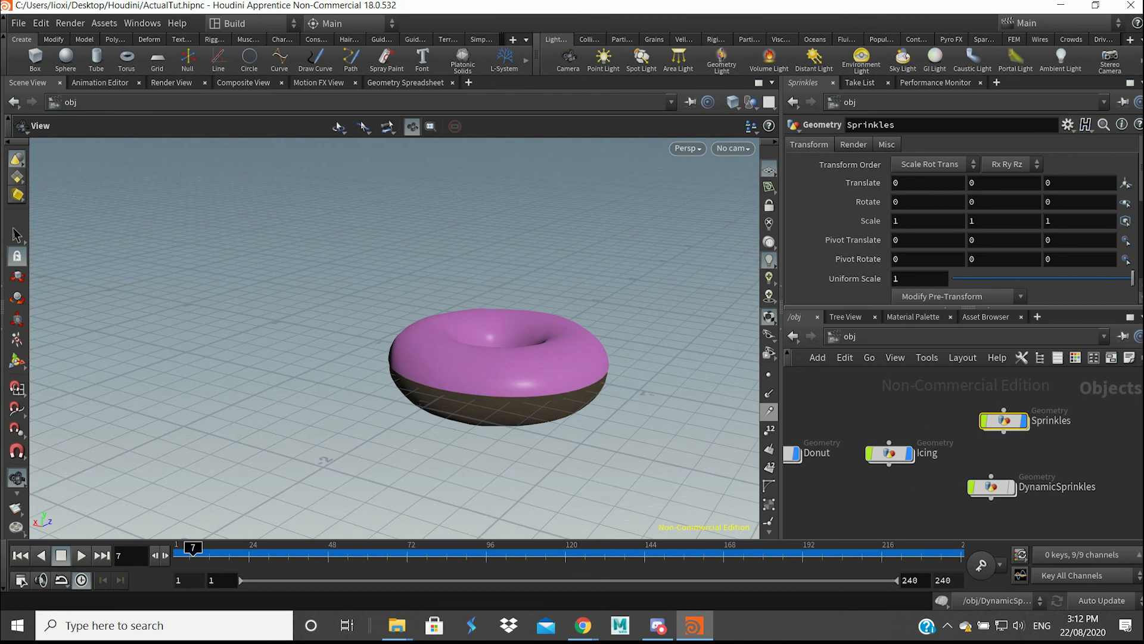
pyautogui.click(81, 555)
pyautogui.moveTo(429, 334); pyautogui.dragTo(387, 376)
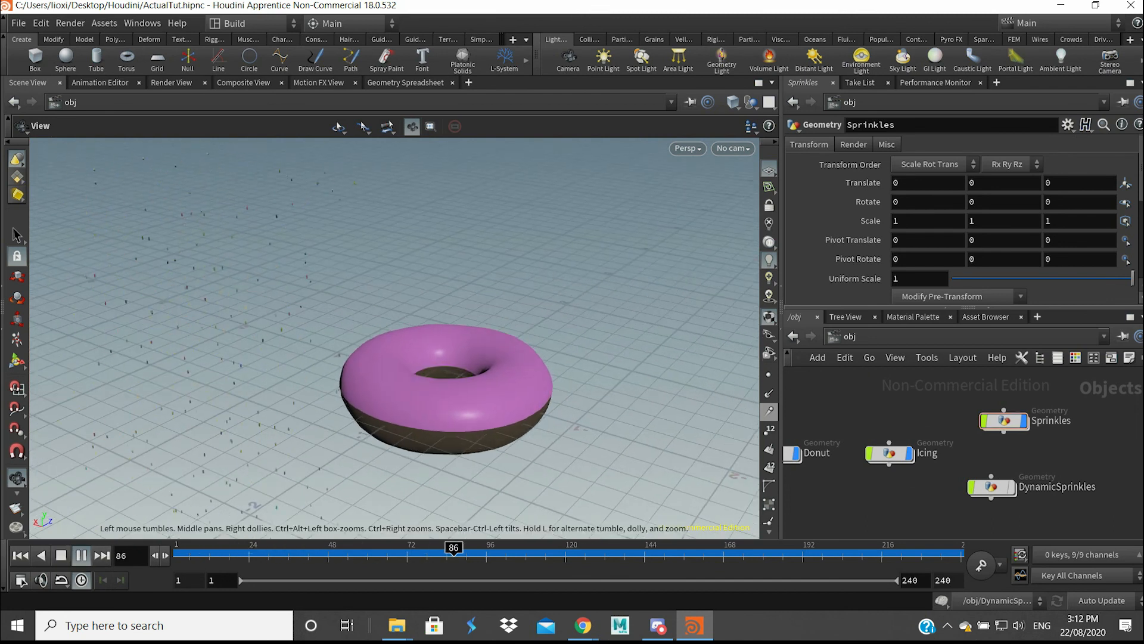
pyautogui.moveTo(411, 363); pyautogui.dragTo(381, 352)
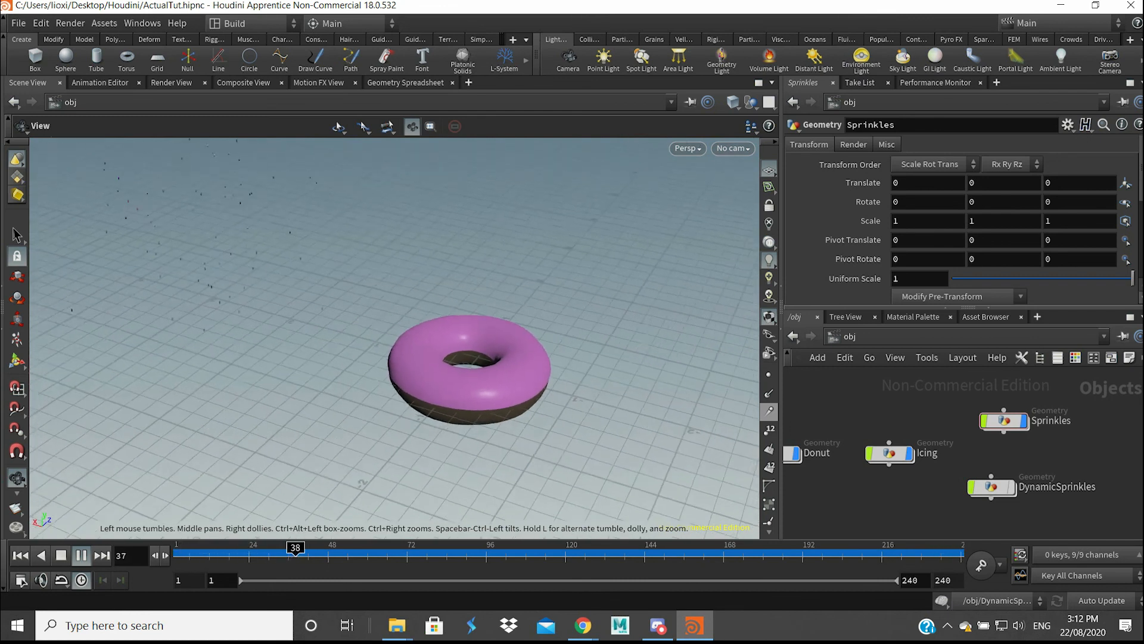
# Examine from close up and several angles how the simulated sprinkles align with the icing surface during playback
pyautogui.scroll(5, 465, 363)
pyautogui.moveTo(465, 363); pyautogui.dragTo(506, 369)
pyautogui.scroll(1, 447, 343)
pyautogui.scroll(1, 447, 343)
pyautogui.scroll(3, 450, 336)
pyautogui.moveTo(507, 369); pyautogui.dragTo(472, 341, button='middle')
pyautogui.moveTo(472, 341); pyautogui.dragTo(412, 351)
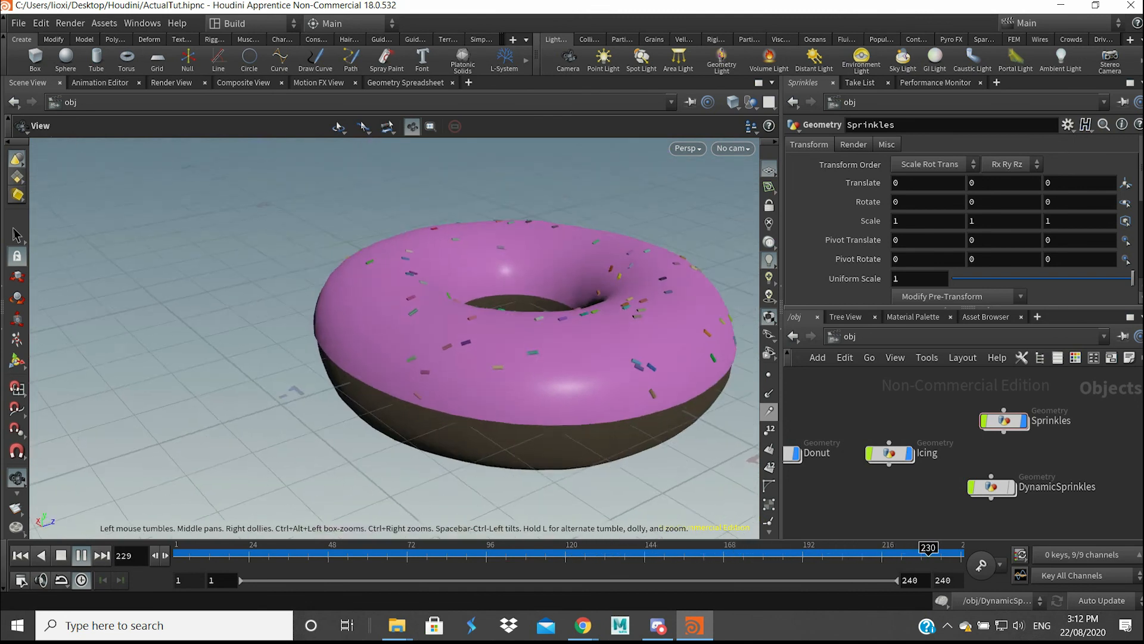
pyautogui.moveTo(411, 351); pyautogui.dragTo(351, 393, button='middle')
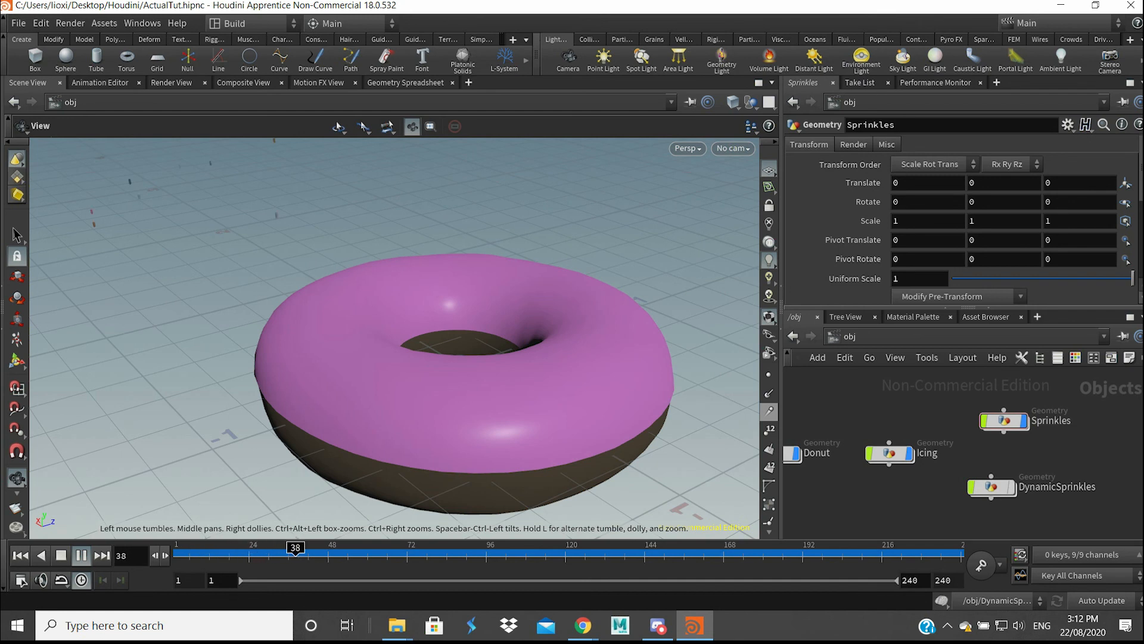